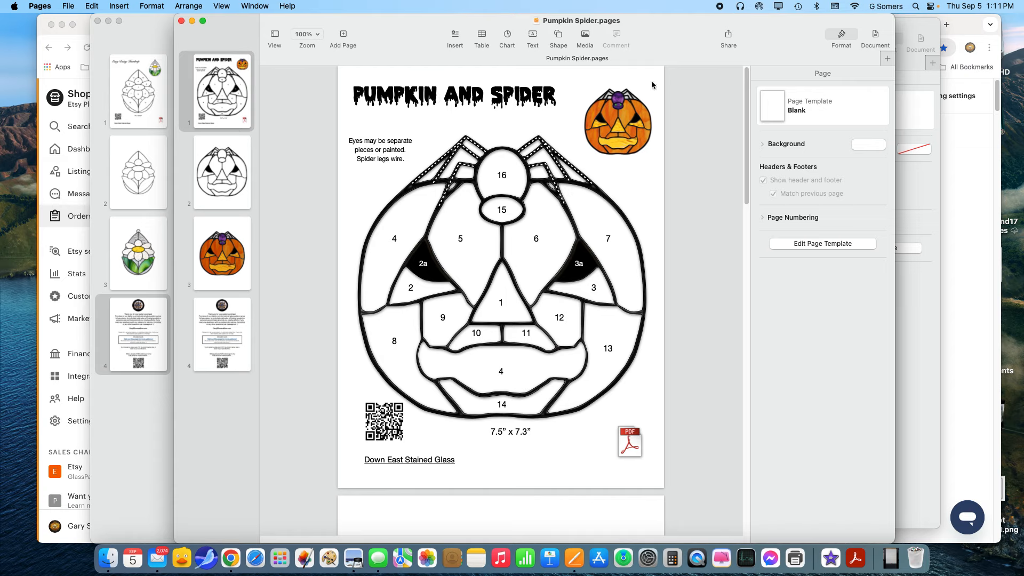
Step: Open the page setup for the pumpkin pattern document and choose US Letter as the paper size
click(155, 7)
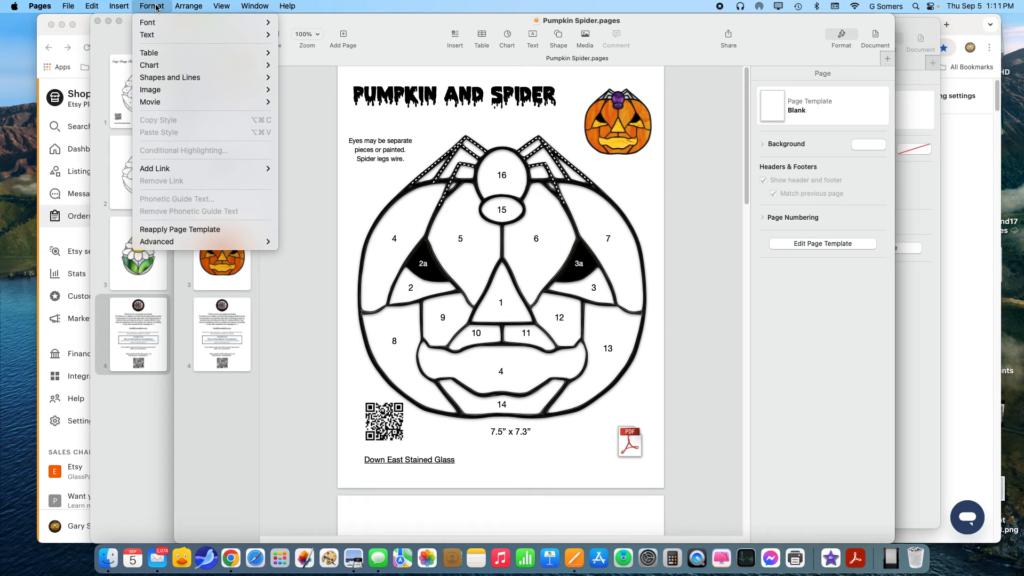
mouse_move(60, 4)
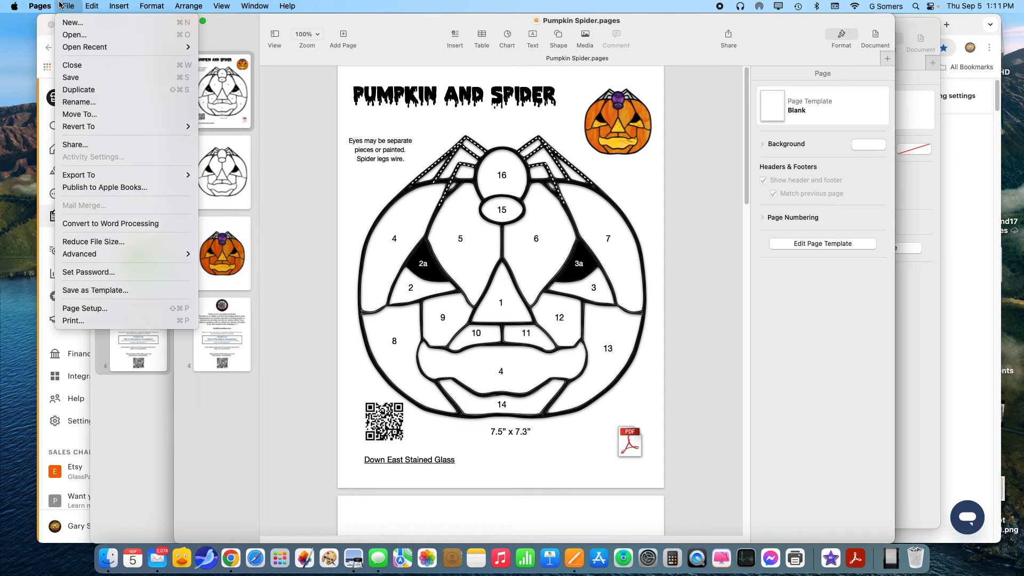
click(77, 309)
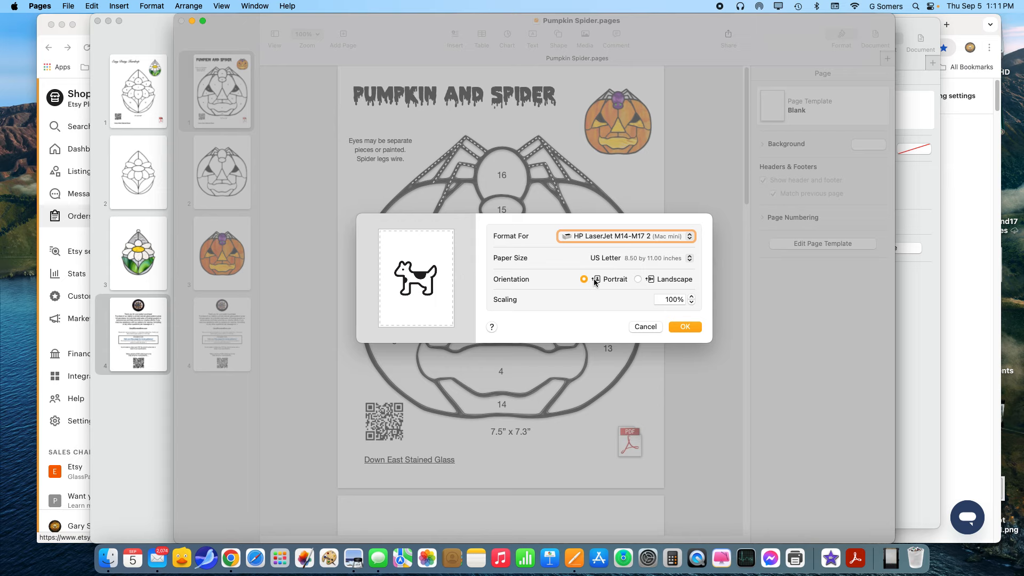
click(655, 259)
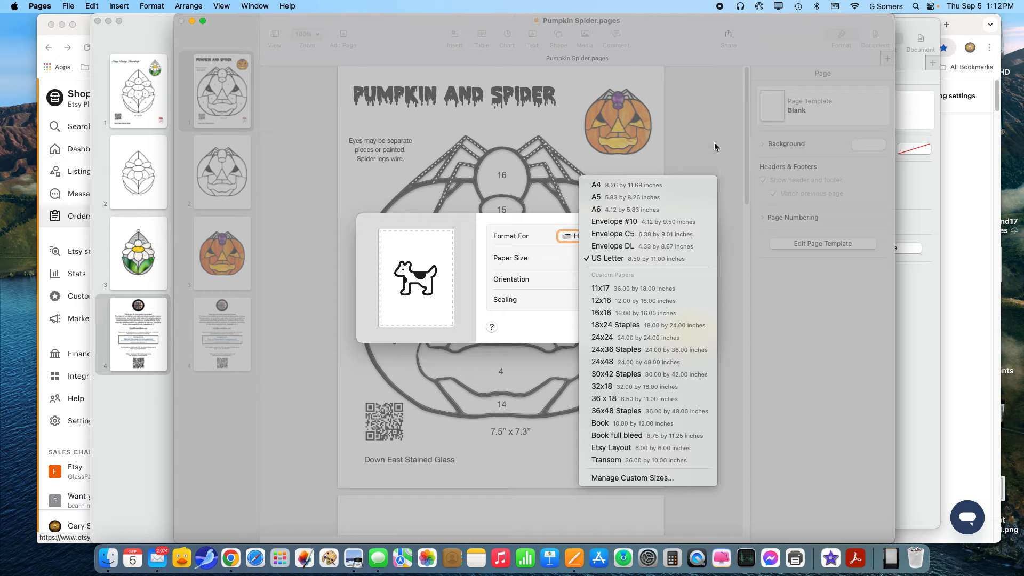
click(626, 259)
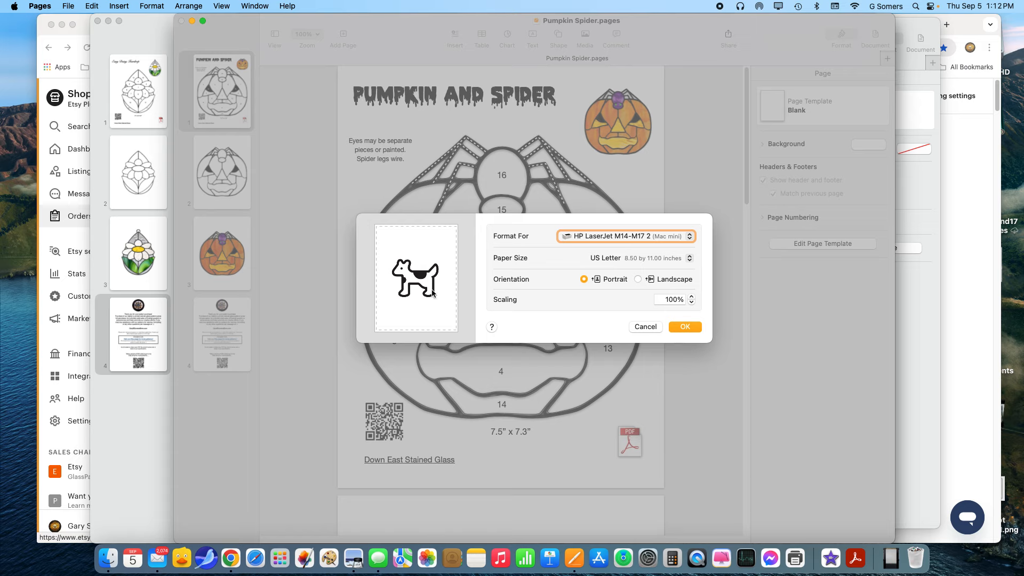
Step: Set the page to portrait orientation at 100% scaling and confirm the page setup
click(639, 279)
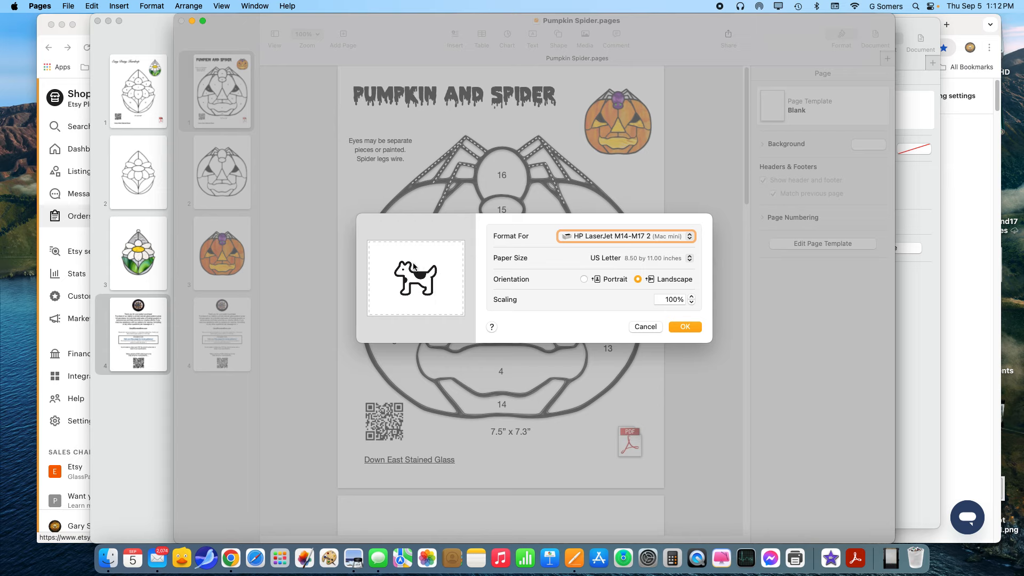
click(590, 282)
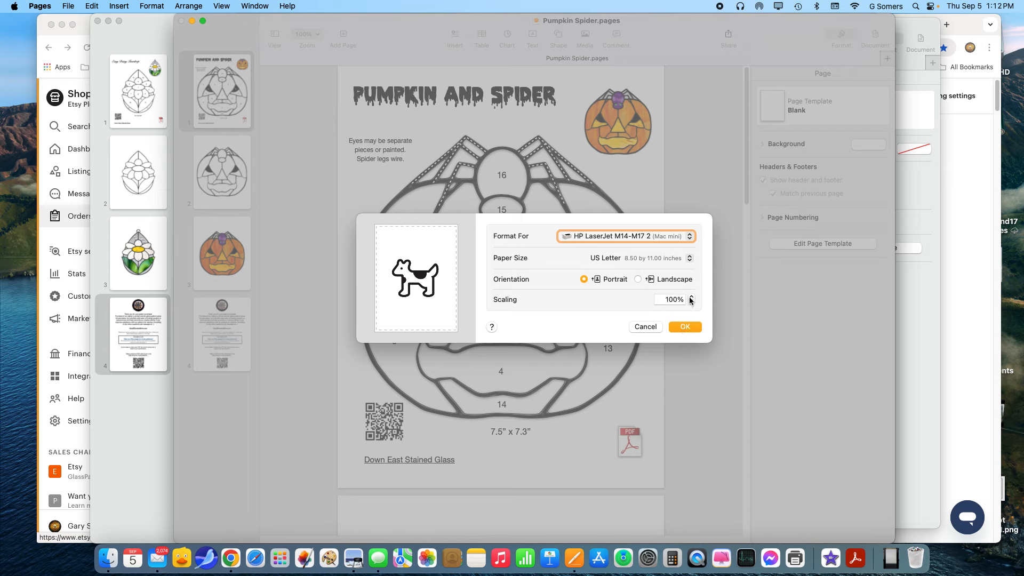
click(691, 297)
click(691, 296)
click(691, 297)
click(691, 302)
click(691, 302)
click(690, 302)
click(686, 327)
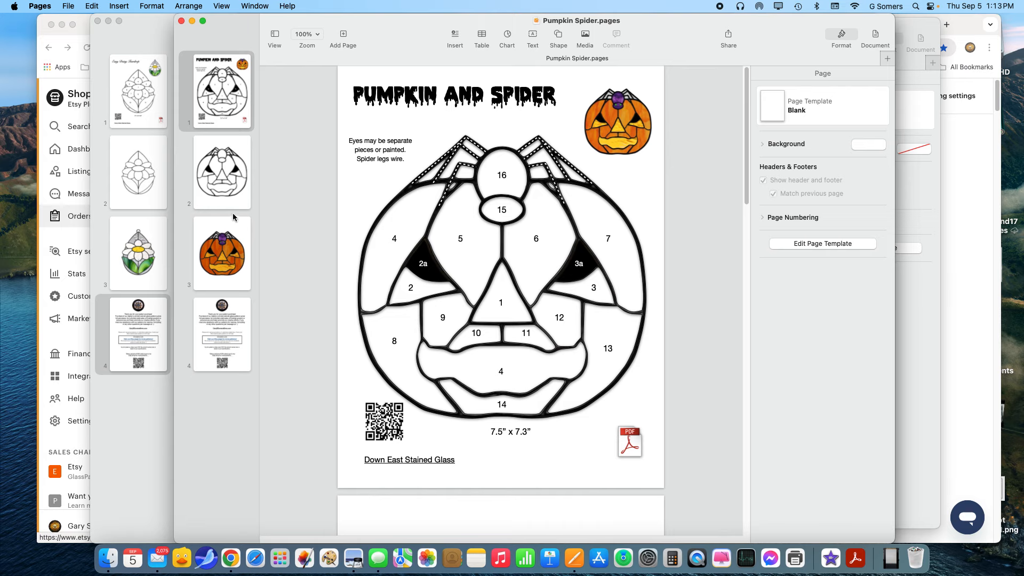
Step: Look through the document's four pages and return to the numbered pattern on page 1
click(222, 177)
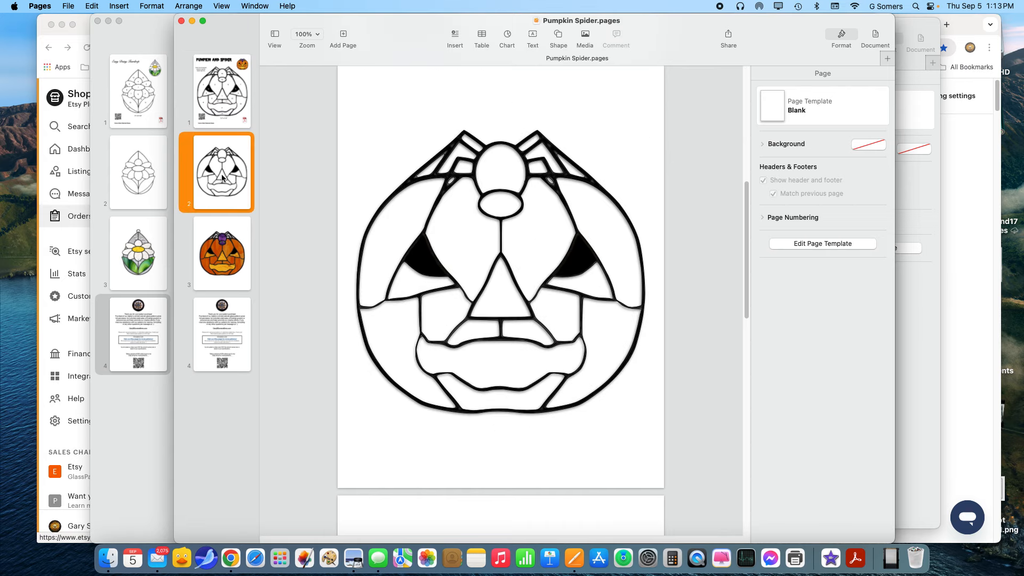
click(230, 236)
click(236, 326)
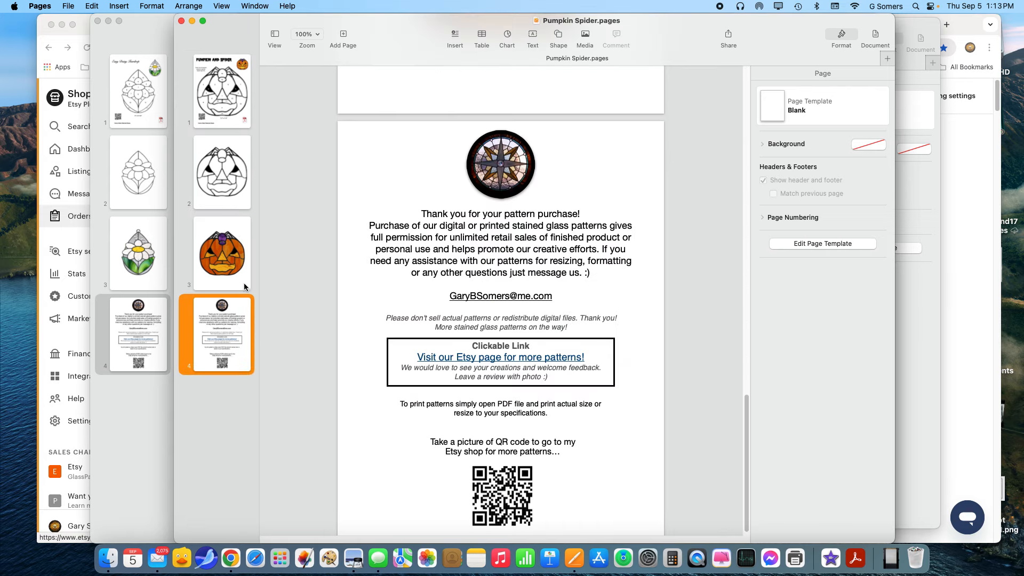
click(216, 96)
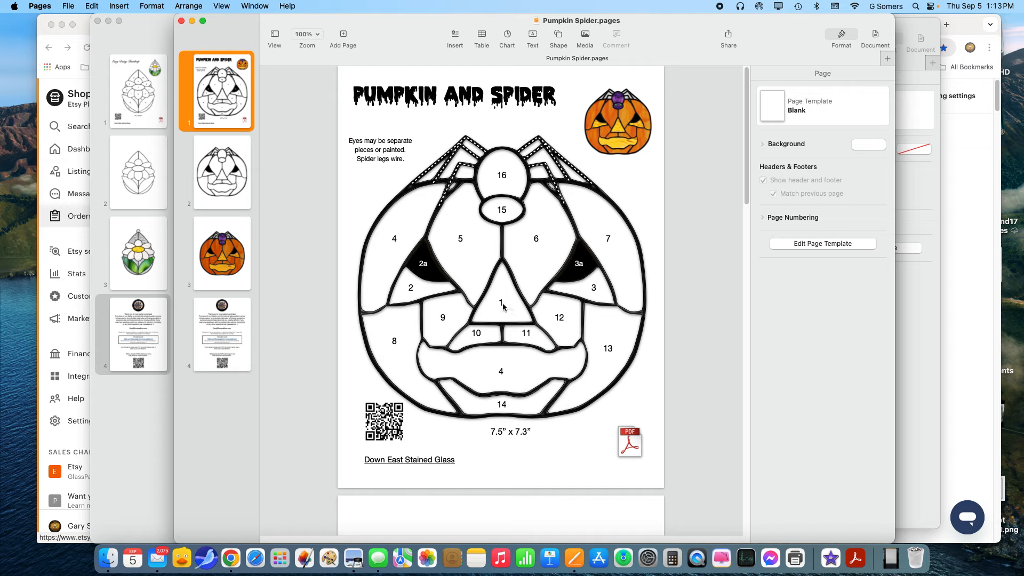
Step: Examine the text formatting of the number 3 label on the page 1 pattern, then deselect it
drag(592, 289, 594, 292)
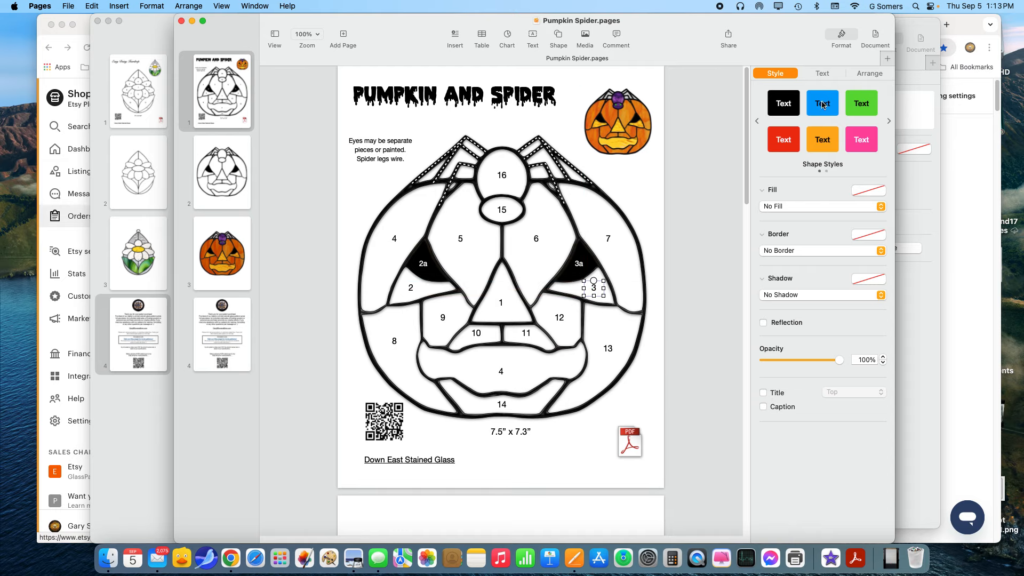
click(822, 73)
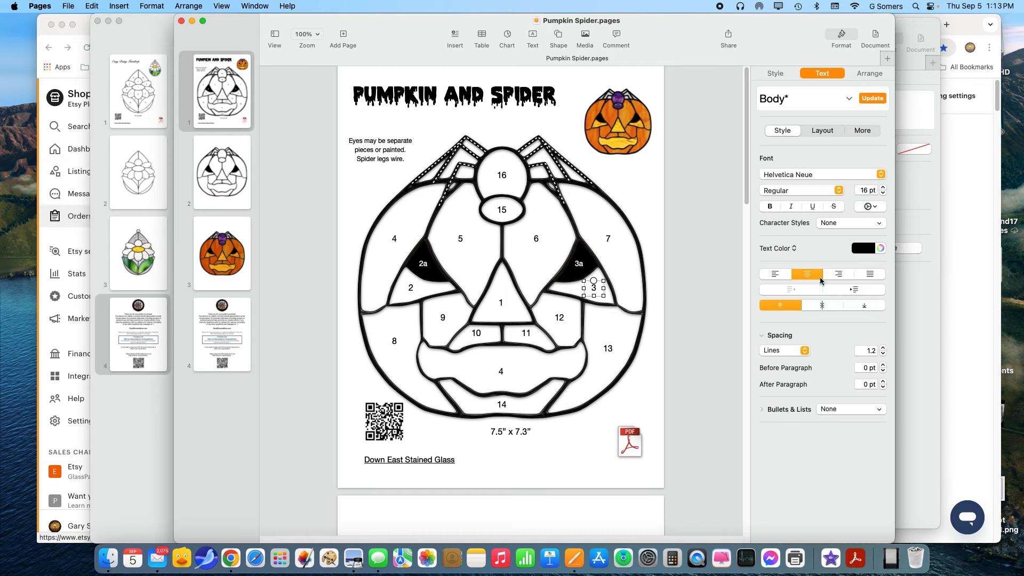
click(648, 217)
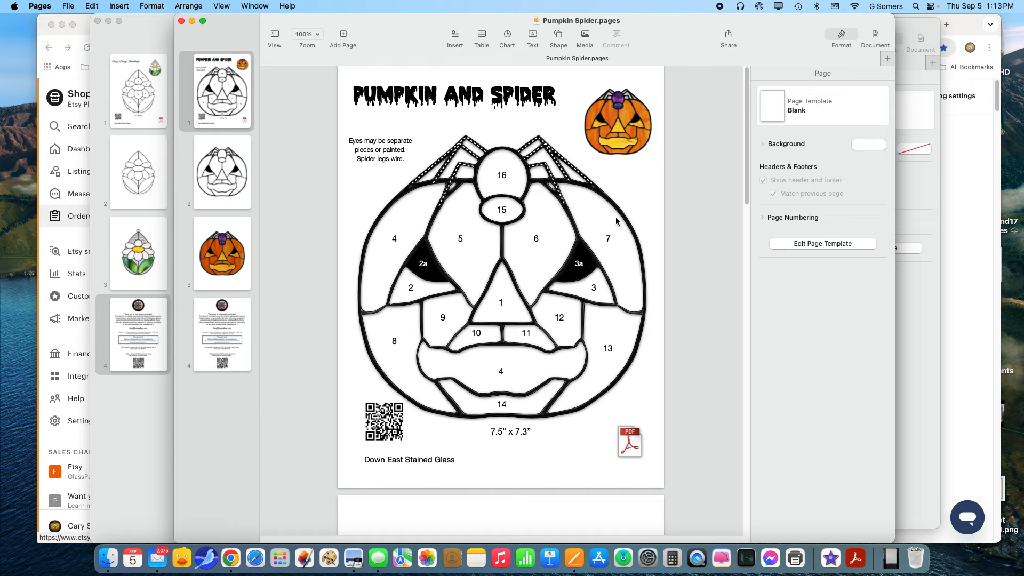
Step: Compare the numbered pattern on page 1 with the unnumbered pumpkin outline on page 2
scroll(615, 219, down, 5)
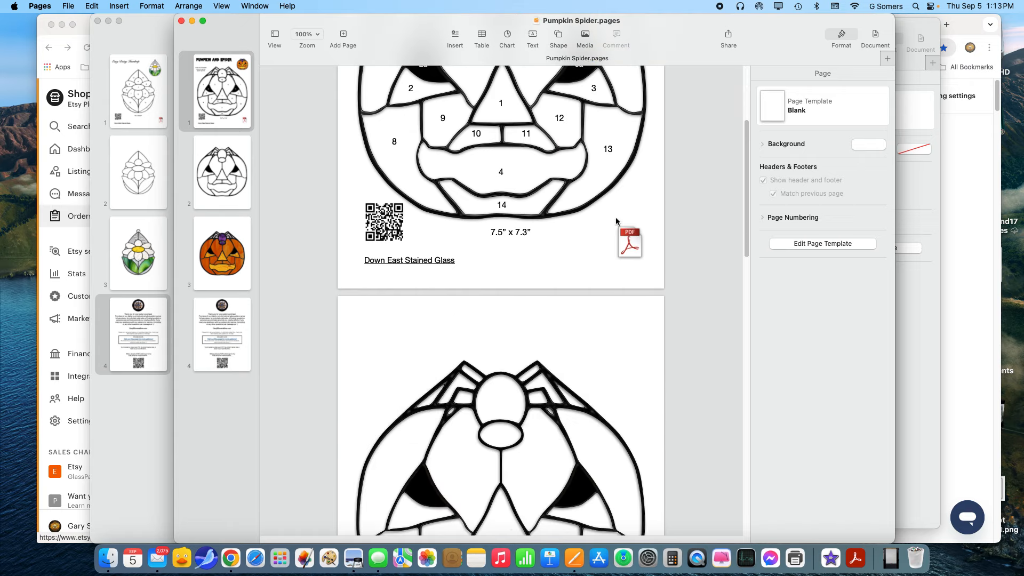
scroll(616, 220, down, 3)
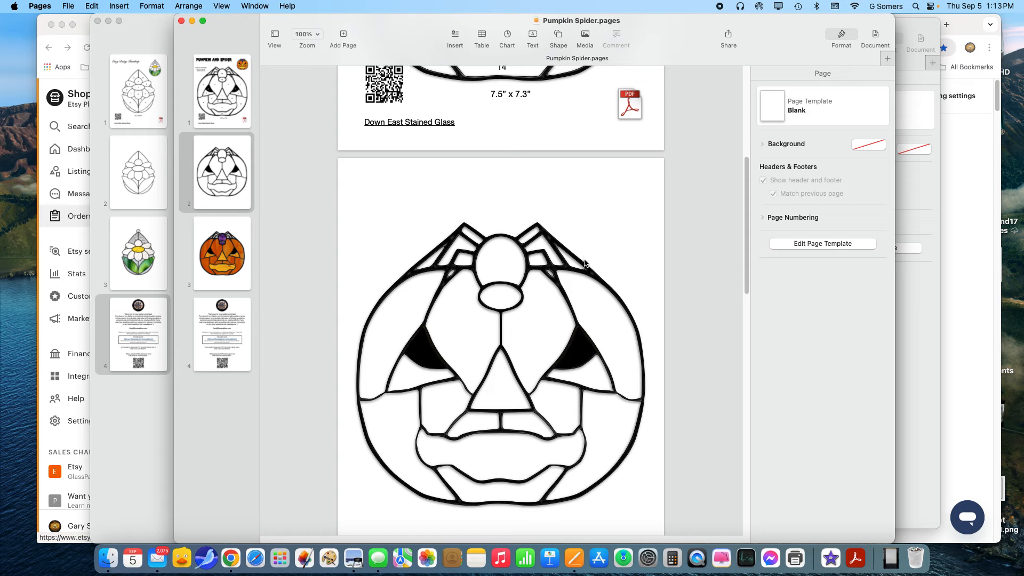
click(580, 273)
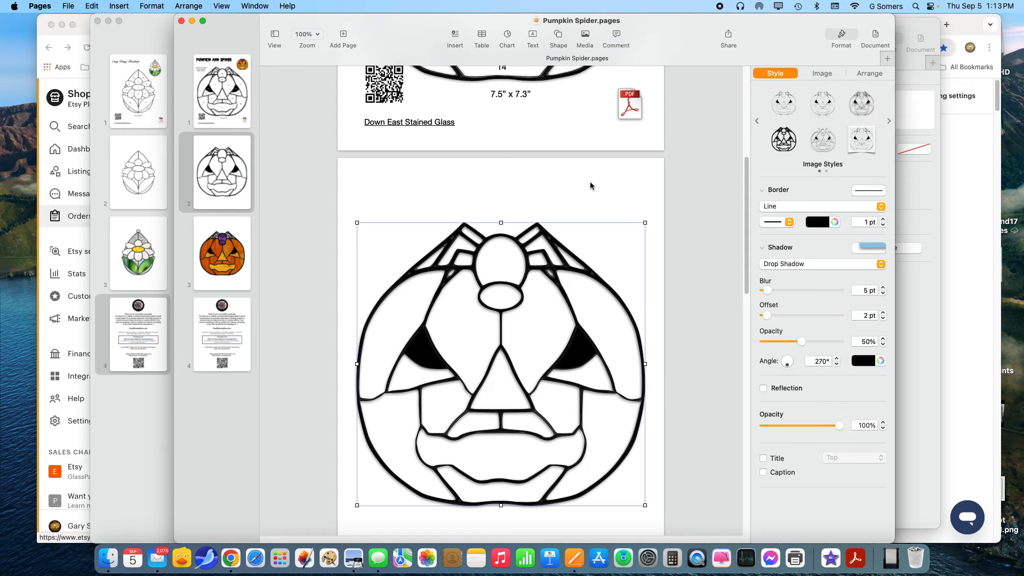
scroll(589, 181, up, 2)
click(588, 156)
scroll(587, 188, up, 2)
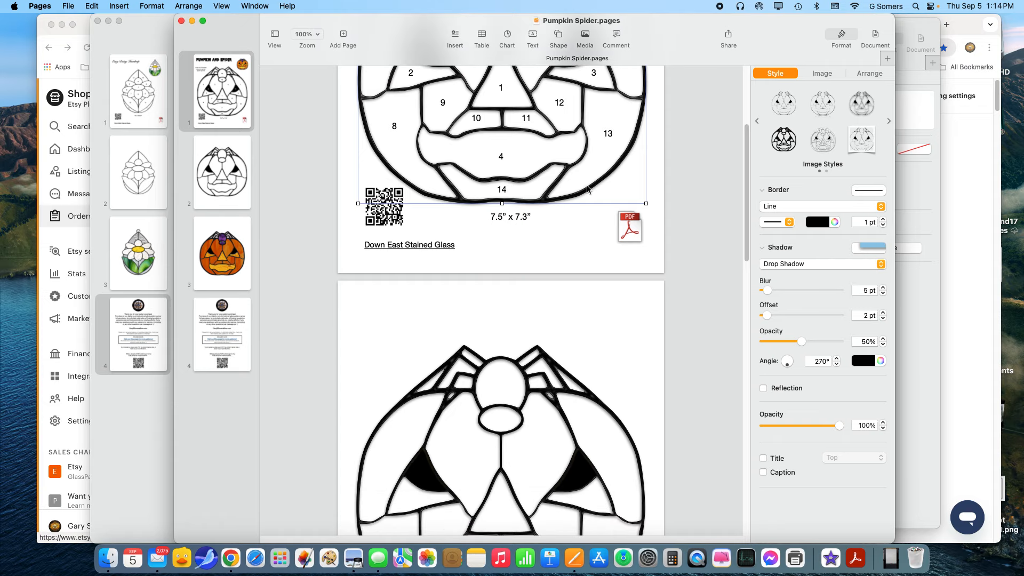
scroll(587, 186, down, 4)
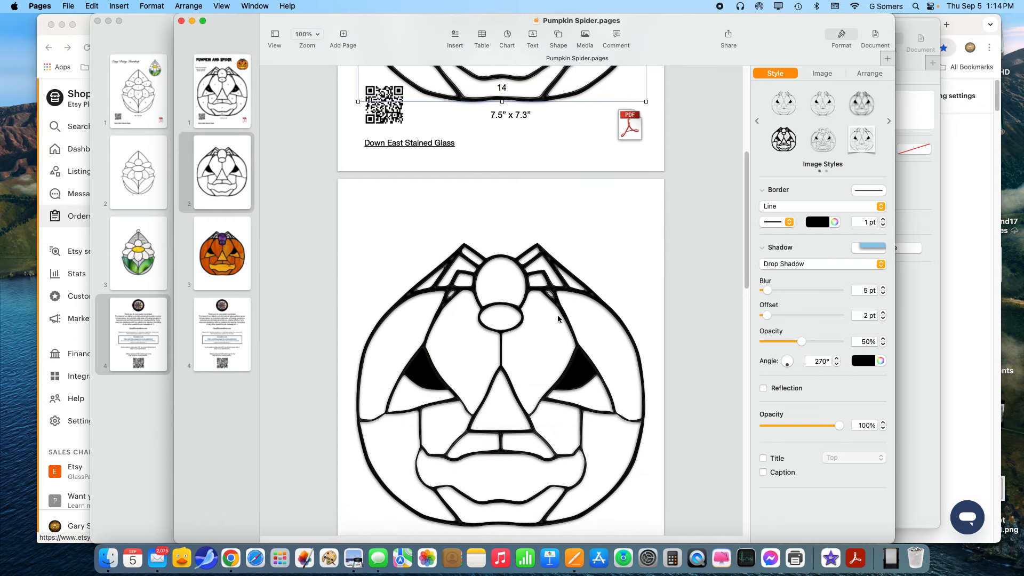
scroll(597, 323, down, 3)
scroll(597, 323, down, 3)
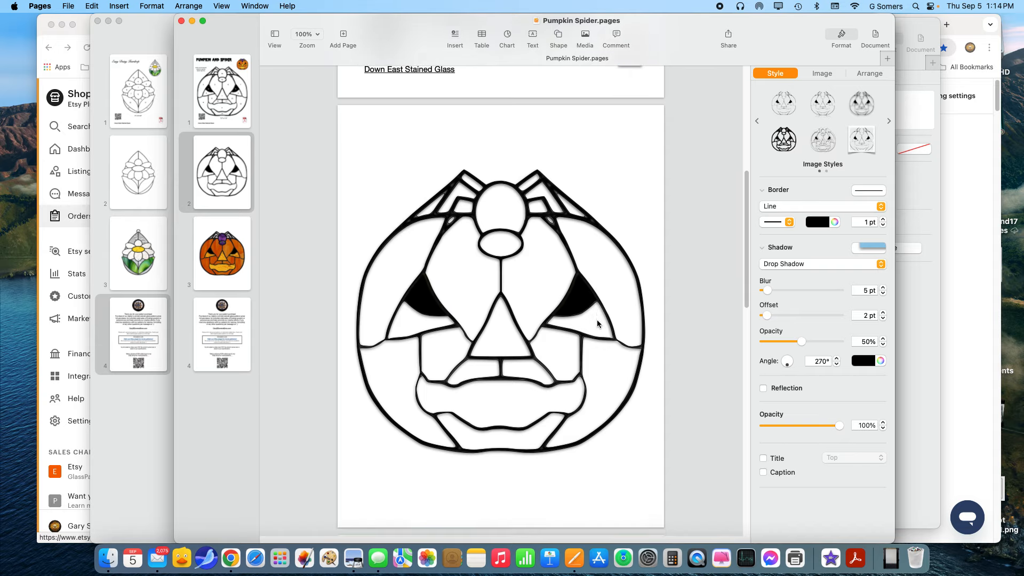
Step: Start removing the background of the page 2 outline image and make the area surrounding the pumpkin transparent
click(579, 275)
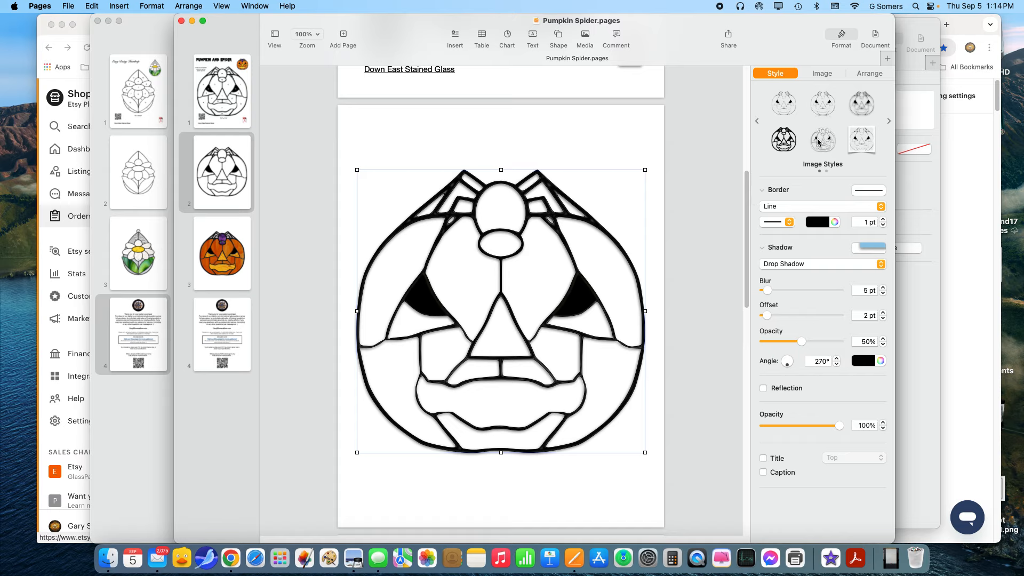
click(824, 73)
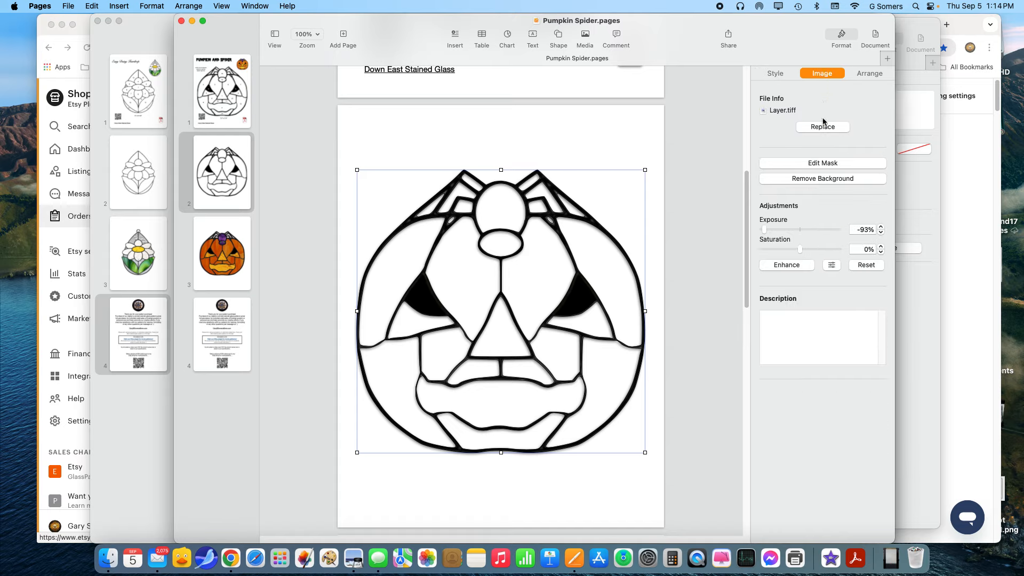
click(825, 178)
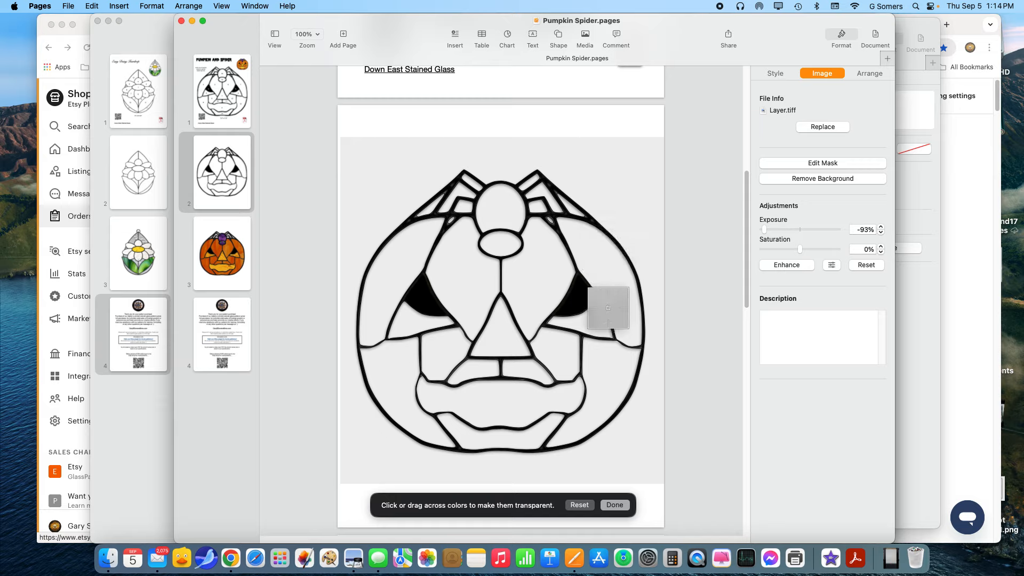
click(819, 179)
click(818, 179)
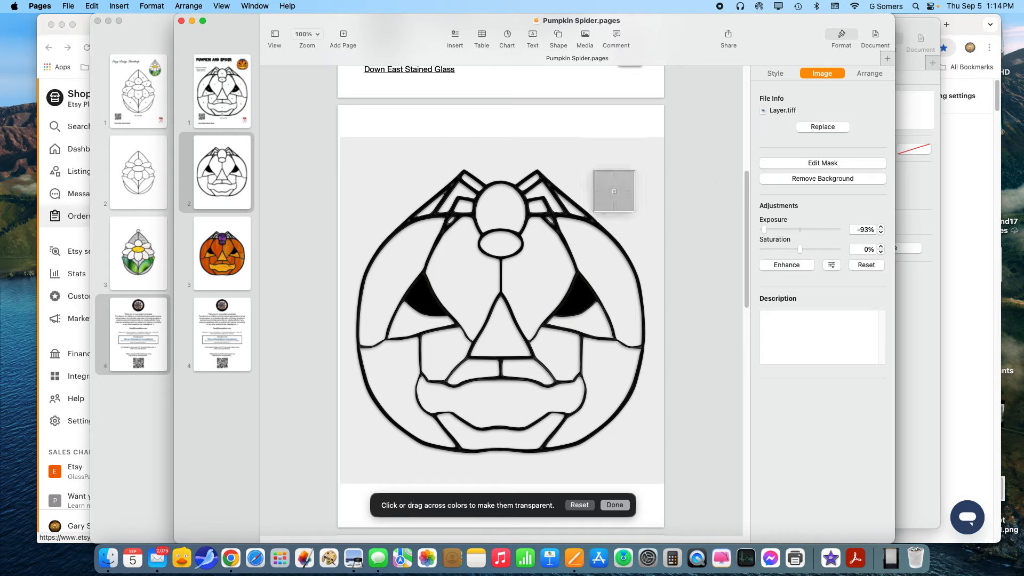
drag(614, 191, 618, 198)
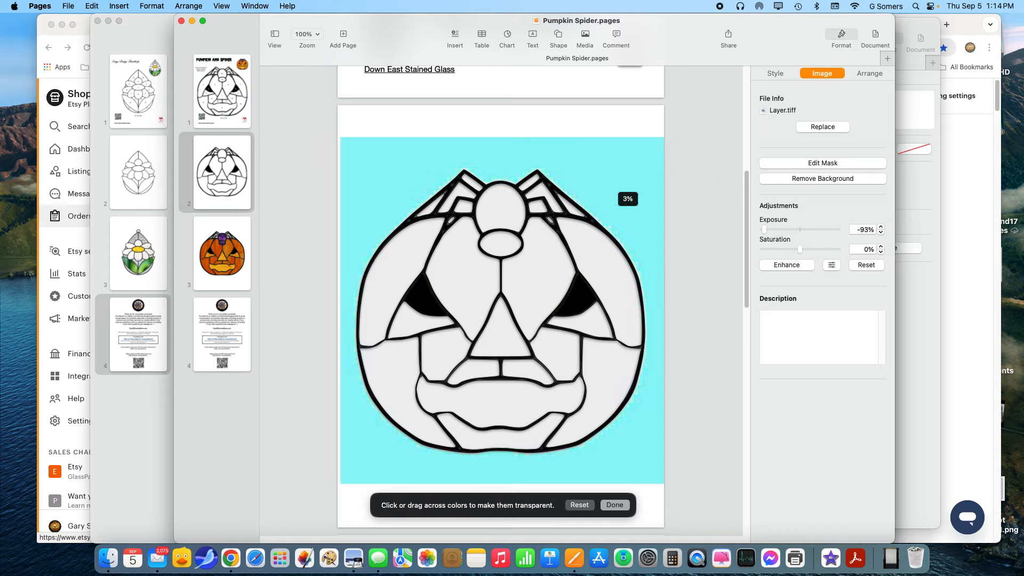
drag(617, 198, 617, 189)
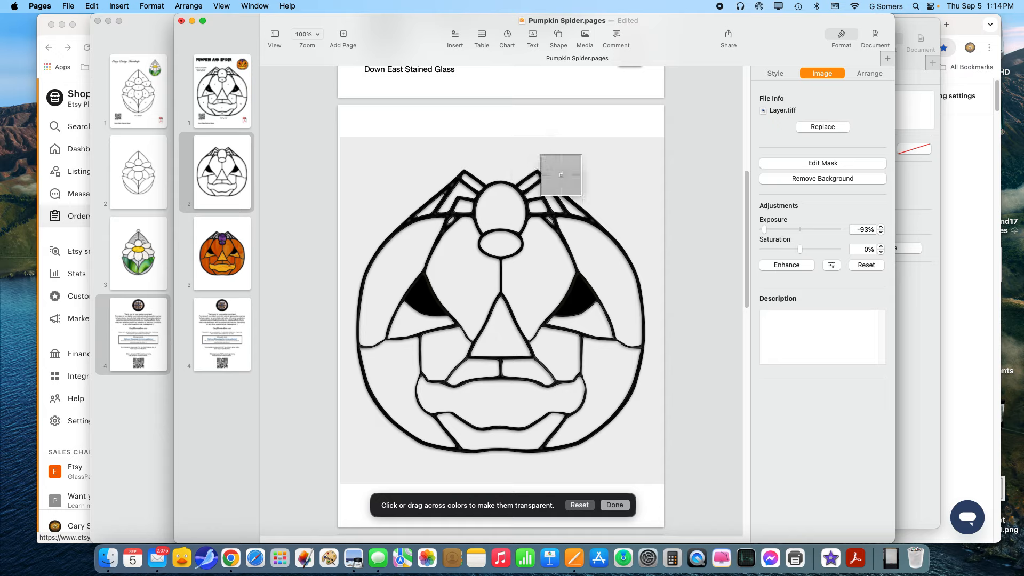
Step: Set the outline image's exposure to -100% and saturation to 18%, and make the pumpkin's right-hand side piece transparent
mouse_move(764, 232)
mouse_down()
mouse_move(799, 227)
mouse_move(753, 226)
mouse_up()
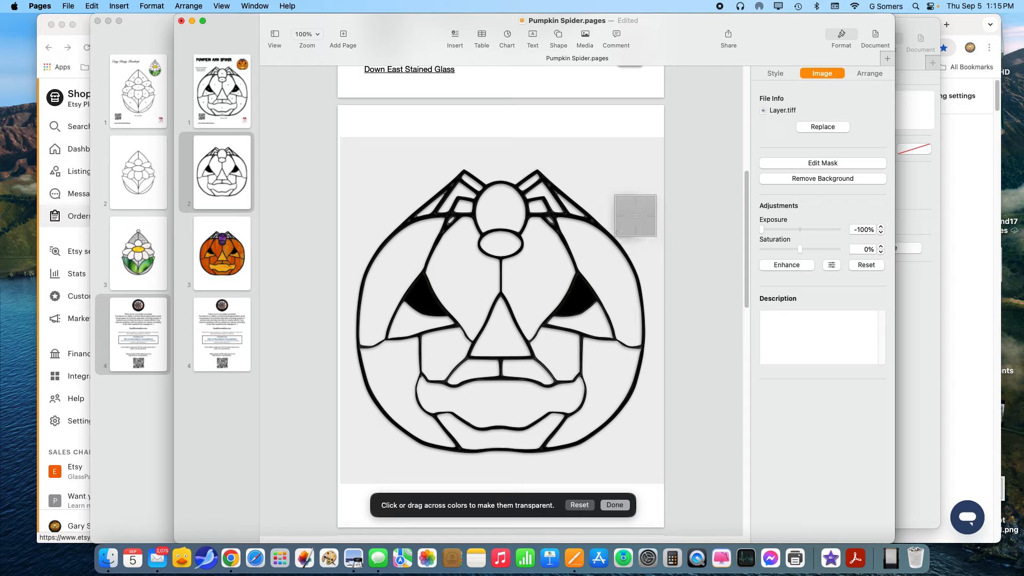
click(611, 272)
drag(611, 272, 613, 276)
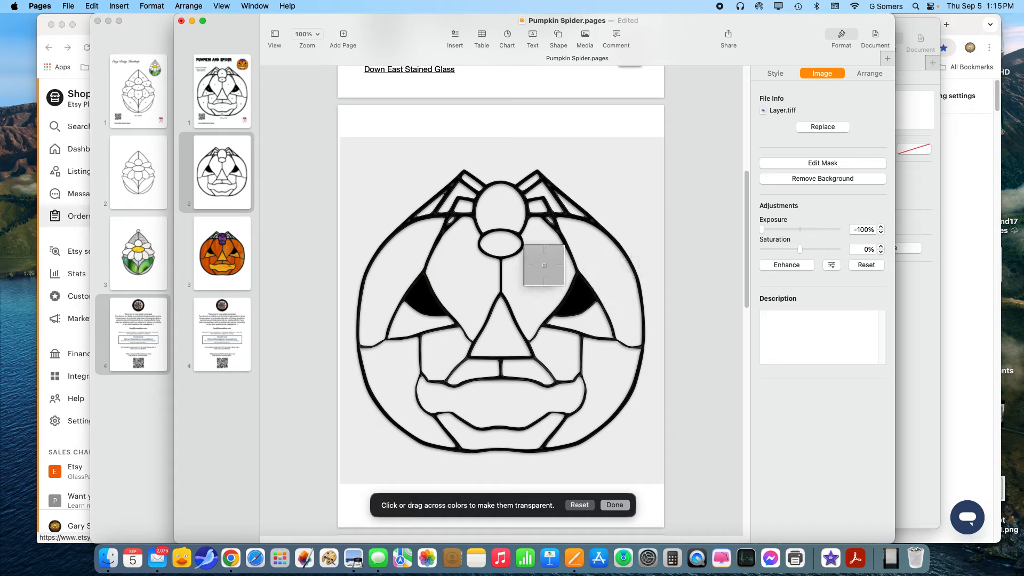
drag(800, 248, 807, 249)
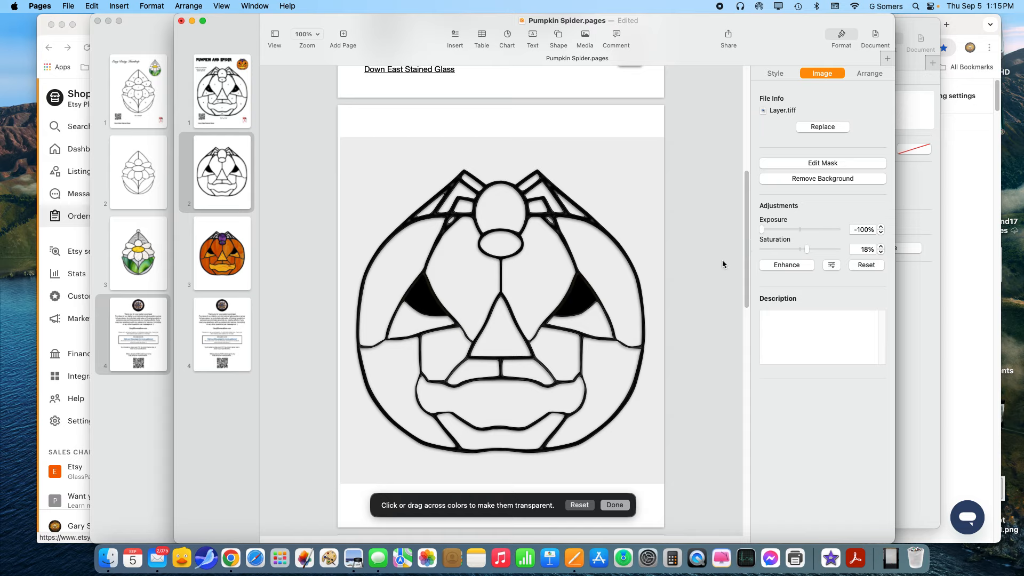
Step: Try to make the pumpkin's black right-hand eye transparent, and undo that removal
mouse_move(586, 295)
mouse_down()
mouse_move(596, 302)
mouse_move(587, 299)
mouse_up()
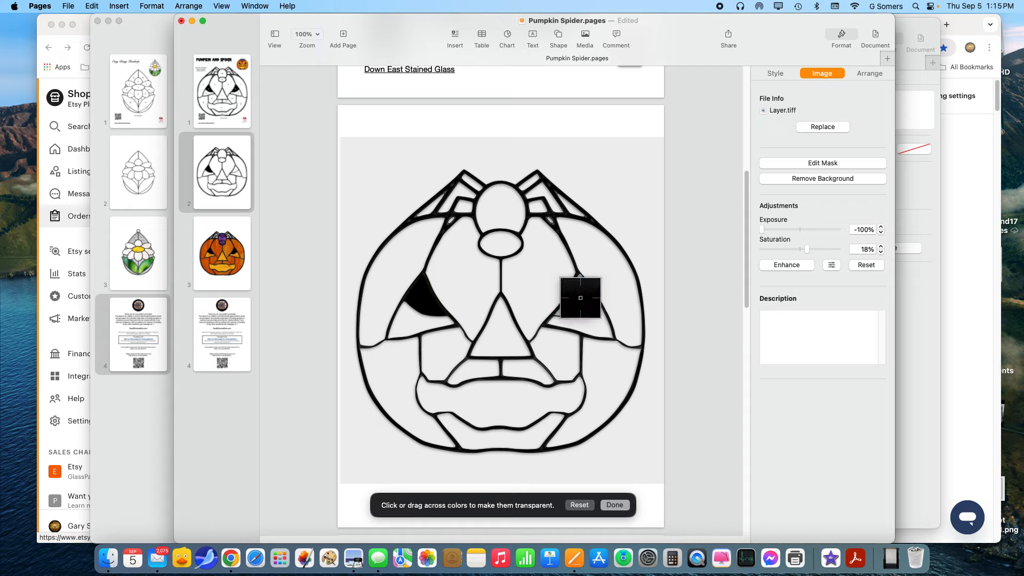
key(super+z)
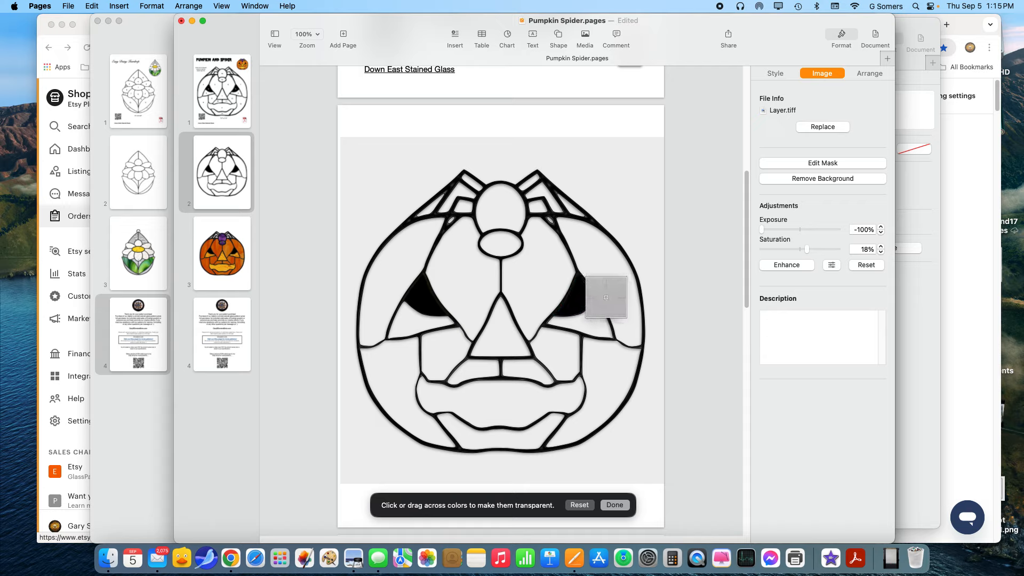
Step: Make the two forehead pieces, the spider body and the left-hand side piece transparent, and save the document
mouse_move(535, 277)
mouse_down()
mouse_move(549, 288)
mouse_move(554, 280)
mouse_up()
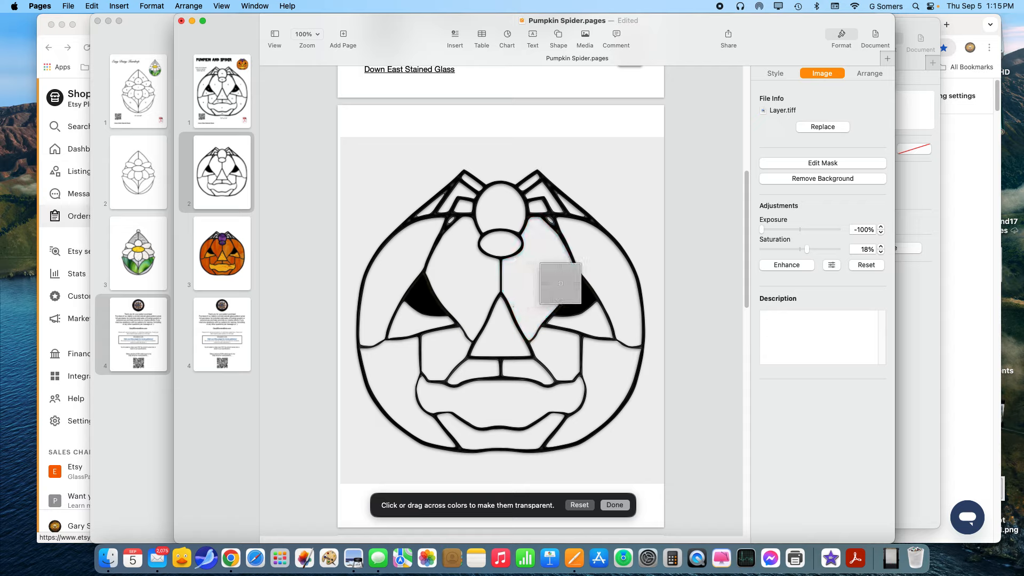
drag(459, 271, 482, 283)
drag(500, 205, 507, 251)
drag(407, 243, 433, 257)
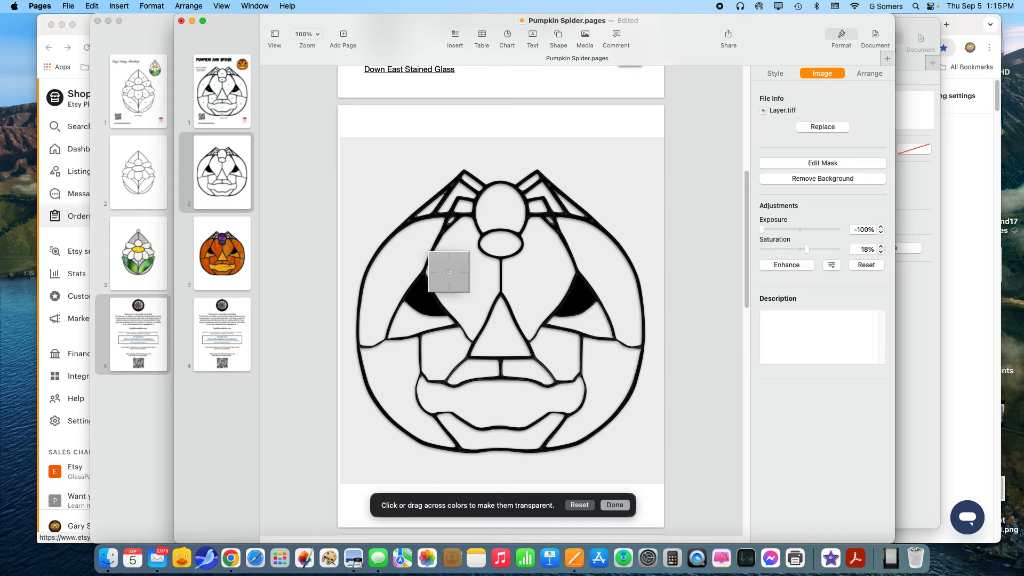
click(69, 6)
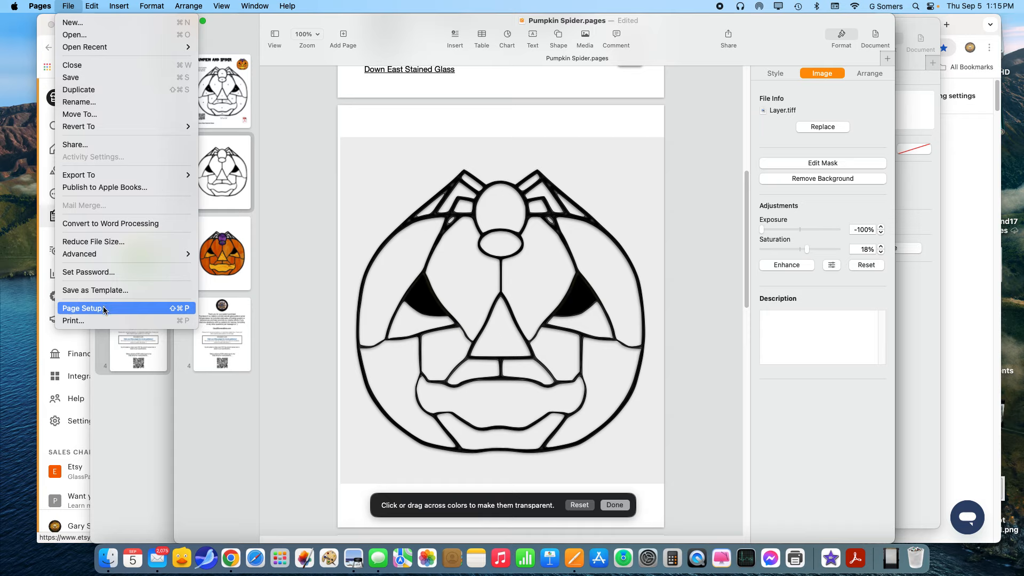
click(83, 80)
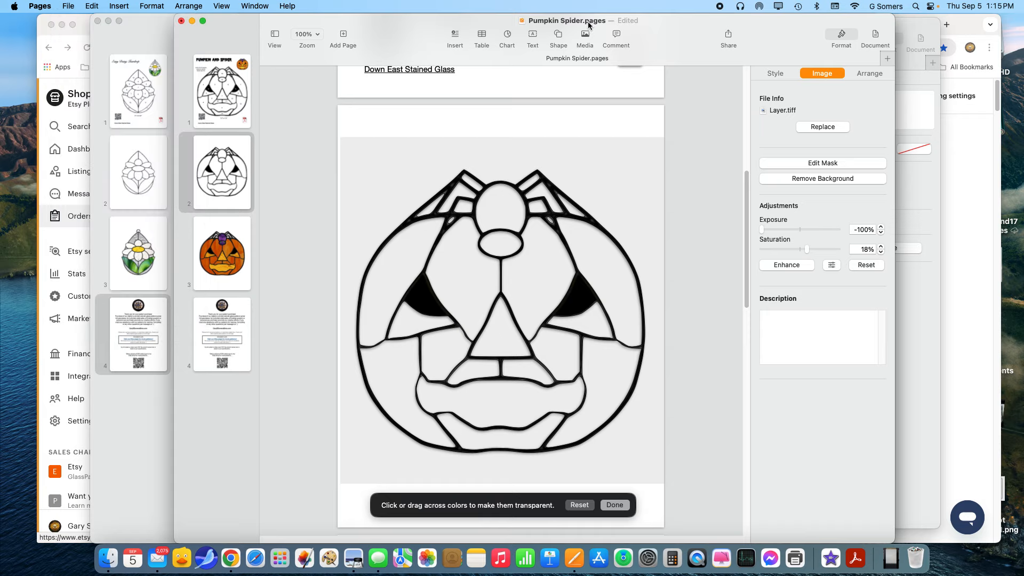
click(189, 6)
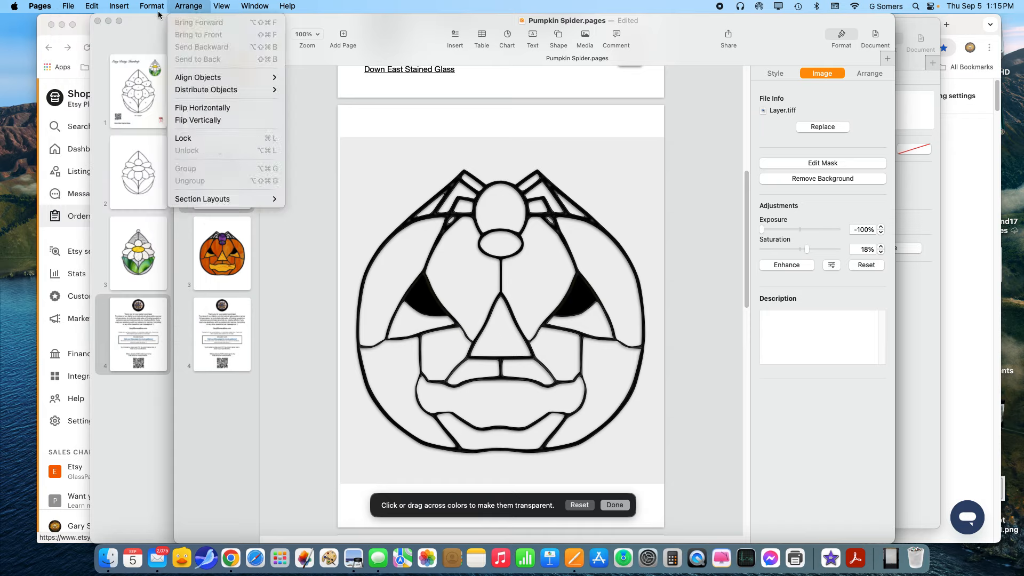
click(67, 6)
click(68, 6)
mouse_move(104, 255)
mouse_move(94, 177)
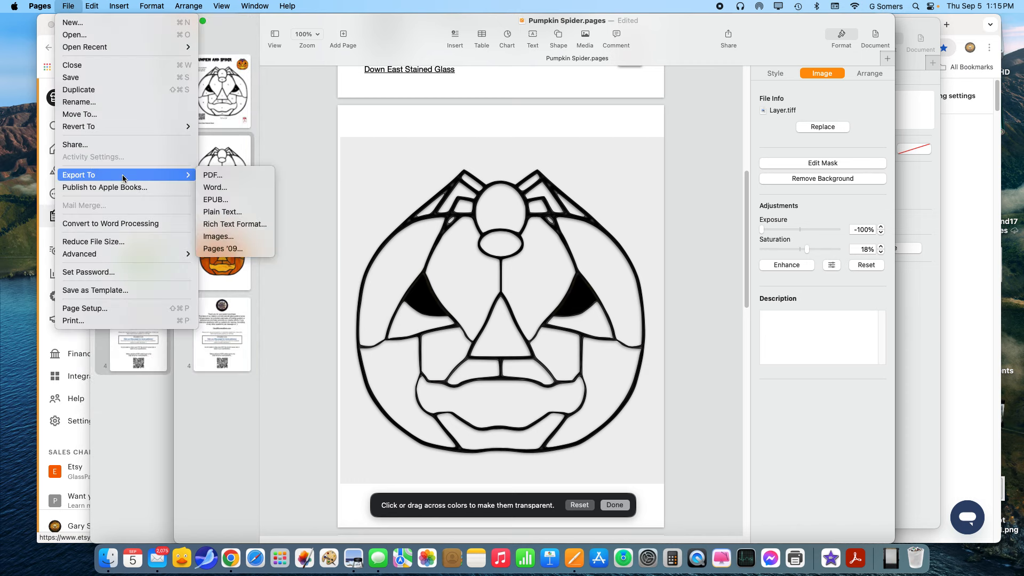
click(223, 238)
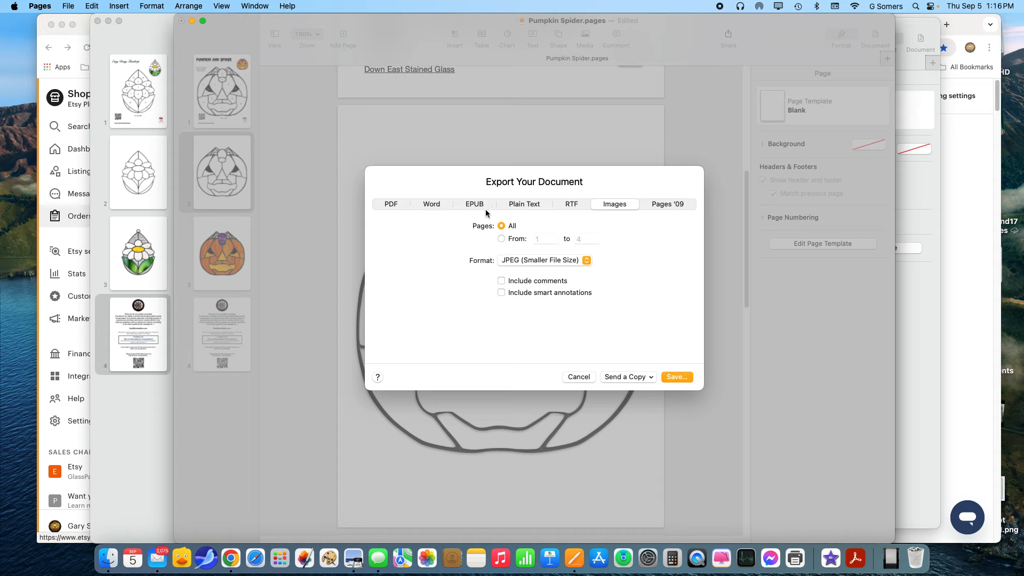
click(546, 260)
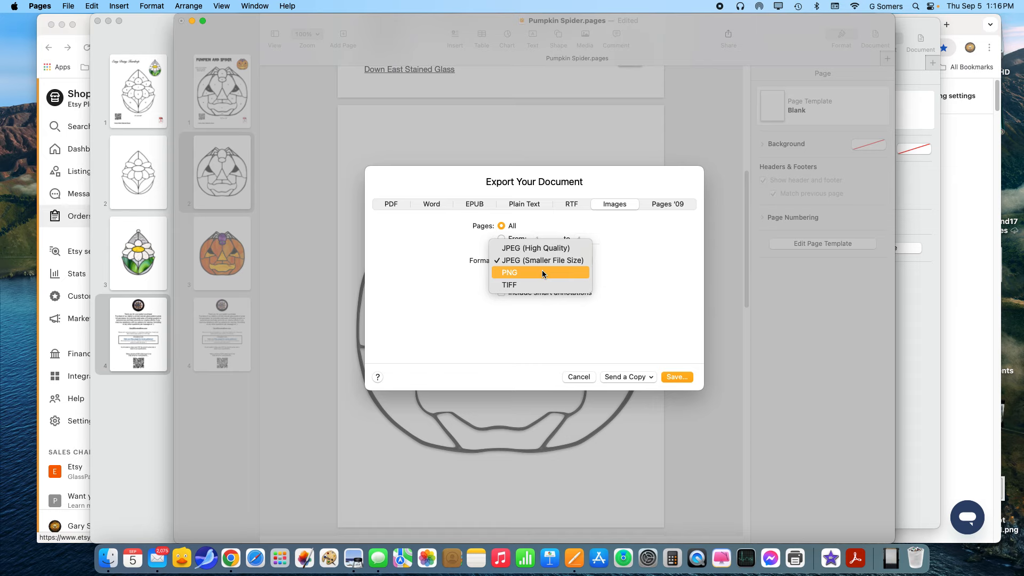
click(541, 260)
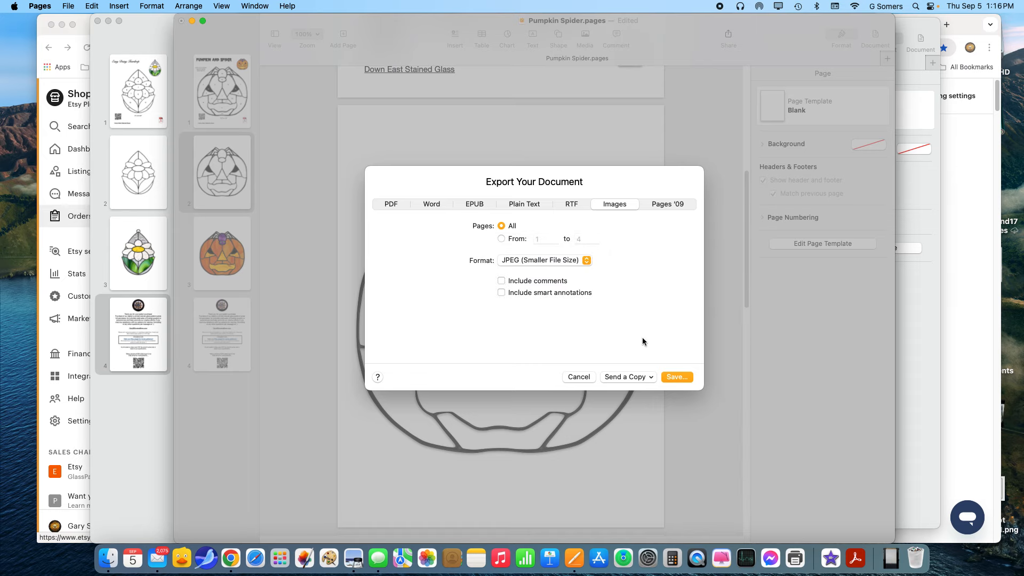
click(578, 376)
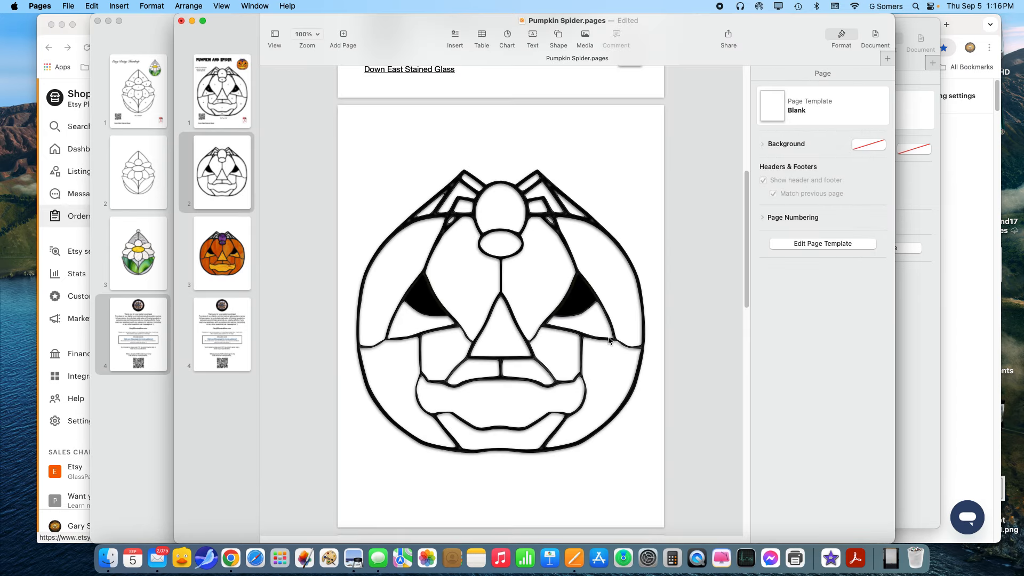
Step: Revert the pumpkin document to its last saved version
scroll(584, 313, up, 2)
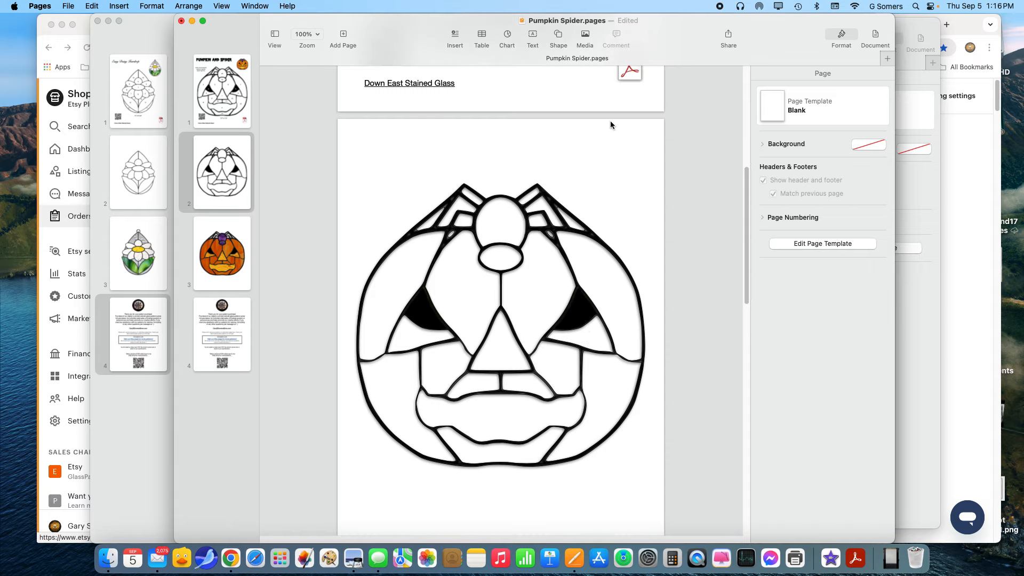
click(629, 22)
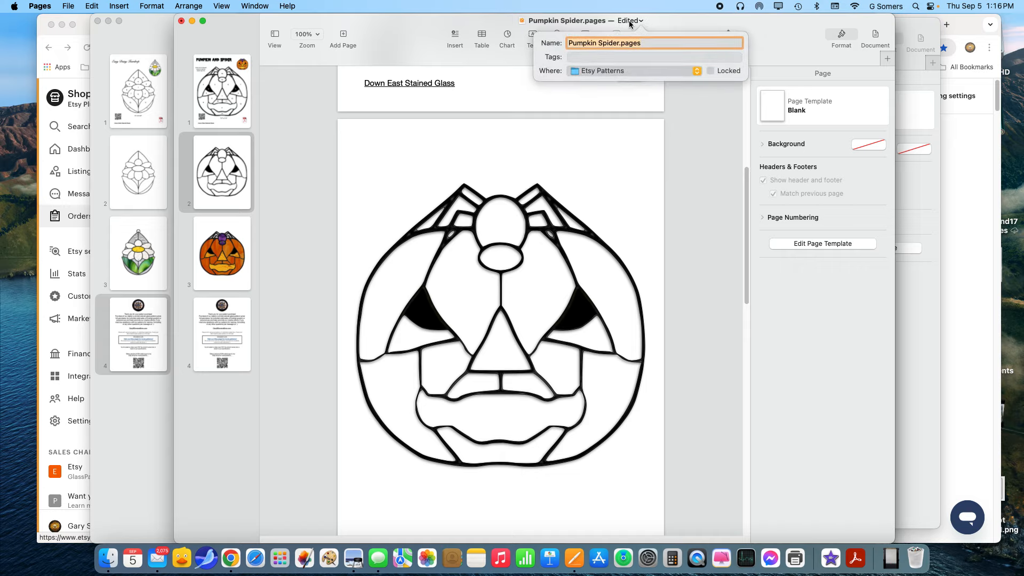
click(629, 22)
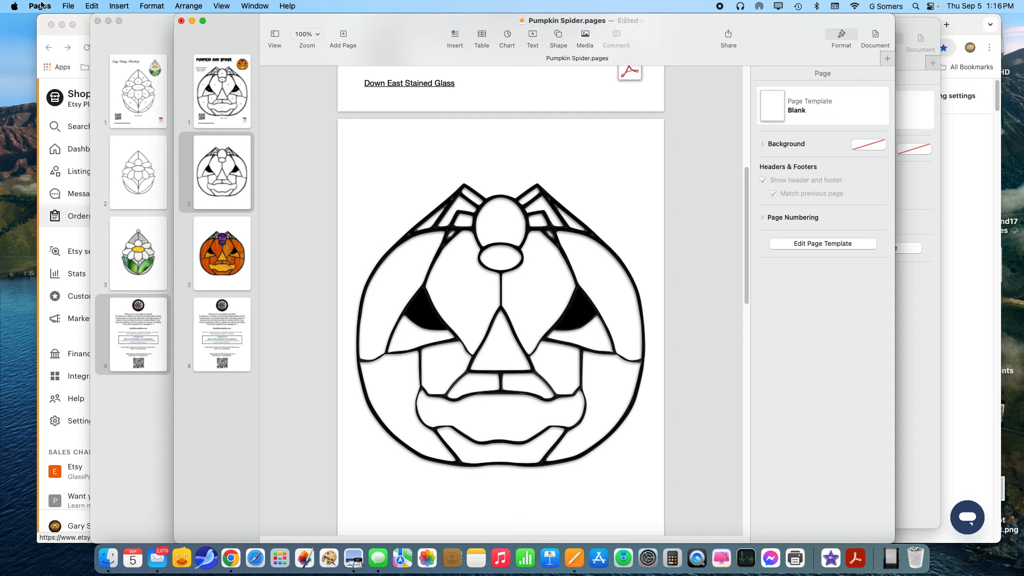
click(67, 7)
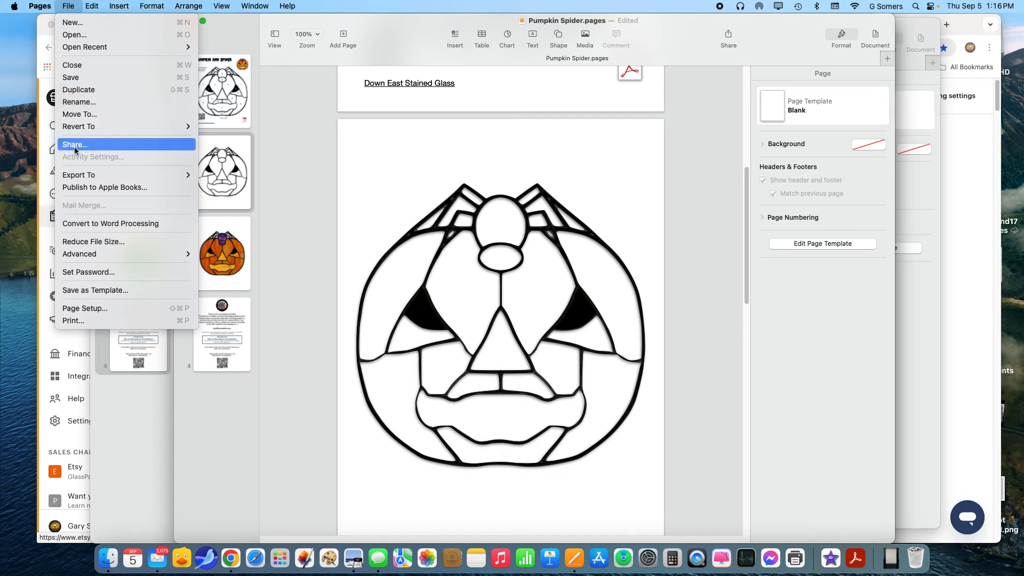
mouse_move(75, 127)
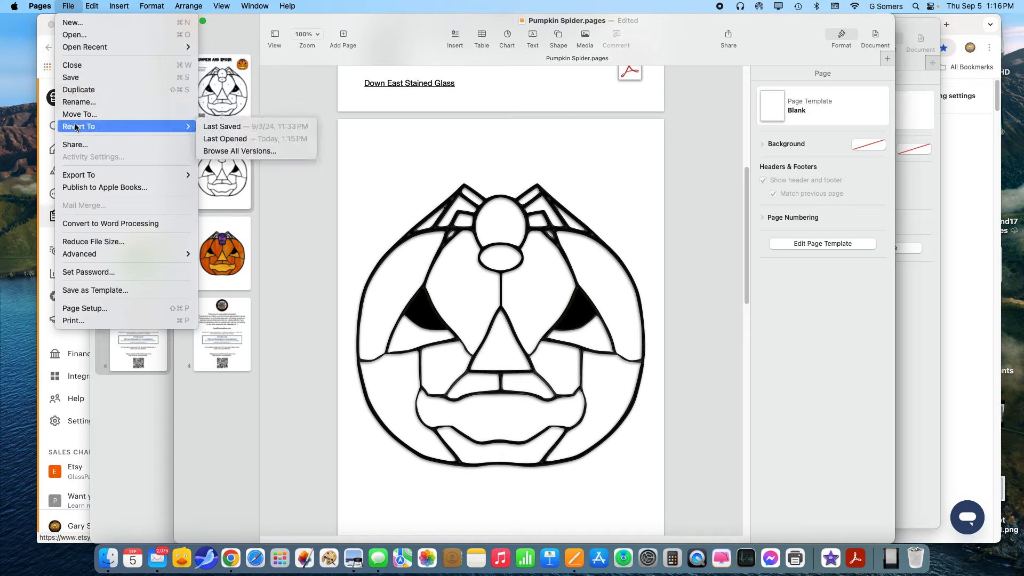
click(233, 127)
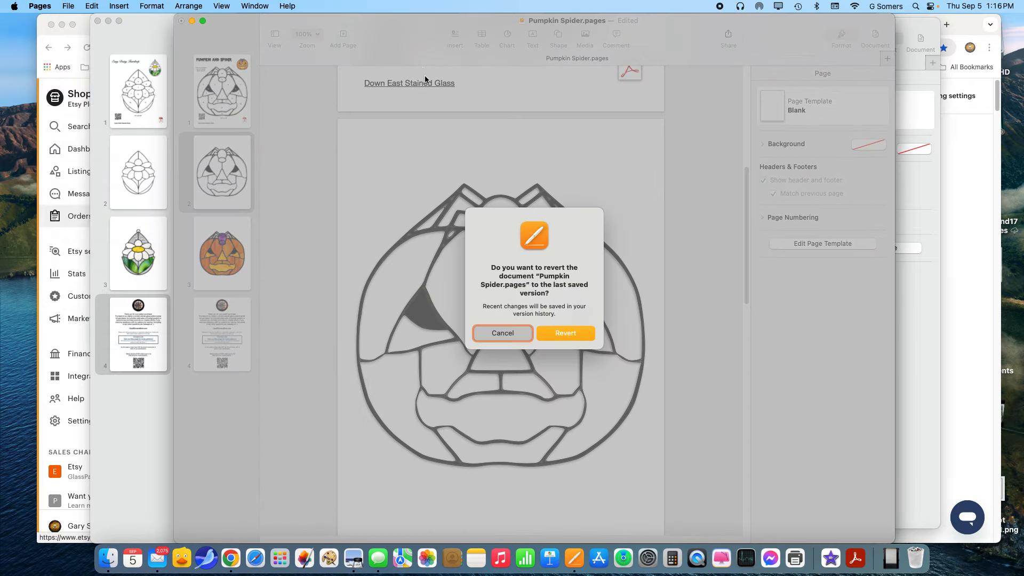
click(570, 333)
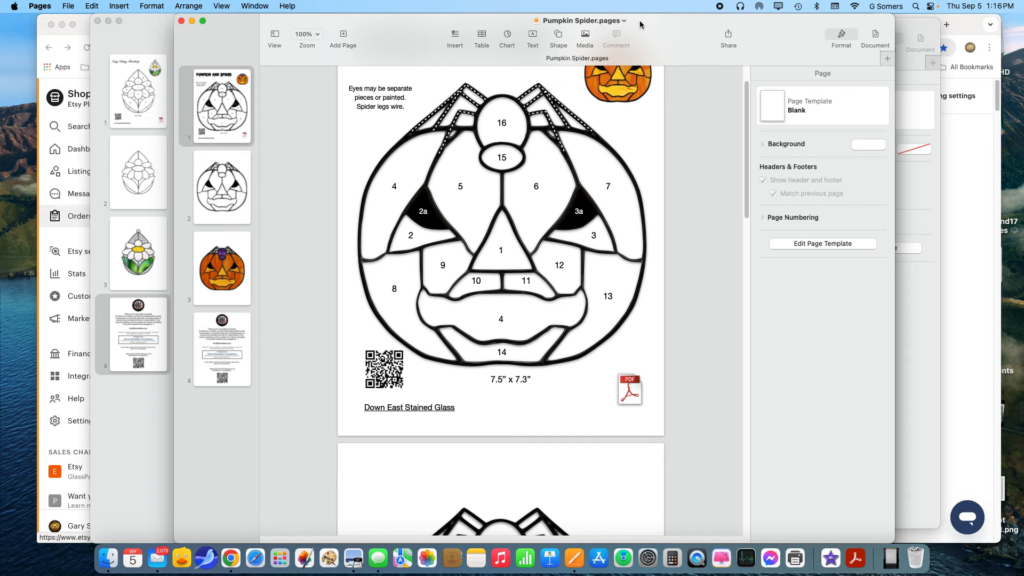
Step: Set up a PDF export of the reverted pattern document with Best image quality and Default accessibility
scroll(619, 228, up, 2)
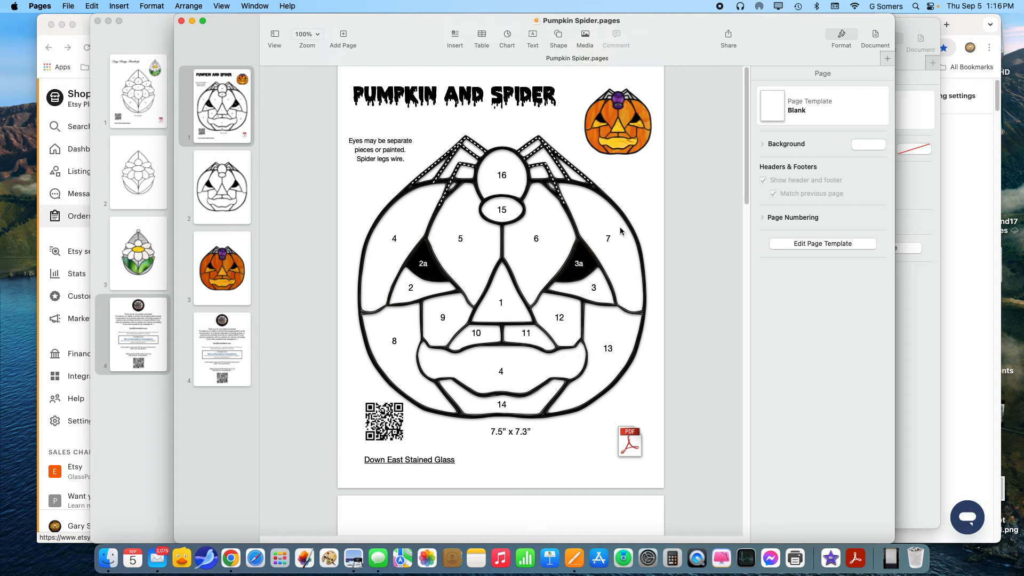
scroll(620, 227, down, 2)
scroll(620, 224, up, 2)
click(69, 7)
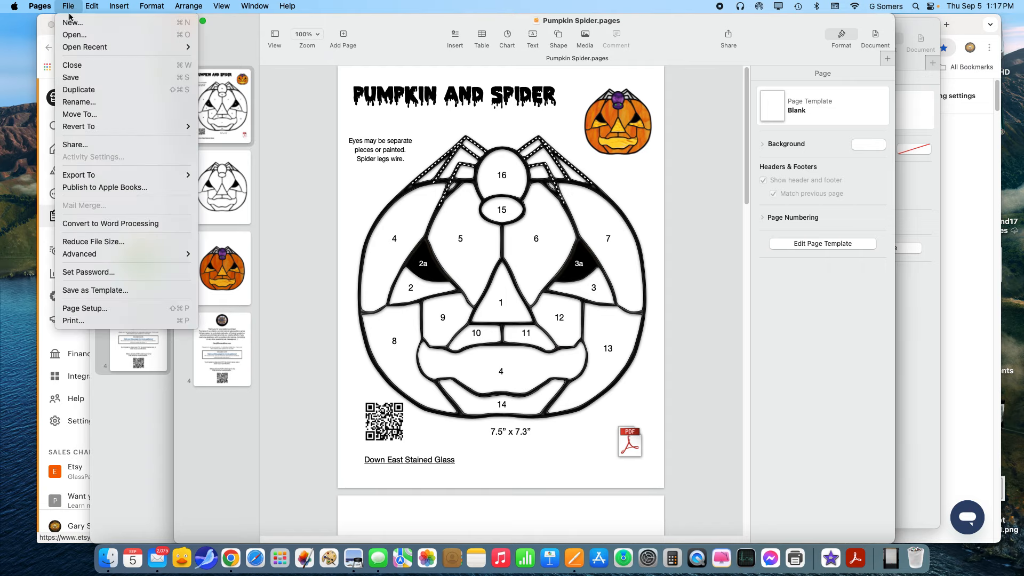
mouse_move(97, 173)
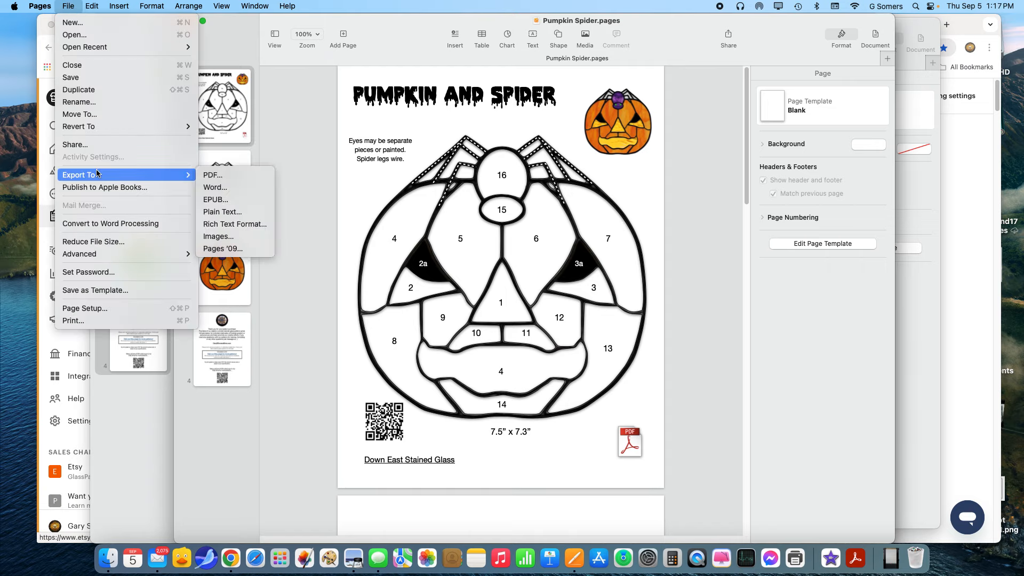
click(213, 176)
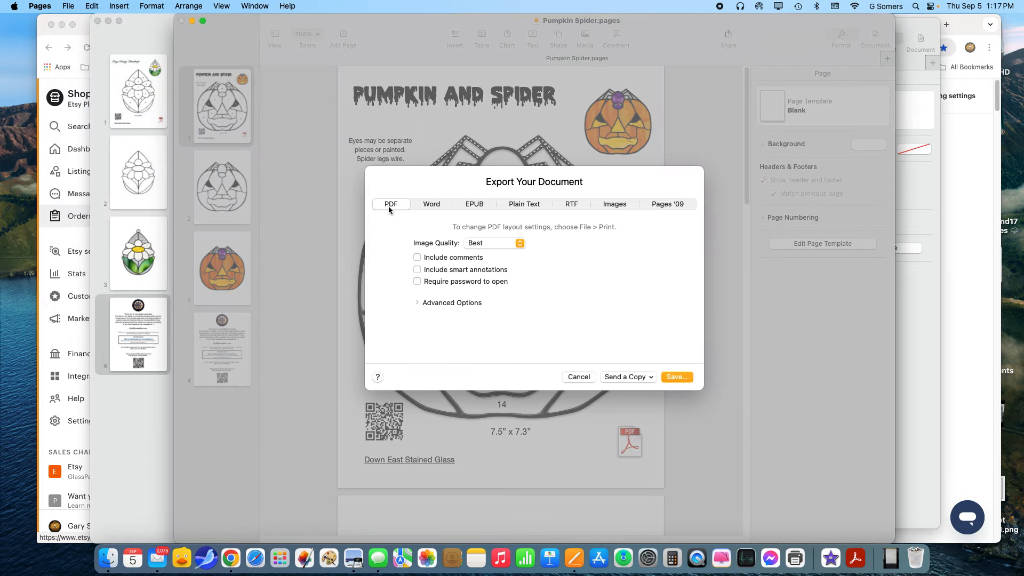
click(510, 243)
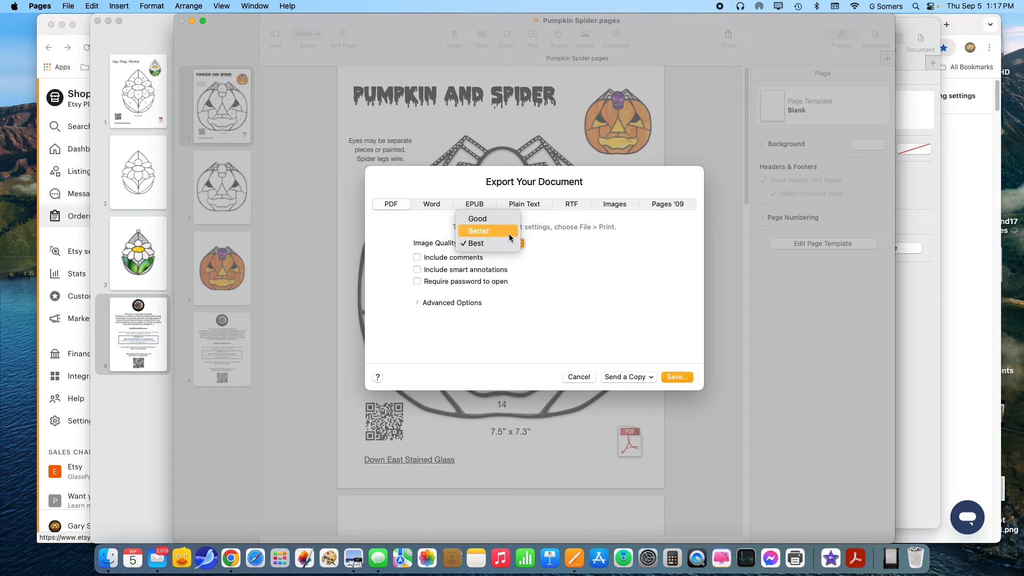
click(508, 245)
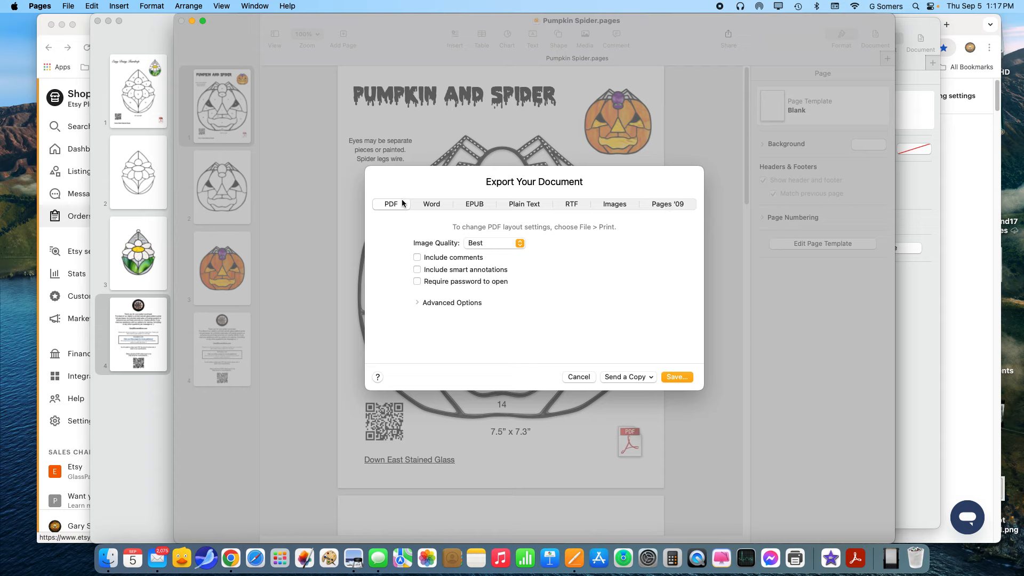
click(418, 303)
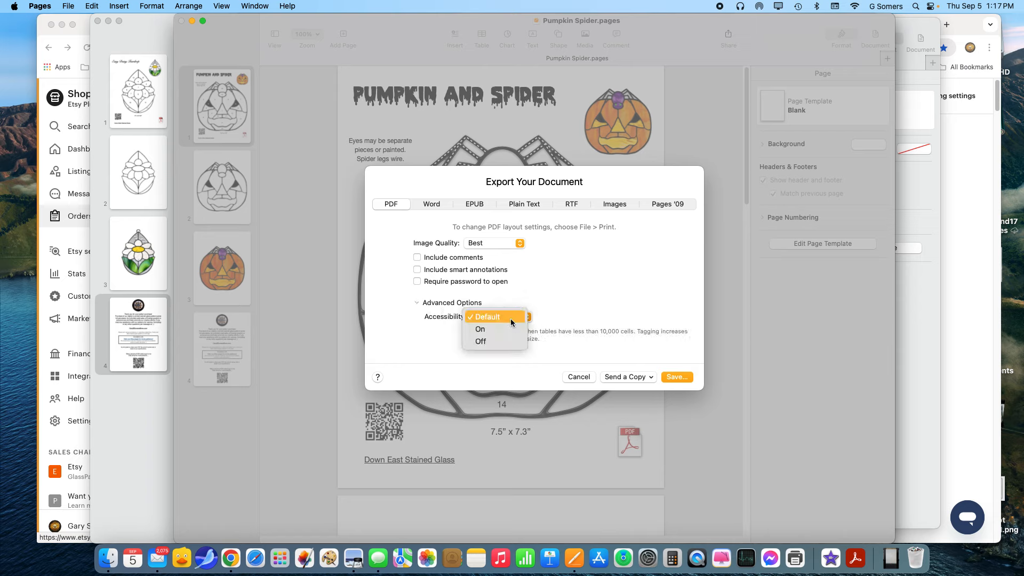
click(568, 287)
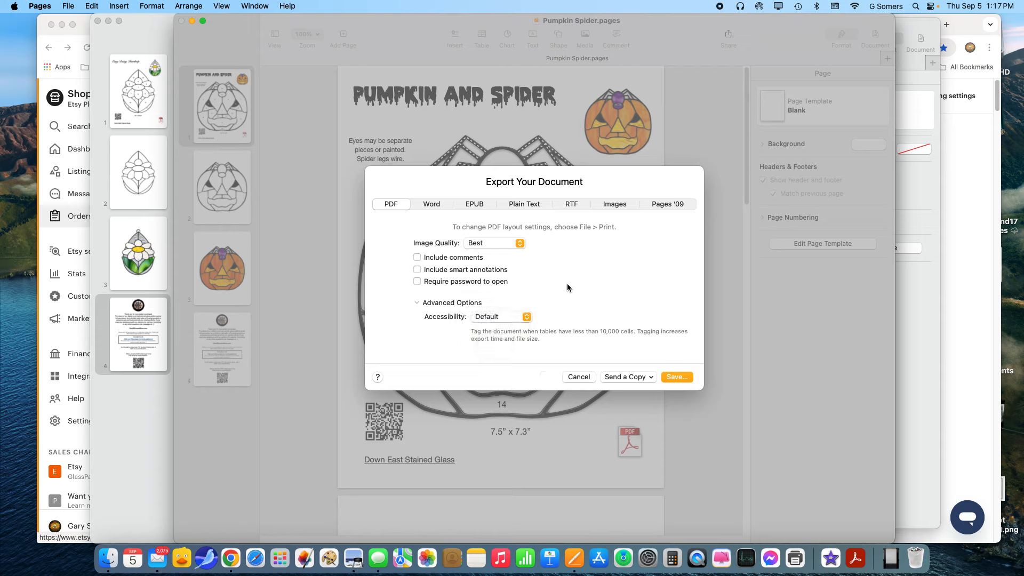
click(417, 302)
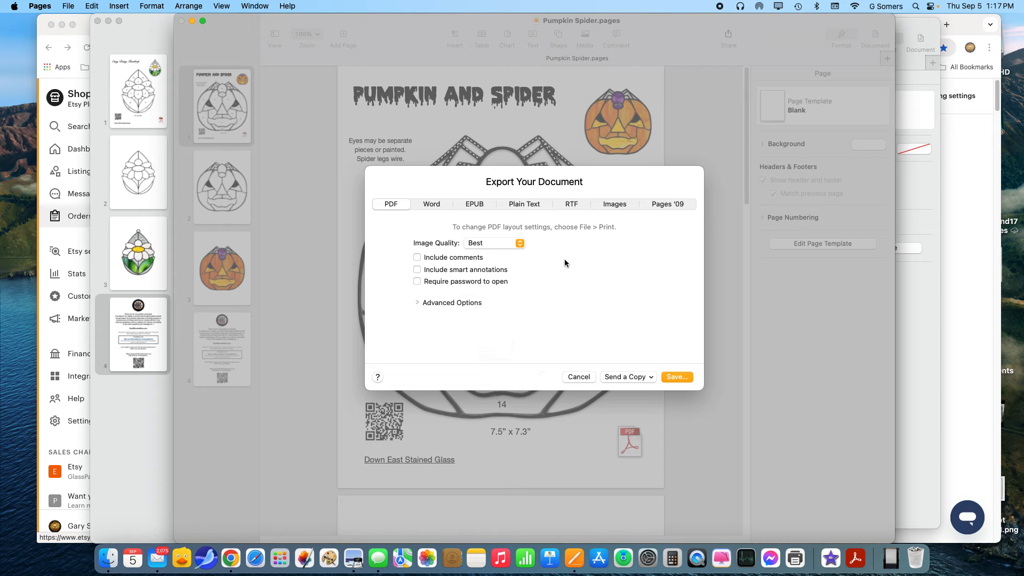
Step: Export the PDF as Pumpkin Spider.pdf into the Etsy Patterns folder, replacing the existing file
click(675, 377)
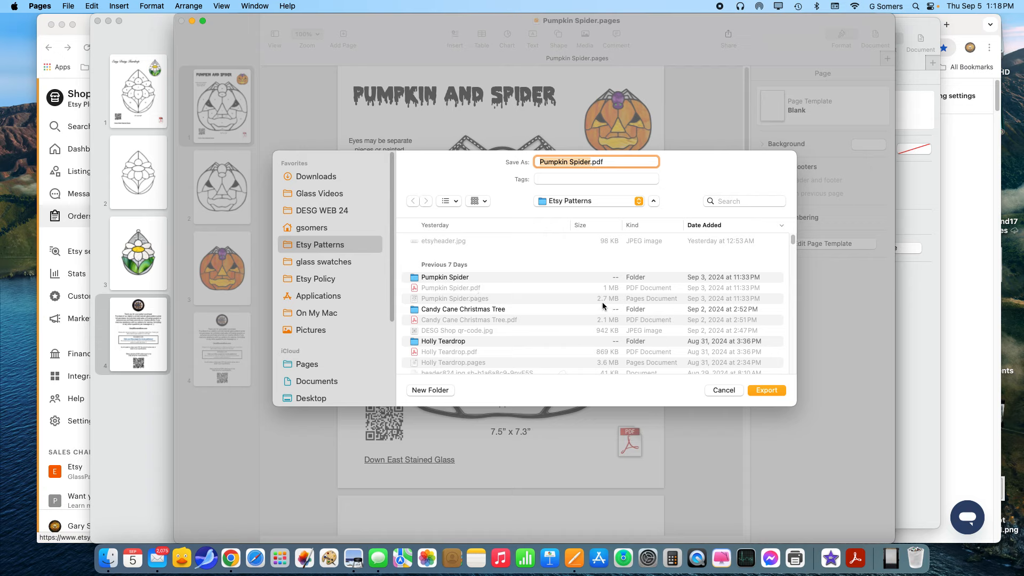
click(764, 388)
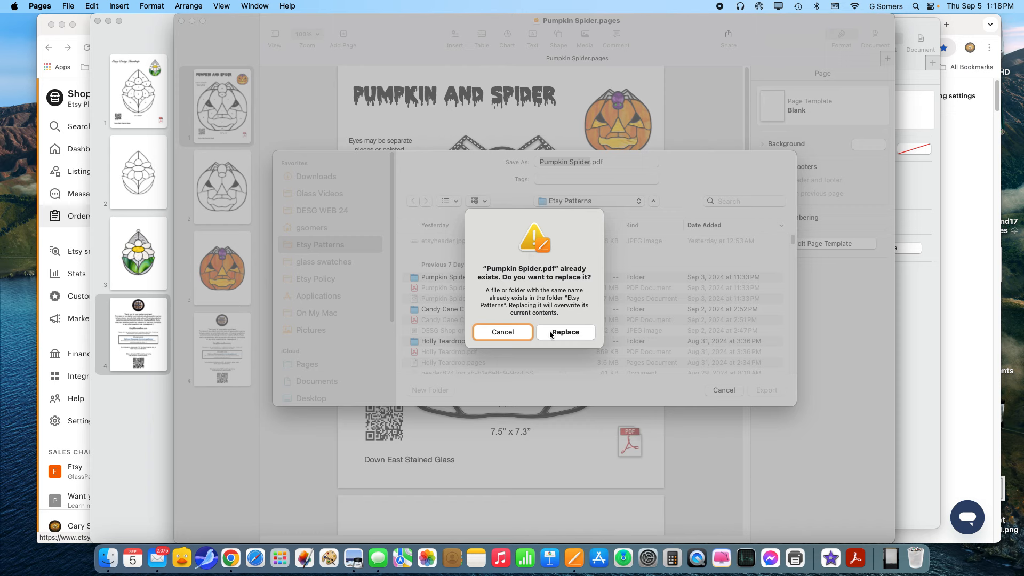
click(512, 331)
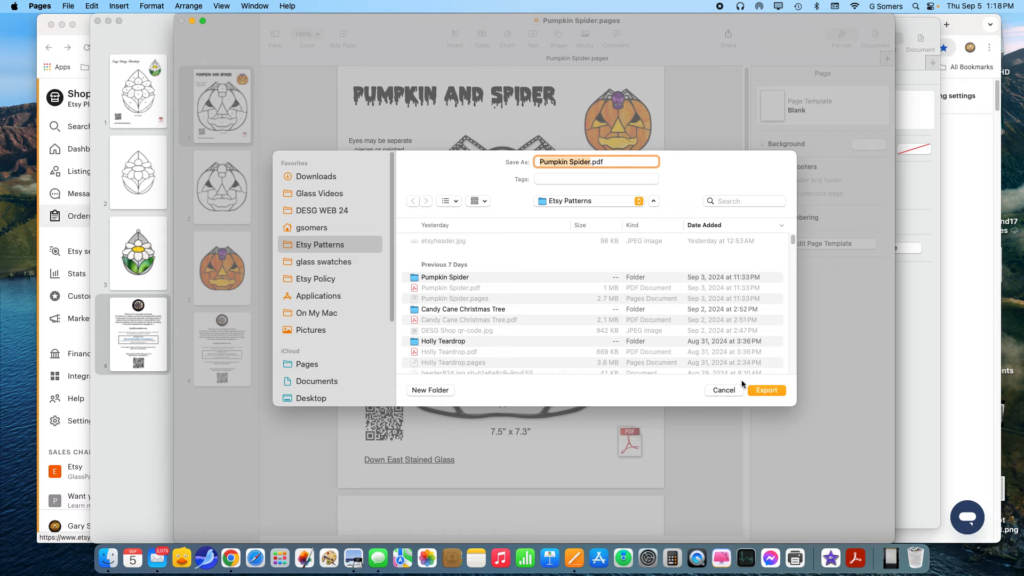
click(756, 391)
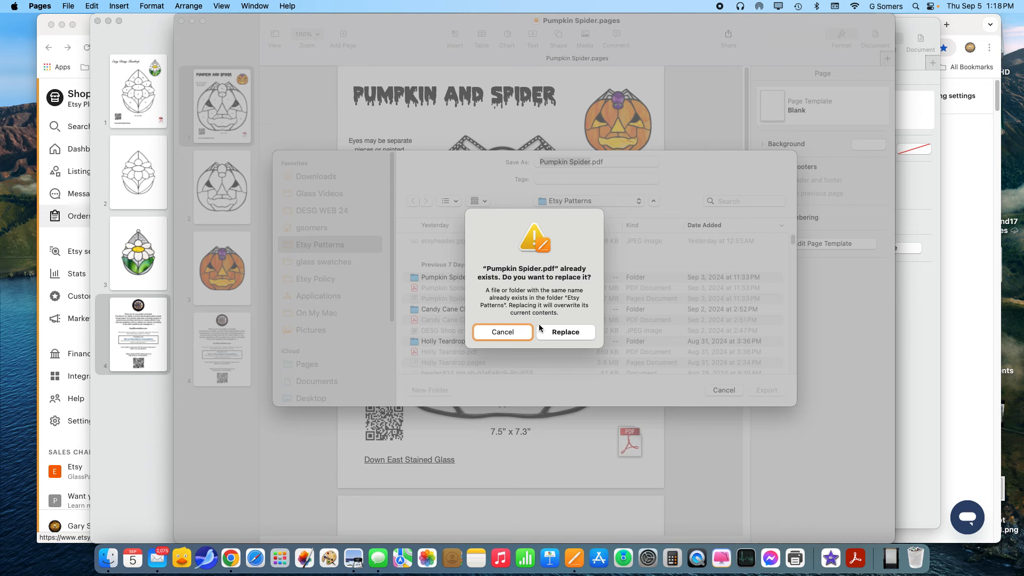
click(550, 330)
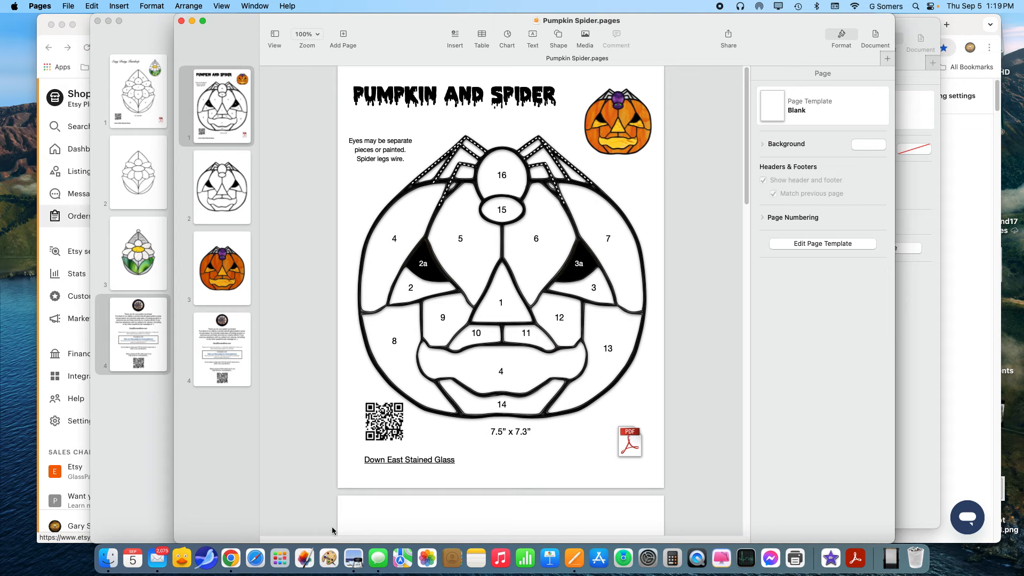
Step: Switch to Preview, open Pumpkin Spider.pdf from the Etsy Patterns folder, and look over its first two pages
click(352, 551)
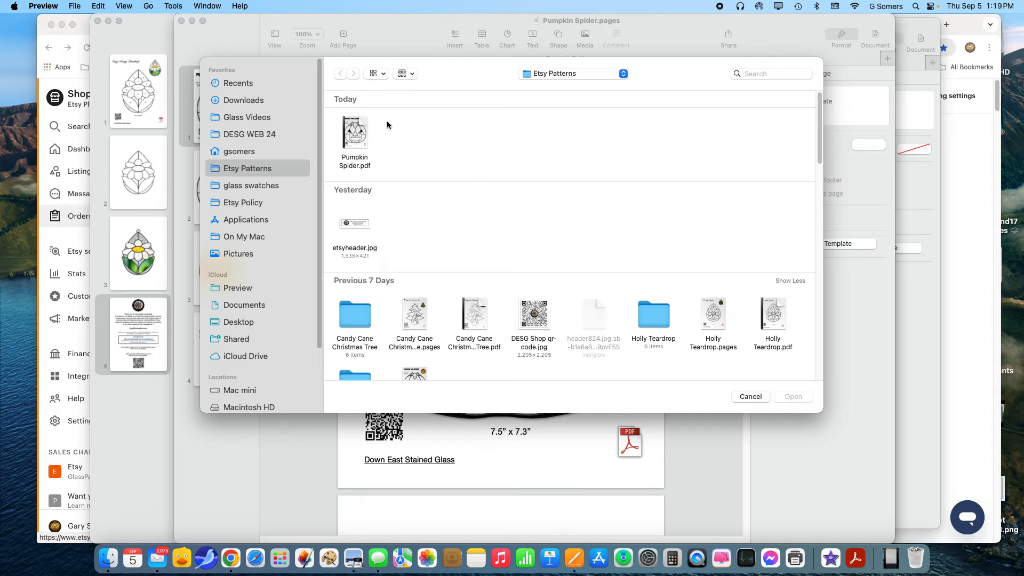
mouse_move(354, 132)
double_click(360, 132)
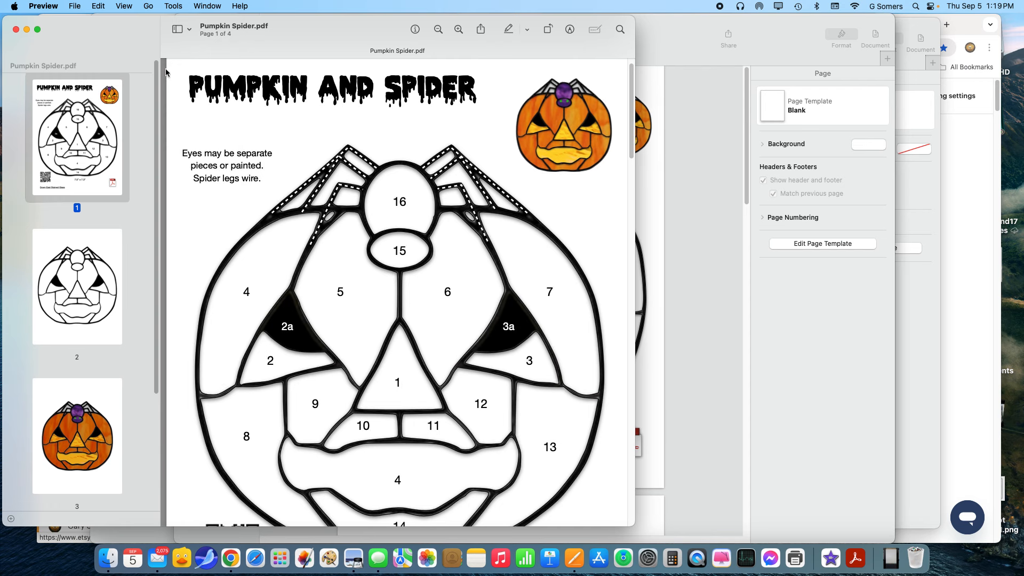
scroll(373, 251, down, 2)
scroll(373, 248, down, 10)
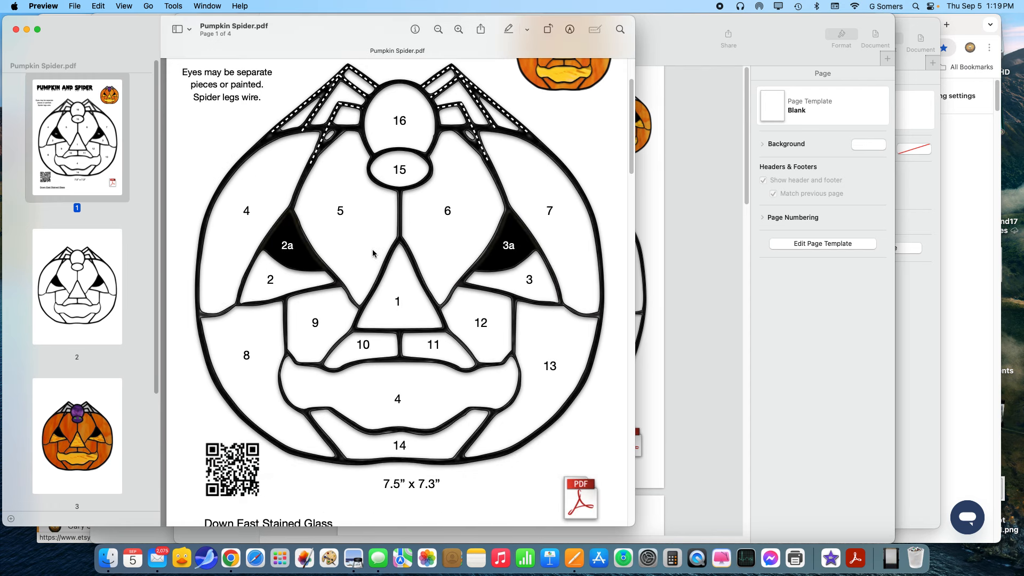
scroll(372, 251, down, 5)
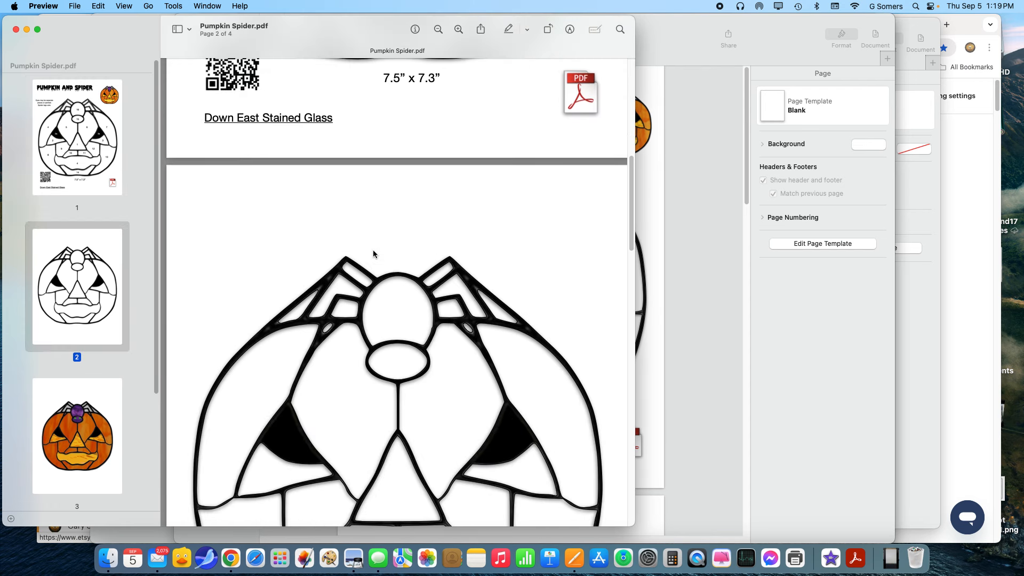
scroll(373, 252, up, 6)
scroll(363, 233, up, 1)
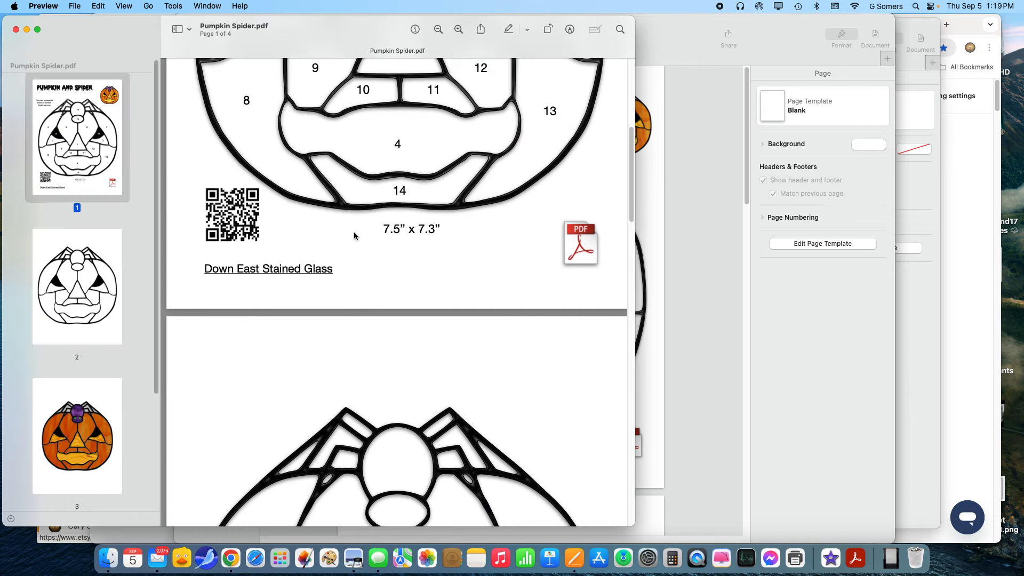
Step: Show the Markup toolbar and display the pages of Pumpkin Spider.pdf as a contact sheet
click(123, 6)
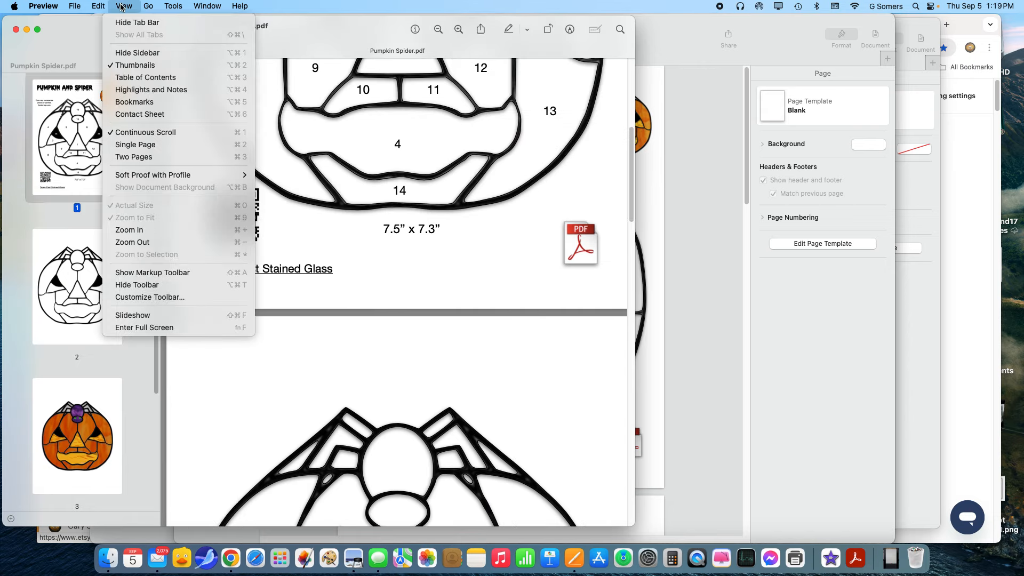
click(168, 273)
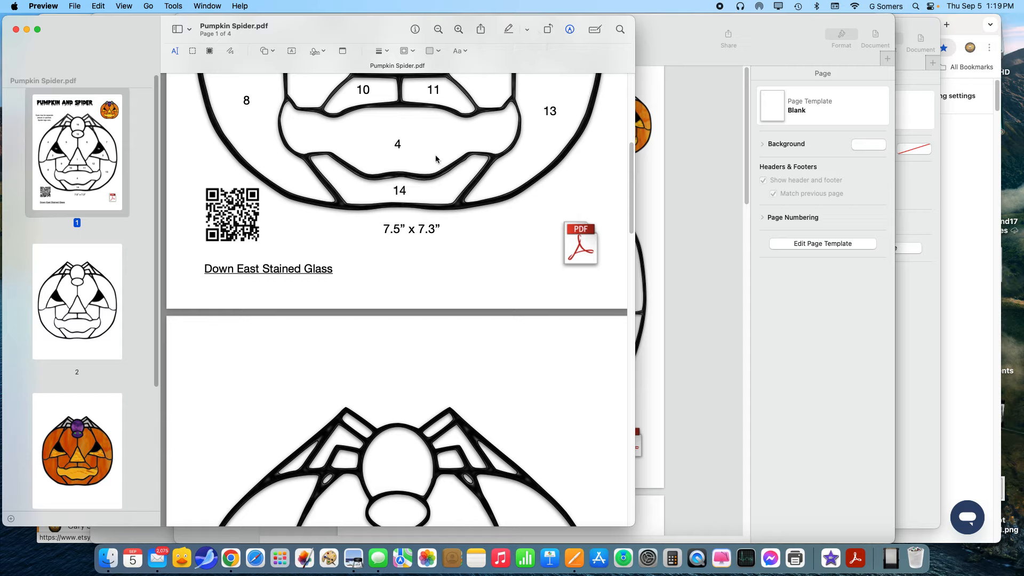
click(74, 6)
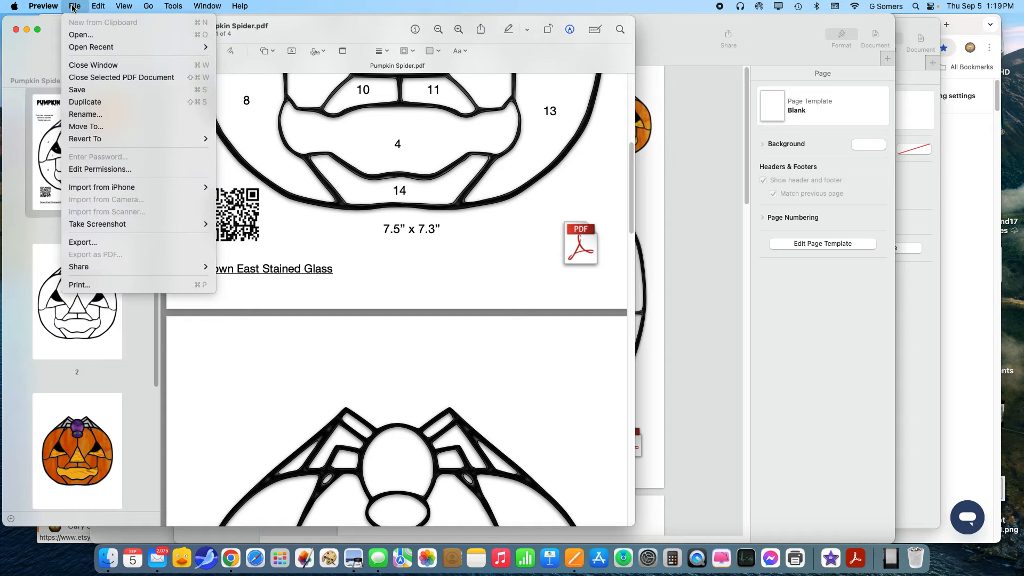
mouse_move(123, 8)
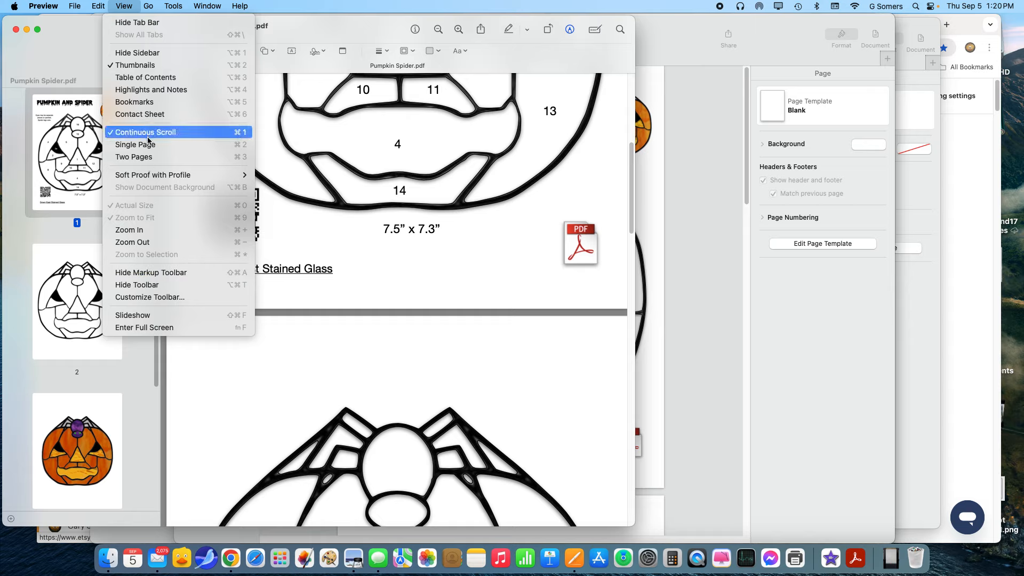
click(171, 114)
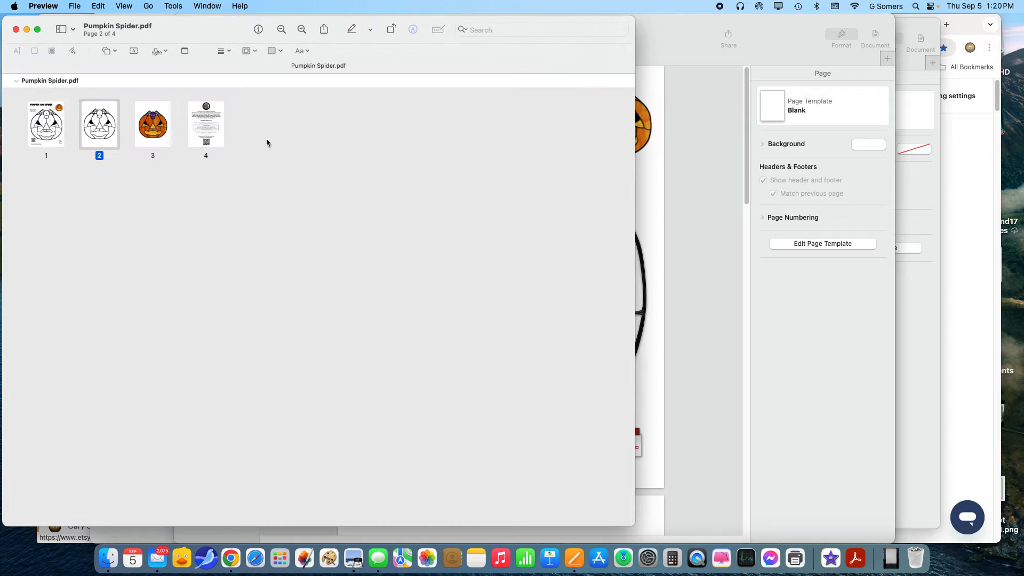
Step: Enlarge the contact sheet thumbnails in the slightly narrowed window and select page 1
drag(637, 163, 615, 155)
click(289, 29)
click(289, 29)
click(289, 29)
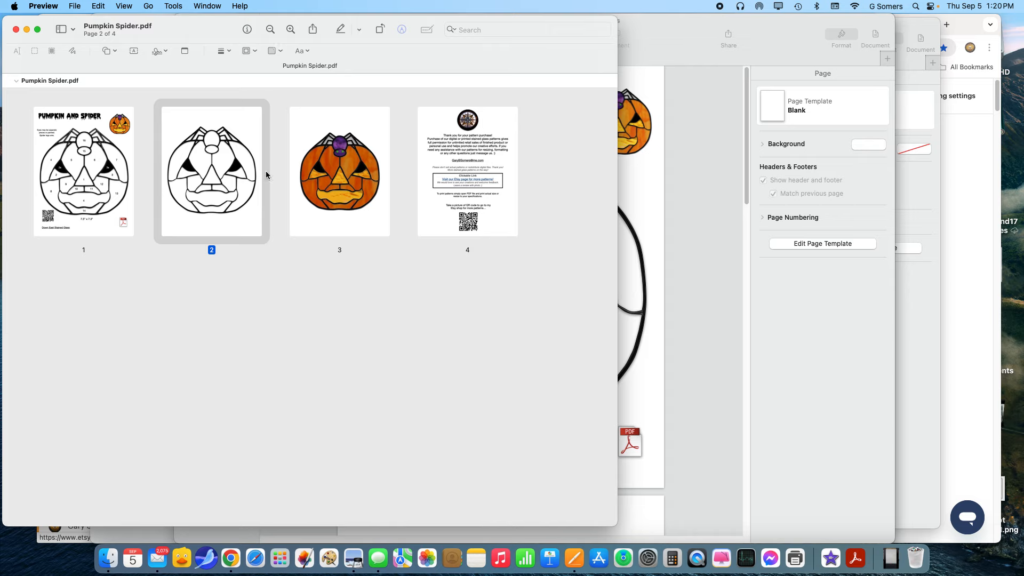
click(105, 187)
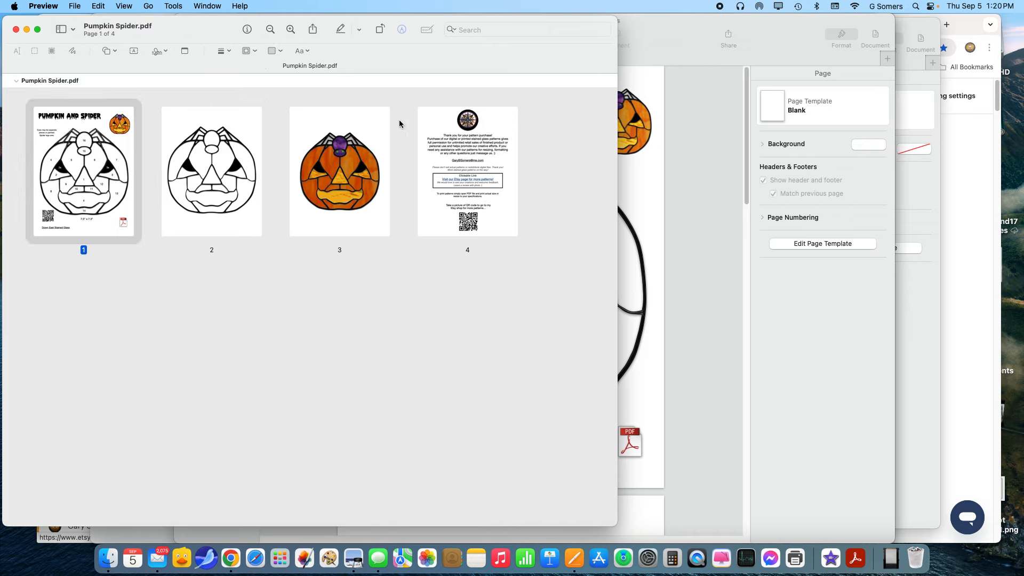
click(269, 30)
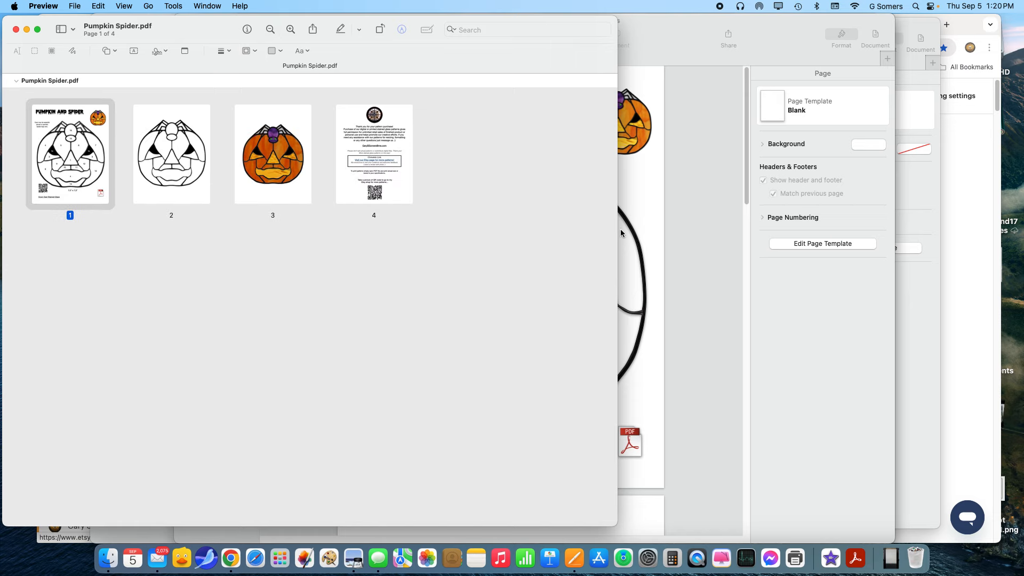
Step: Resize and reposition the PDF window and enlarge the thumbnails so three fit in the first row with page 4 below
drag(617, 235, 310, 239)
drag(335, 277, 423, 266)
click(450, 140)
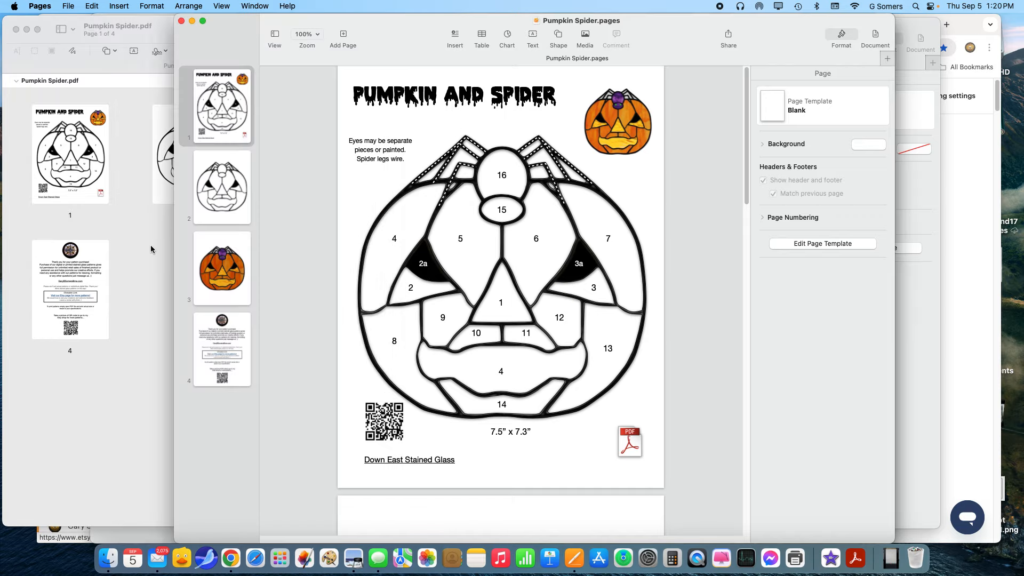
click(151, 247)
drag(151, 246, 228, 249)
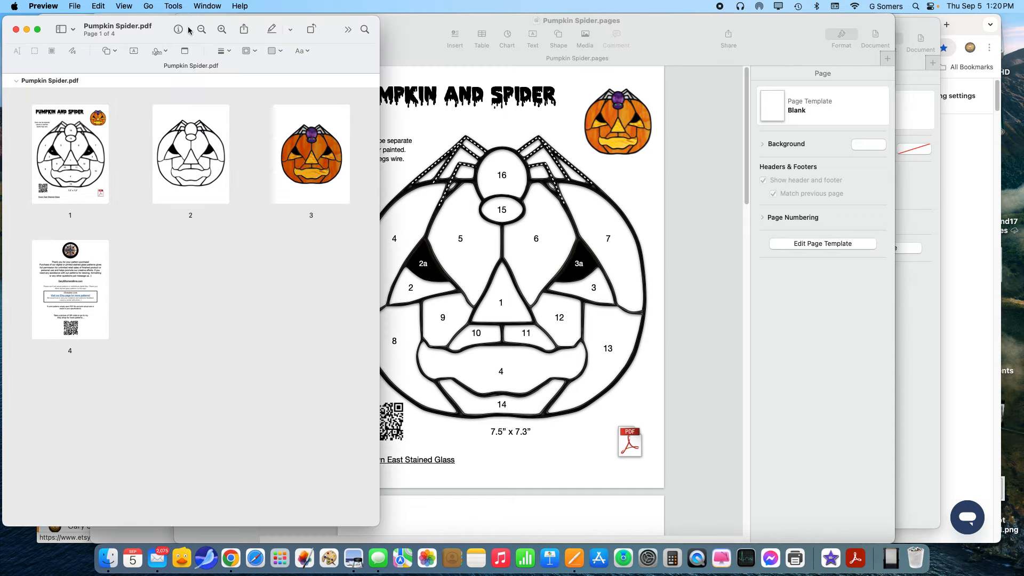
drag(190, 29, 337, 29)
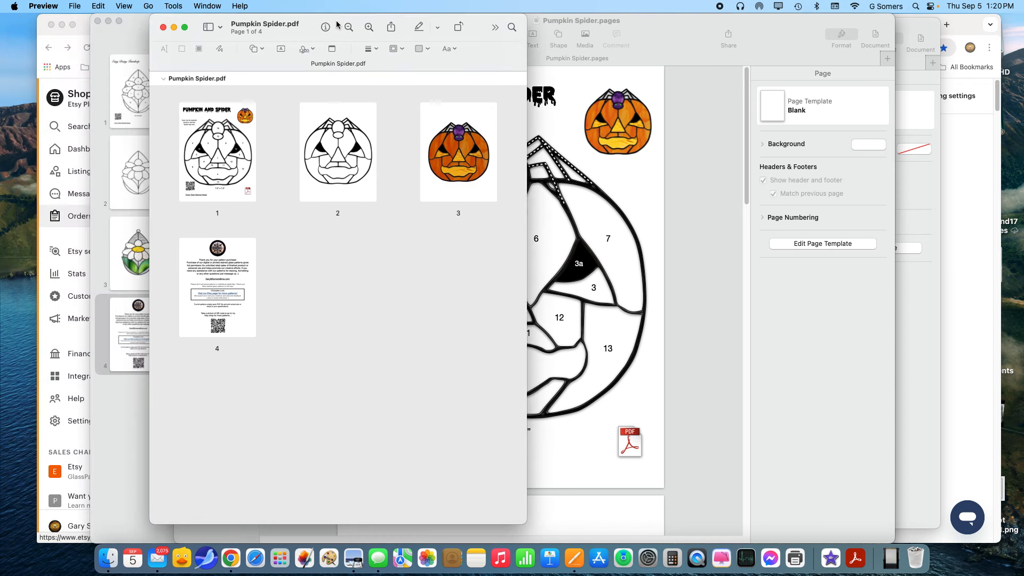
click(368, 26)
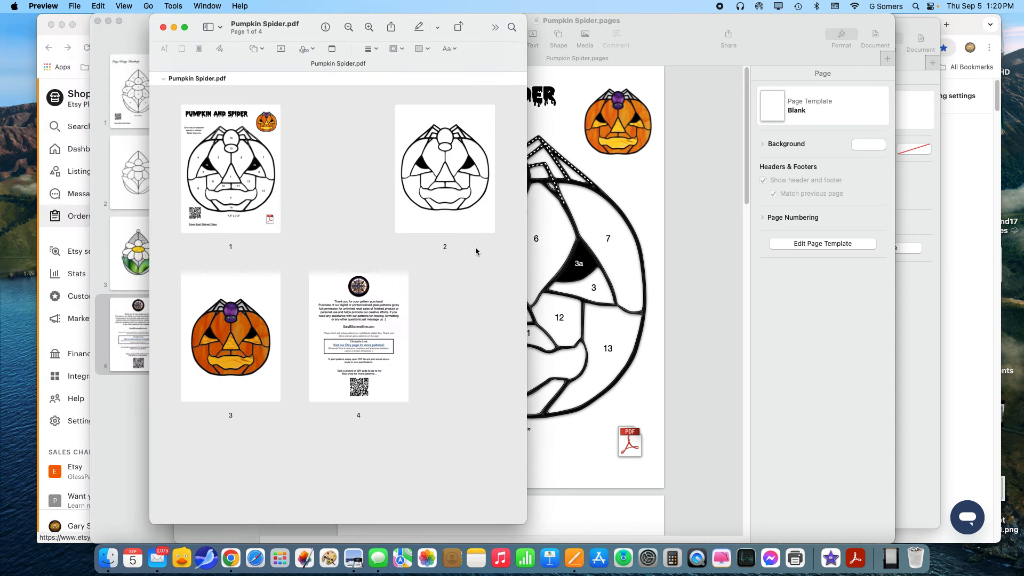
drag(527, 231, 576, 224)
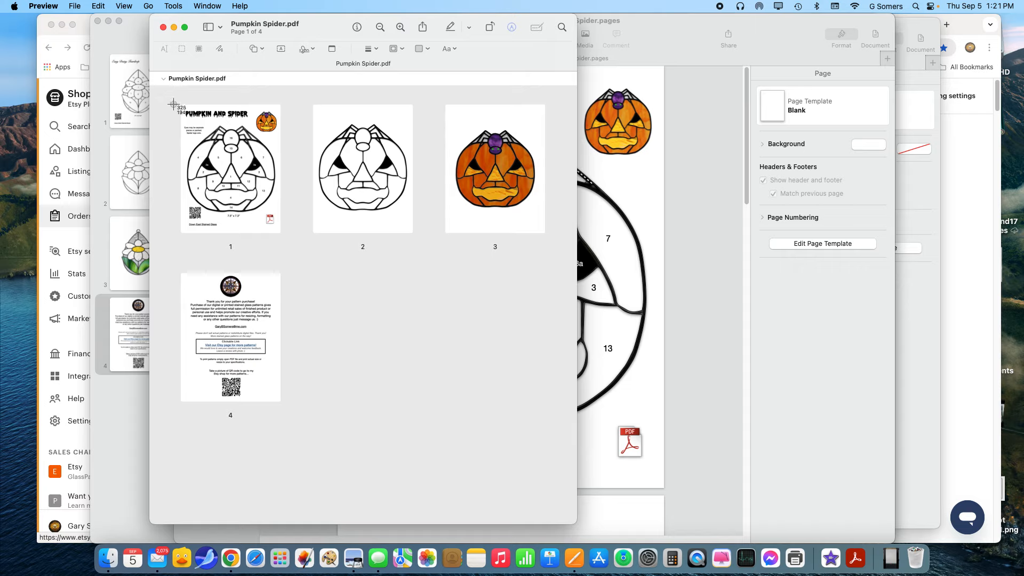
Step: Capture a screenshot area of about 720 by 619 pixels around all four page thumbnails to the clipboard
click(170, 98)
drag(170, 97, 554, 427)
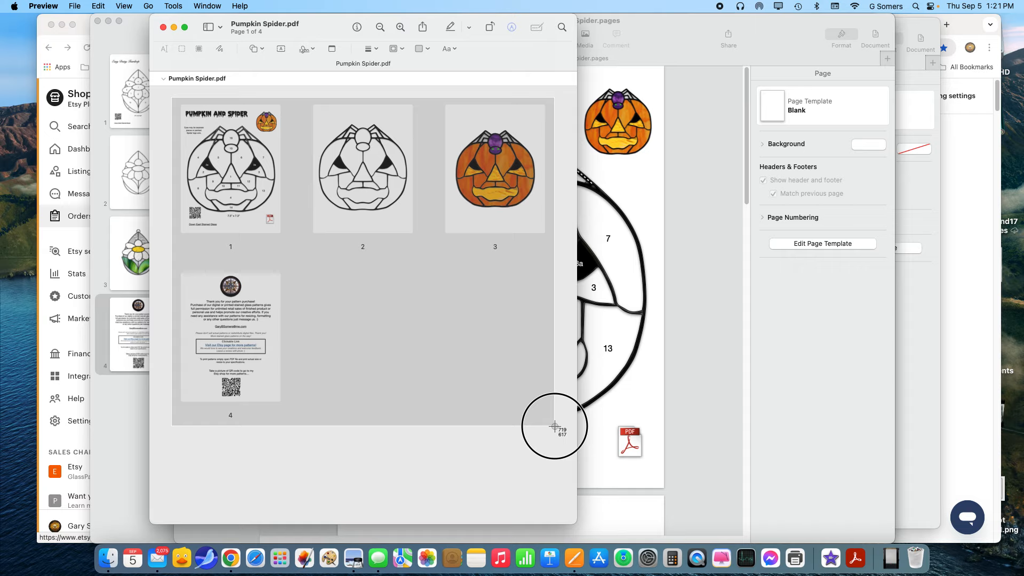
drag(554, 426, 554, 427)
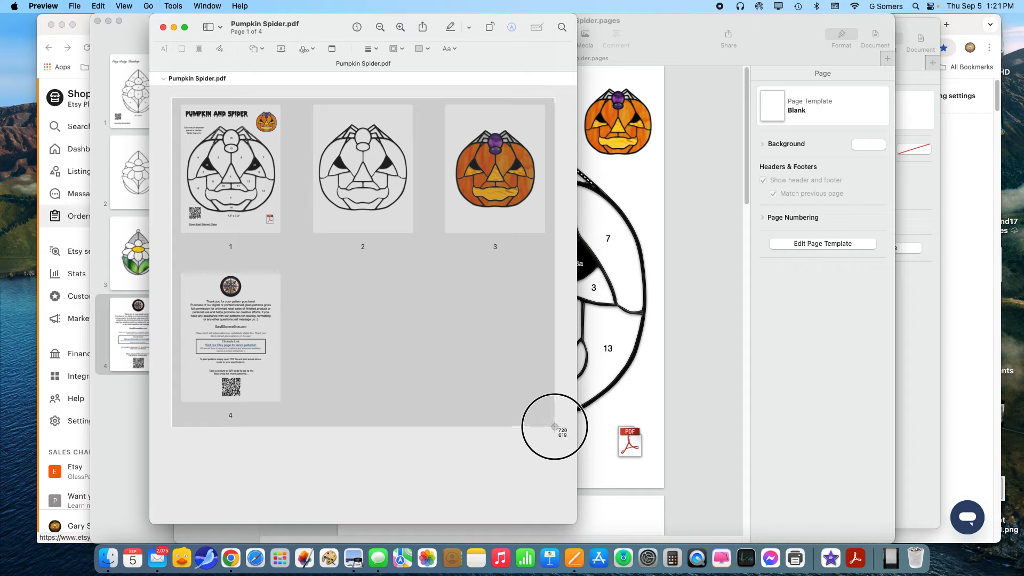
drag(554, 427, 554, 427)
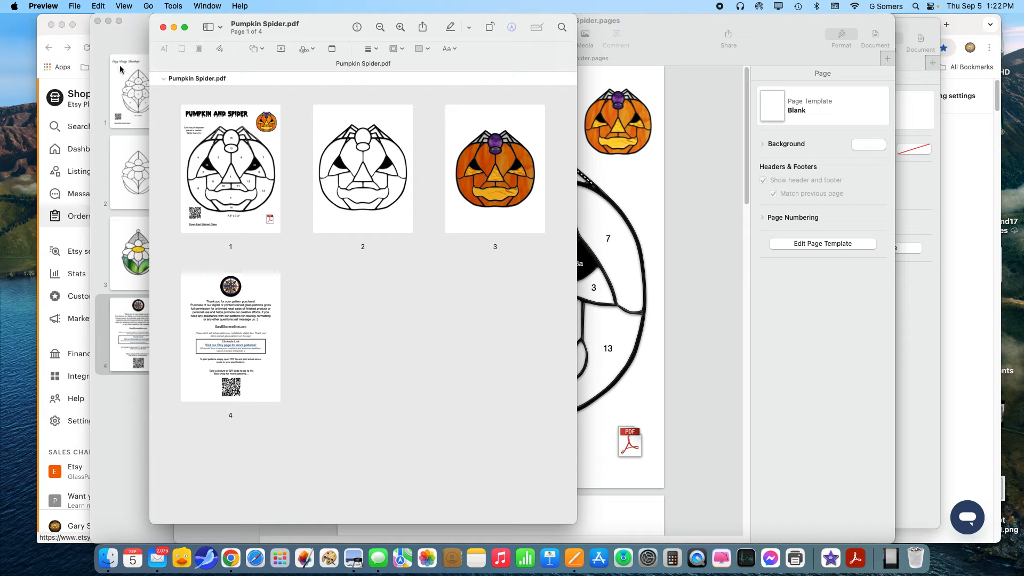
Step: Create a new image from the clipboard and enlarge its window
click(74, 6)
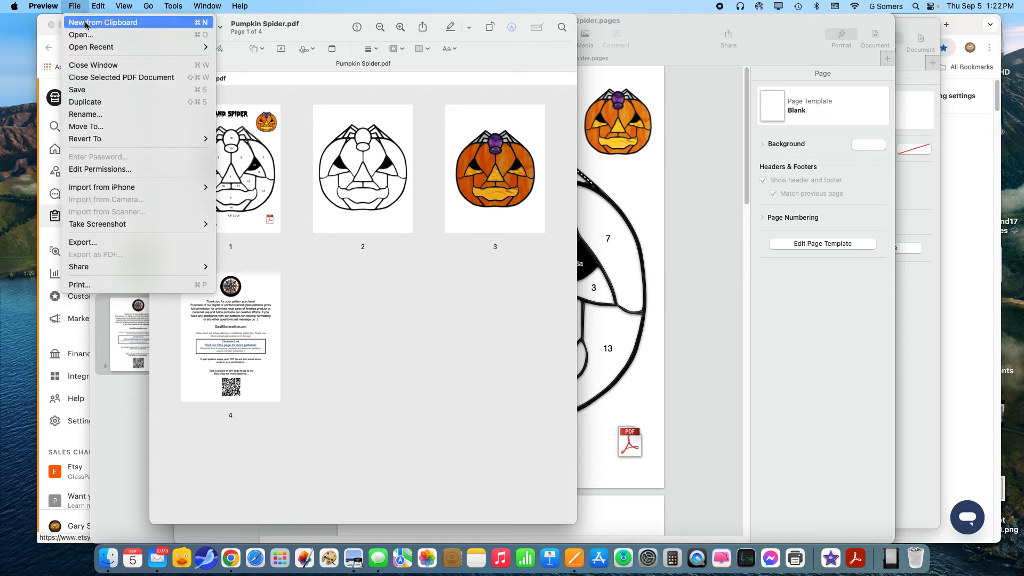
click(85, 24)
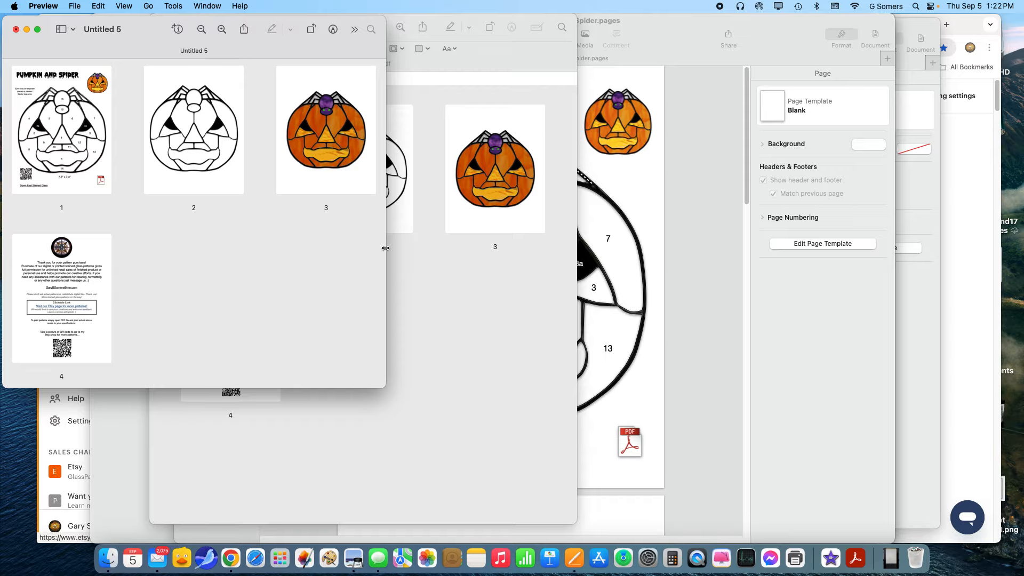
drag(384, 247, 530, 272)
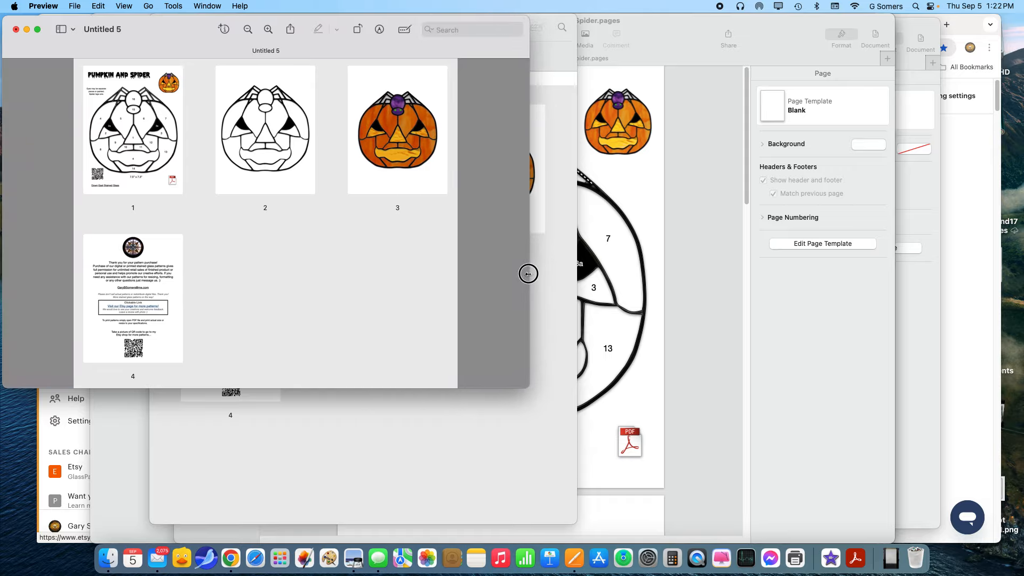
mouse_move(435, 392)
mouse_down()
mouse_move(448, 438)
mouse_move(441, 385)
mouse_move(437, 395)
mouse_up()
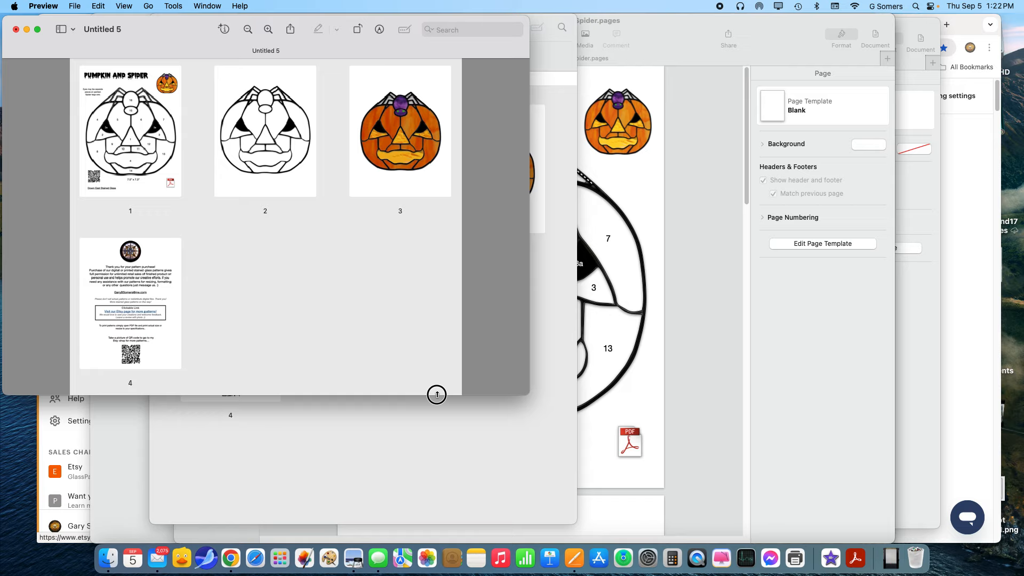
Step: Save the captured image as Pumpkin Layout.jpg in JPEG format in the Etsy Patterns folder
click(74, 6)
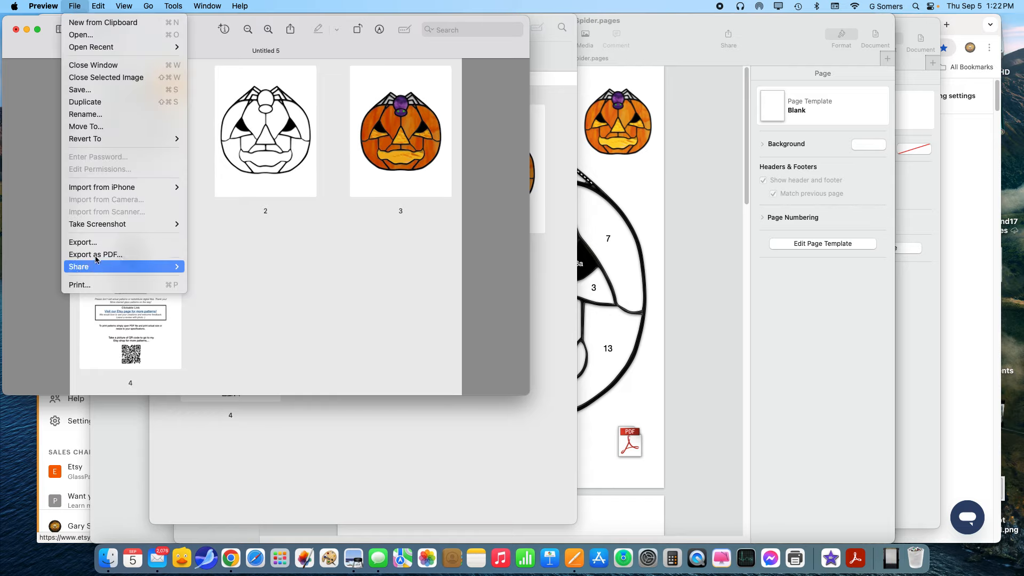
click(82, 90)
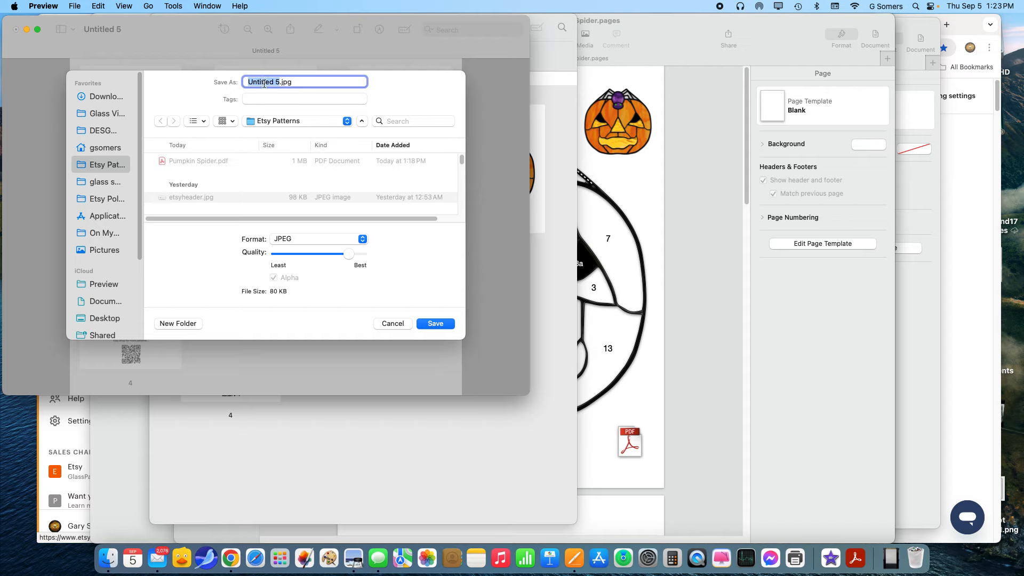
text(Pumpkin Layout)
click(321, 238)
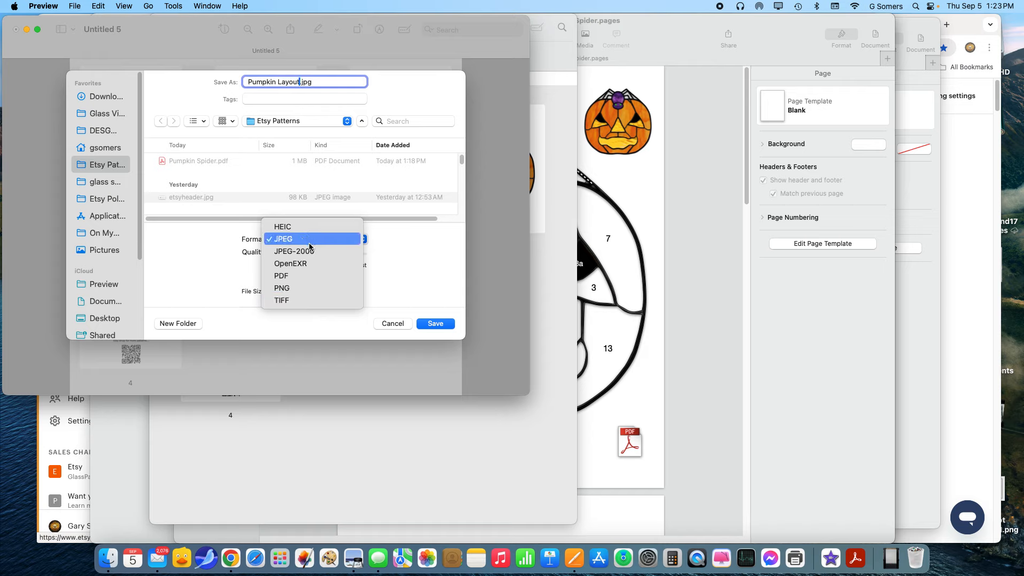
click(431, 324)
click(431, 323)
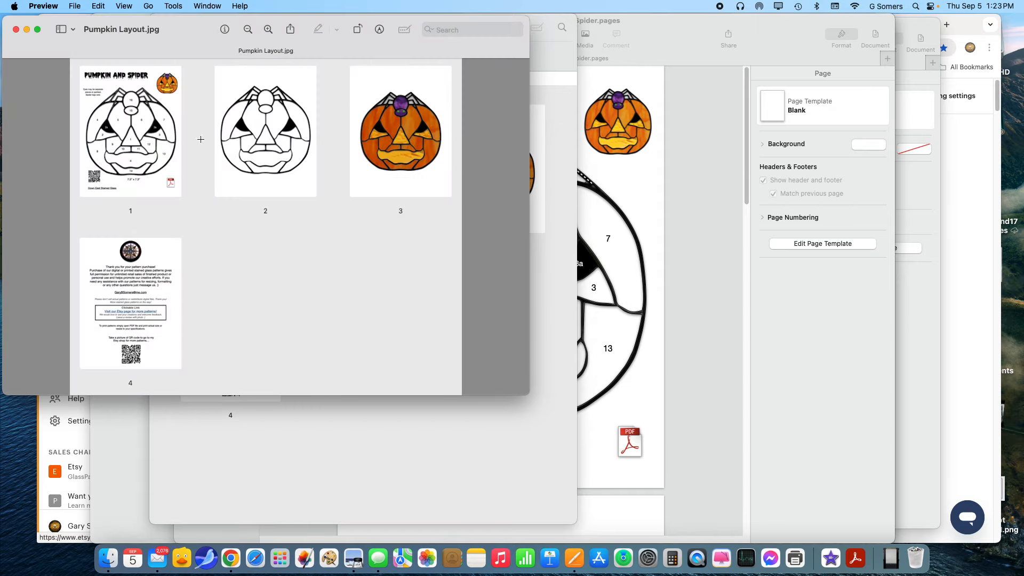
Step: Switch to Finder, browse to the Etsy Patterns folder, and open Pumpkin Layout.jpg to check it
click(113, 557)
click(113, 556)
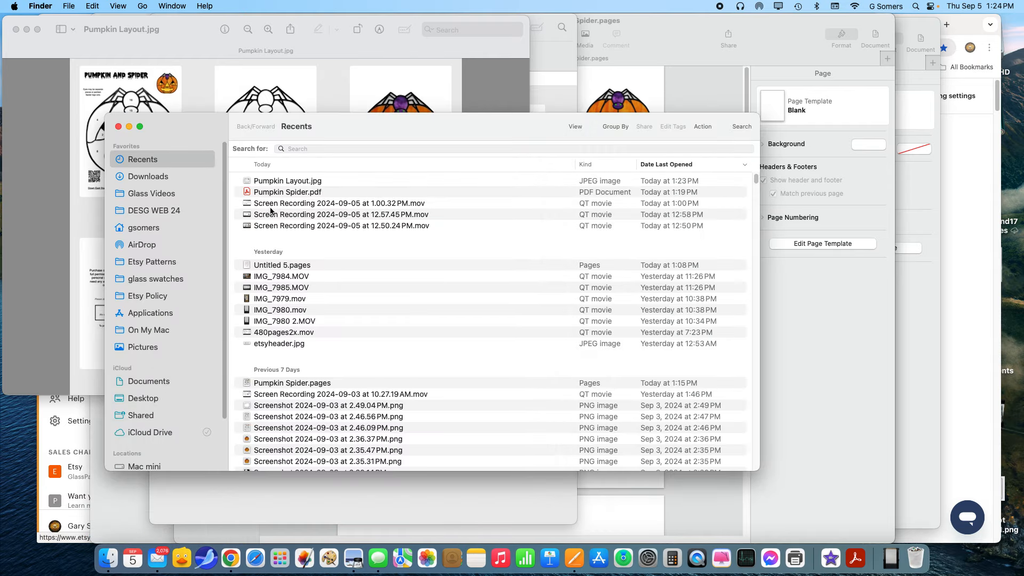
click(144, 261)
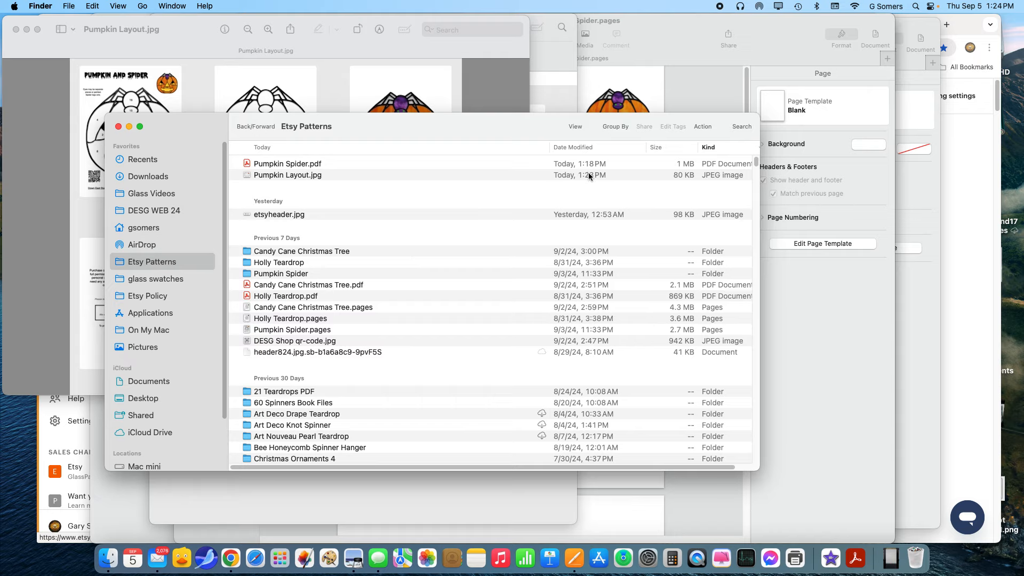
click(312, 176)
double_click(311, 176)
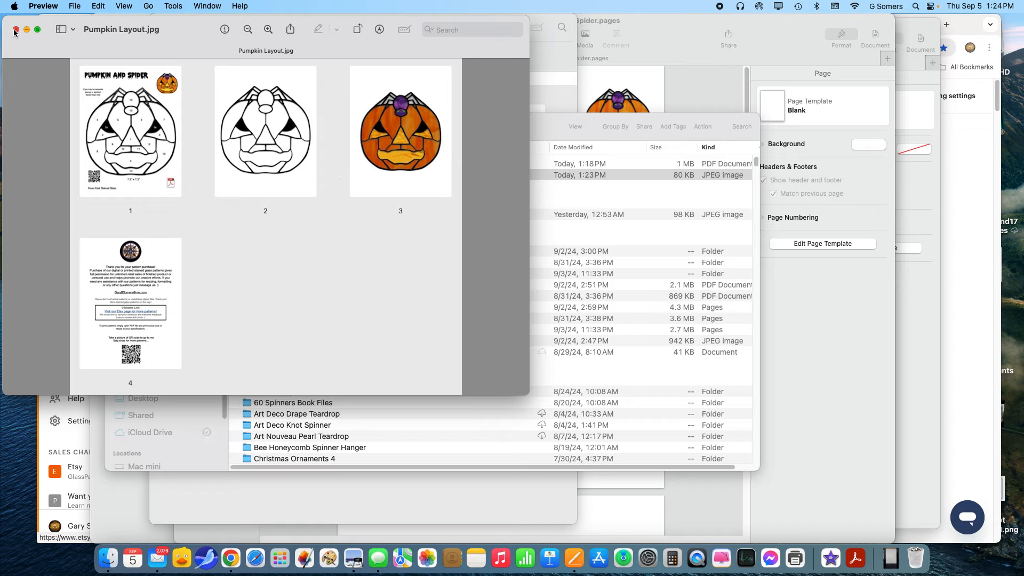
Step: Look over the sharing options for Pumpkin Layout.jpg and close the image
click(291, 31)
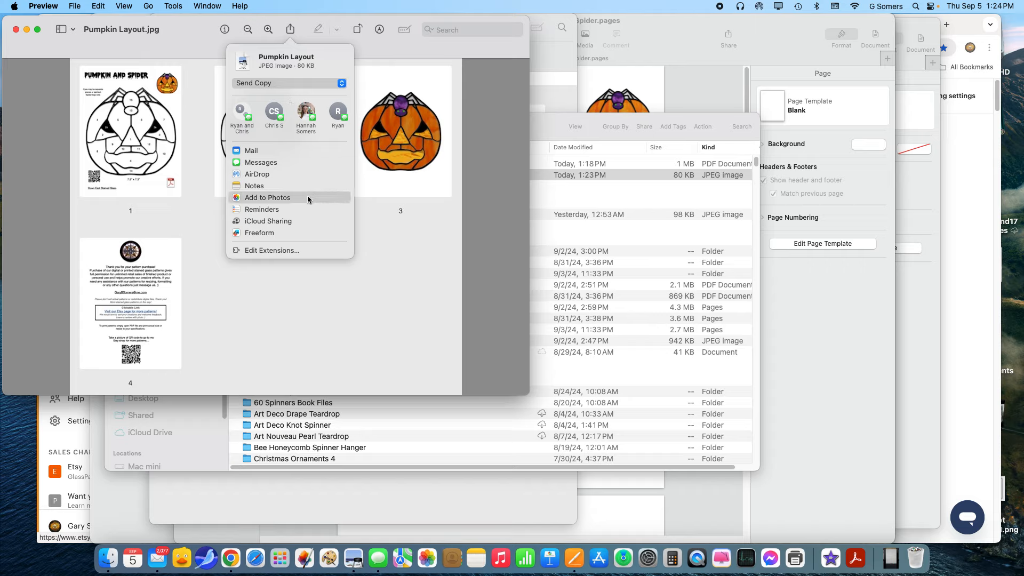
click(199, 63)
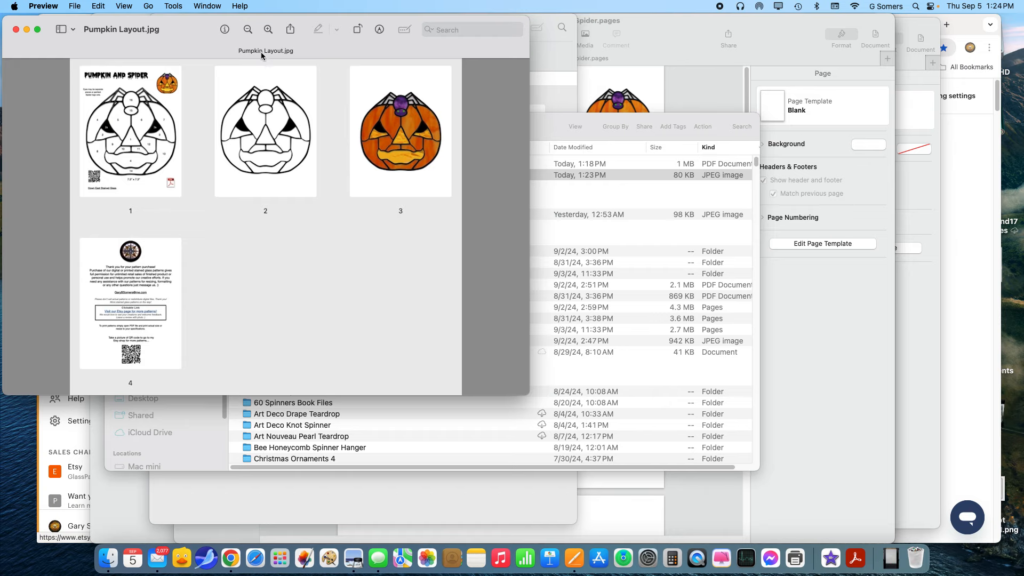
click(16, 29)
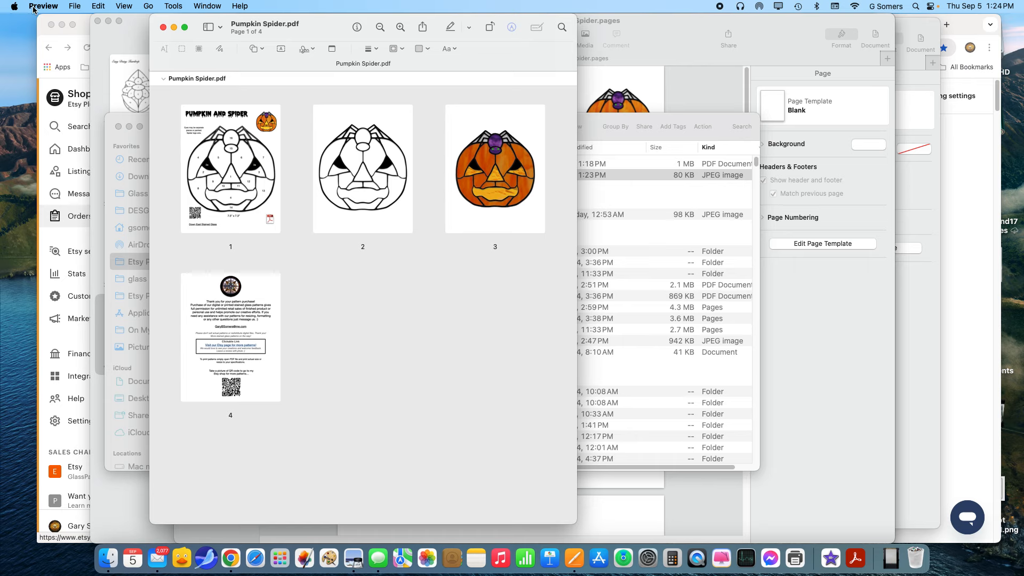
Step: Switch to Pages and examine the coloured pumpkin on page 3 at 200% zoom
click(701, 86)
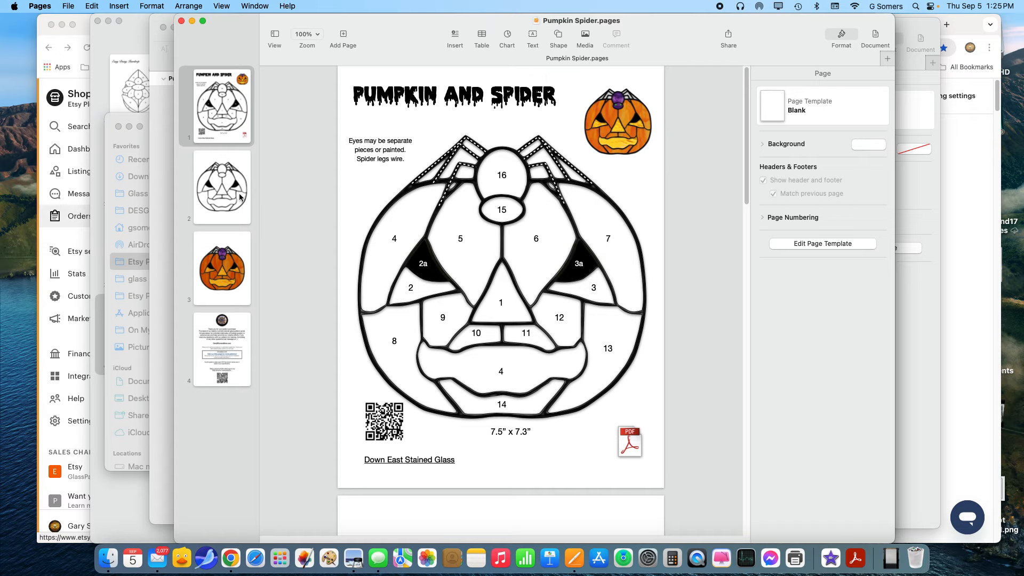
click(230, 266)
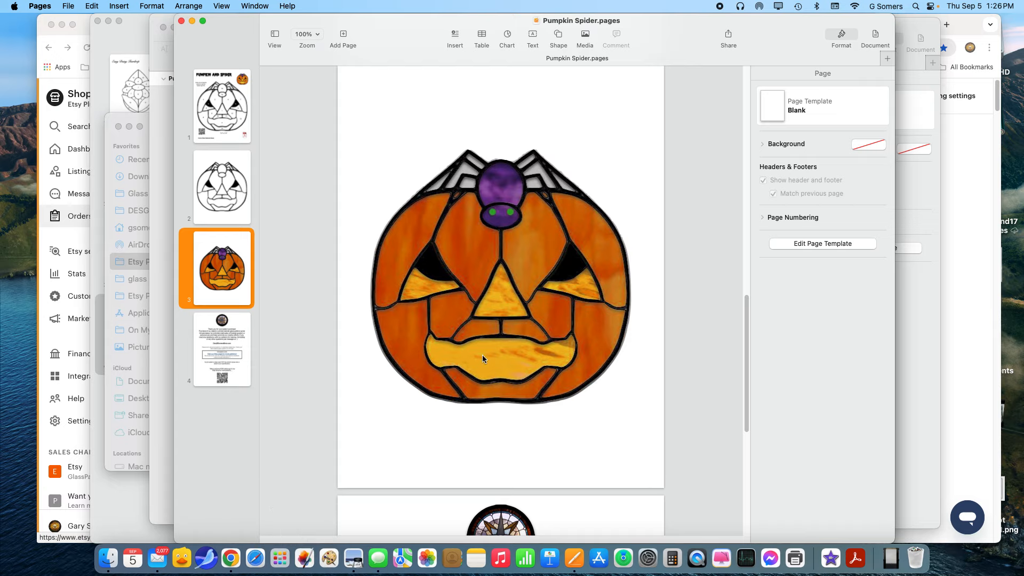
scroll(490, 334, up, 1)
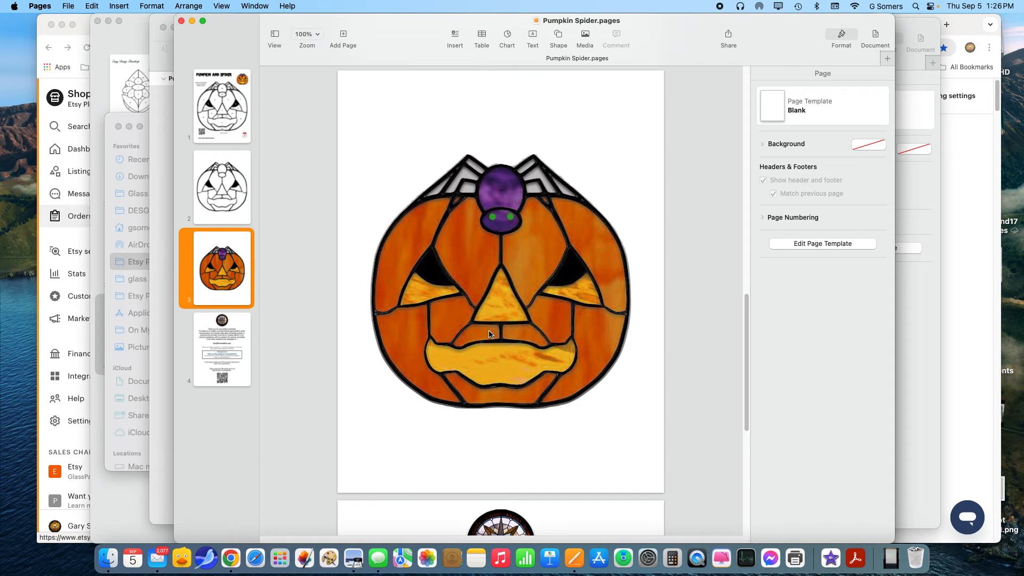
click(319, 37)
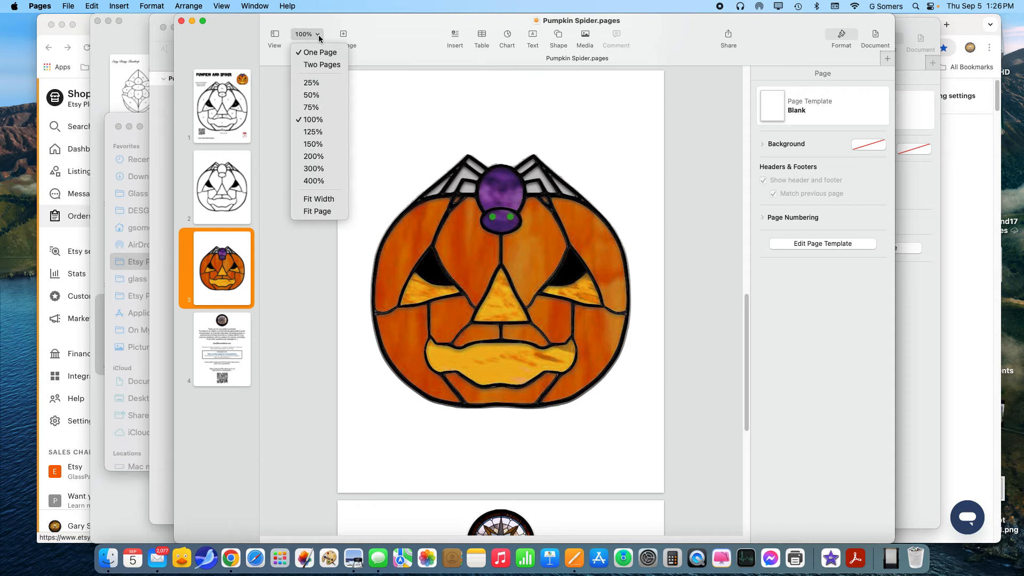
click(322, 155)
scroll(546, 263, down, 2)
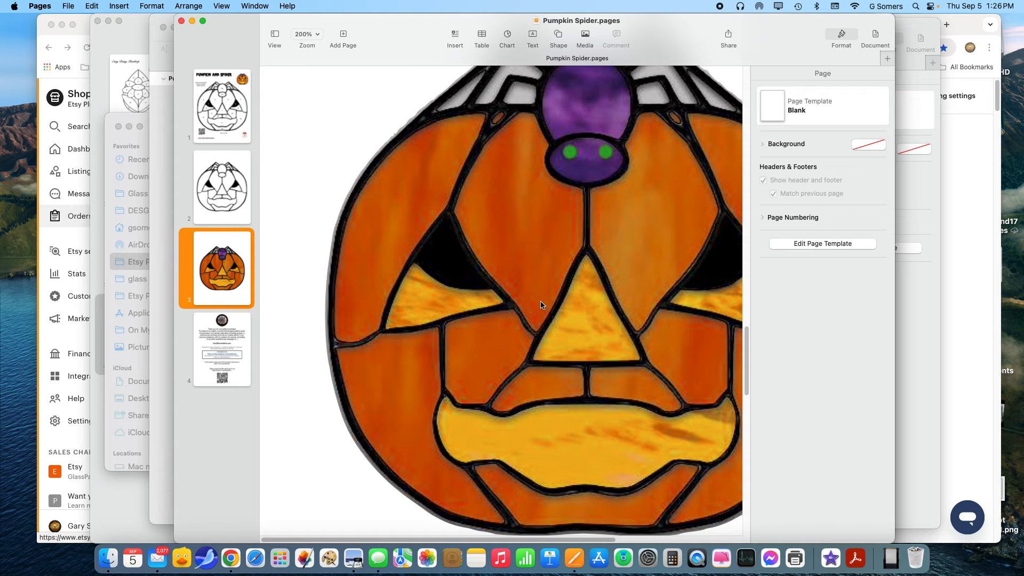
Step: Set the page zoom to 125% and frame the whole coloured pumpkin on page 3
scroll(526, 294, up, 1)
scroll(526, 294, up, 5)
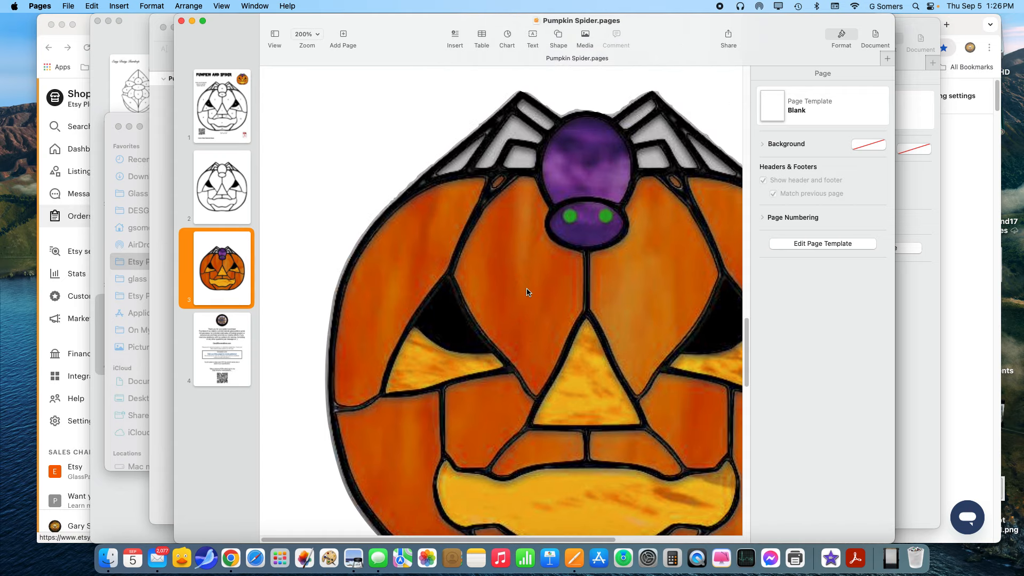
scroll(527, 292, down, 5)
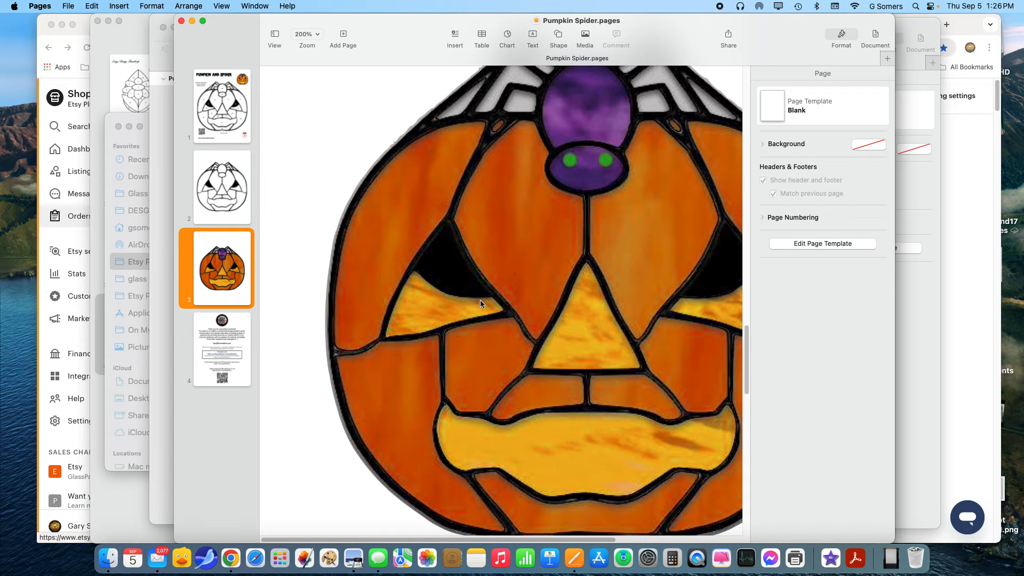
right_click(507, 259)
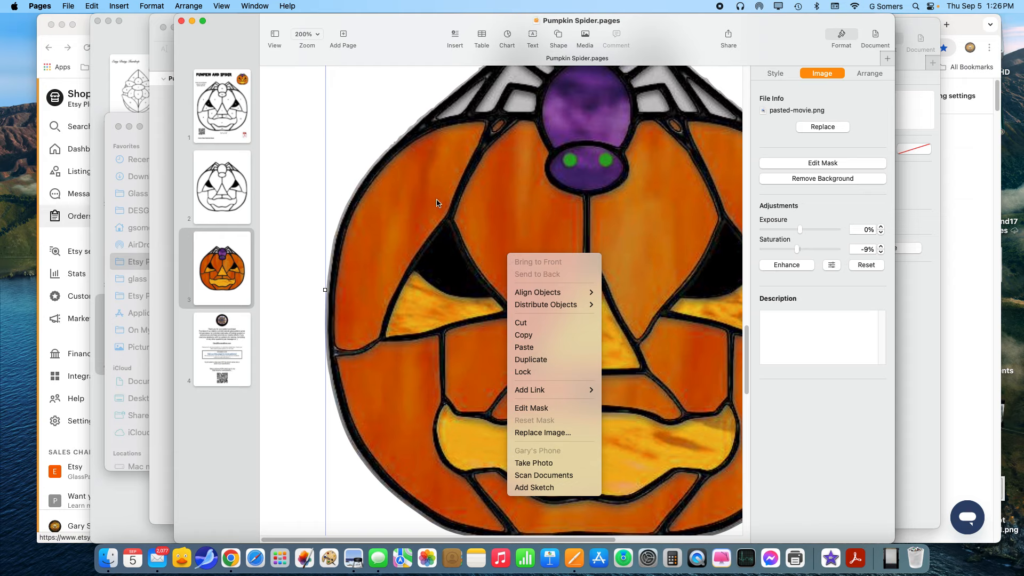
click(316, 43)
click(309, 35)
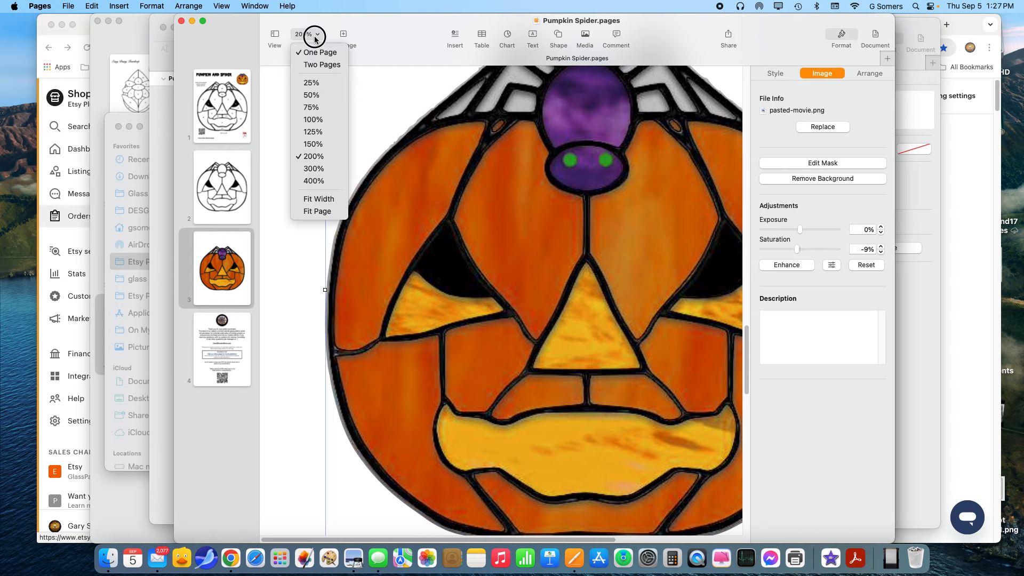
click(313, 131)
scroll(466, 252, up, 3)
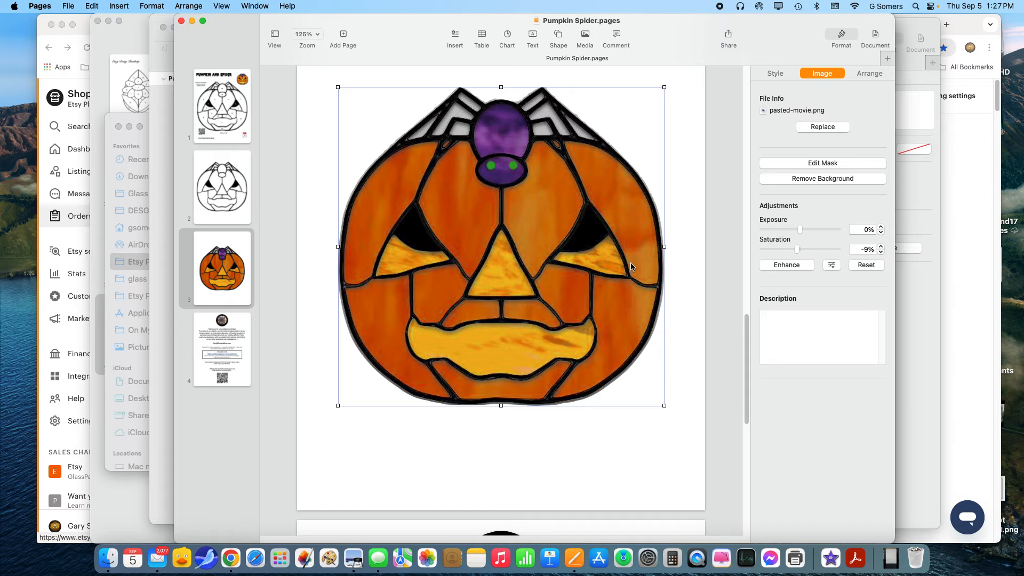
Step: Deselect the pumpkin image and capture a screen area of about 750 × 677 pixels around it to the clipboard
click(673, 246)
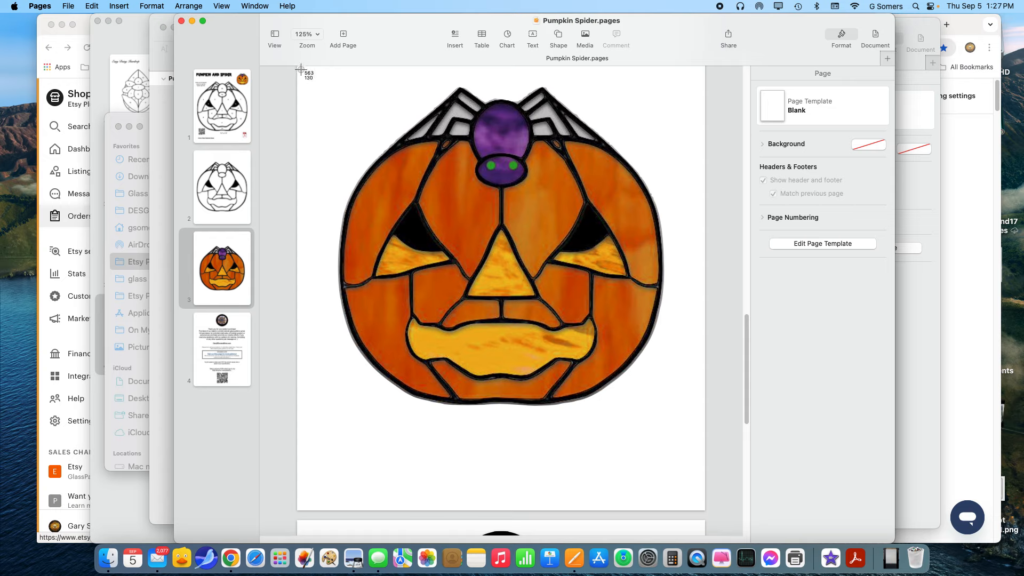
drag(302, 70, 701, 431)
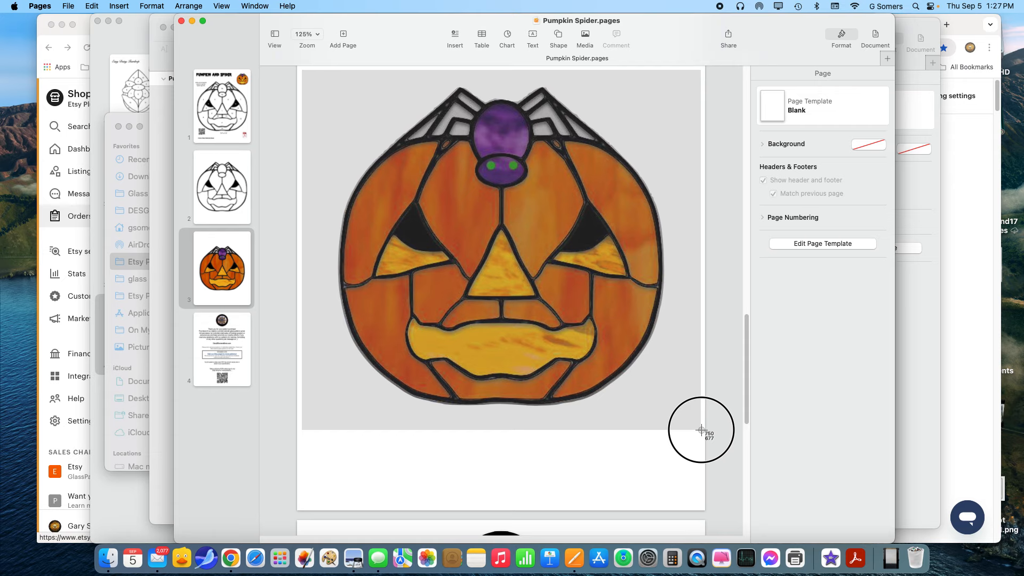
drag(701, 430, 701, 430)
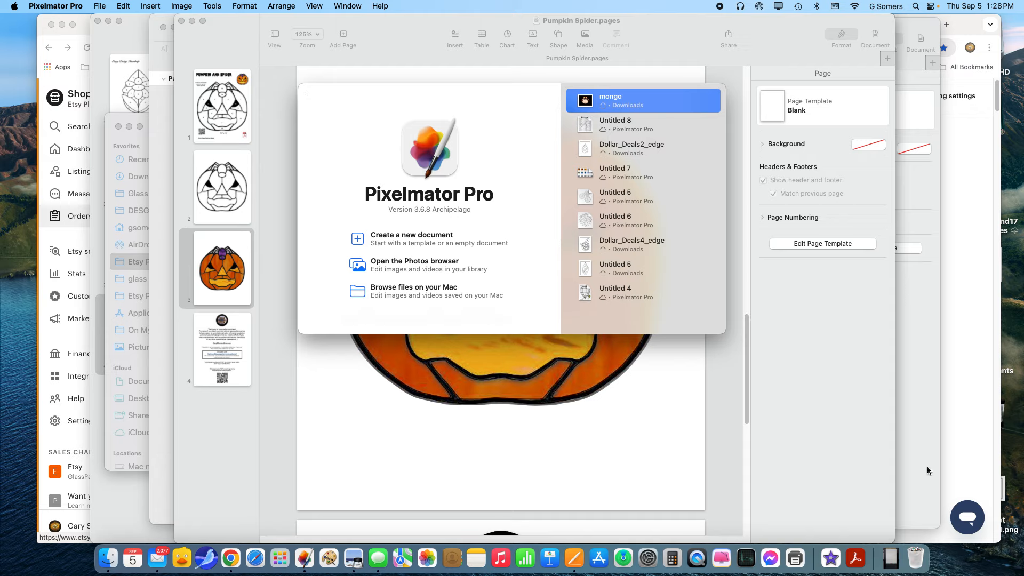
Step: Switch to Pixelmator Pro and create a new document from the clipboard image
click(413, 239)
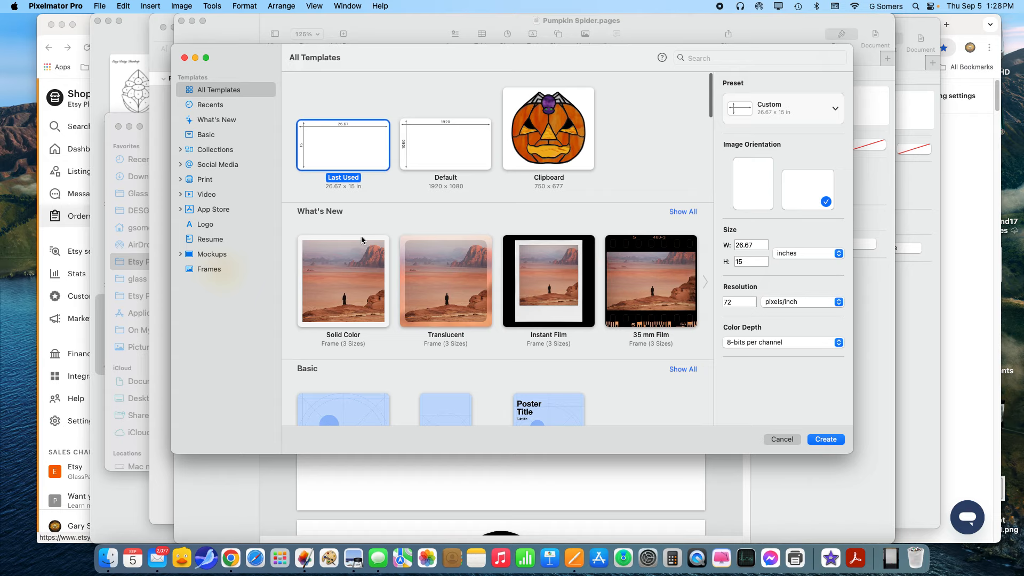
scroll(479, 313, down, 1)
scroll(479, 314, up, 1)
click(542, 145)
double_click(542, 146)
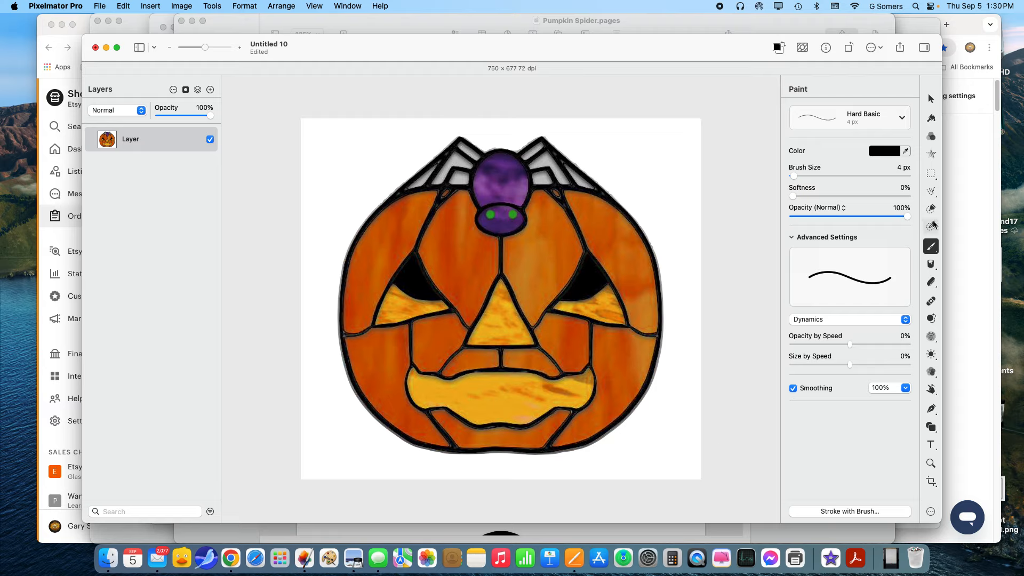
Step: Add a Sharpen Luminance effect to the pumpkin layer with 18% sharpness and a 14.6 px radius
click(932, 158)
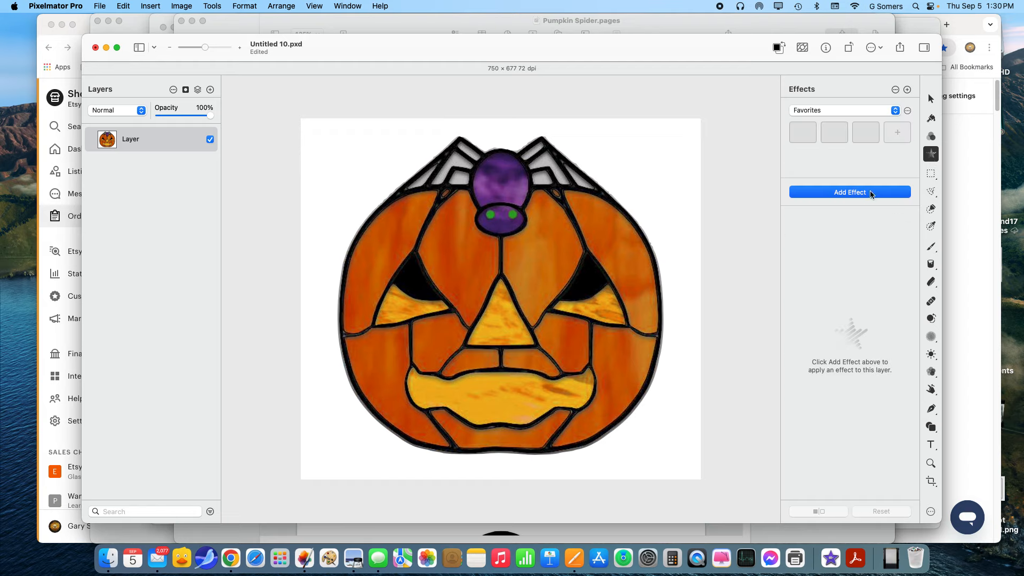
click(870, 194)
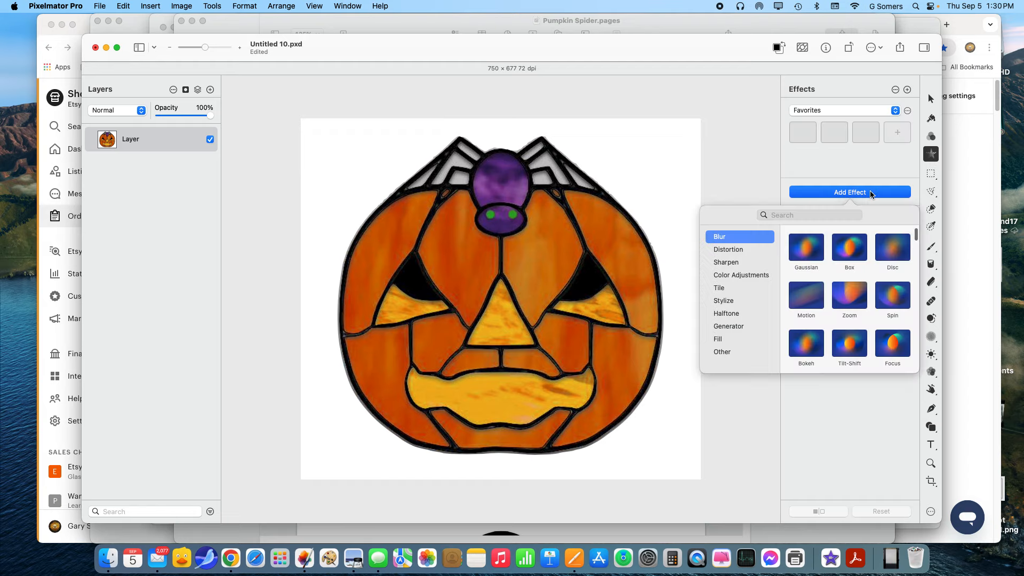
click(734, 262)
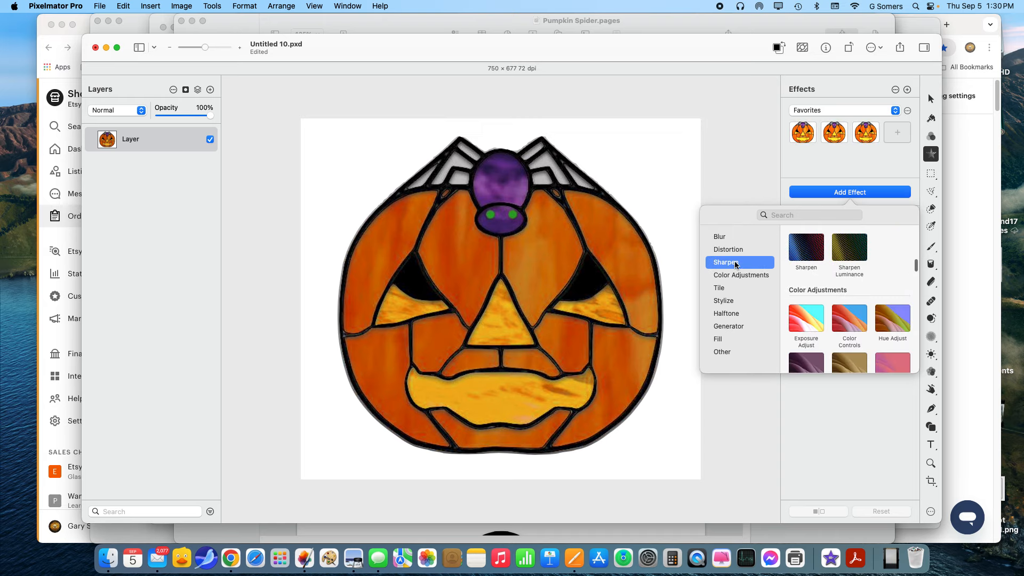
click(849, 250)
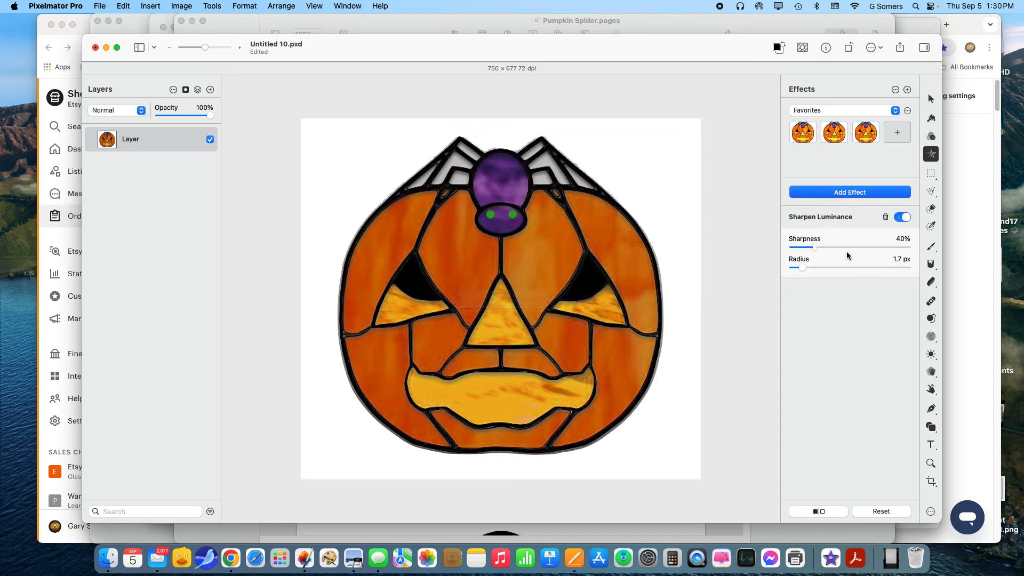
mouse_move(801, 267)
mouse_down()
mouse_move(888, 265)
mouse_move(842, 265)
mouse_move(858, 265)
mouse_move(818, 249)
mouse_move(889, 249)
mouse_move(804, 246)
mouse_up()
mouse_move(858, 268)
mouse_down()
mouse_move(831, 267)
mouse_move(887, 267)
mouse_move(874, 267)
mouse_up()
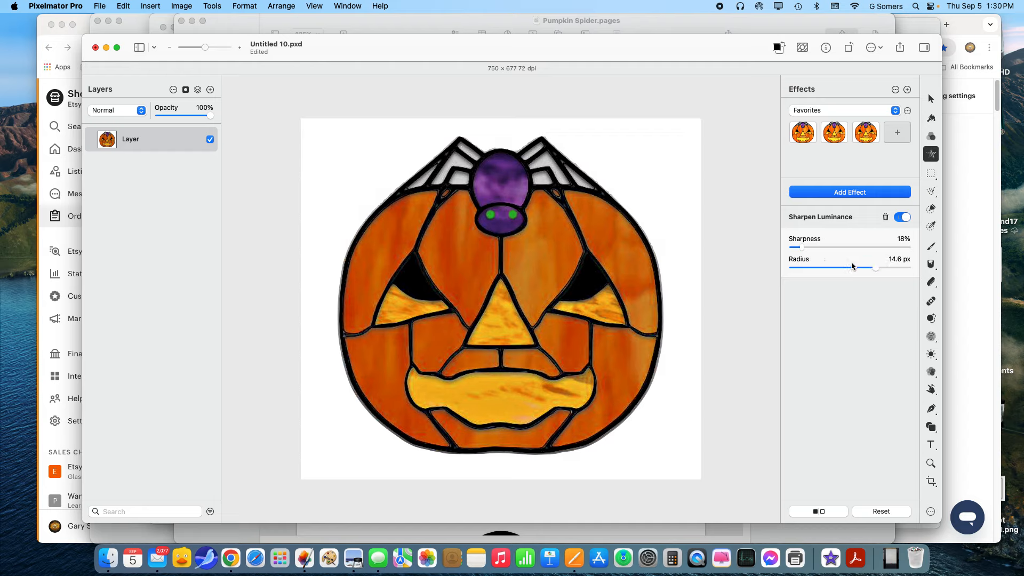
click(858, 191)
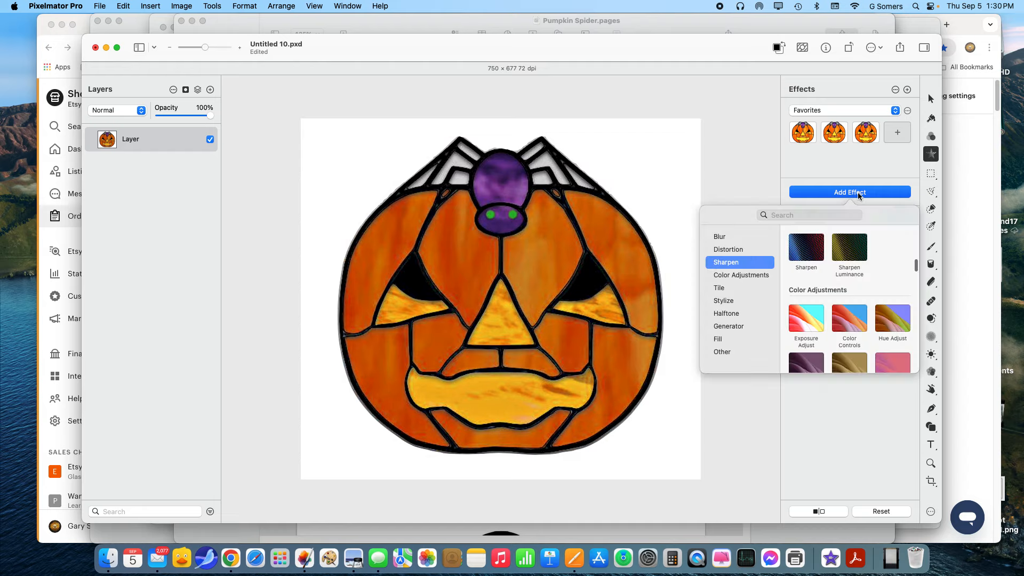
click(763, 187)
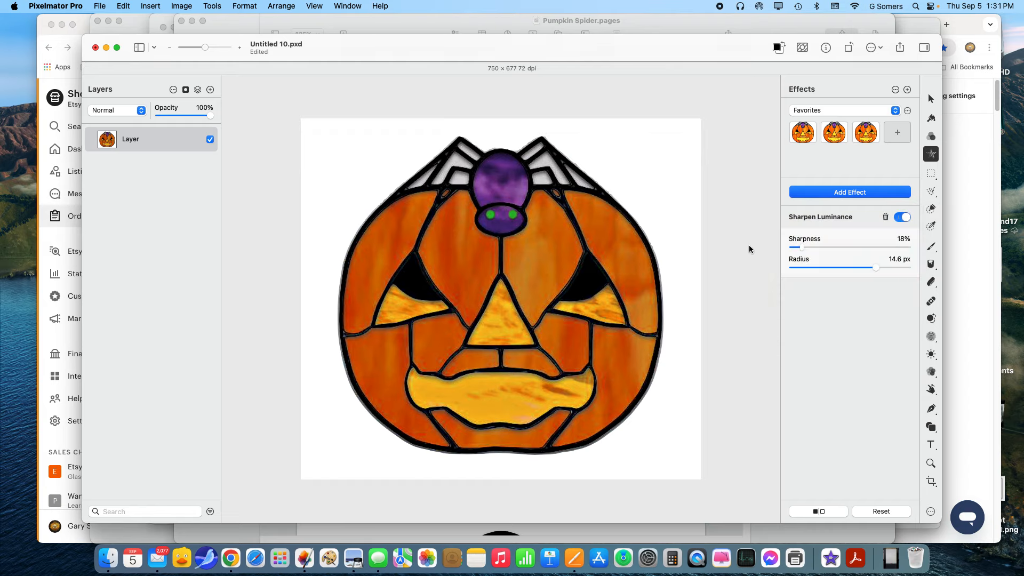
Step: Select the pumpkin's upper-right outer orange section using Quick Selection in Add mode with a 25% brush size
click(930, 208)
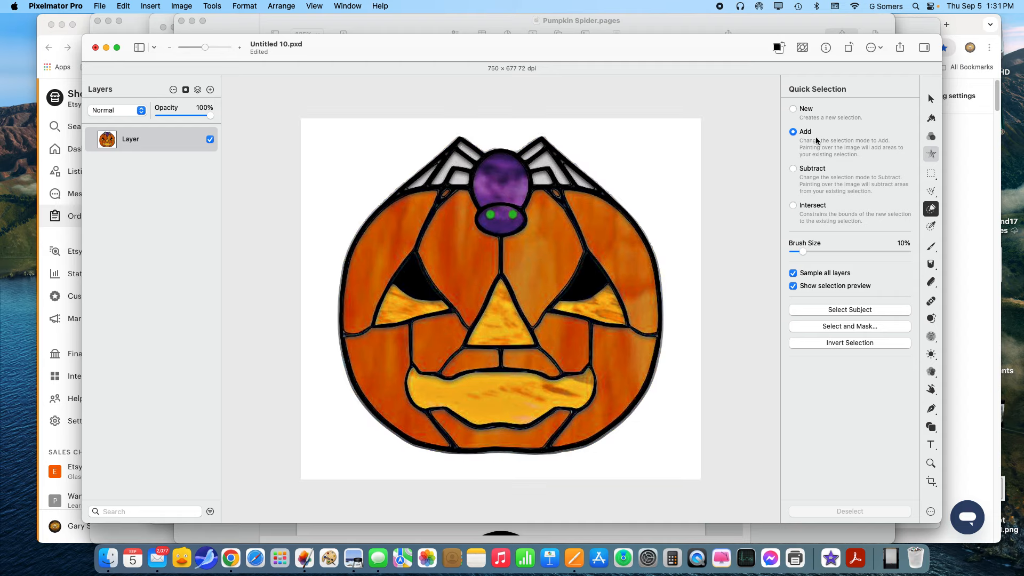
drag(804, 253, 820, 252)
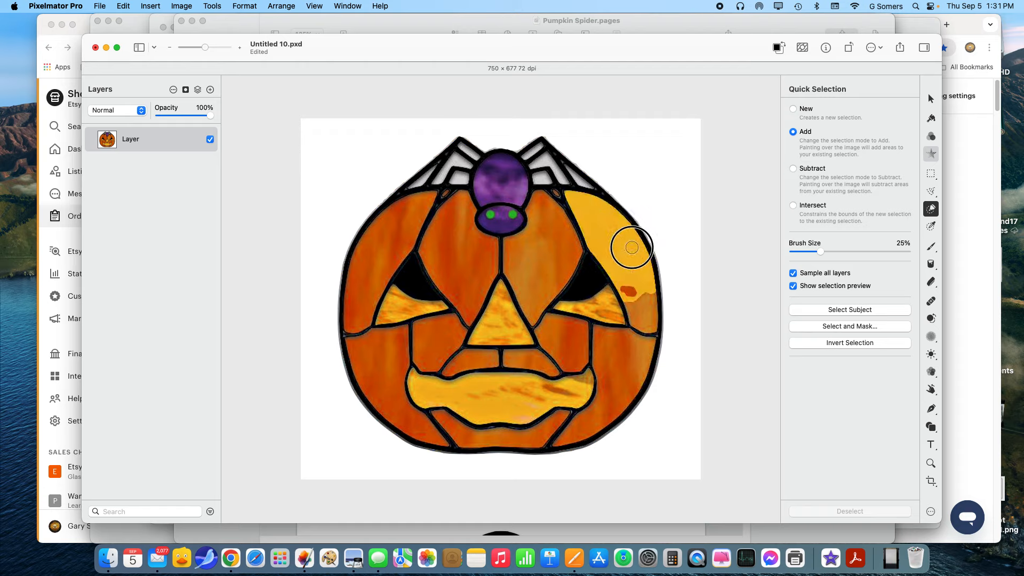
click(643, 302)
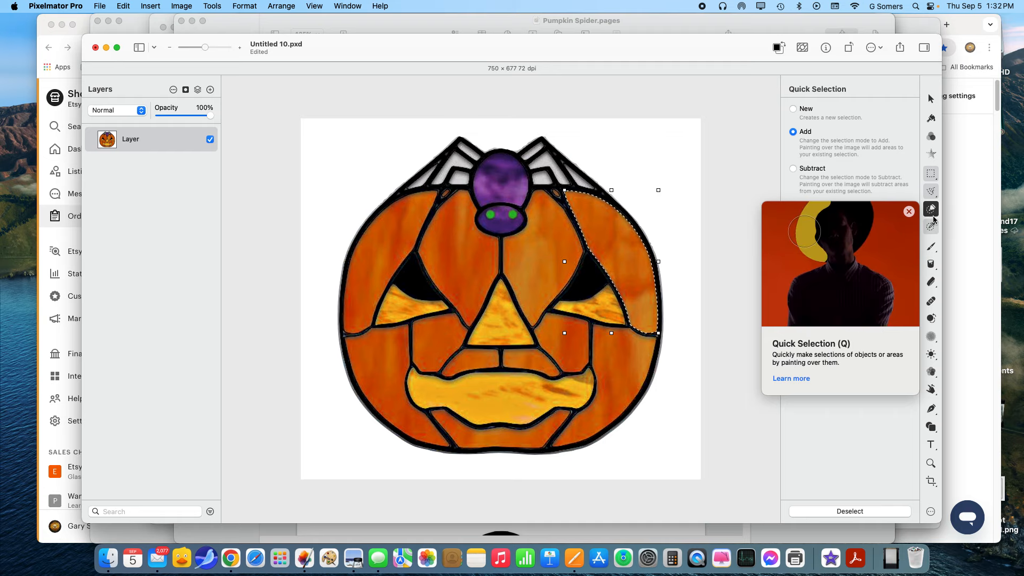
drag(632, 286, 644, 271)
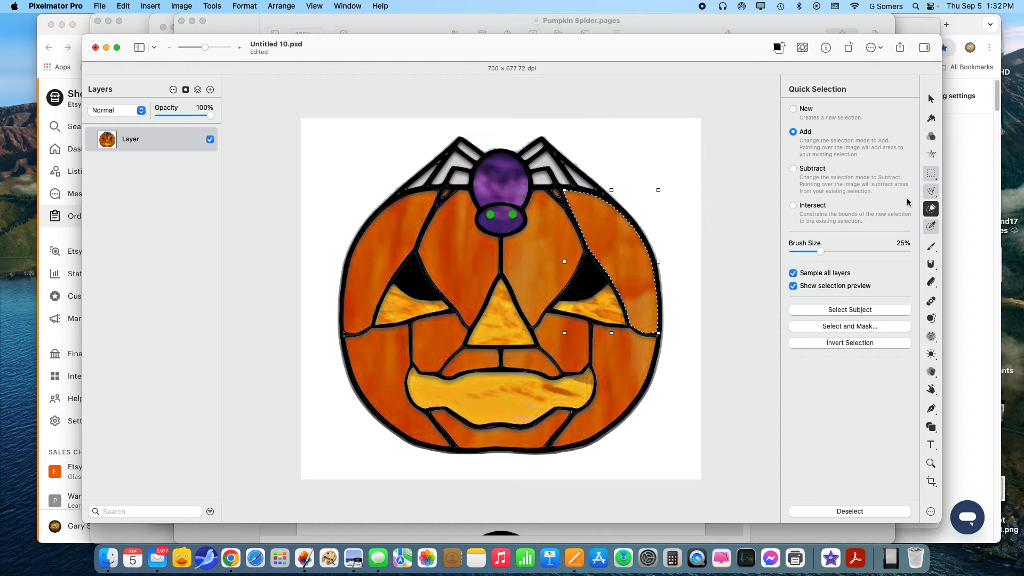
Step: Apply an Image Fill effect to the selected outer section of the pumpkin
click(931, 155)
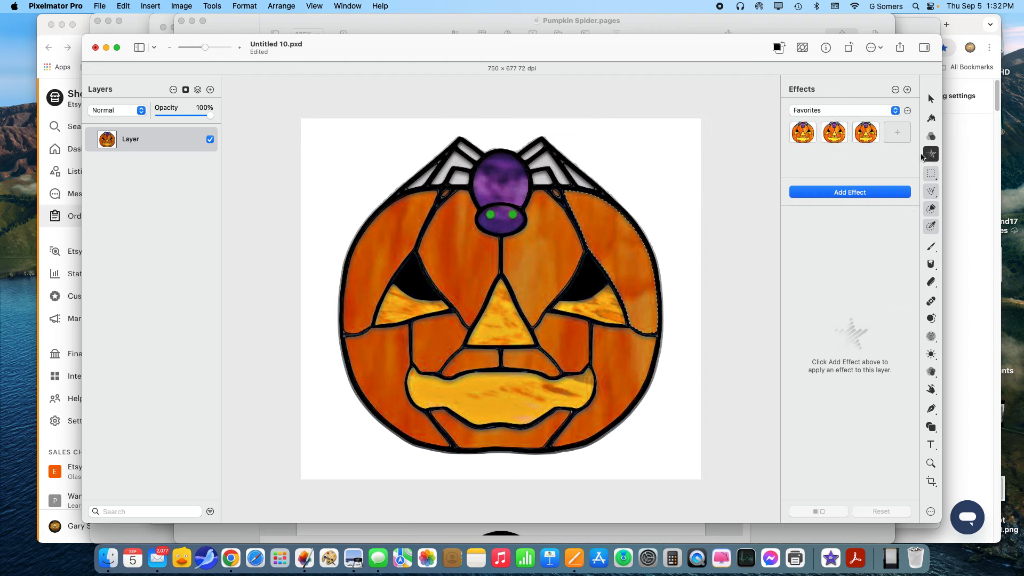
click(856, 193)
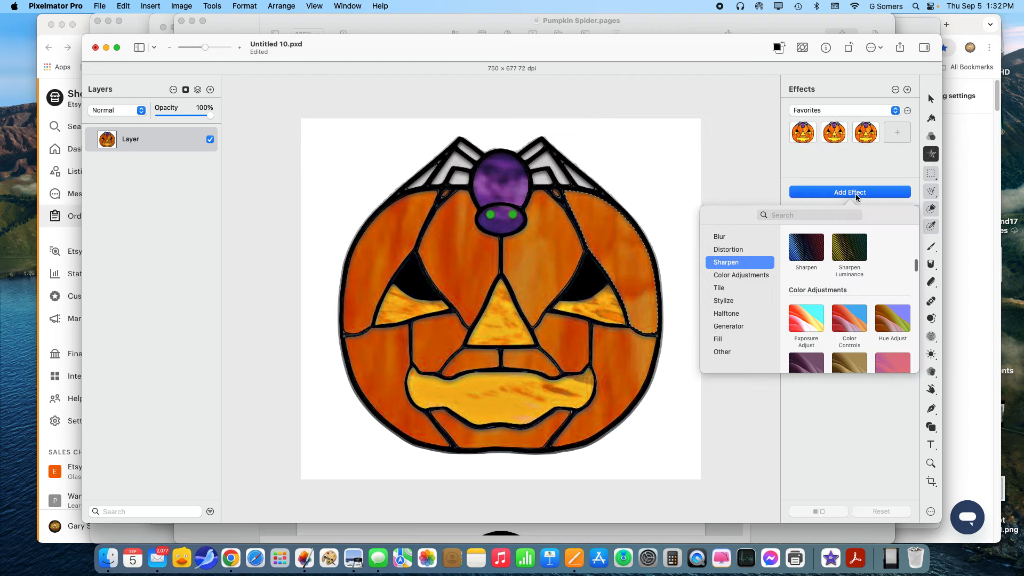
click(718, 340)
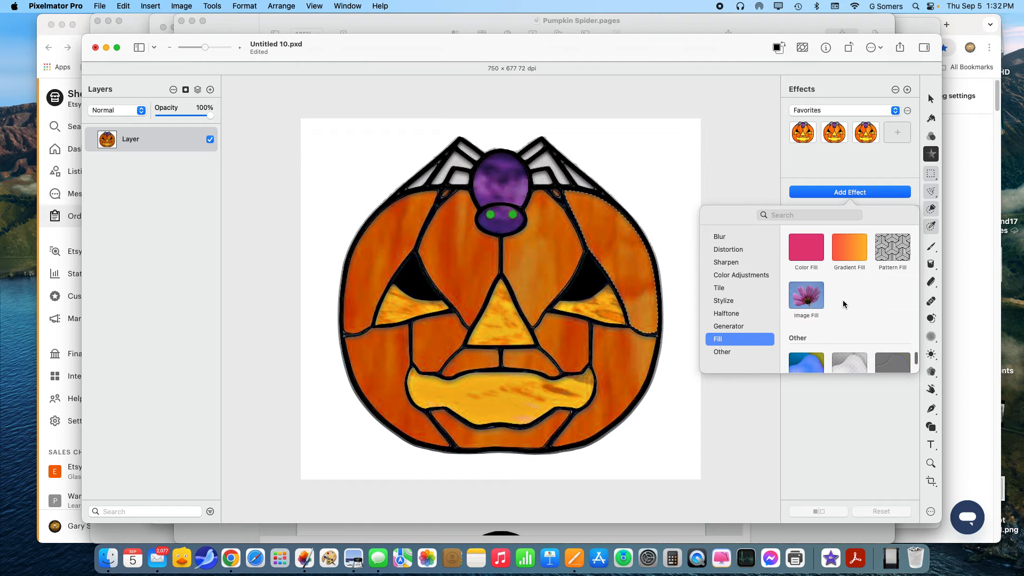
click(806, 298)
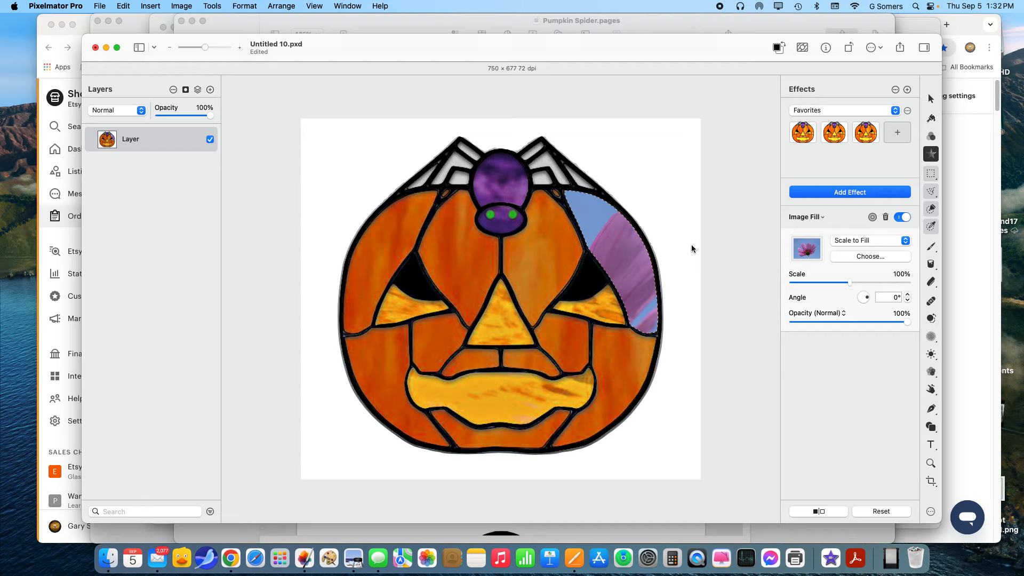
Step: Use greenfigc.jpg from the glass swatches folder as the fill image, scale it to 92%, and adjust its opacity slightly
click(869, 257)
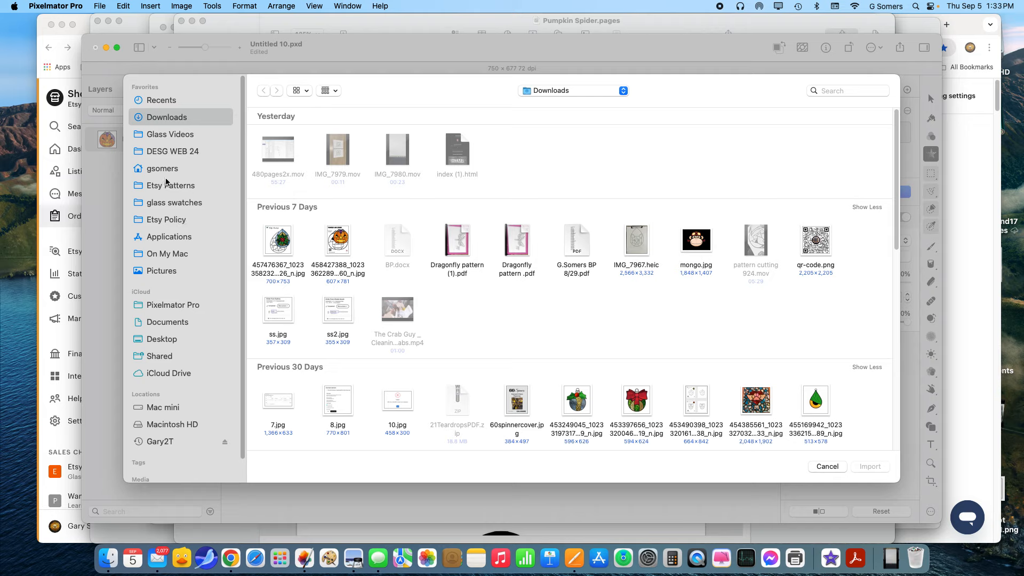
click(164, 207)
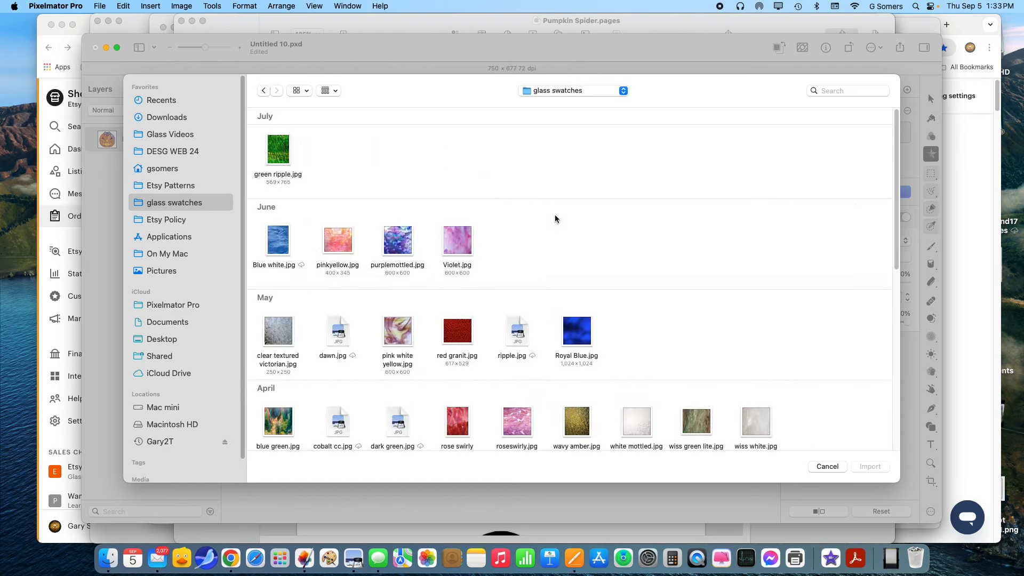
scroll(538, 226, down, 4)
scroll(538, 227, down, 6)
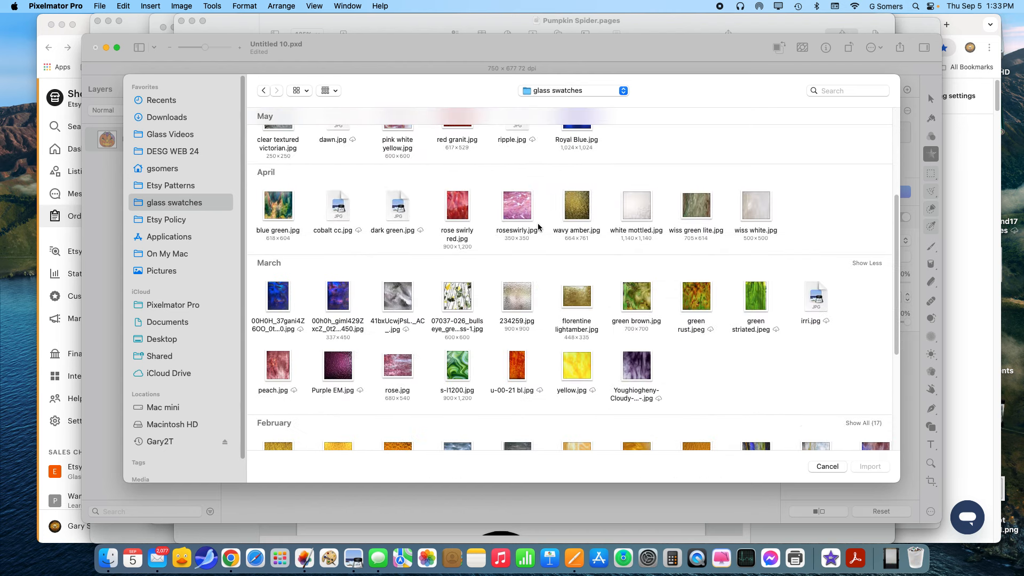
scroll(538, 228, down, 1)
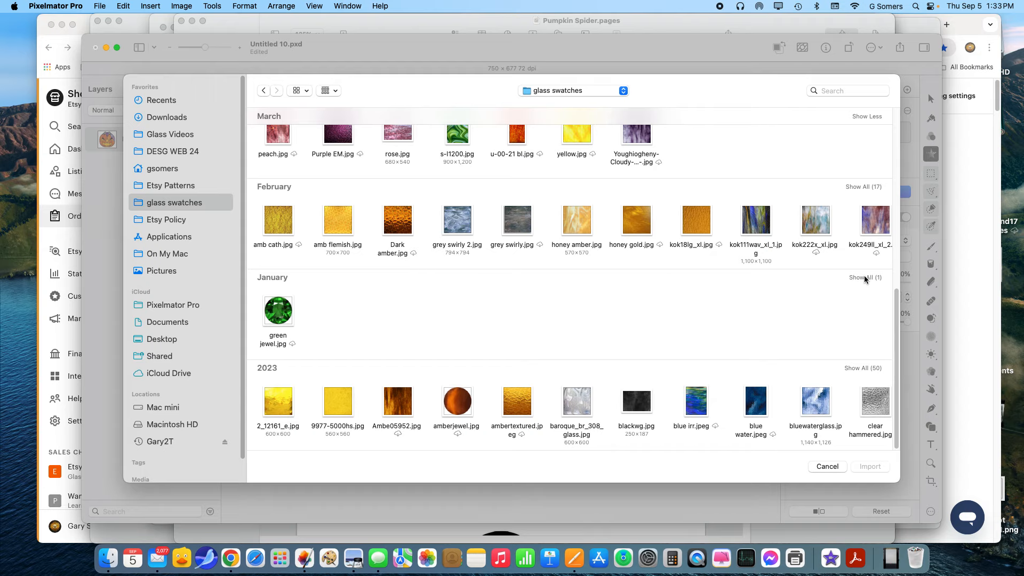
click(864, 368)
scroll(757, 321, down, 5)
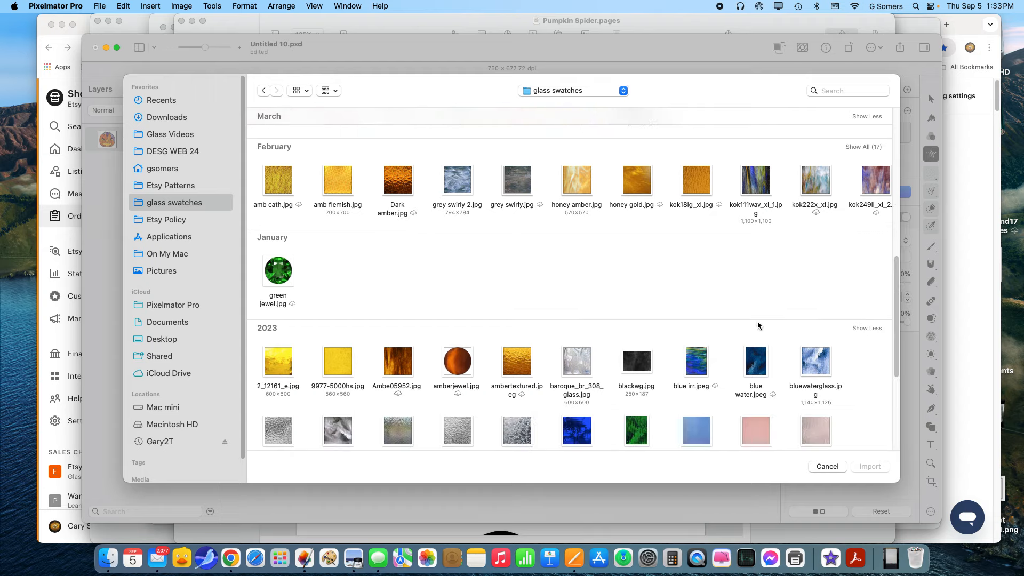
scroll(758, 323, down, 3)
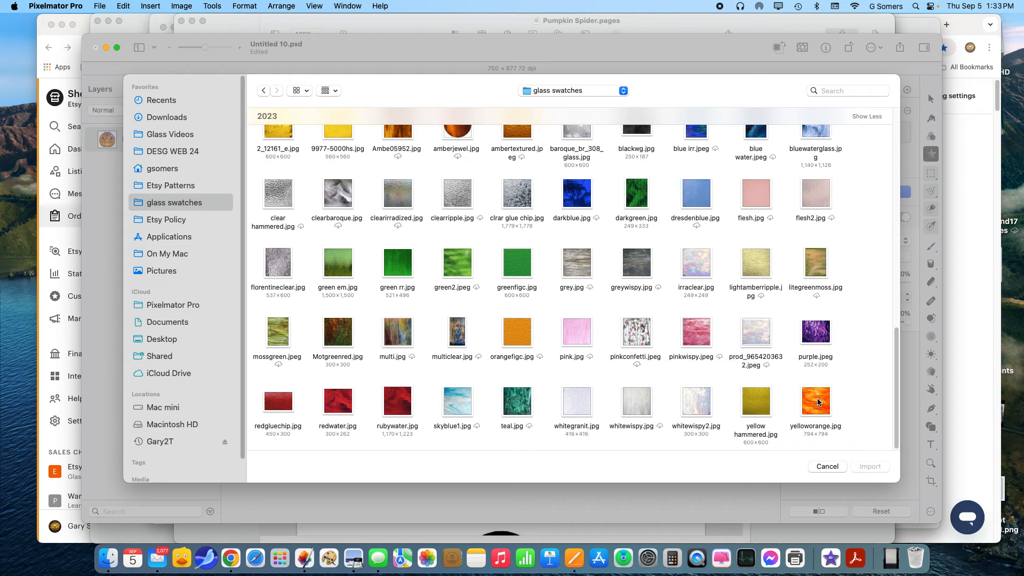
double_click(517, 263)
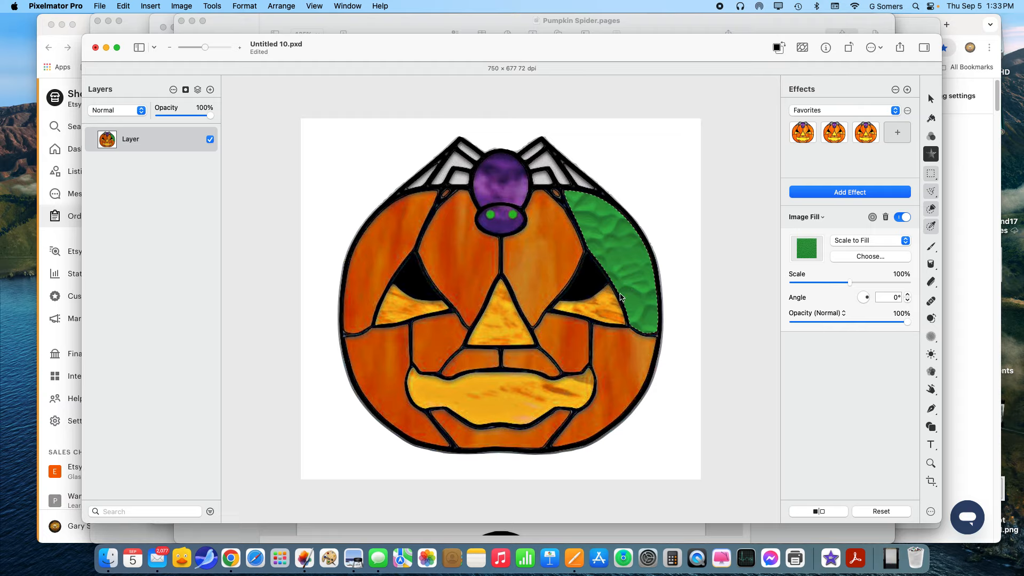
mouse_move(849, 284)
mouse_down()
mouse_move(830, 283)
mouse_move(845, 283)
mouse_up()
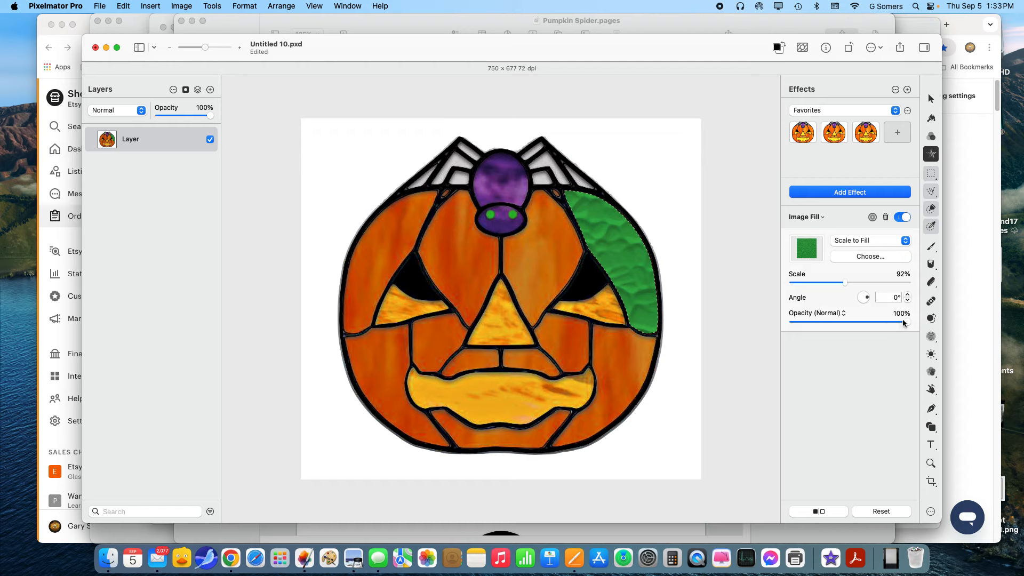
mouse_move(905, 322)
mouse_down()
mouse_move(806, 322)
mouse_move(900, 320)
mouse_up()
Step: Add the two upper centre sections and the upper-left outer section of the pumpkin to the selection with Quick Selection
click(932, 208)
mouse_move(618, 214)
mouse_down()
mouse_move(527, 242)
mouse_move(527, 261)
mouse_move(459, 222)
mouse_move(446, 247)
mouse_up()
click(446, 247)
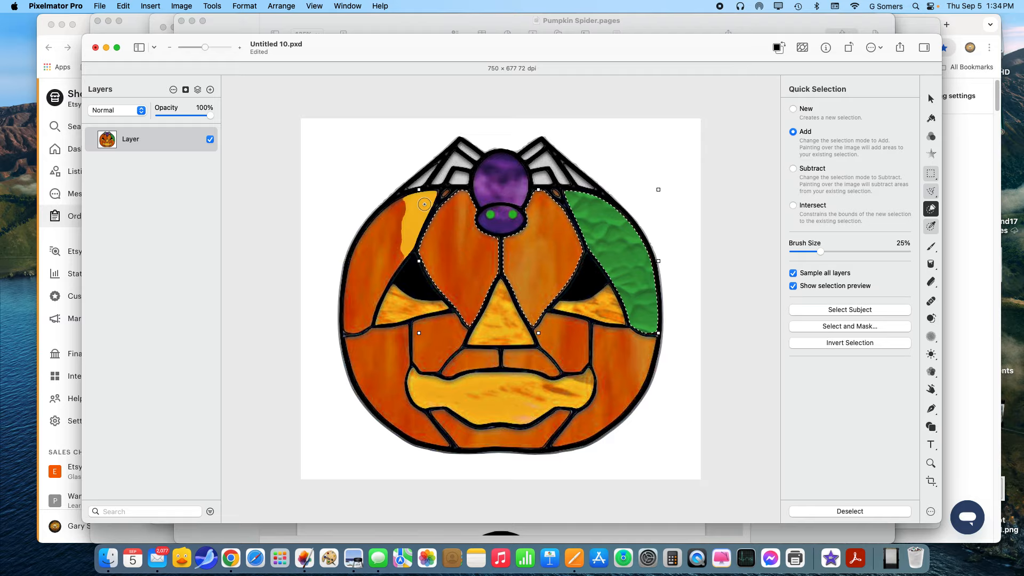
drag(399, 220, 385, 249)
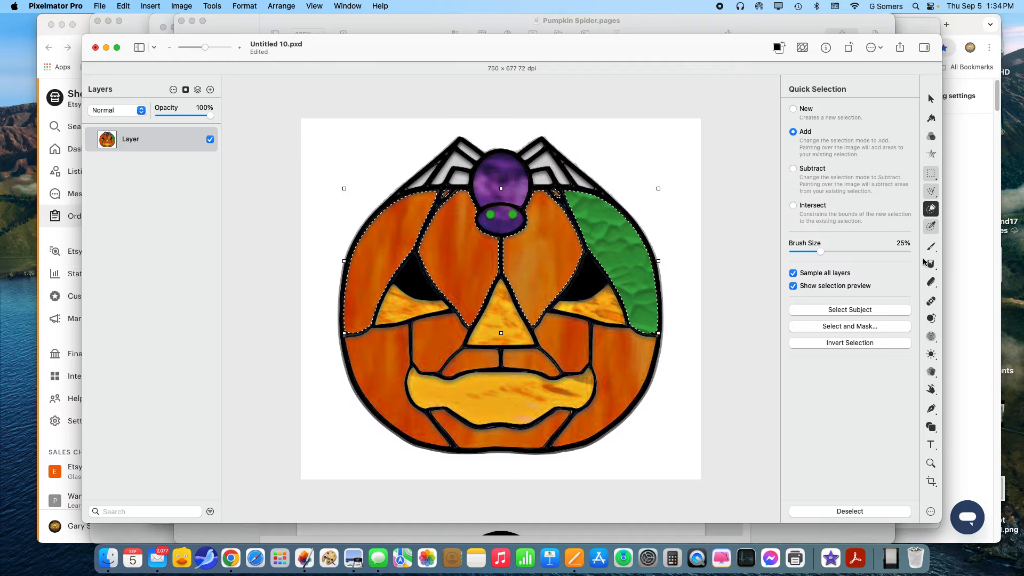
Step: Apply an Image Fill effect to the selected upper pumpkin sections, using Royal Blue.jpg from the glass swatches folder
click(929, 154)
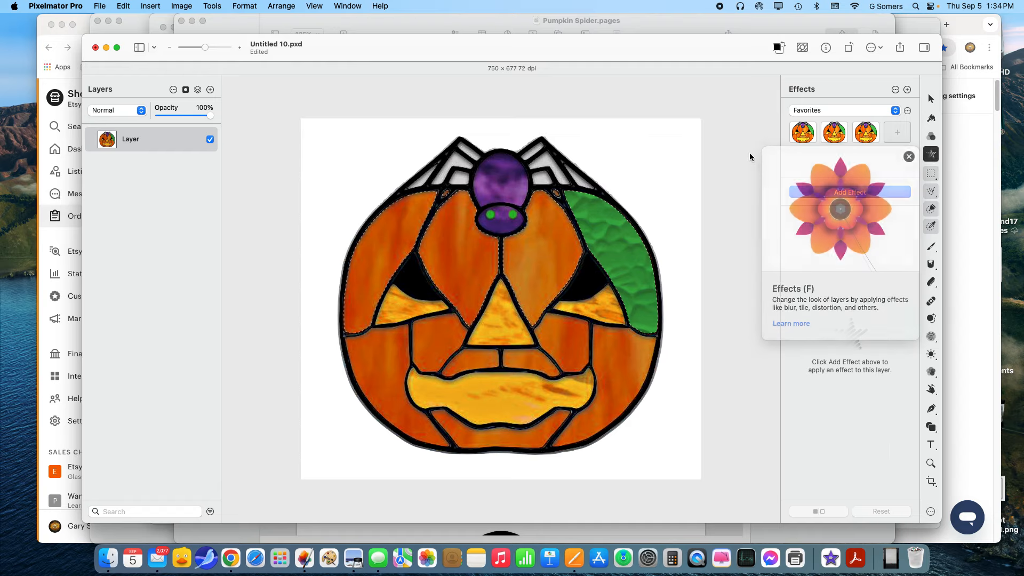
click(848, 192)
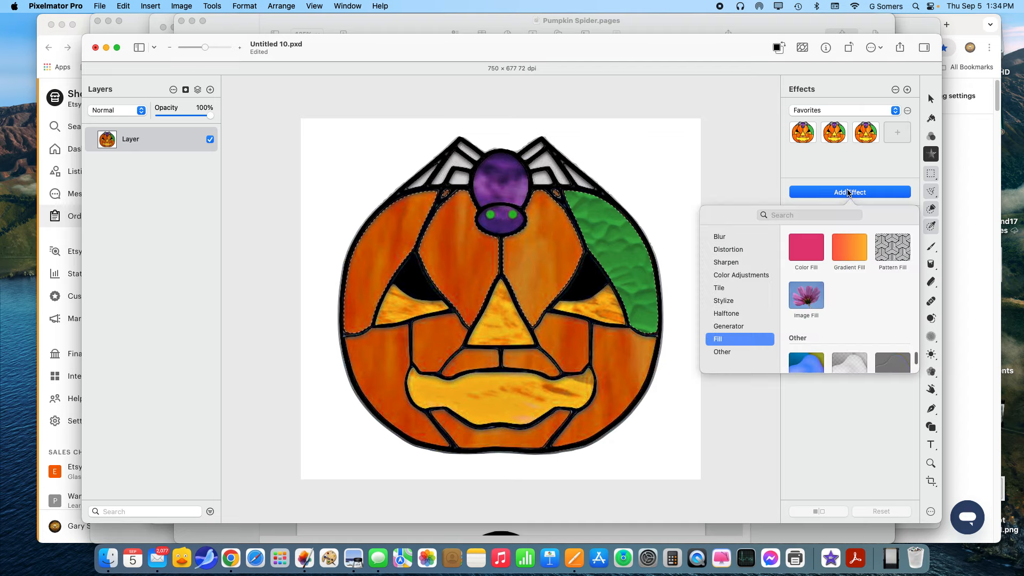
click(817, 294)
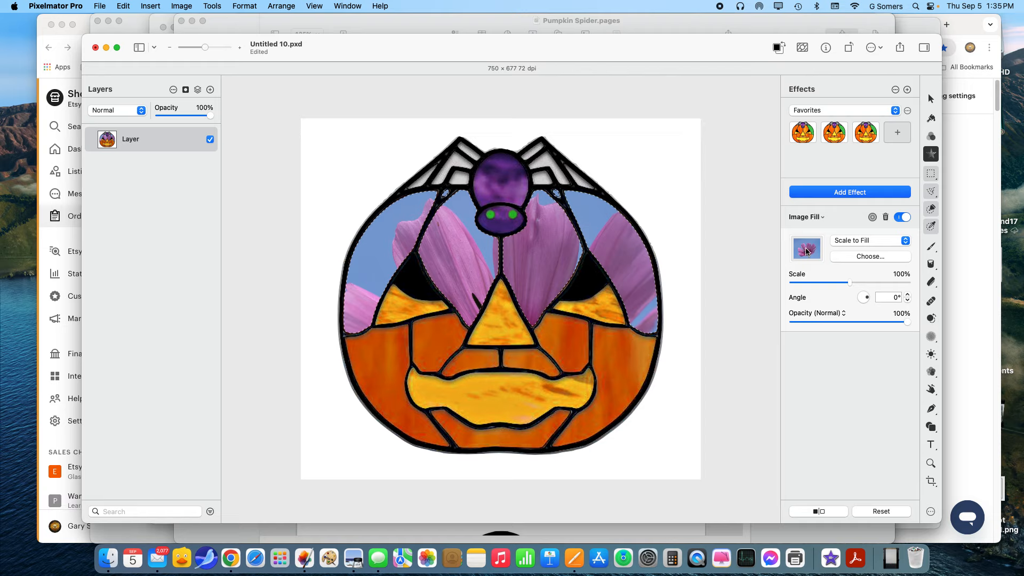
click(862, 257)
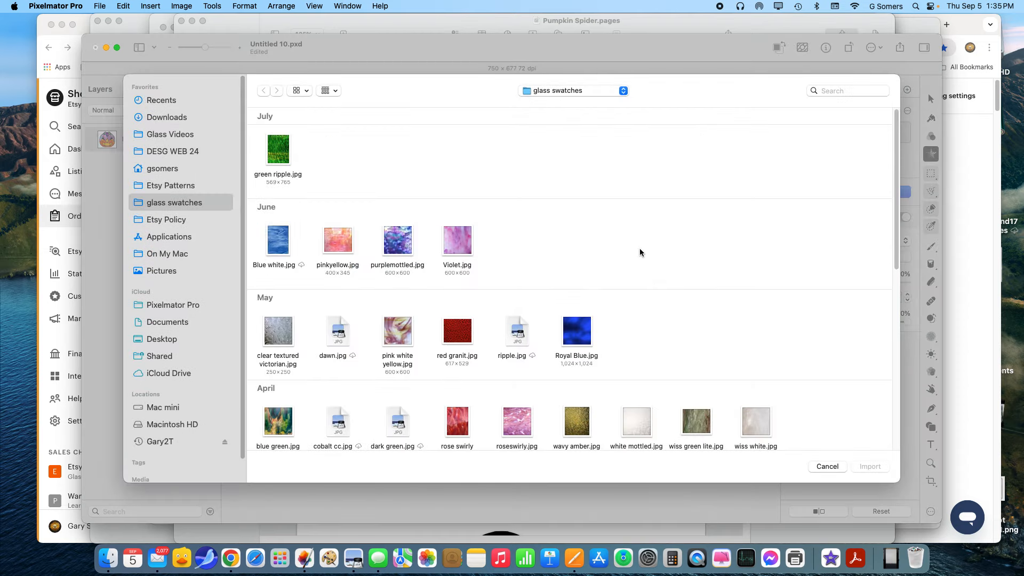
double_click(583, 329)
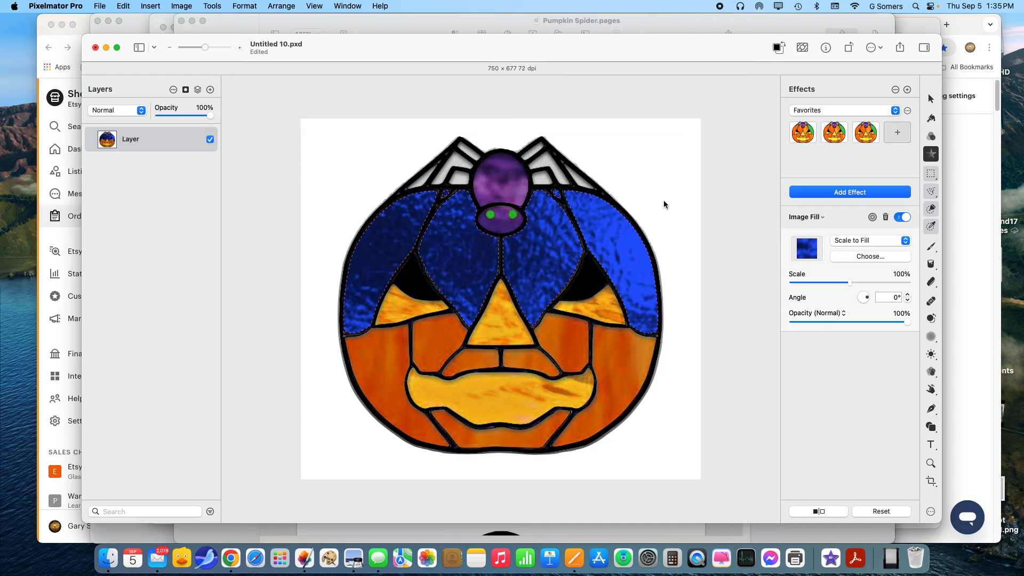
Step: Replace the section selection with a selection of the whole pumpkin image
click(930, 98)
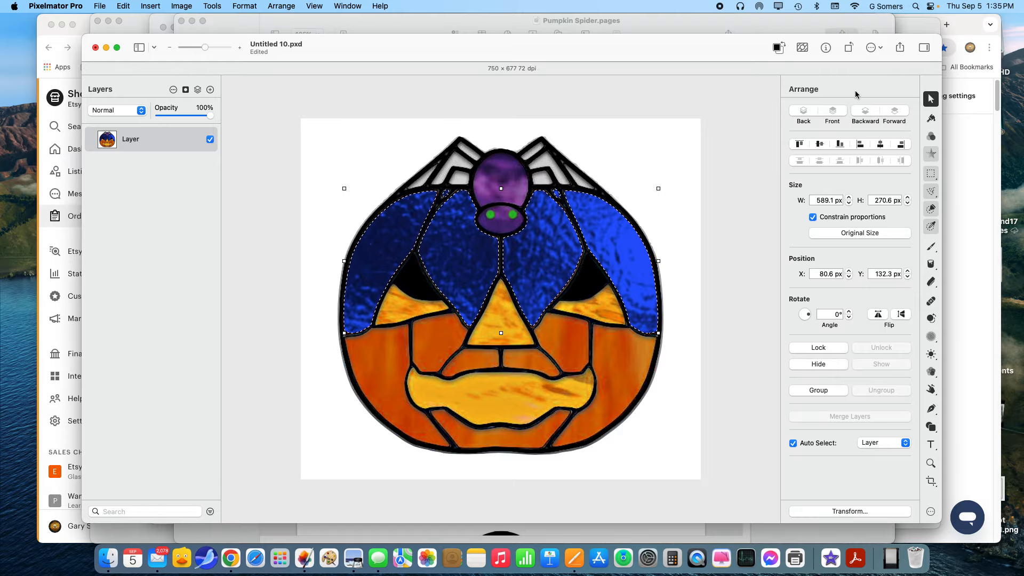
click(677, 156)
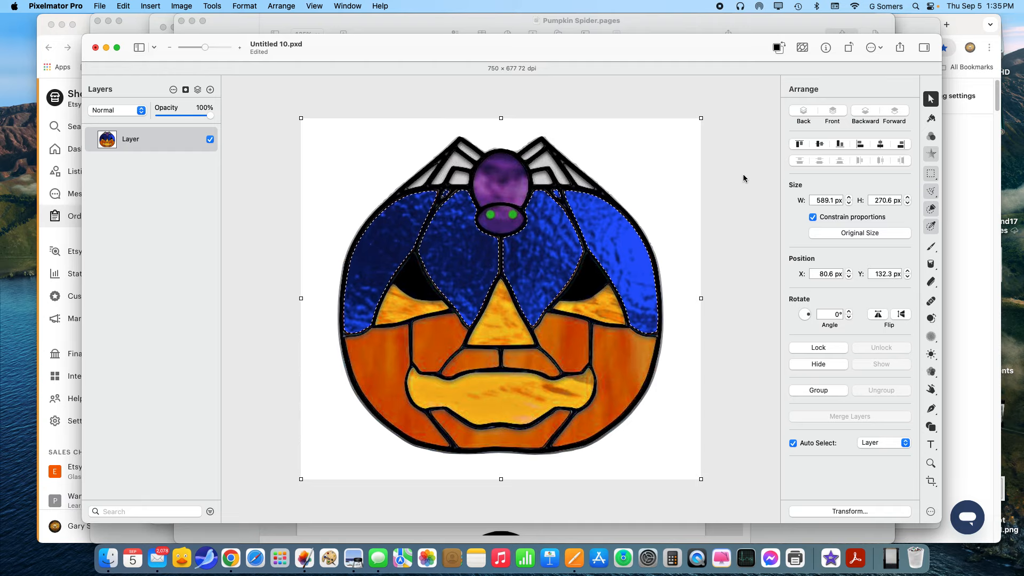
key(super+a)
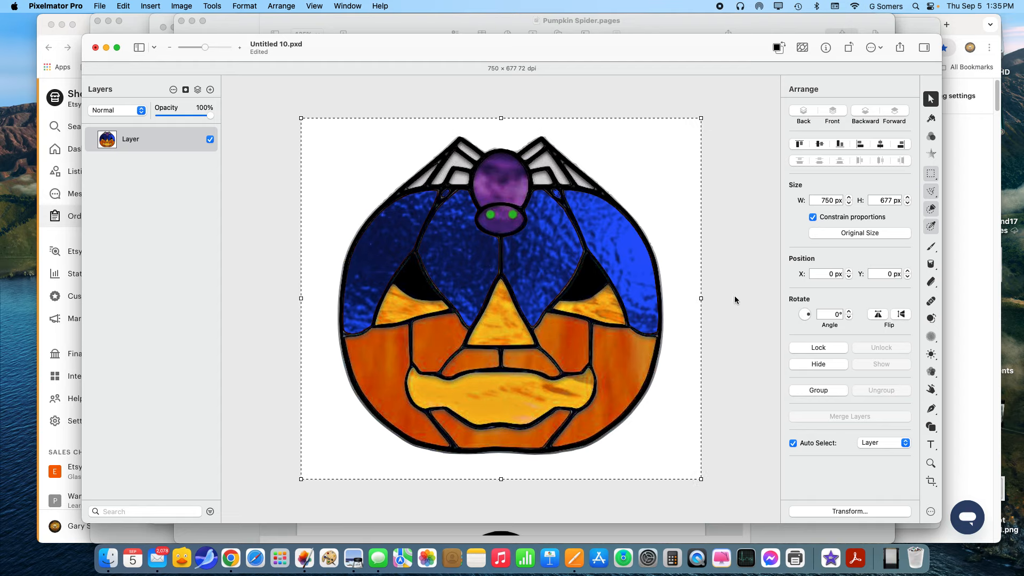
Step: Add a Hue Adjust colour effect to the whole image and set its angle to 289.3°
click(931, 153)
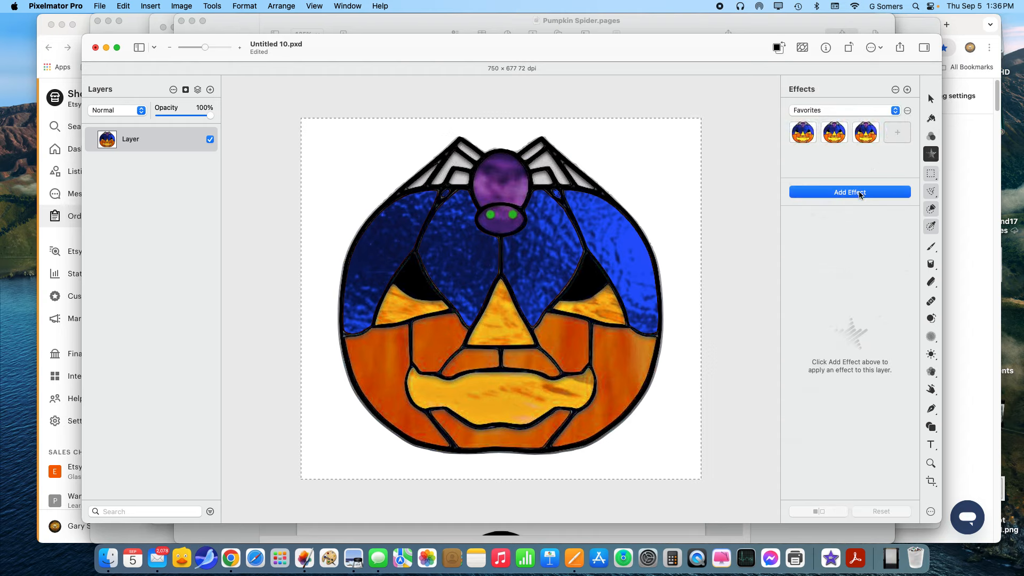
click(859, 194)
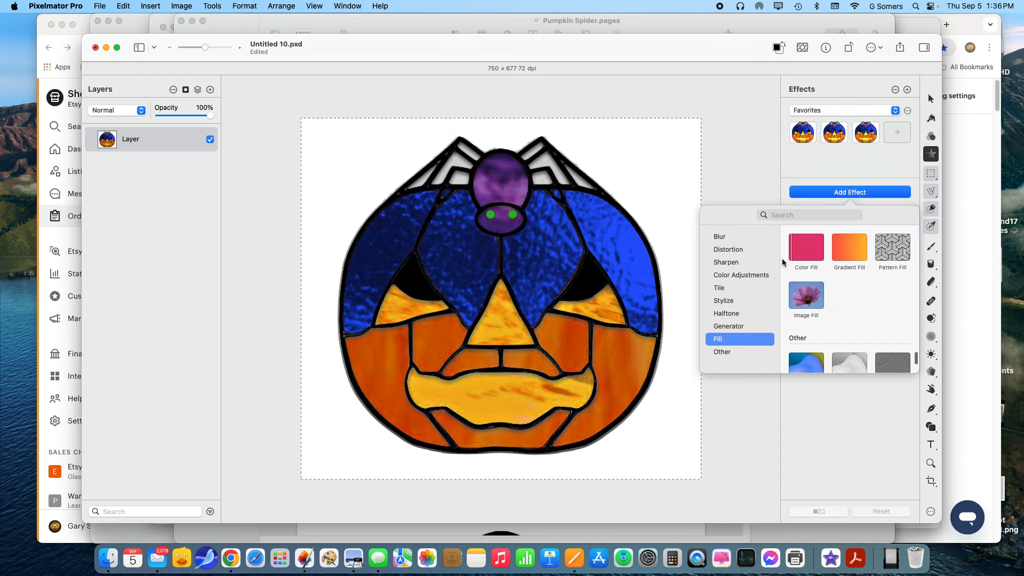
click(725, 276)
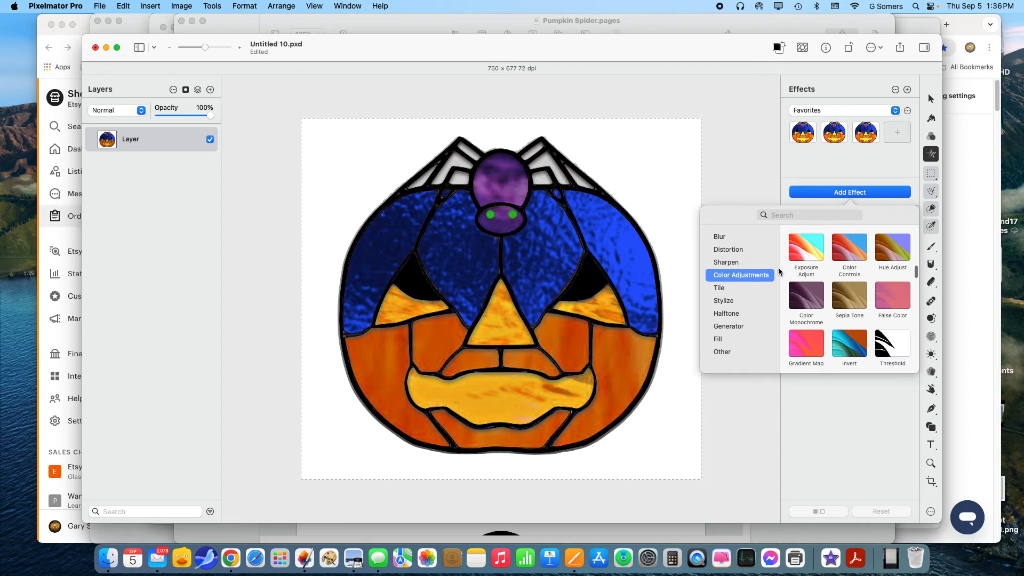
click(894, 253)
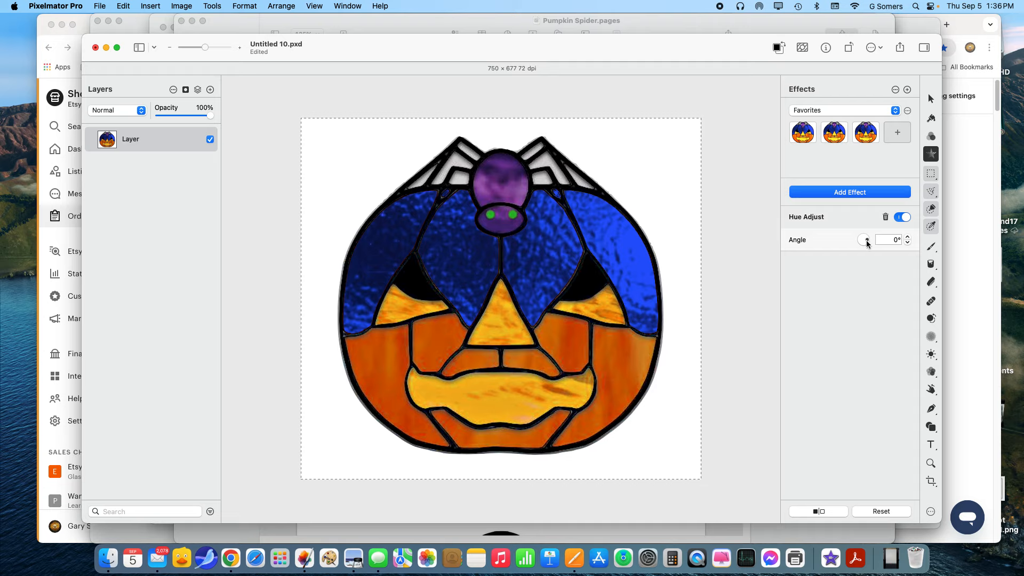
drag(866, 242, 864, 241)
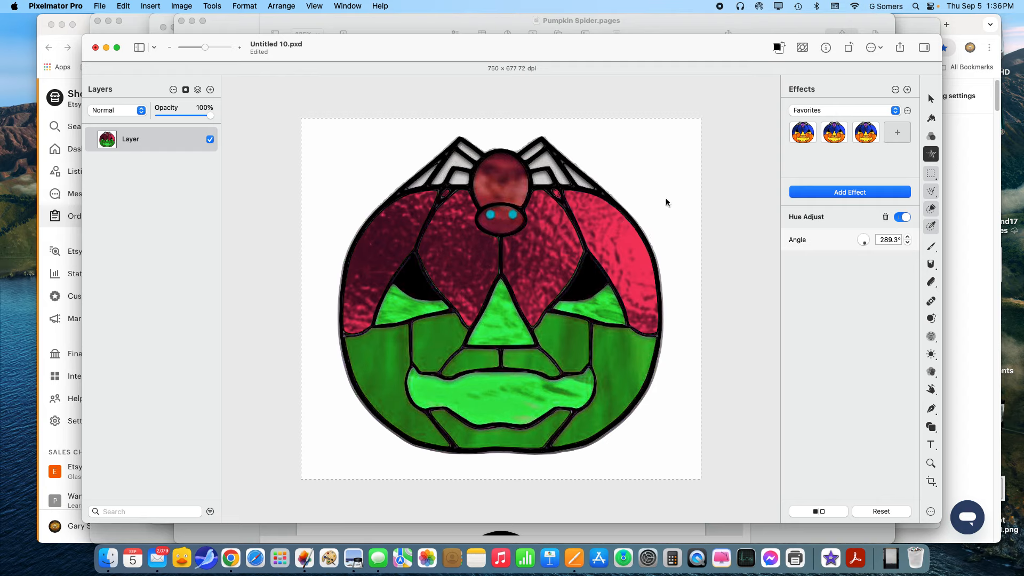
click(930, 98)
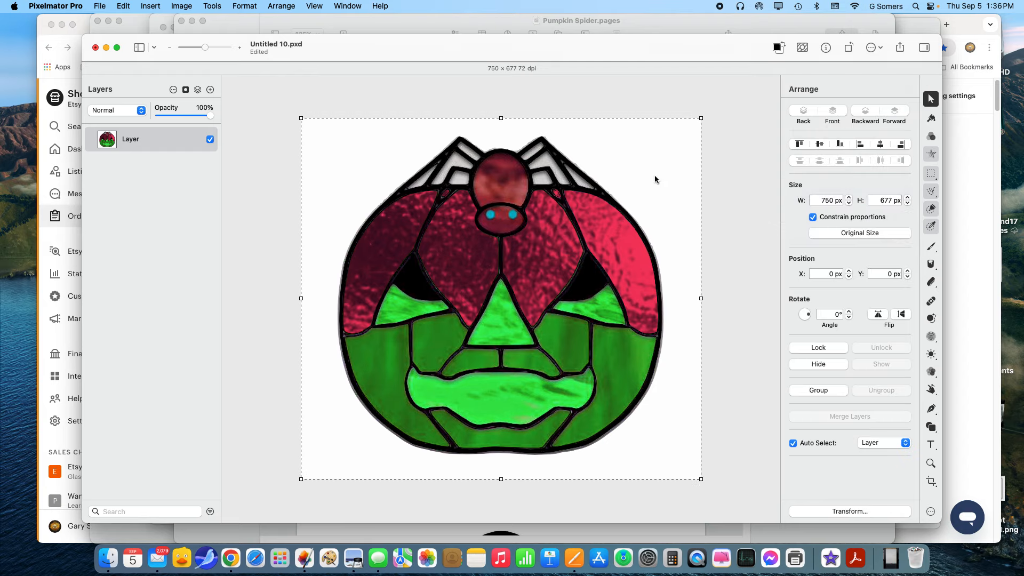
click(762, 179)
Step: Undo the hue adjustment, the whole-image selection and the royal blue glass fill
key(super+z)
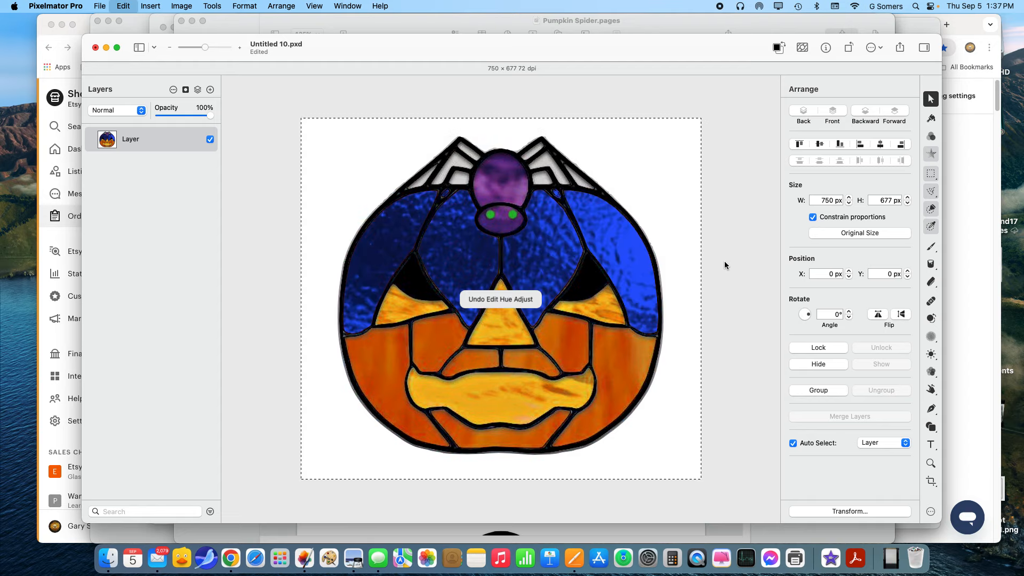
key(super+z)
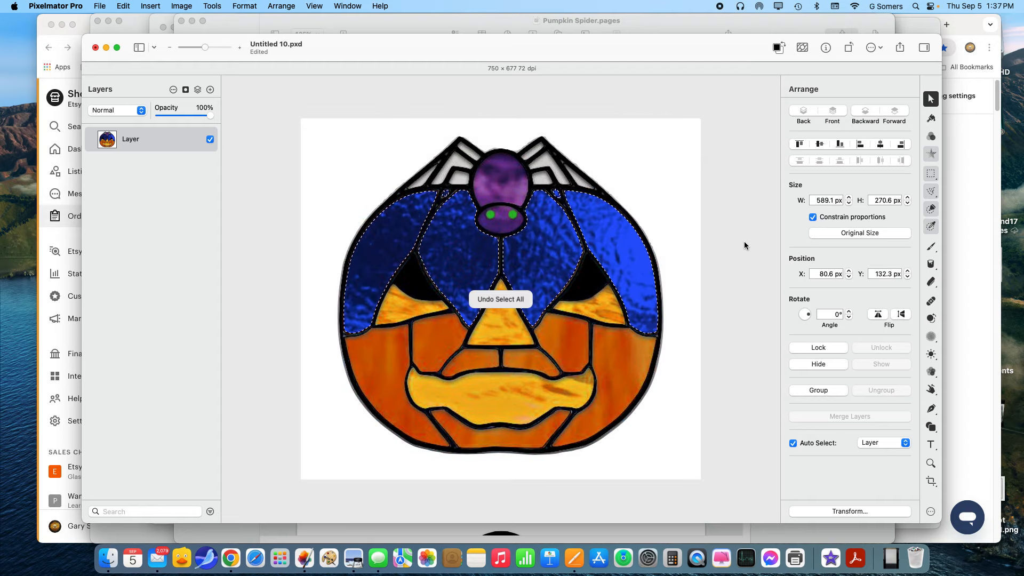
key(super+z)
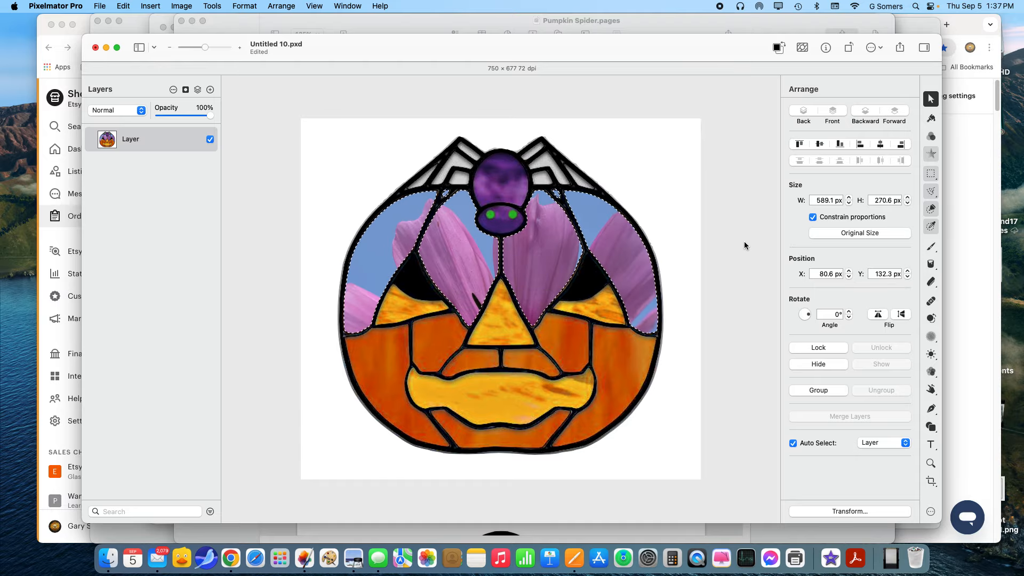
key(super+z)
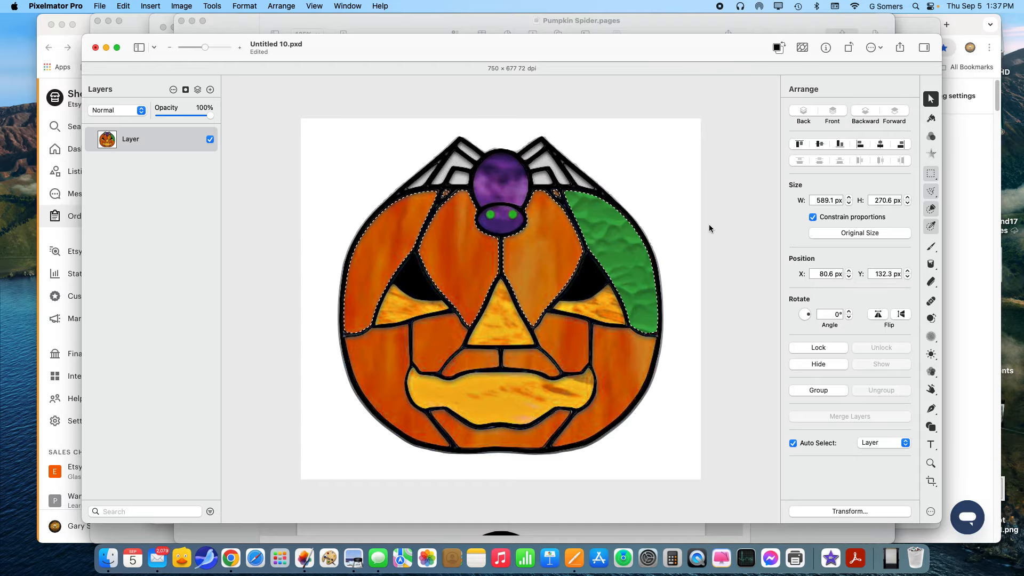
Step: Undo the added section selections, the green glass fill and the first section selection to restore the all-orange pumpkin
key(super+z)
key(super+z)
key(super+z)
key(super+z)
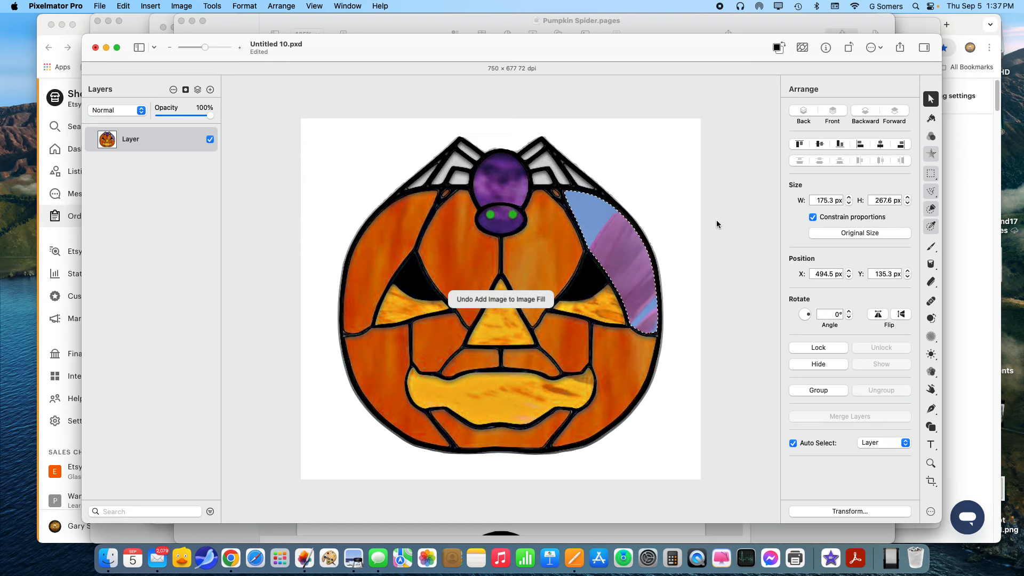
key(super+z)
key(super+z)
key(super+z)
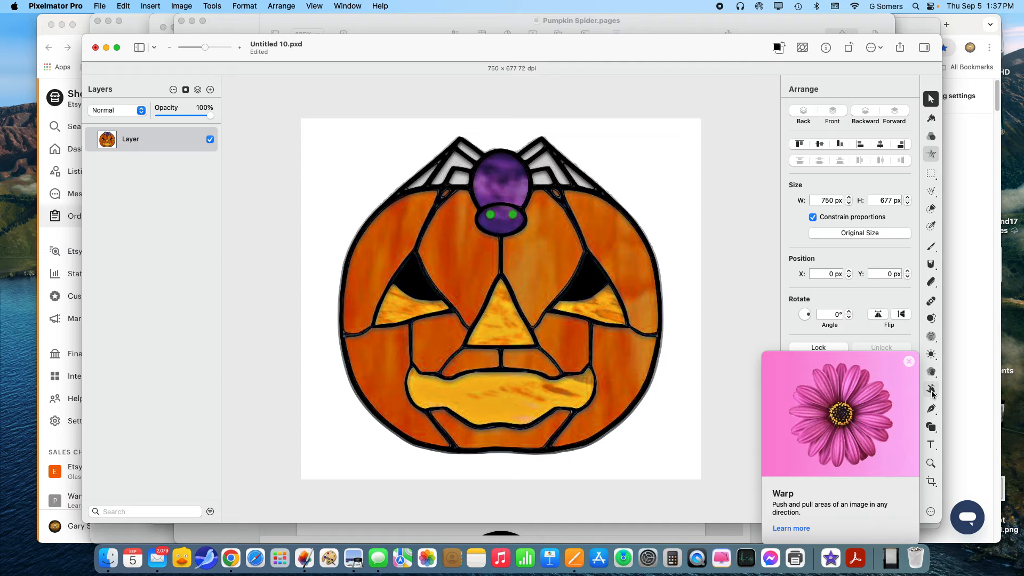
Step: Switch to the Pinch reshaping tool and set its brush size to 7%
click(931, 390)
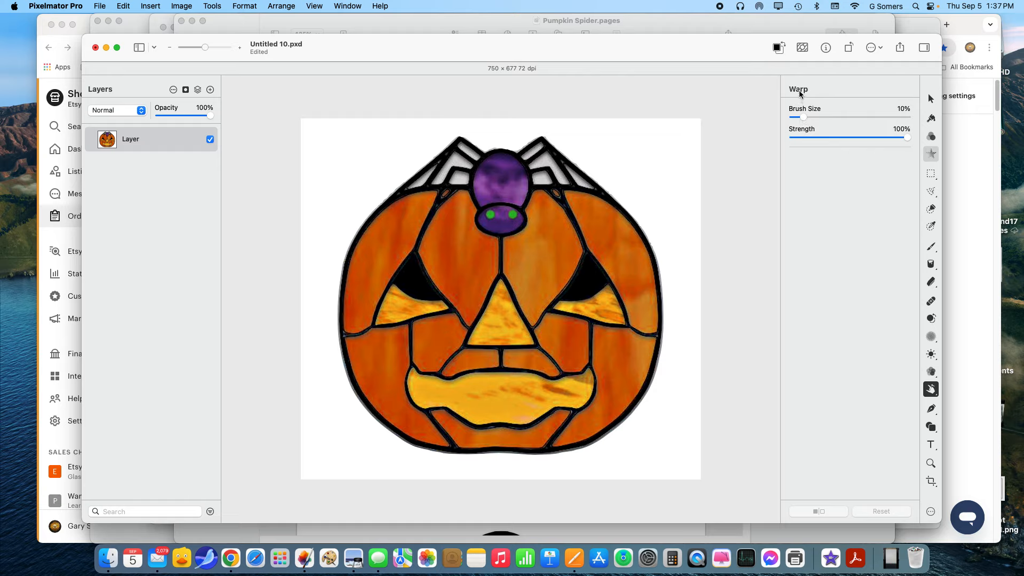
click(926, 391)
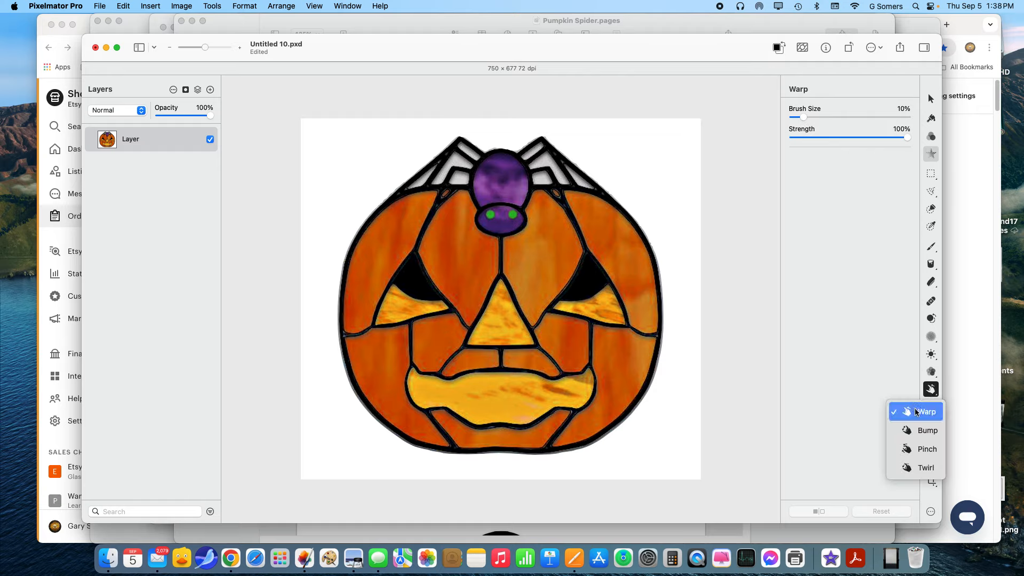
click(923, 450)
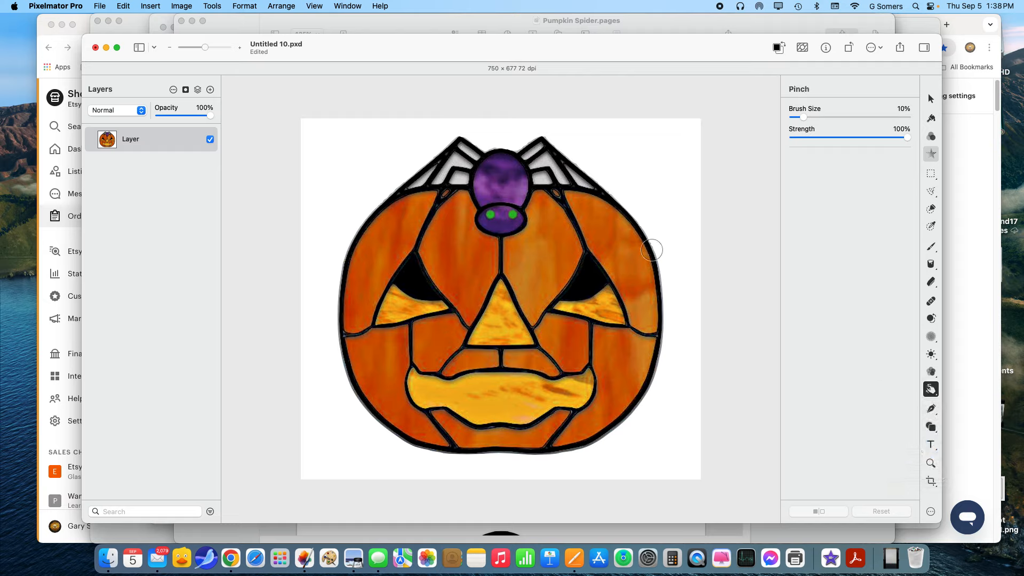
mouse_move(804, 121)
mouse_down()
mouse_move(838, 118)
mouse_move(804, 112)
mouse_up()
drag(803, 117, 799, 117)
Step: Try pinching the black outline along the right edge of the spider's head
mouse_move(205, 48)
drag(205, 49, 210, 48)
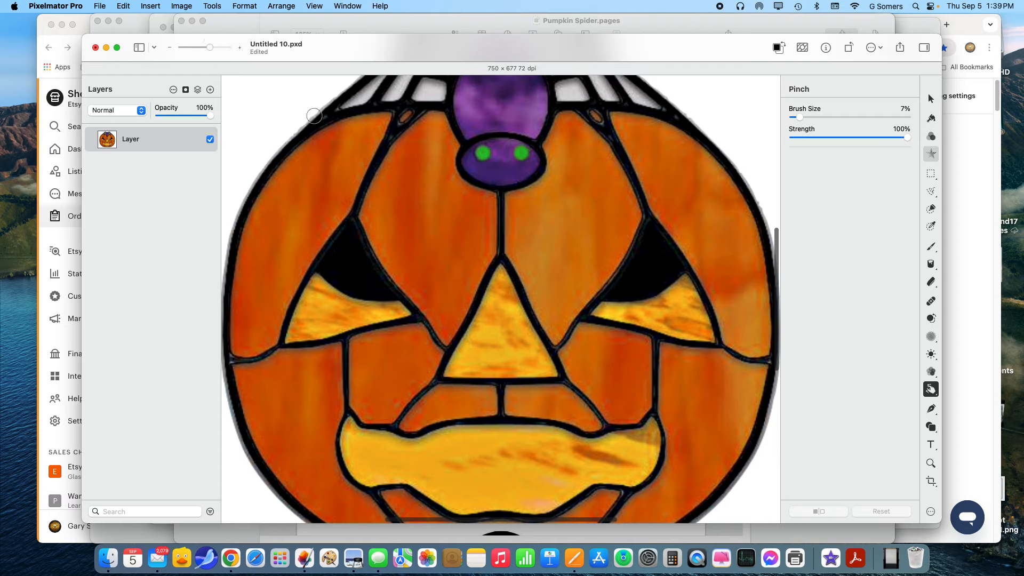
drag(212, 51, 214, 51)
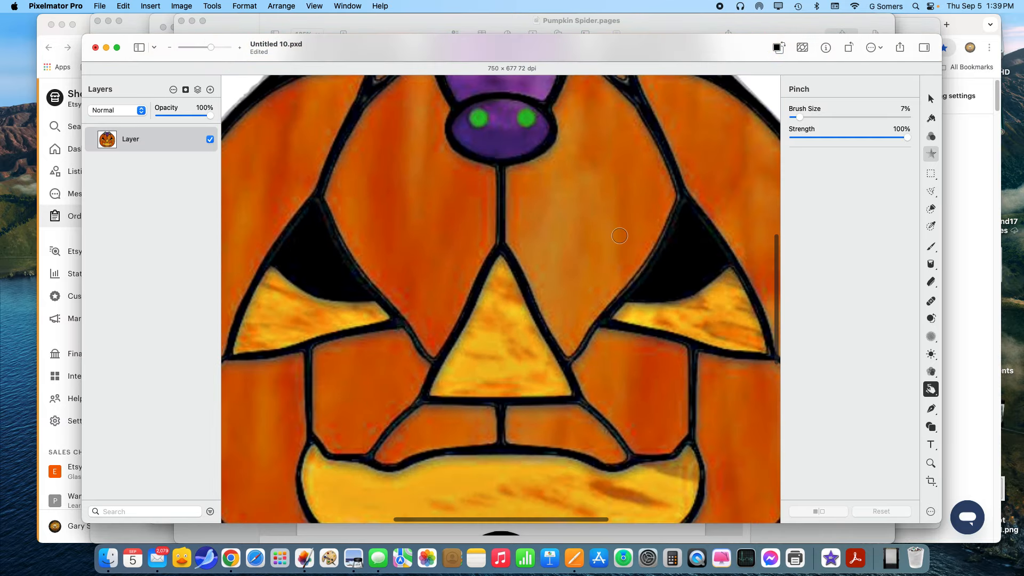
scroll(616, 230, up, 3)
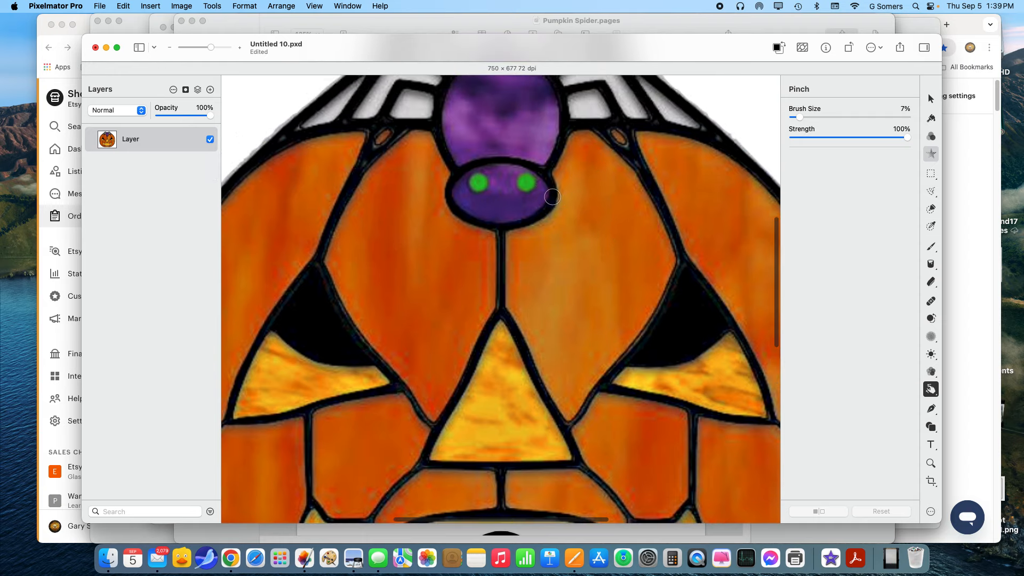
mouse_move(551, 197)
mouse_down()
mouse_move(532, 218)
mouse_move(552, 192)
mouse_move(549, 201)
mouse_up()
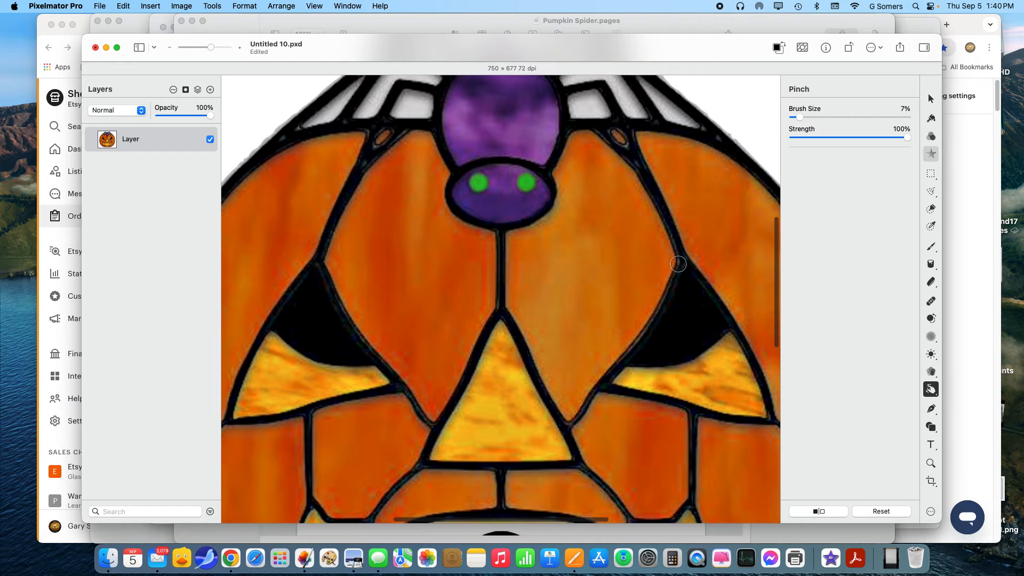
scroll(661, 275, up, 3)
scroll(607, 321, up, 1)
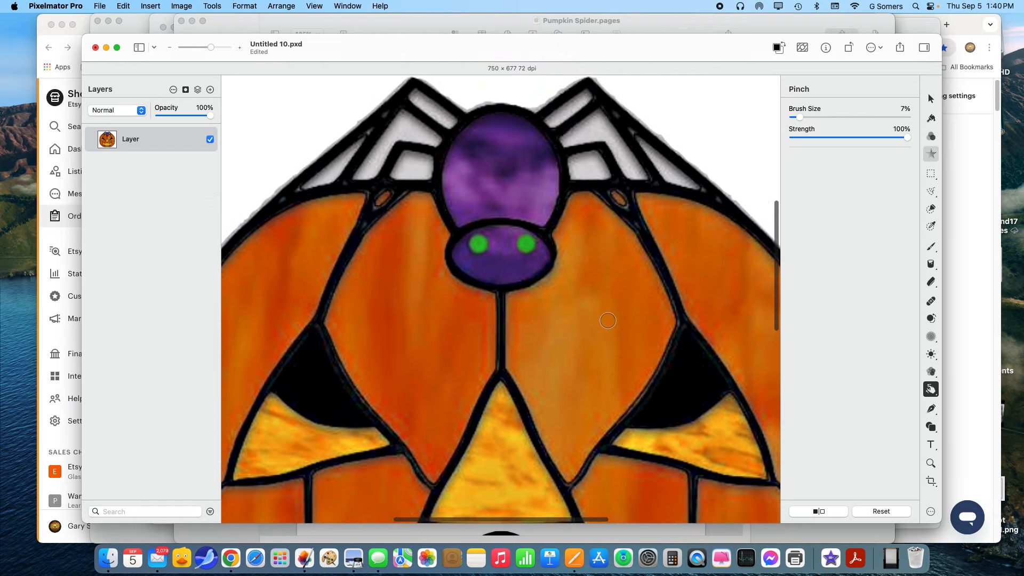
scroll(607, 319, down, 1)
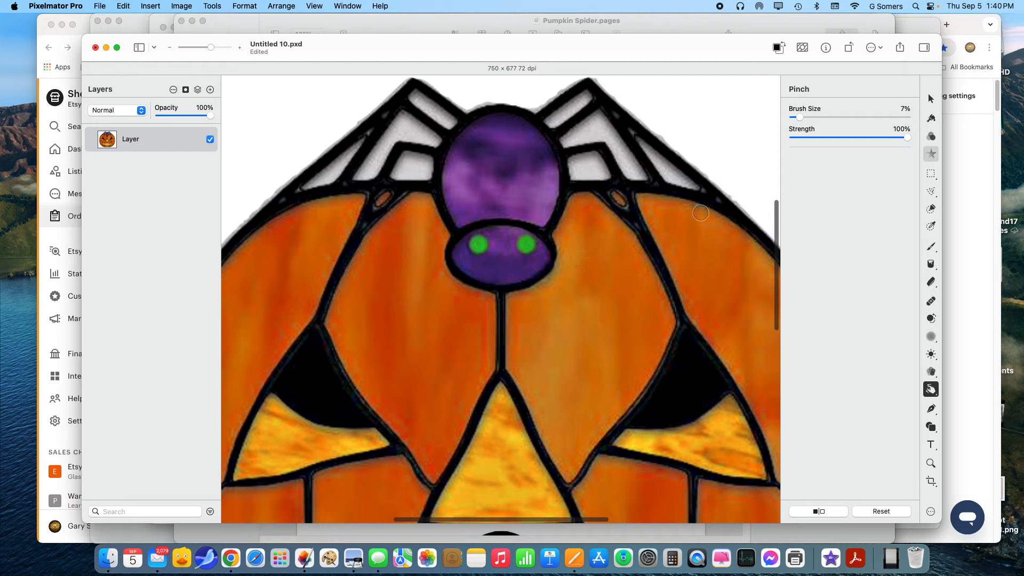
Step: Undo the pinch strokes made on the image
key(super+z)
key(super+z)
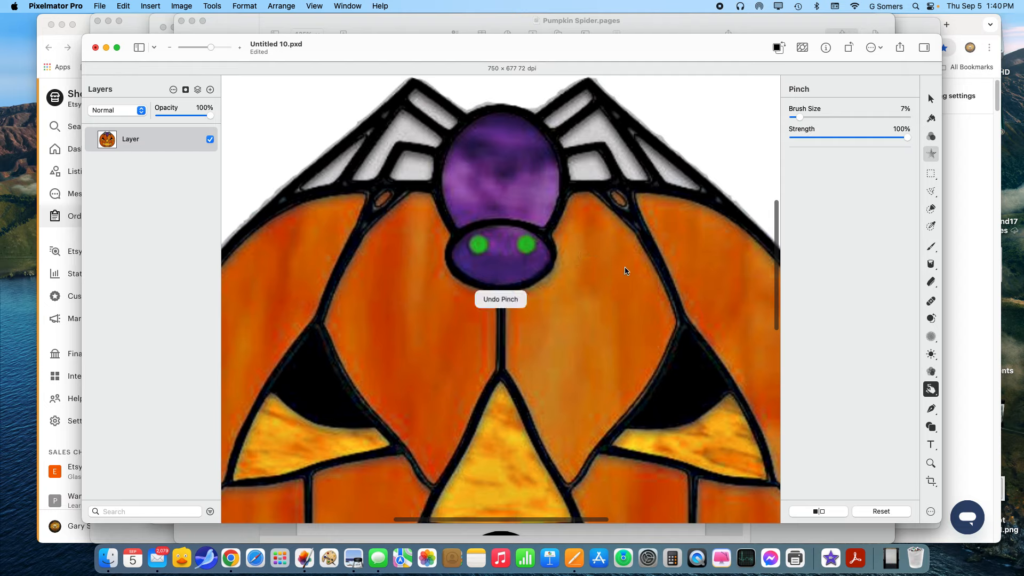
key(super+z)
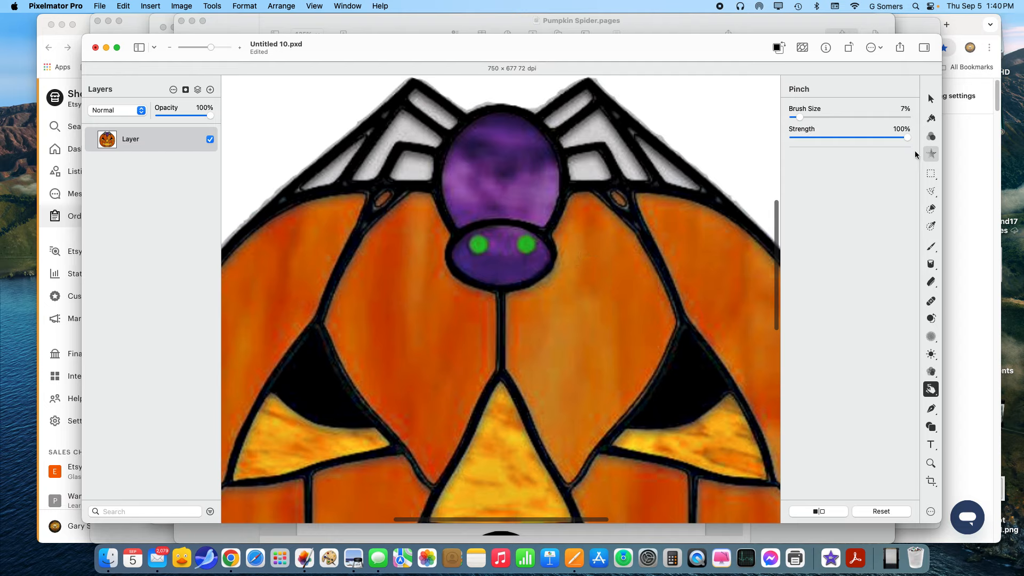
Step: Using the Warp tool with a 29% brush size, reshape the spider's head by pulling its lower edge down to a point
click(930, 389)
click(920, 414)
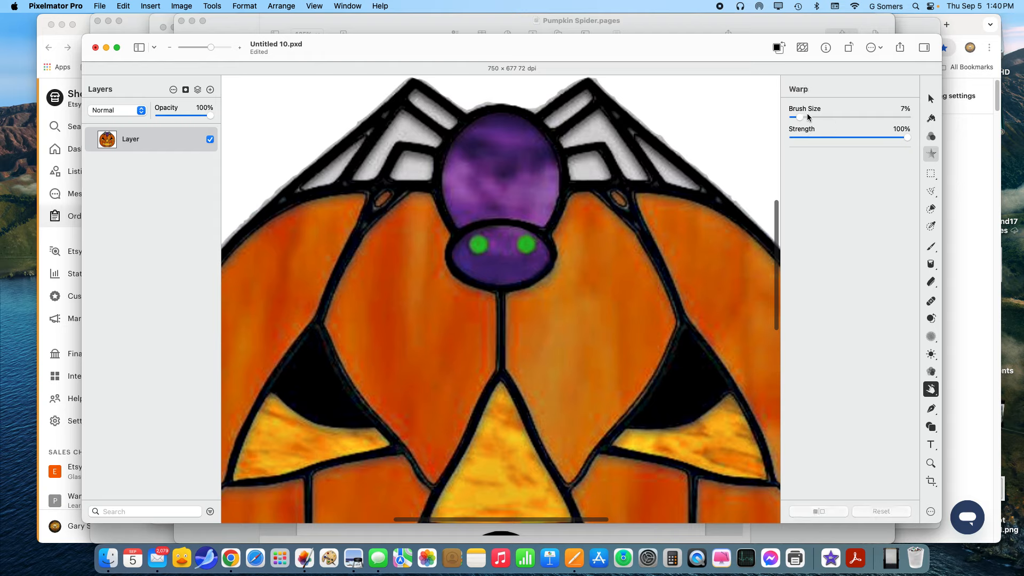
drag(799, 117, 824, 117)
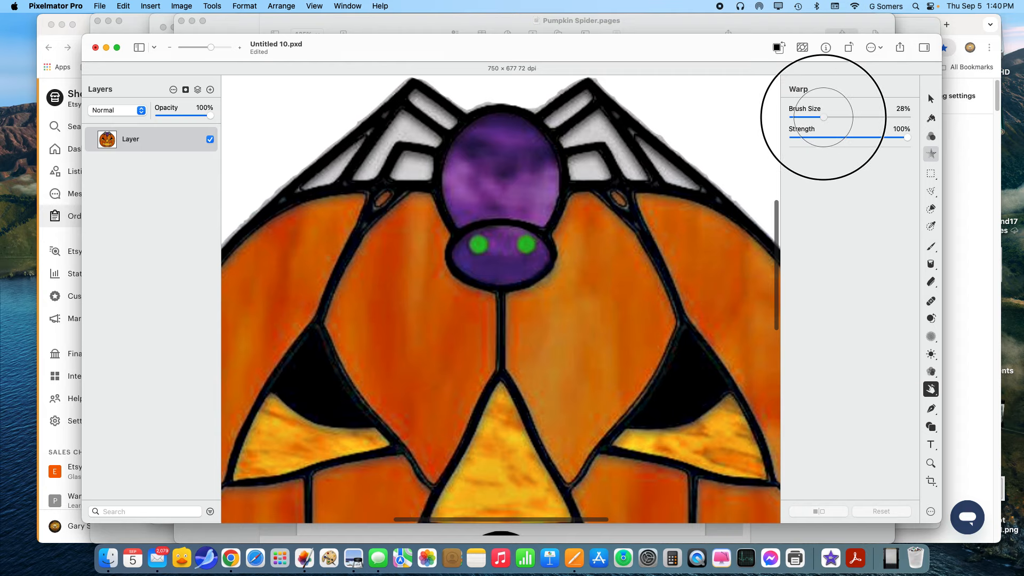
drag(824, 117, 825, 117)
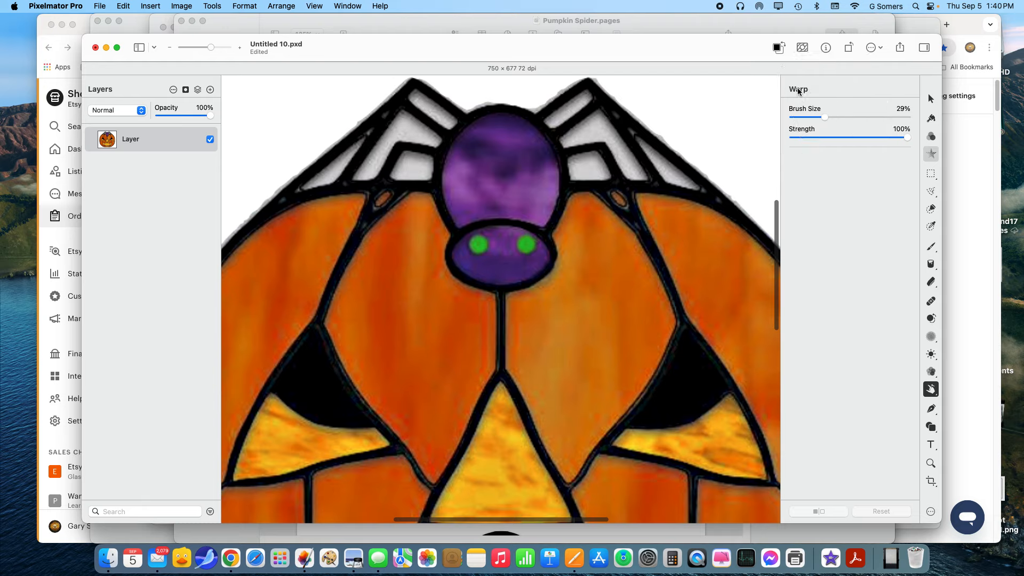
click(824, 116)
click(547, 254)
mouse_move(547, 255)
mouse_down()
mouse_move(545, 278)
mouse_move(505, 290)
mouse_move(502, 304)
mouse_up()
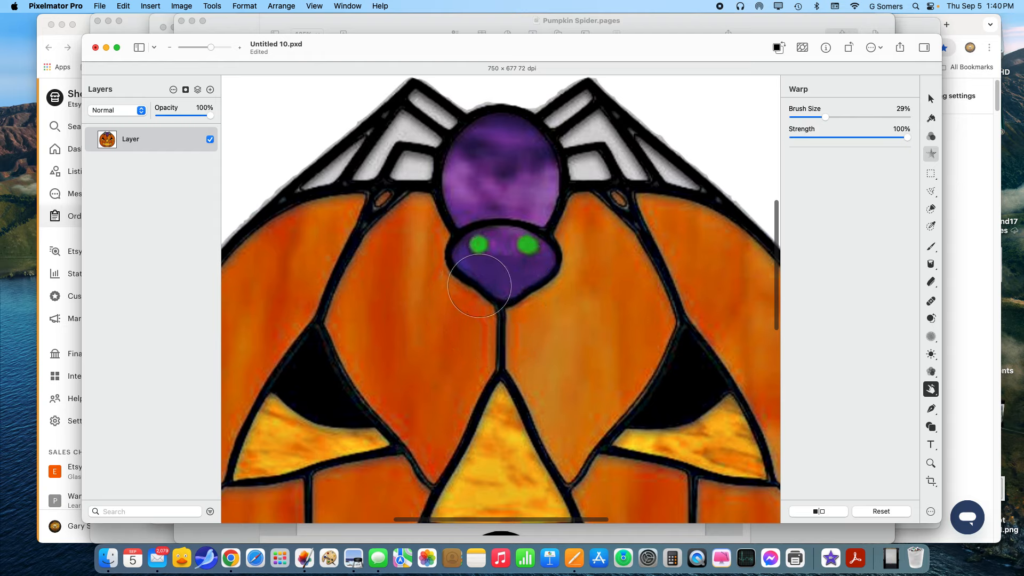
Step: Warp the spider's head, smoothing its lower sides and pulling the bottom edge down to a point
mouse_move(475, 285)
mouse_down()
mouse_move(471, 292)
mouse_move(490, 288)
mouse_up()
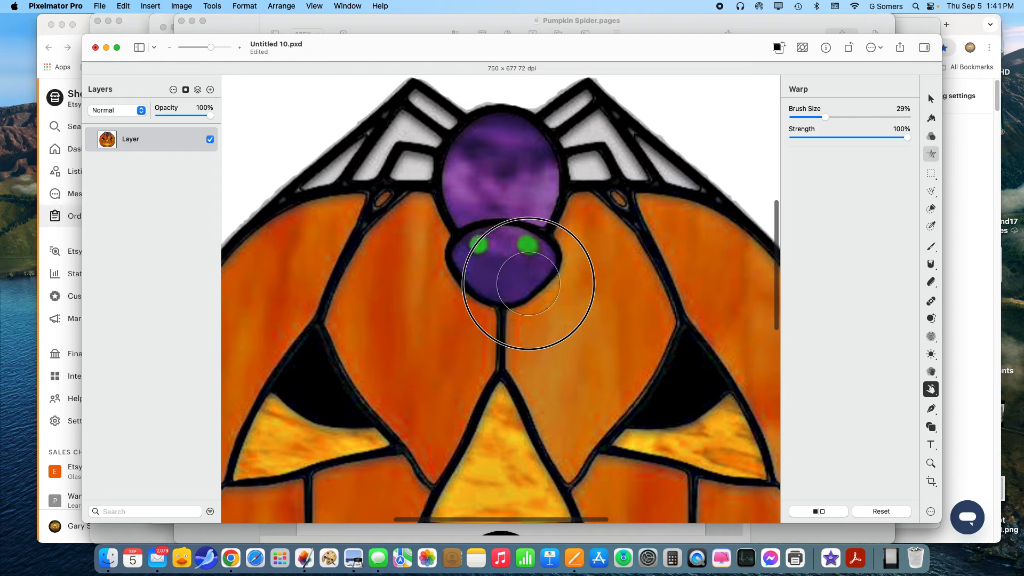
drag(555, 265, 558, 258)
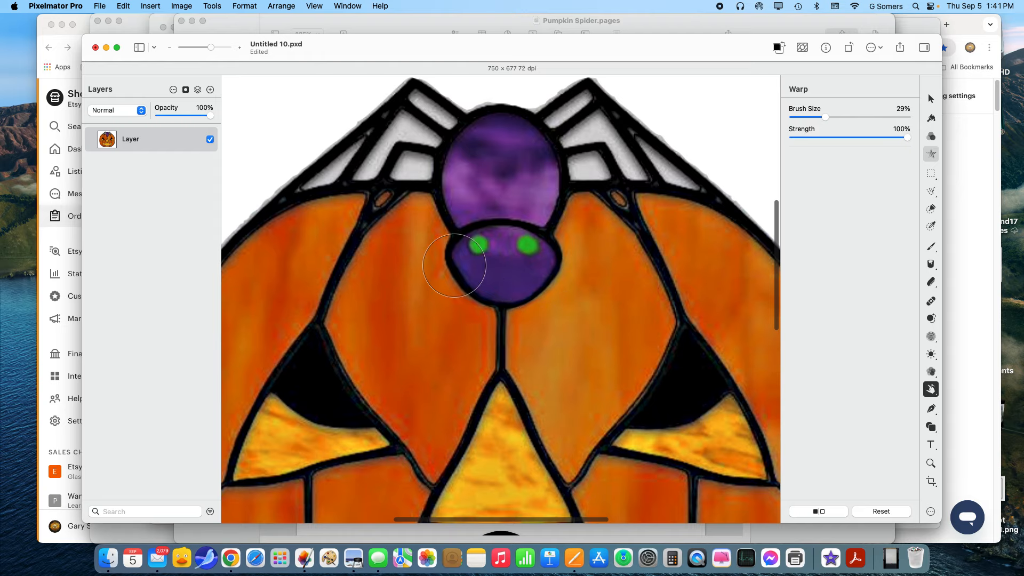
drag(451, 266, 452, 266)
drag(501, 299, 502, 314)
key(super+z)
Step: Set the Warp brush size to 95%, push the right eye's black area up and inward, and shift the spider's head downward
drag(825, 118, 901, 118)
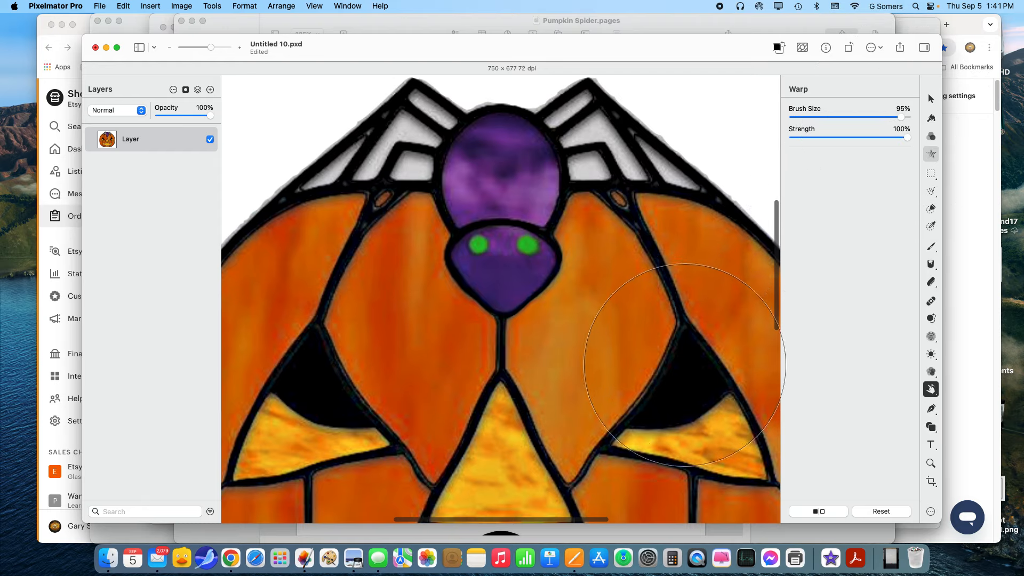
drag(660, 383, 635, 352)
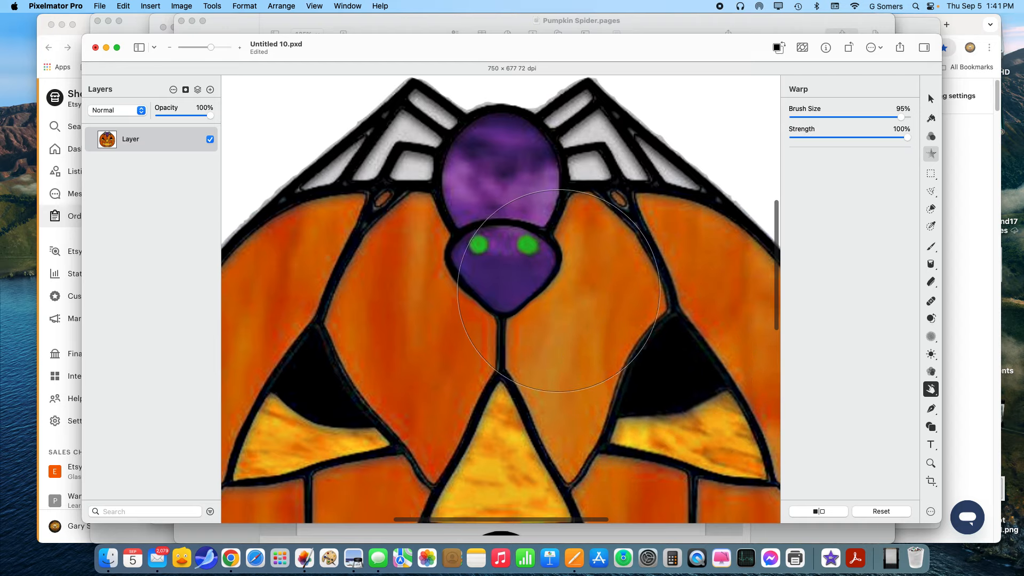
mouse_move(492, 269)
mouse_down()
mouse_move(496, 279)
mouse_move(505, 271)
mouse_up()
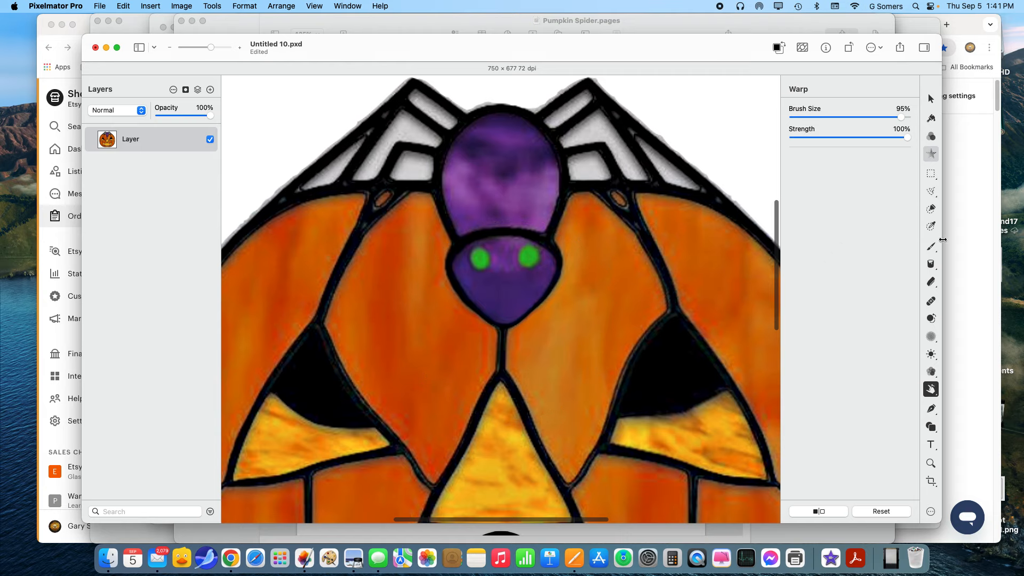
Step: Reduce the Warp brush size to 11% and adjust the outline at the top of the spider's head and its right-hand junction with the body
drag(900, 116, 808, 117)
mouse_move(487, 236)
mouse_down()
mouse_move(555, 247)
mouse_move(544, 297)
mouse_up()
drag(531, 235, 550, 243)
drag(809, 118, 804, 118)
drag(539, 220, 547, 236)
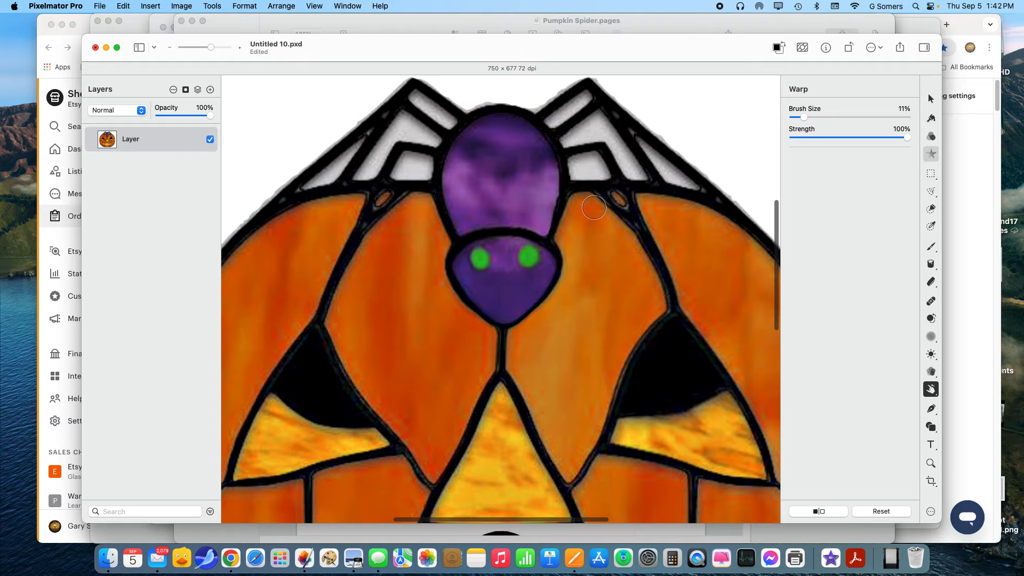
Step: Set the Warp brush size to 6% and nudge the outline where the spider's body meets the right side of its head
drag(209, 47, 212, 47)
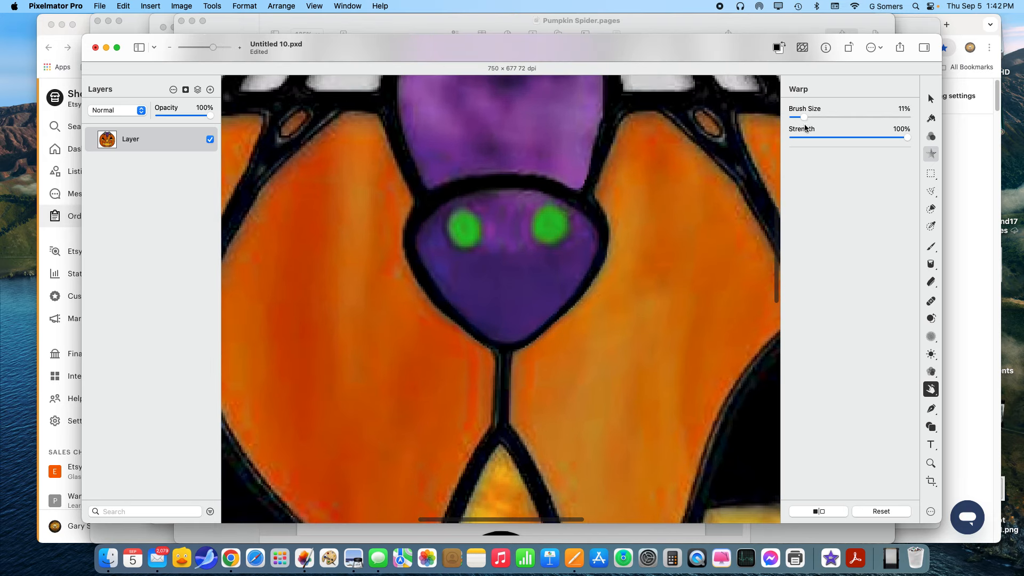
drag(803, 117, 798, 118)
mouse_move(578, 185)
mouse_down()
mouse_move(583, 192)
mouse_move(584, 173)
mouse_move(591, 202)
mouse_move(584, 184)
mouse_up()
mouse_move(214, 49)
drag(212, 47, 208, 46)
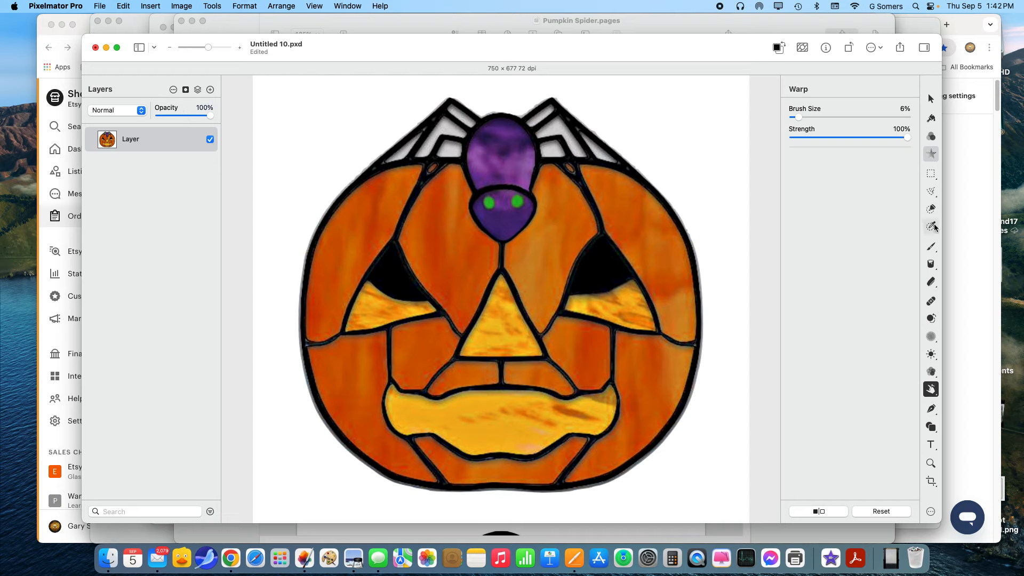
Step: Using the black 4 px Hard Basic paint brush, draw a scribble on the white background and trace the lower-right edge of the spider's head
click(931, 247)
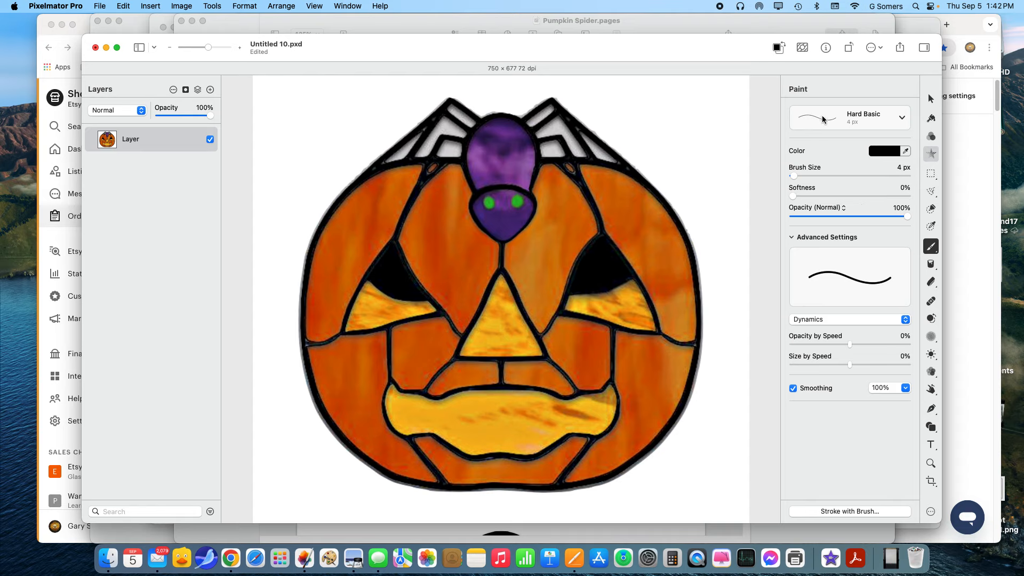
mouse_move(667, 150)
mouse_down()
mouse_move(705, 186)
mouse_move(708, 211)
mouse_move(714, 131)
mouse_move(659, 135)
mouse_move(674, 182)
mouse_move(725, 114)
mouse_up()
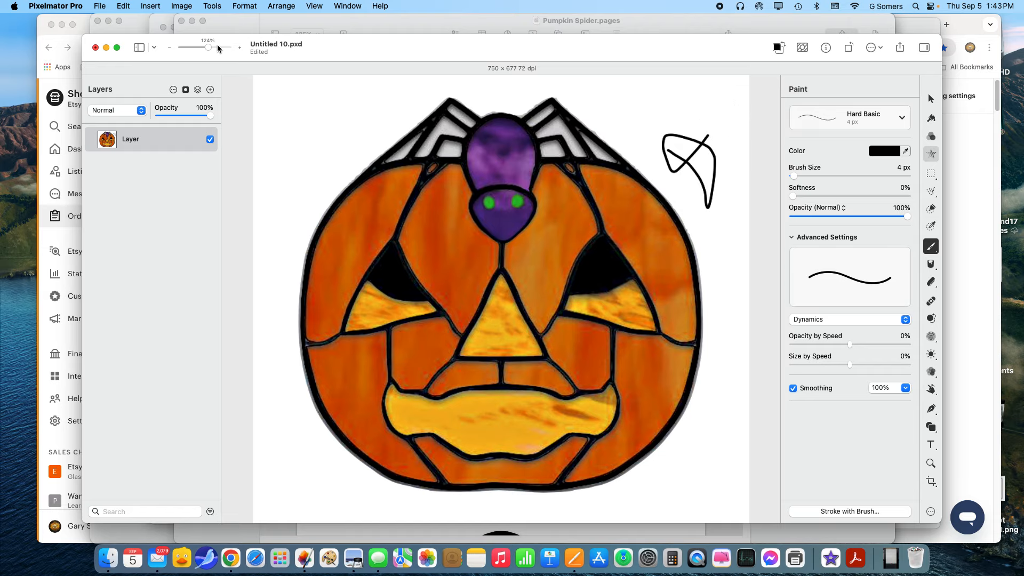
drag(208, 47, 214, 48)
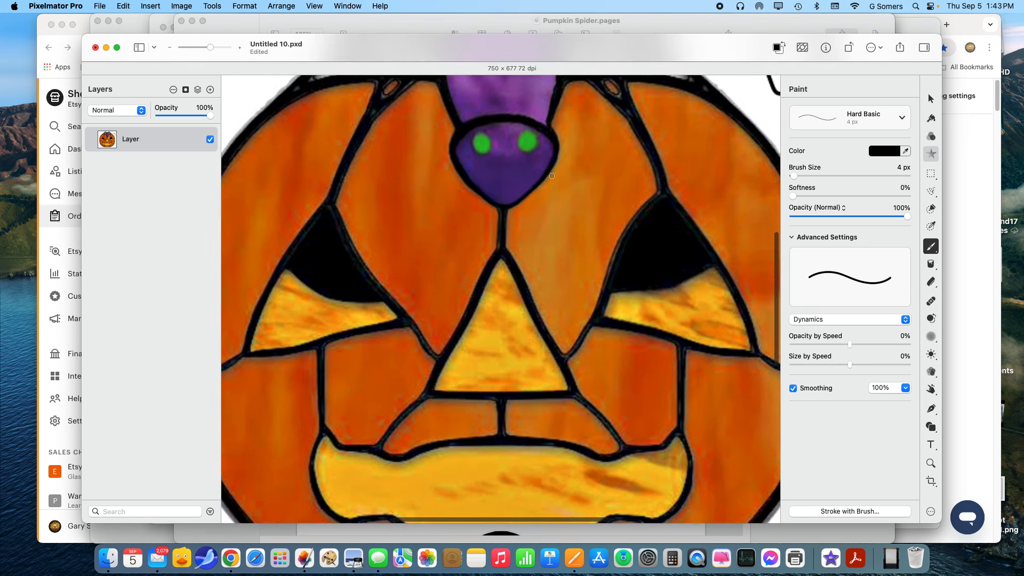
drag(505, 207, 539, 180)
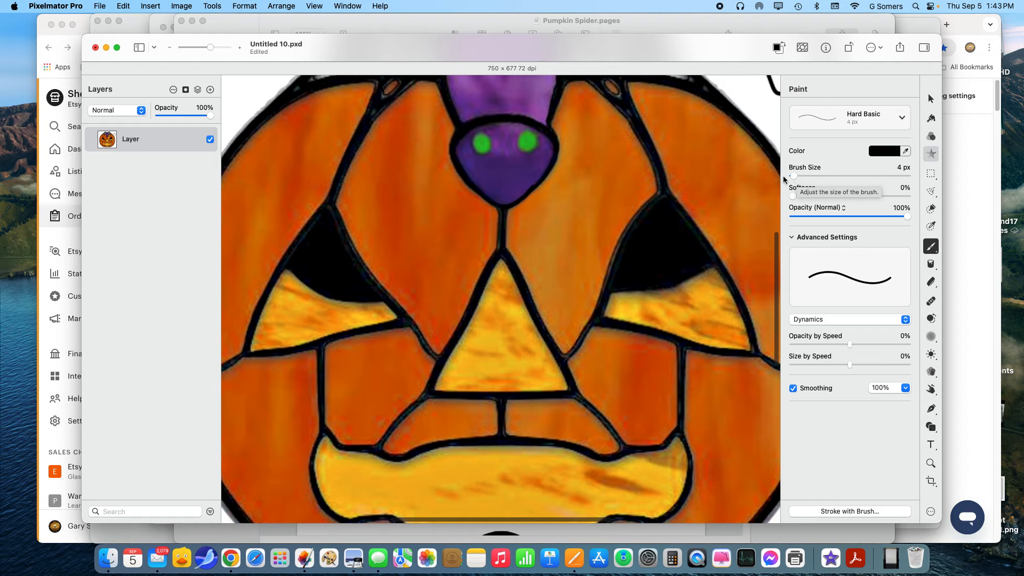
Step: Try painting a black spot with a 33 px brush on the orange glass beside the right eye, and undo it
drag(793, 176, 798, 176)
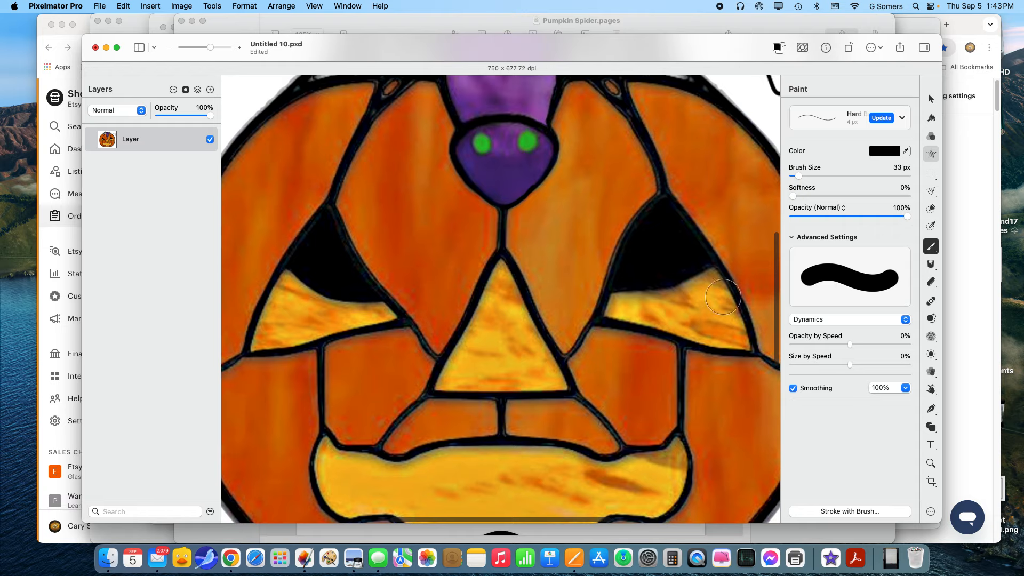
drag(714, 201, 729, 224)
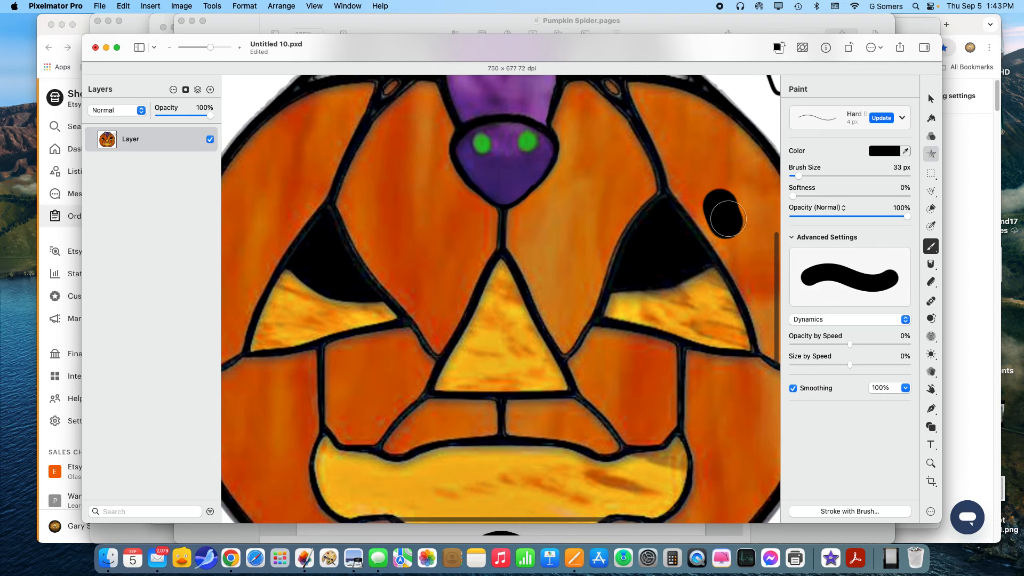
key(super+z)
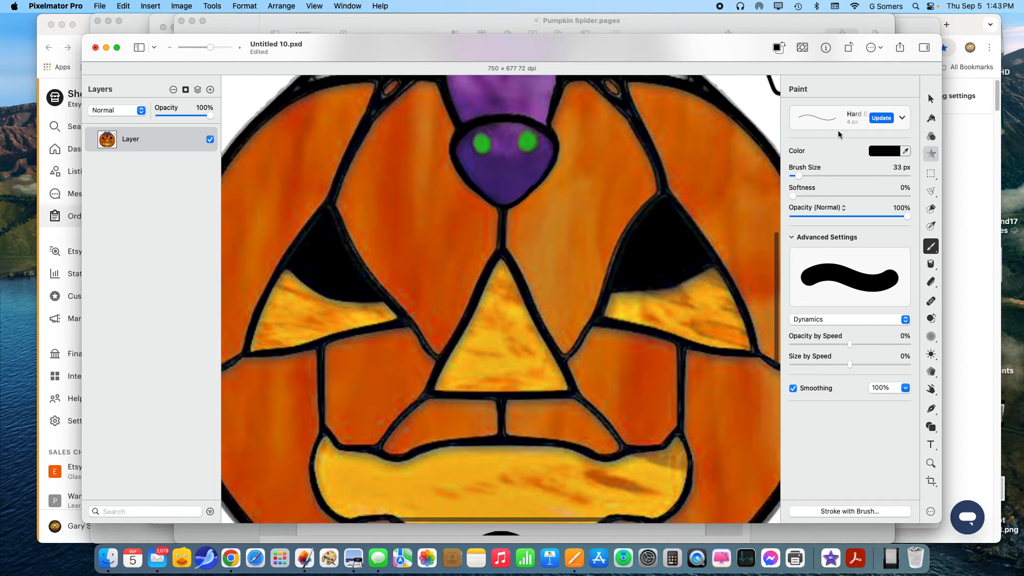
Step: Change the paint brush to the Gel Pen .6mm preset from the Pens collection, test it with a dot, and undo the dot
click(889, 118)
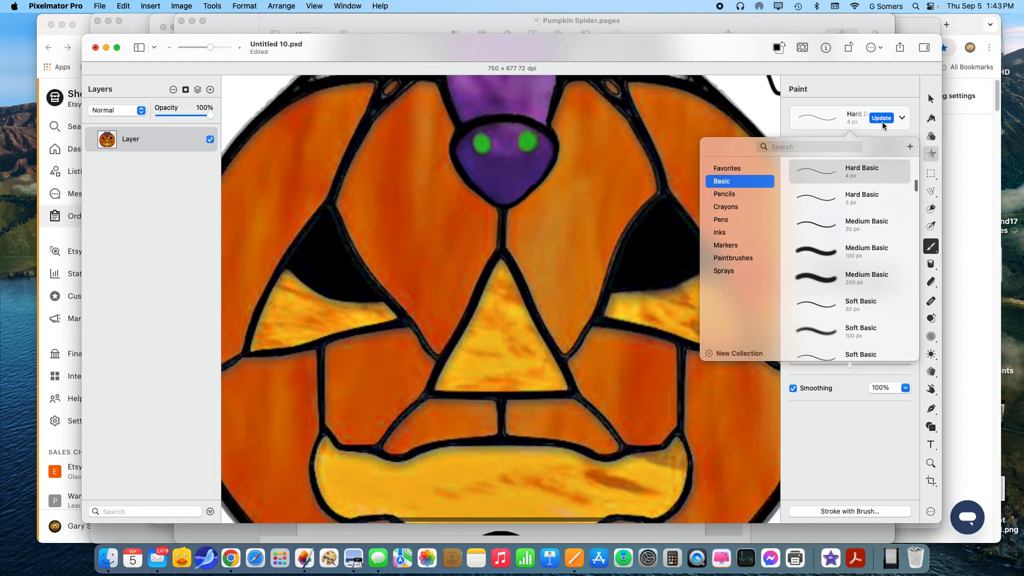
click(726, 220)
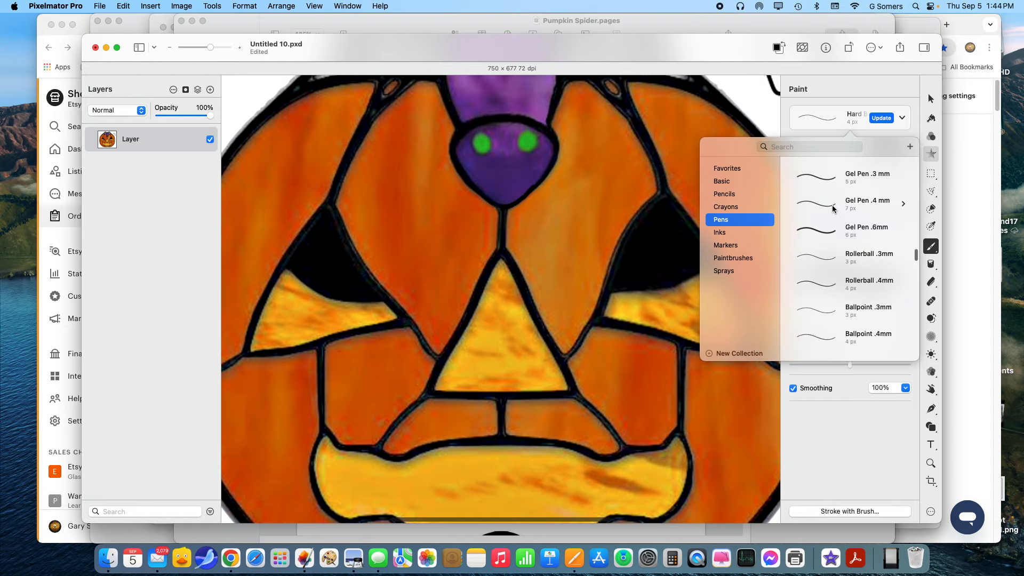
click(832, 234)
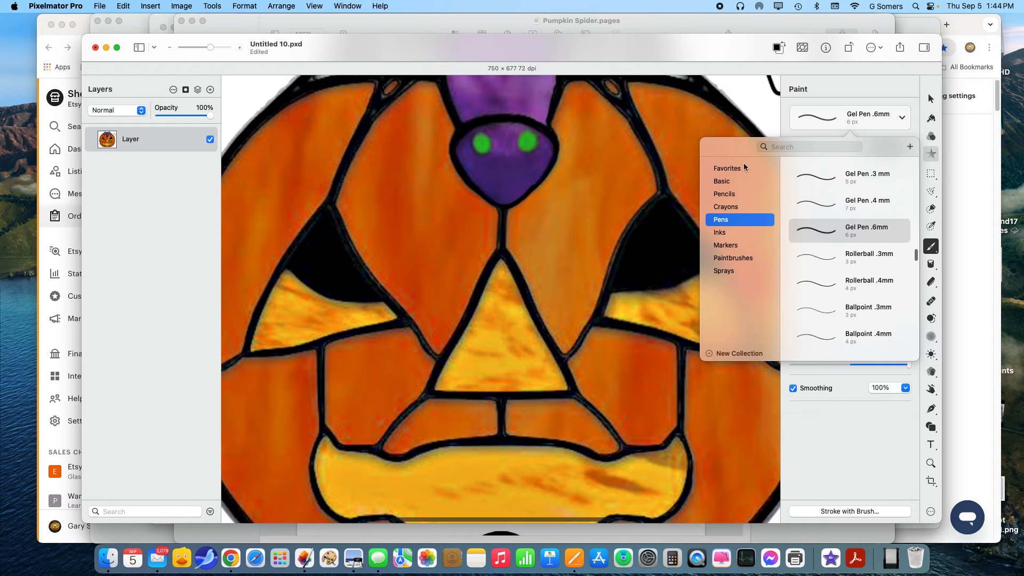
click(666, 114)
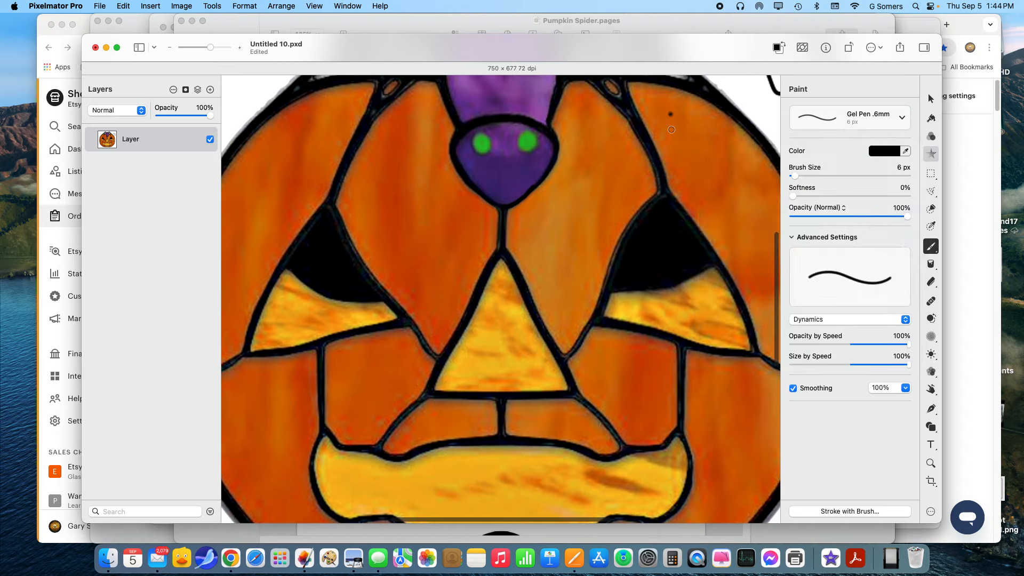
key(super+z)
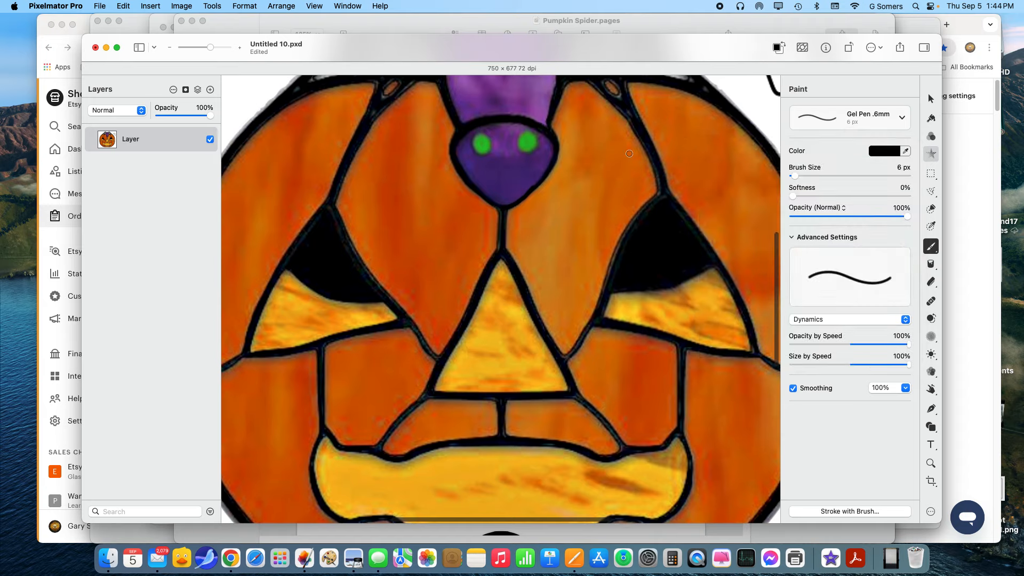
Step: Draw winding black lines across the orange glass from the spider's body to the right eye, and trace the lower-right outline of its head
scroll(629, 153, up, 1)
scroll(575, 154, up, 5)
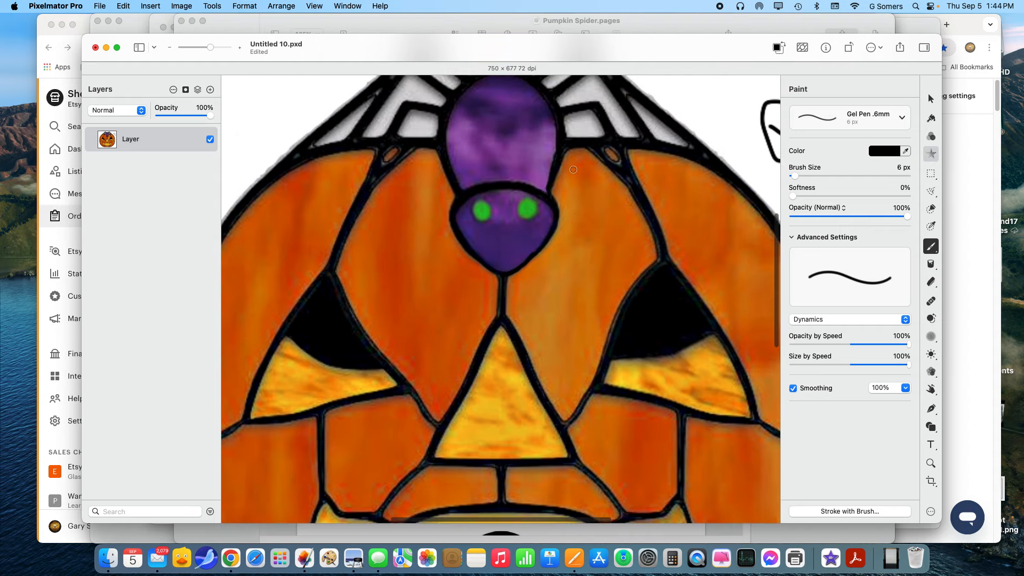
mouse_move(555, 166)
mouse_down()
mouse_move(587, 180)
mouse_move(614, 219)
mouse_move(631, 216)
mouse_move(636, 197)
mouse_up()
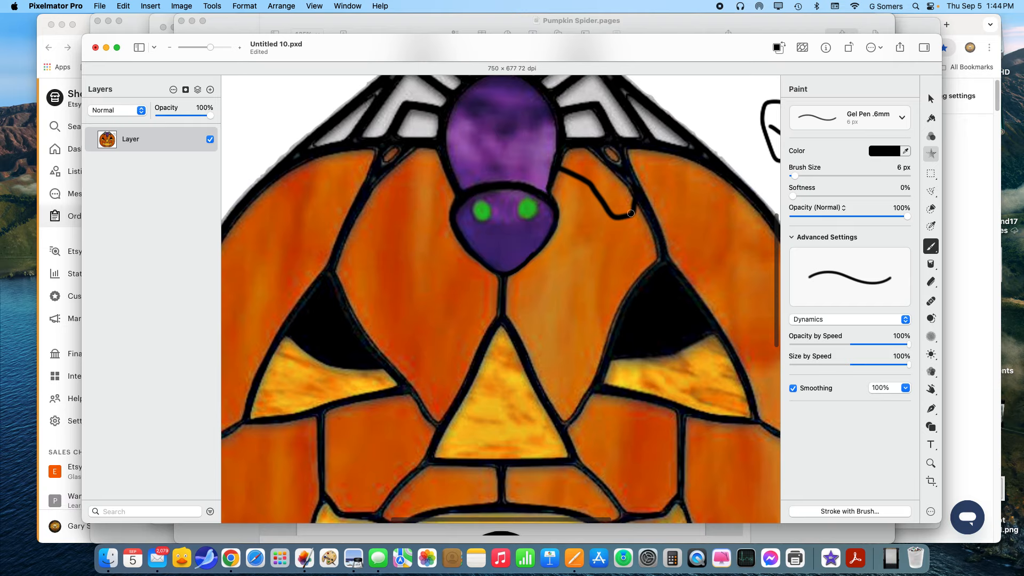
mouse_move(633, 209)
mouse_down()
mouse_move(612, 247)
mouse_move(591, 231)
mouse_move(580, 238)
mouse_move(588, 255)
mouse_move(639, 283)
mouse_up()
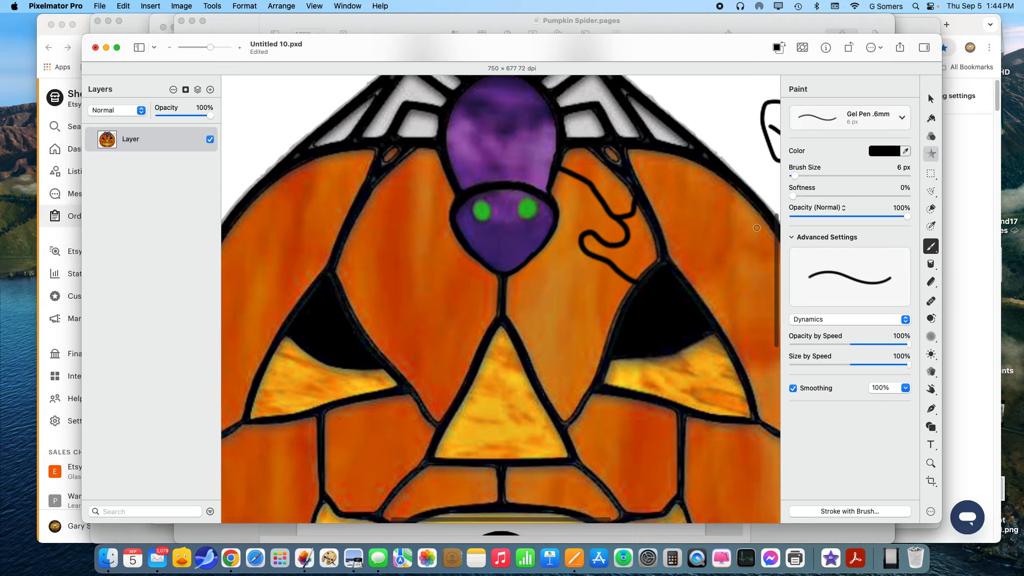
scroll(676, 237, up, 3)
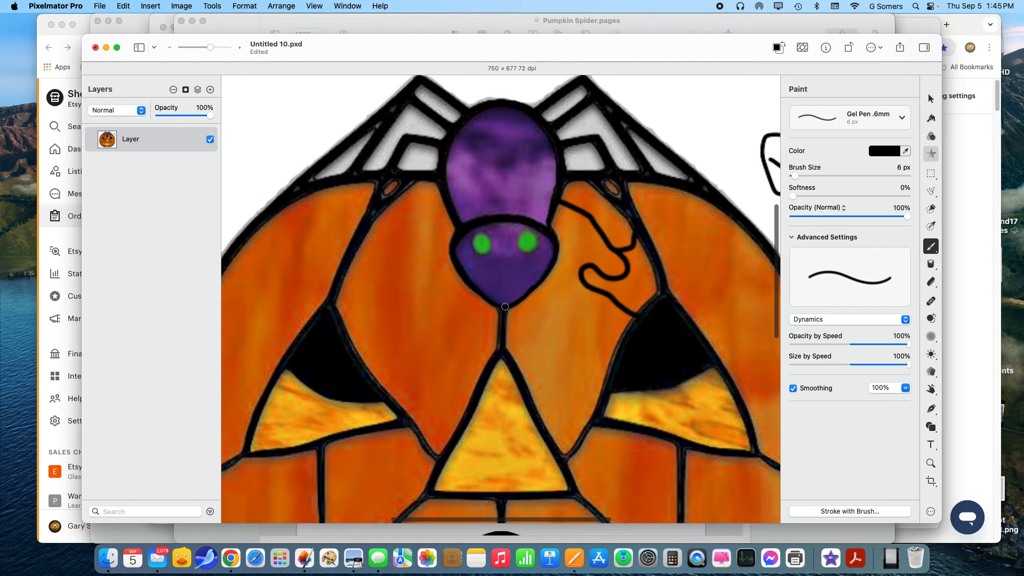
drag(505, 307, 545, 274)
Step: Using the Warp tool with a 10% brush size, smooth the bumps in the outline along the lower-right side of the spider's head
drag(210, 47, 214, 48)
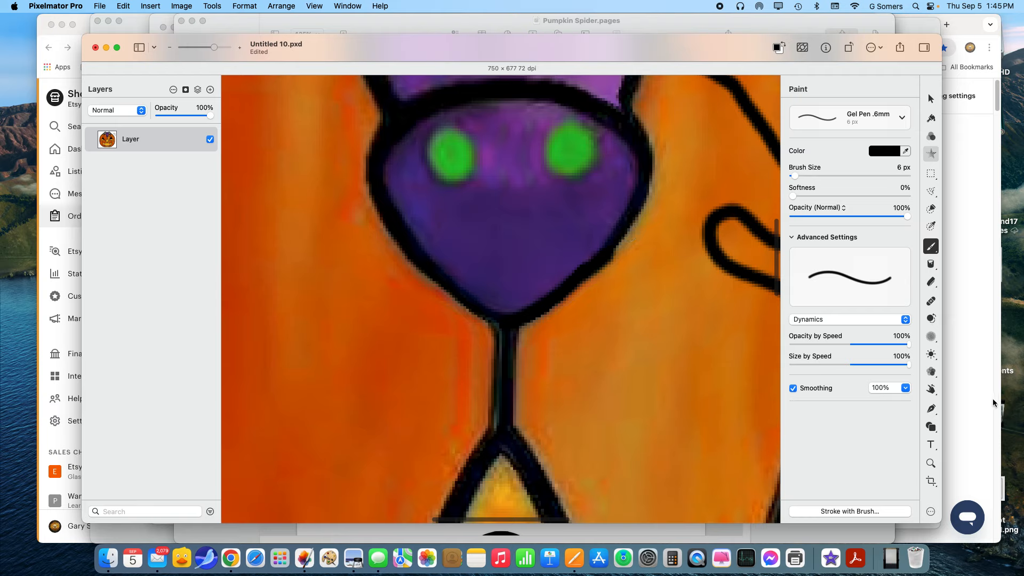
click(931, 388)
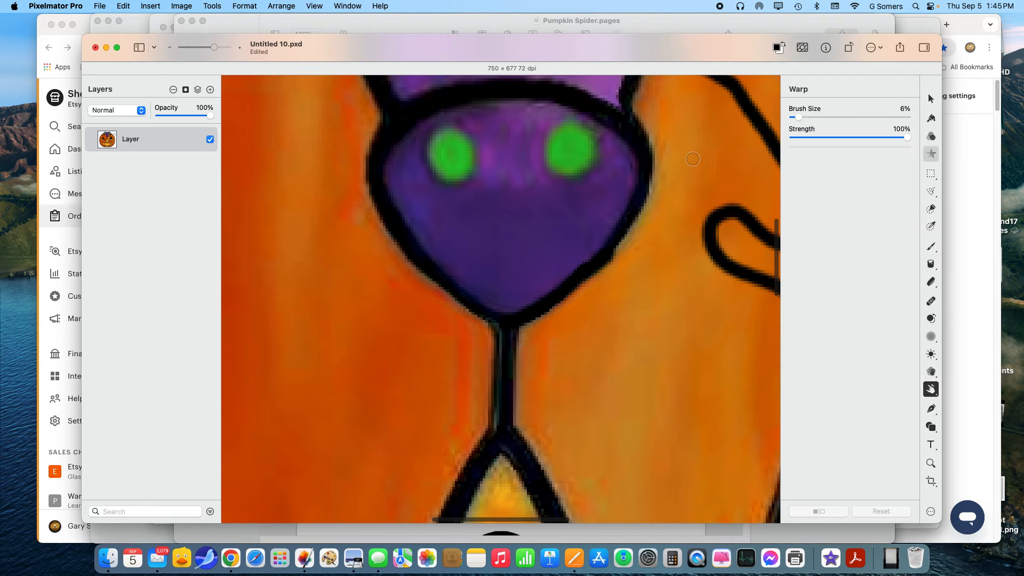
drag(798, 117, 803, 118)
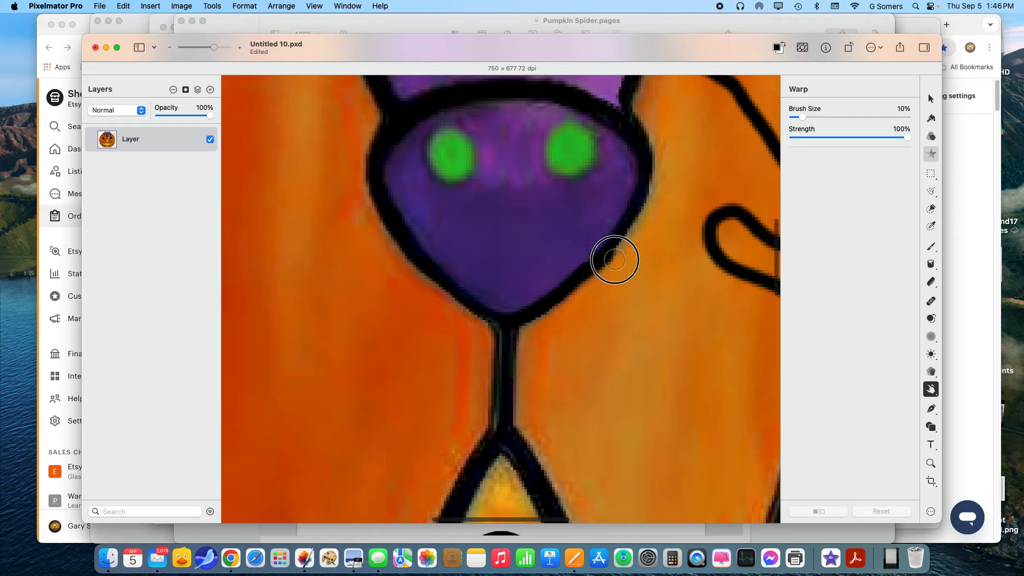
drag(613, 259, 609, 267)
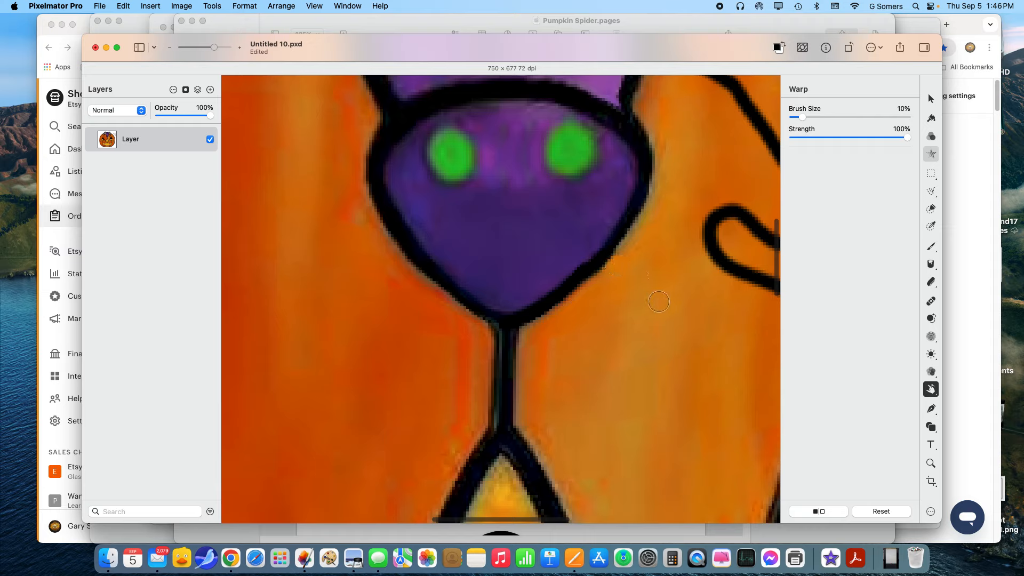
drag(582, 260, 576, 268)
Step: Switch to the Lighten tool with the whole pumpkin in view
drag(212, 51, 202, 49)
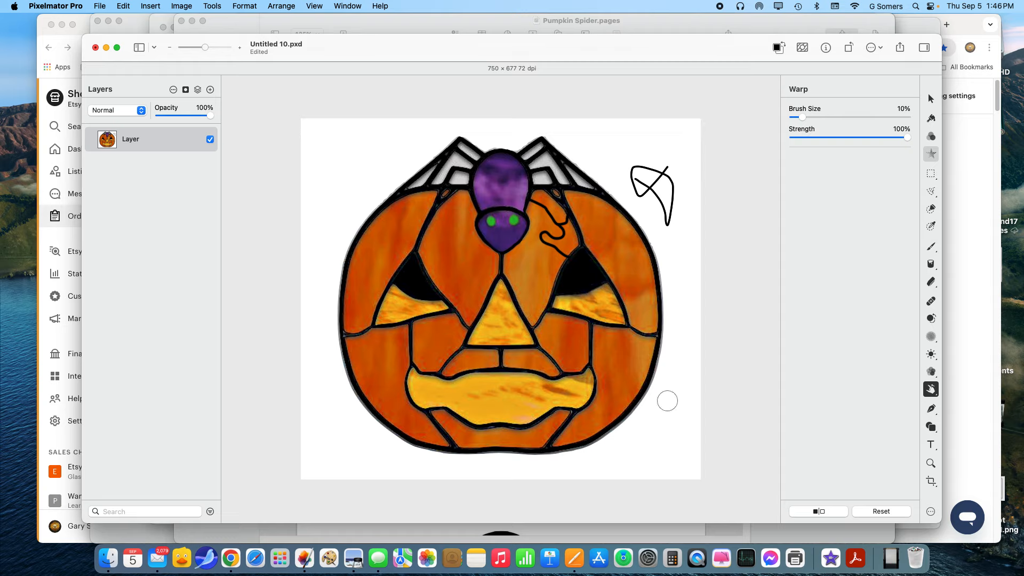
click(931, 354)
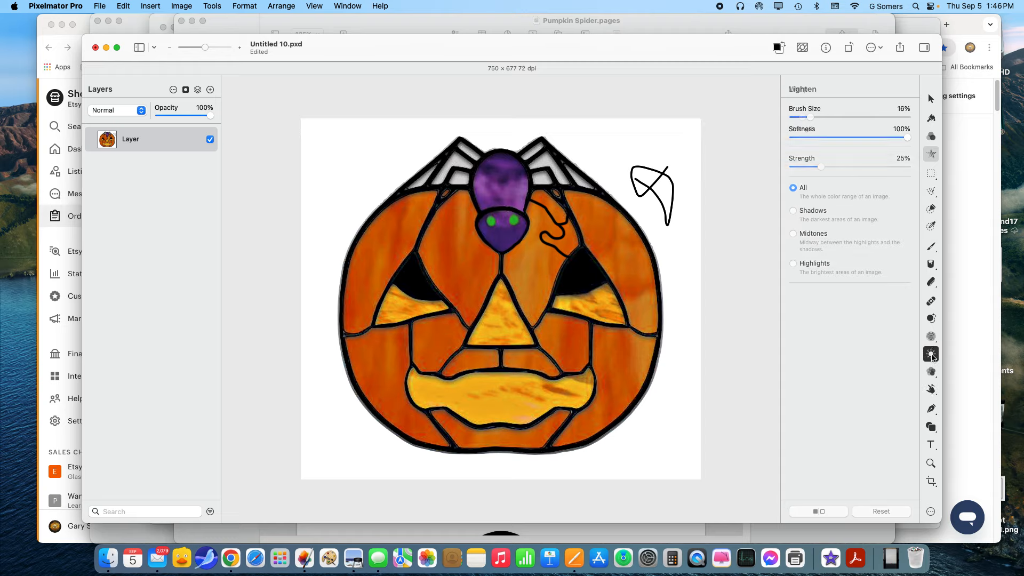
Step: Lighten the centre of the pumpkin's right black eye into a soft highlight and brighten the lower part of the spider's head
click(579, 272)
drag(579, 272, 580, 272)
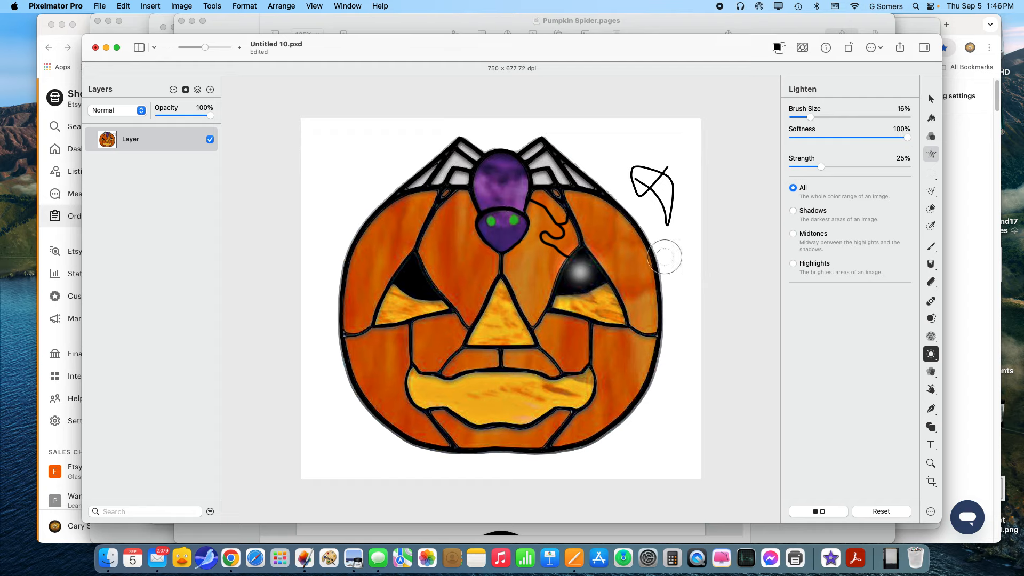
drag(502, 236, 502, 236)
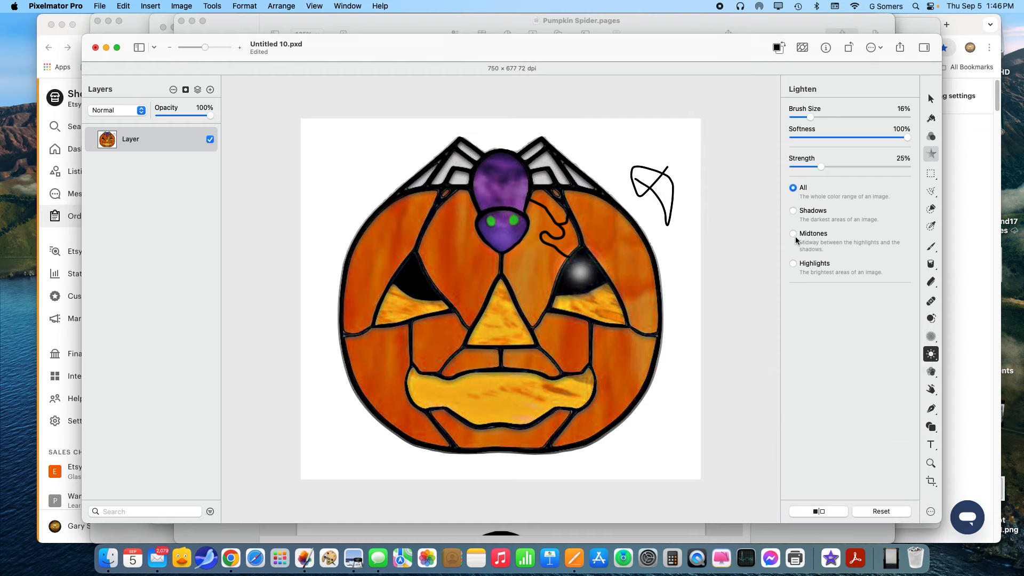
Step: Remove the hand-drawn arrow beside the pumpkin with the Repair tool at 14% brush size
click(930, 154)
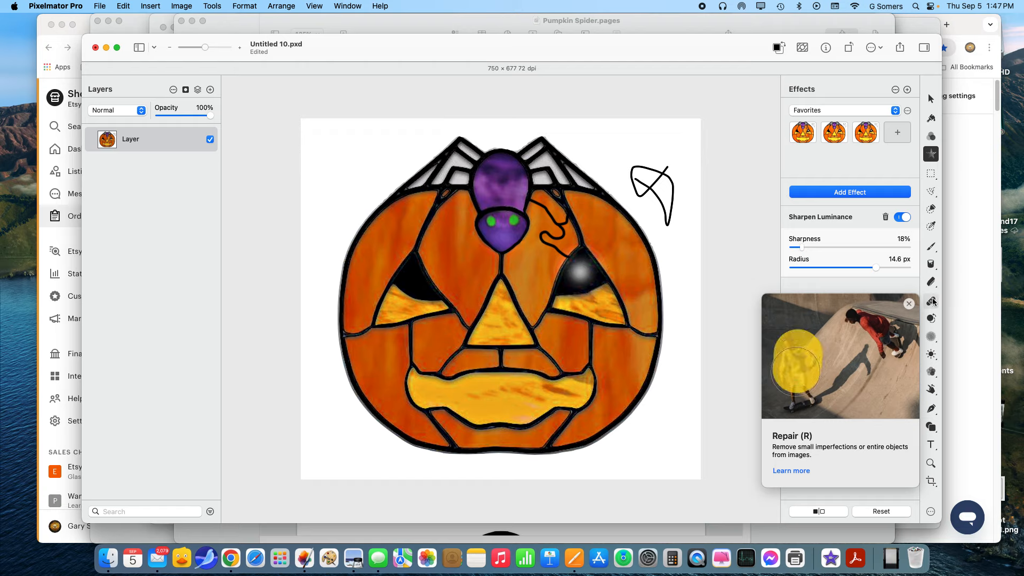
click(931, 301)
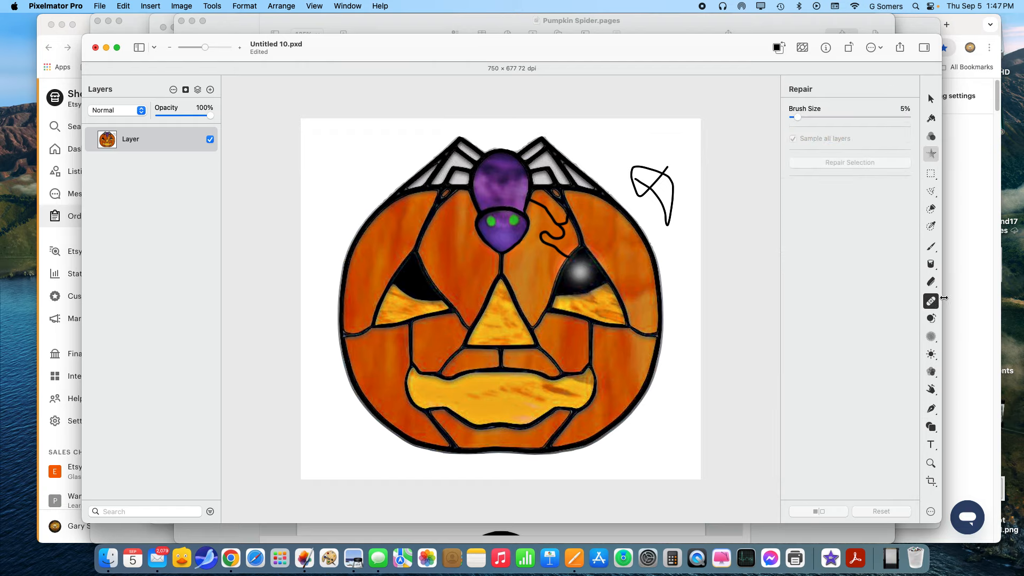
drag(799, 116, 808, 116)
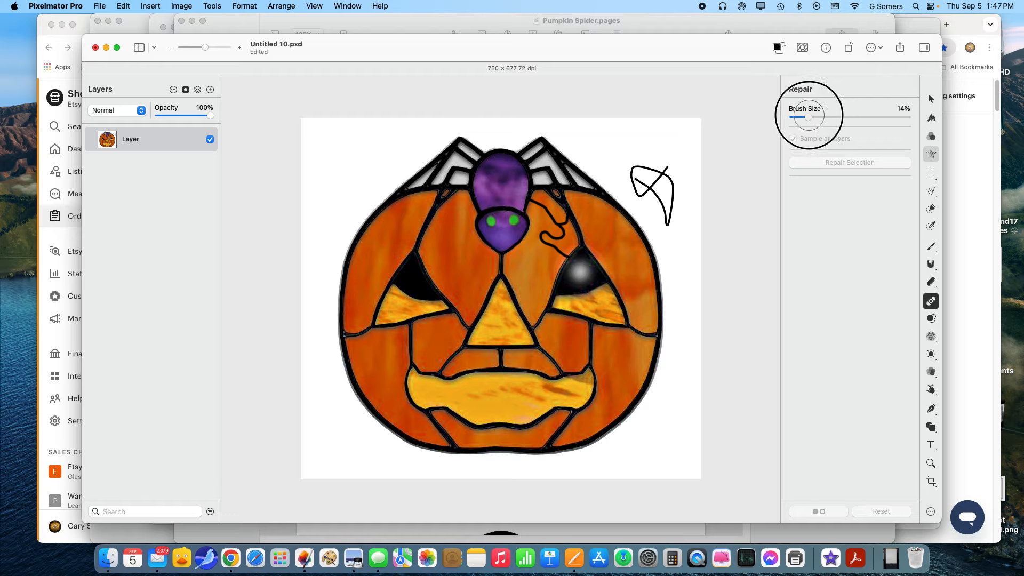
click(633, 173)
mouse_move(634, 178)
mouse_down()
mouse_move(660, 174)
mouse_move(664, 188)
mouse_up()
drag(664, 200, 667, 214)
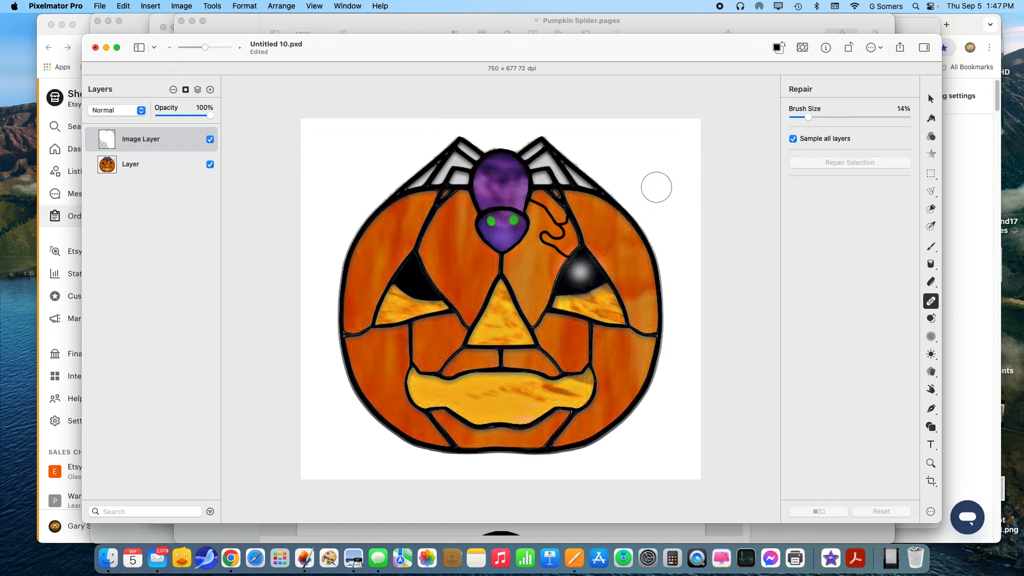
Step: Repair away the squiggly line between the spider and the right eye, and both green eyes on the spider's head
drag(206, 46, 211, 46)
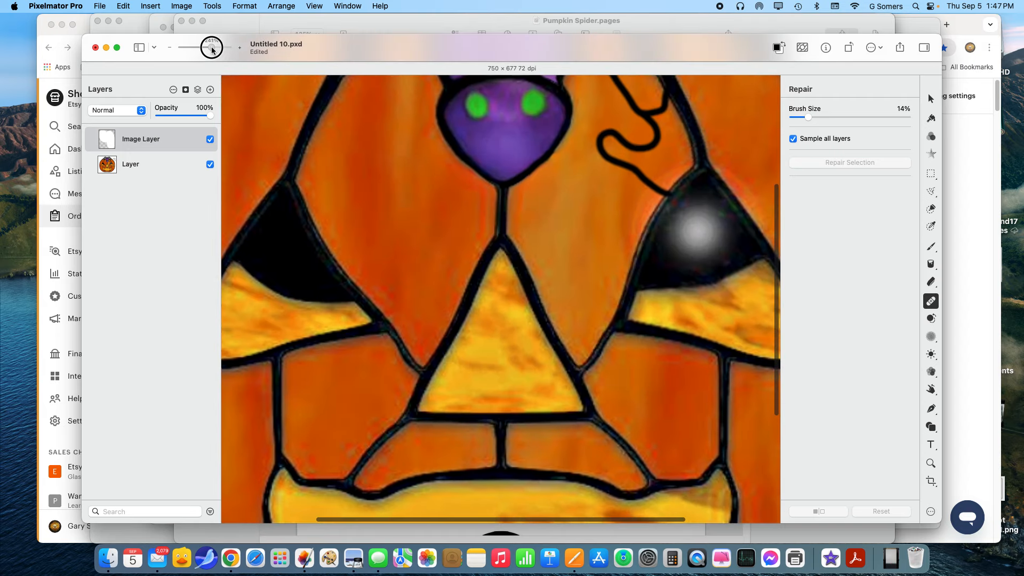
scroll(578, 251, up, 5)
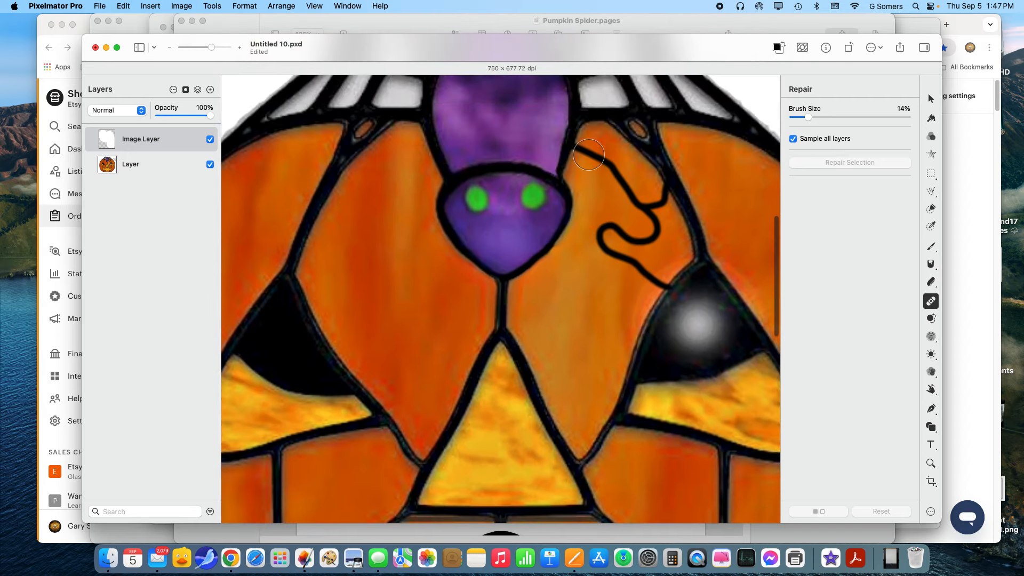
mouse_move(588, 149)
mouse_down()
mouse_move(631, 206)
mouse_move(654, 205)
mouse_move(653, 190)
mouse_move(652, 237)
mouse_move(598, 238)
mouse_move(656, 277)
mouse_up()
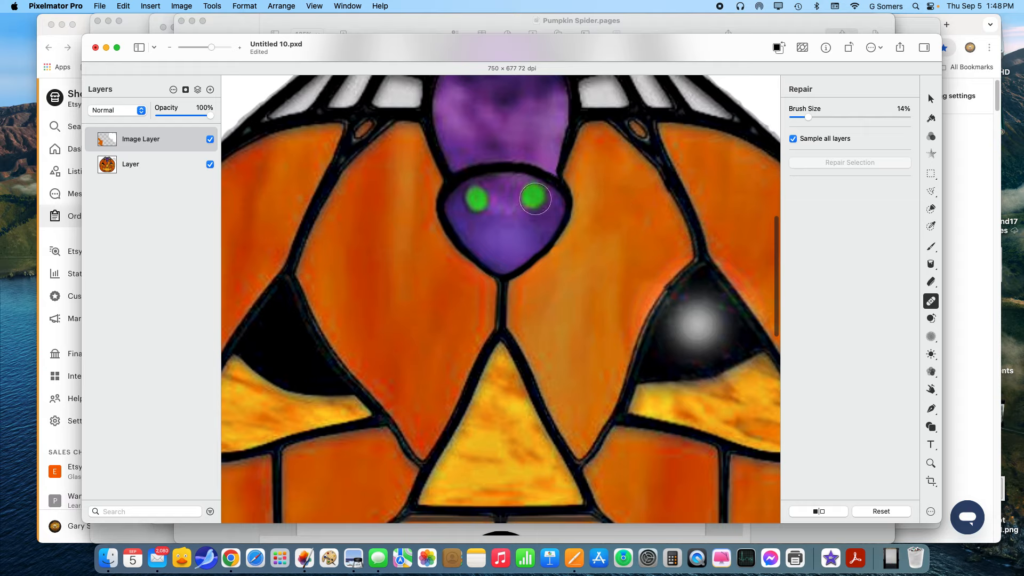
click(533, 197)
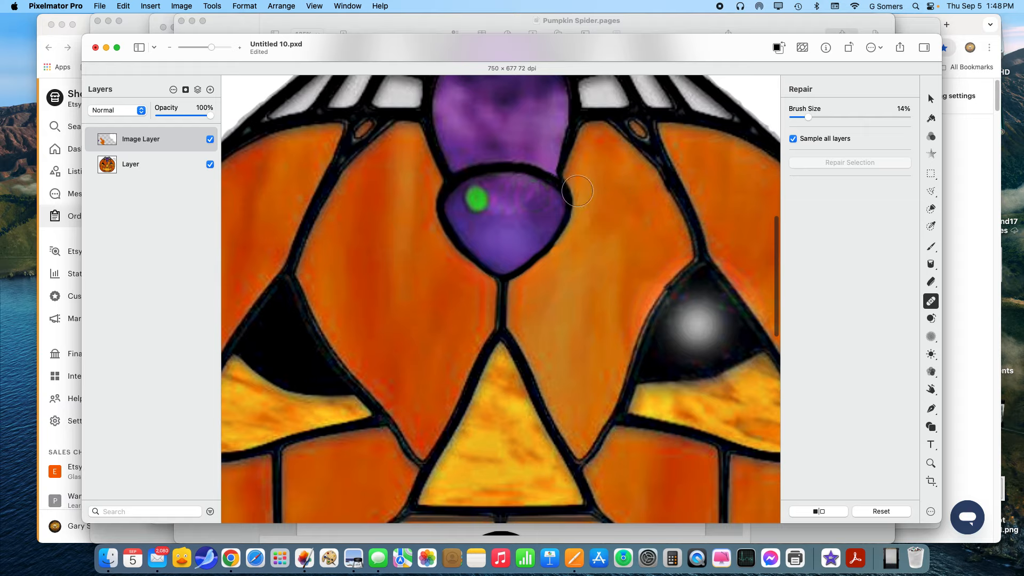
click(476, 200)
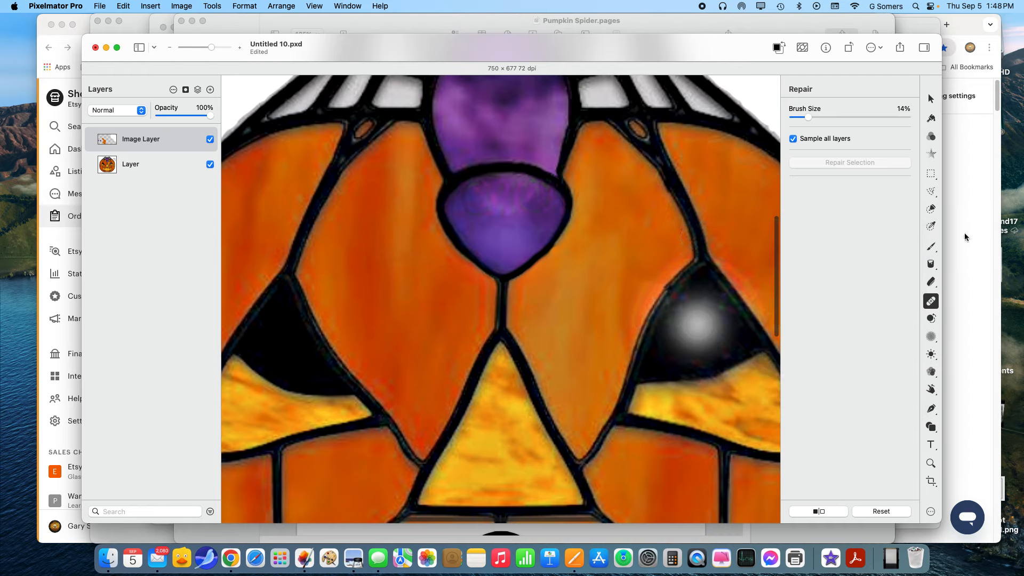
Step: Try selecting the coloured glass areas with Color Selection in Add mode, then extend the selection to the whole image
click(931, 227)
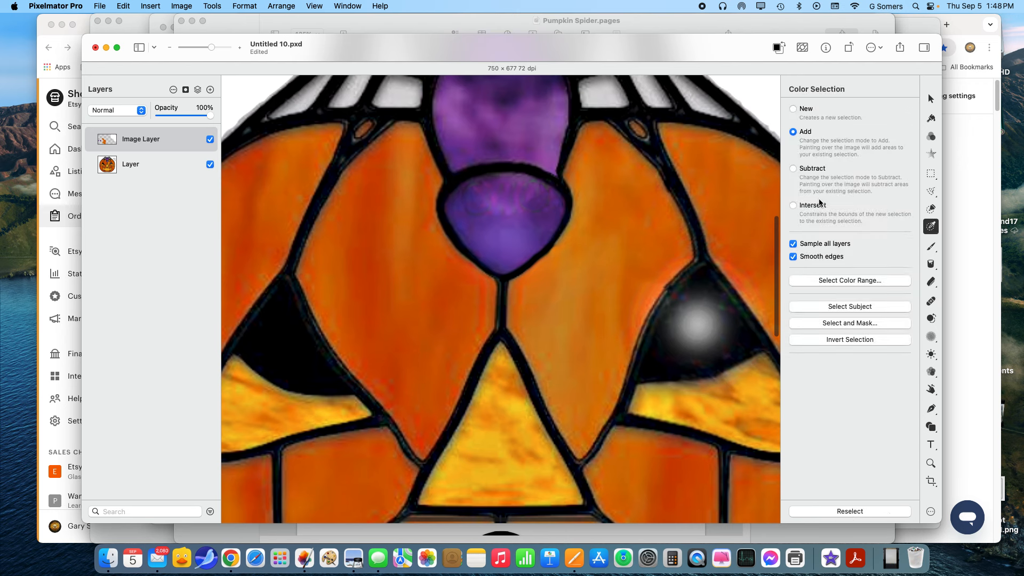
drag(694, 219, 730, 217)
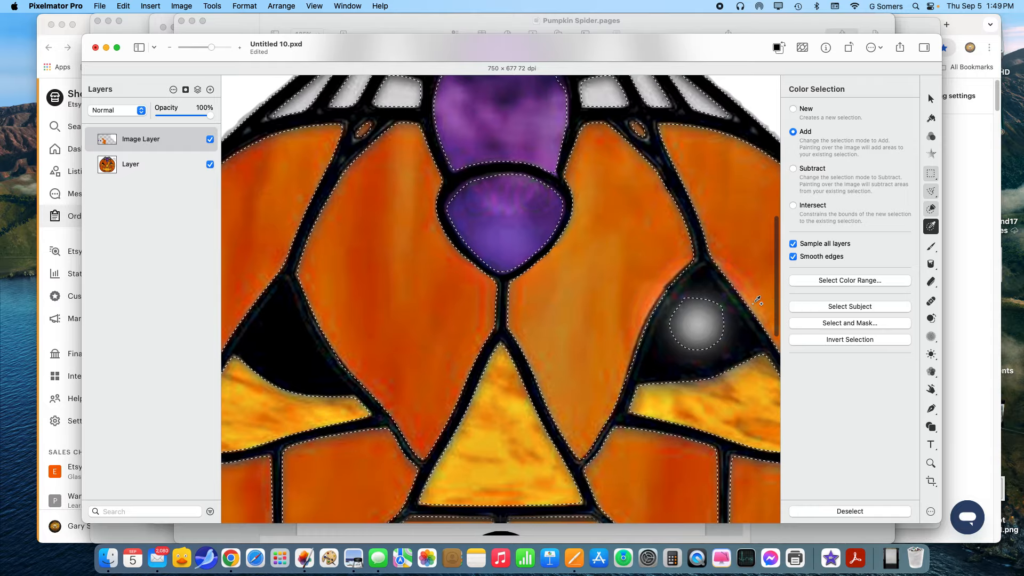
click(931, 210)
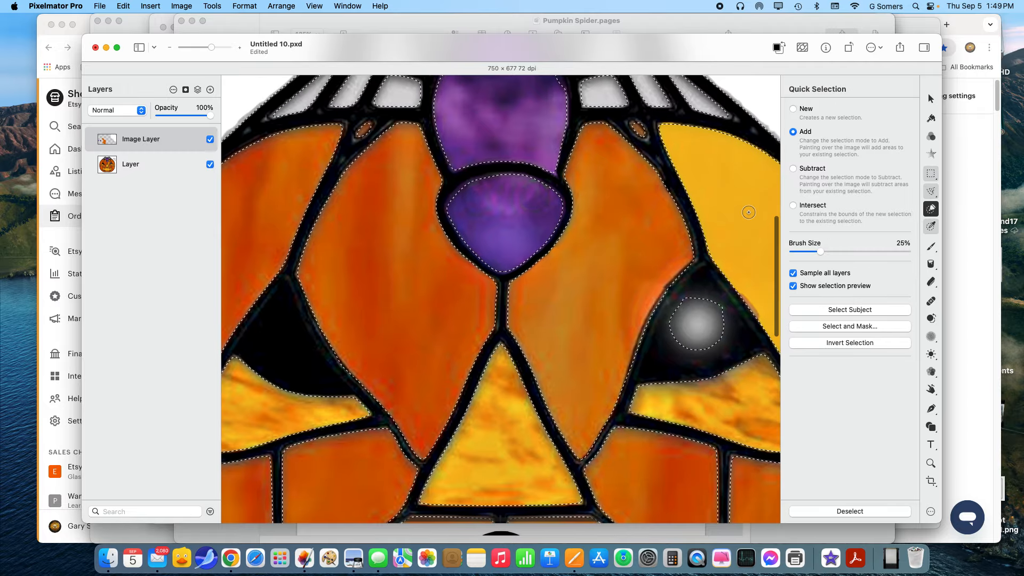
click(931, 191)
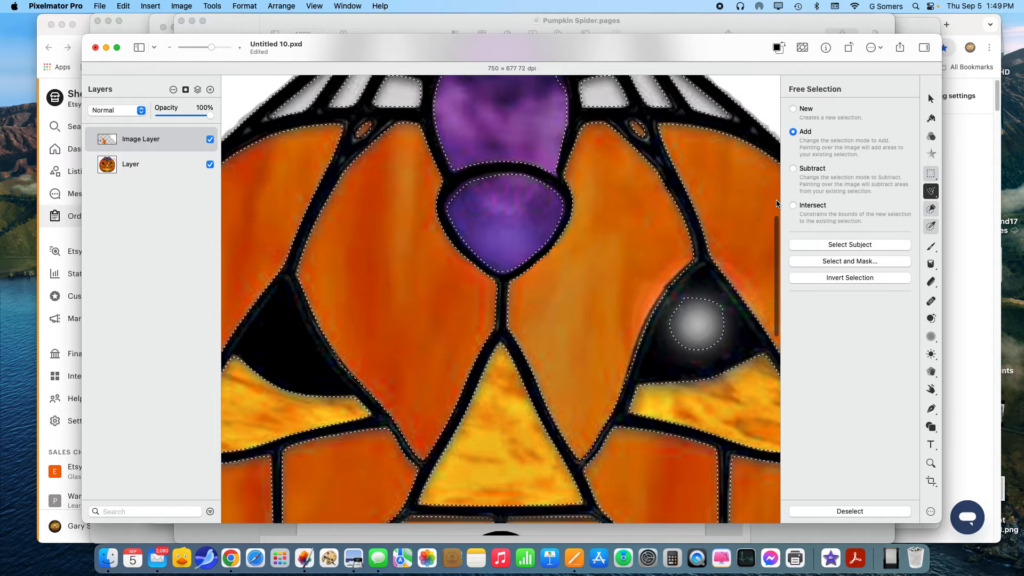
key(super+a)
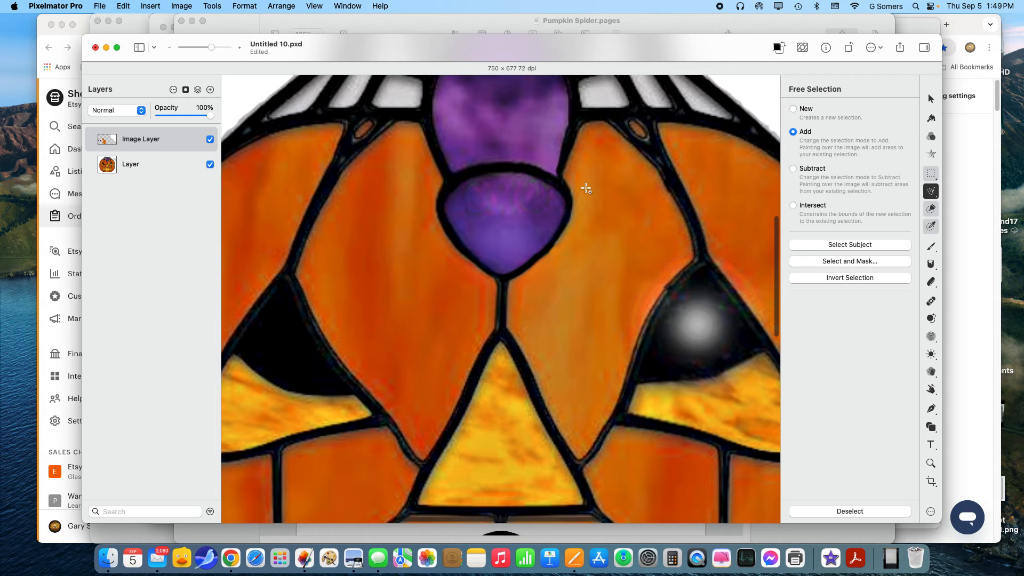
Step: Try to outline the spider's head with a Free Selection in Add mode
click(438, 181)
mouse_move(453, 171)
mouse_down()
mouse_move(485, 158)
mouse_move(556, 169)
mouse_move(579, 205)
mouse_move(560, 259)
mouse_move(512, 281)
mouse_move(475, 279)
mouse_move(431, 249)
mouse_move(424, 185)
mouse_move(437, 180)
mouse_up()
drag(557, 195, 569, 199)
click(568, 199)
scroll(629, 202, right, 10)
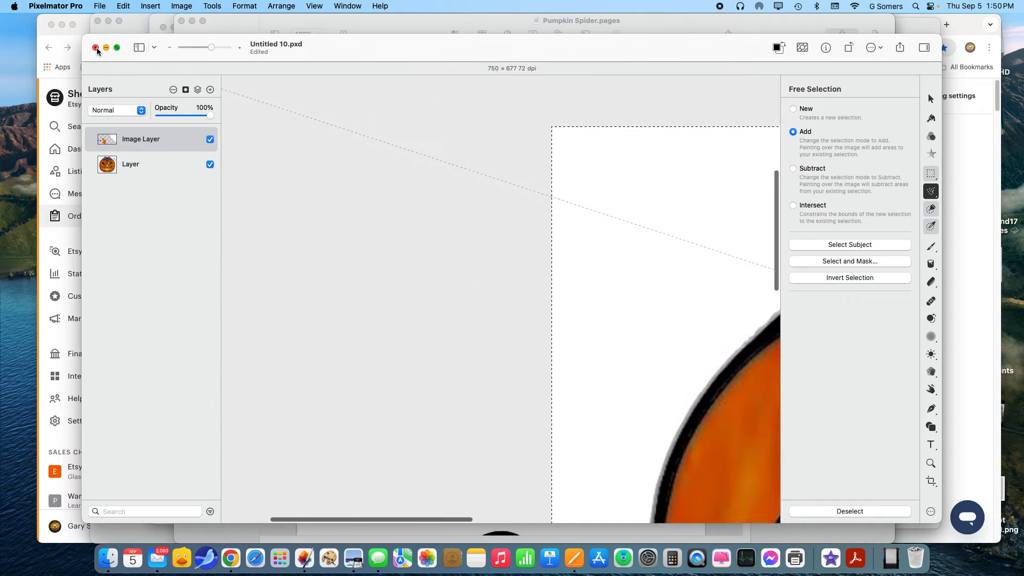
click(95, 47)
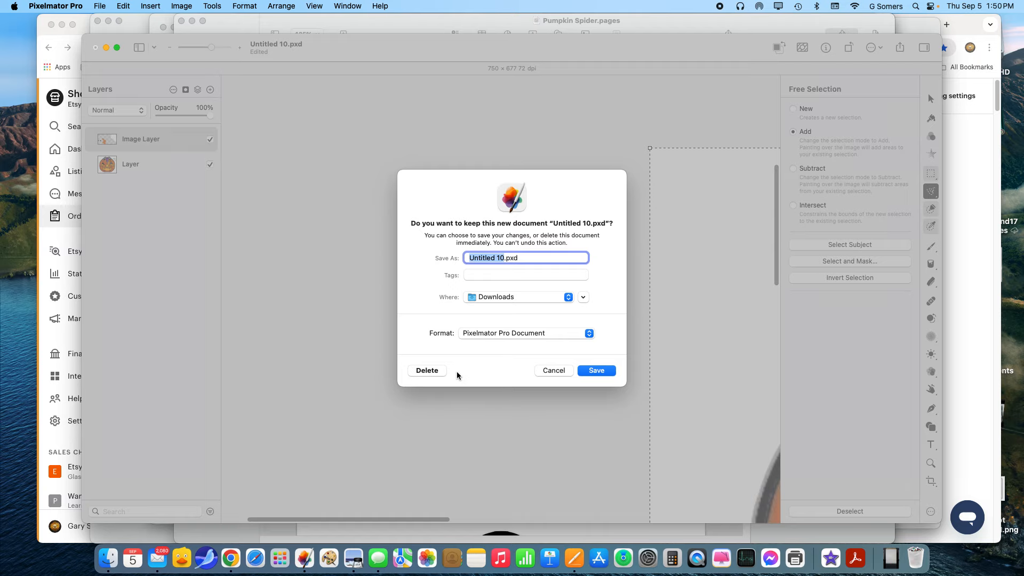
click(557, 372)
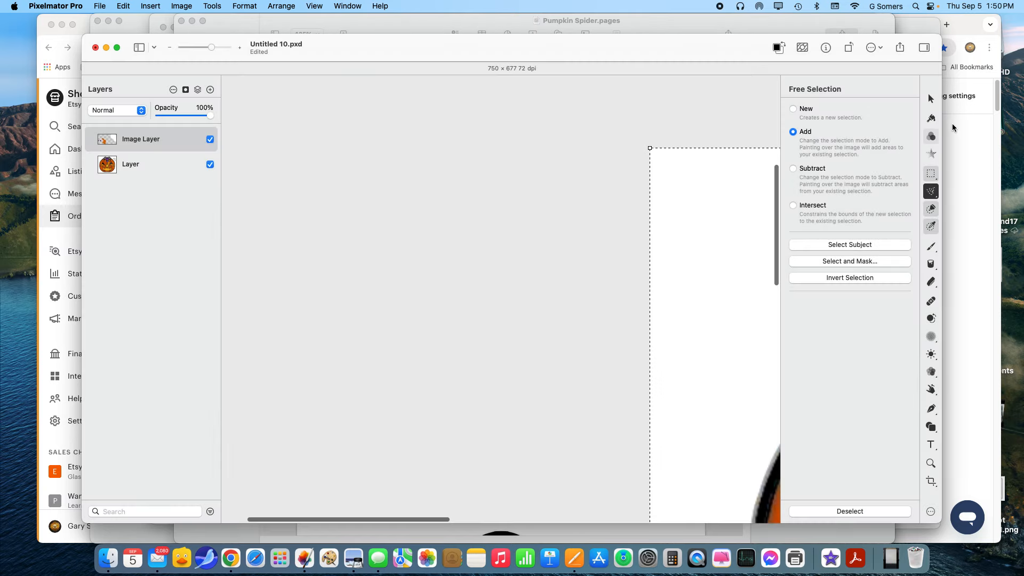
Step: Undo the pumpkin layer's move, the selections, and the repairs to the squiggly line and the spider's eyes
click(930, 99)
mouse_move(692, 230)
mouse_down()
mouse_move(452, 222)
mouse_move(336, 184)
mouse_up()
key(super+z)
key(super+z)
key(super+z)
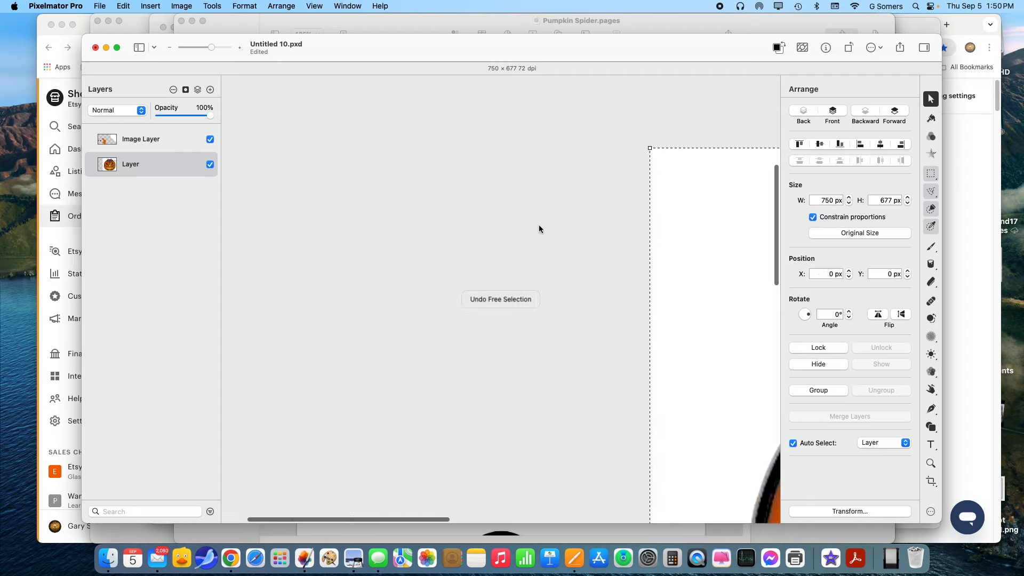
key(super+z)
key(super+z)
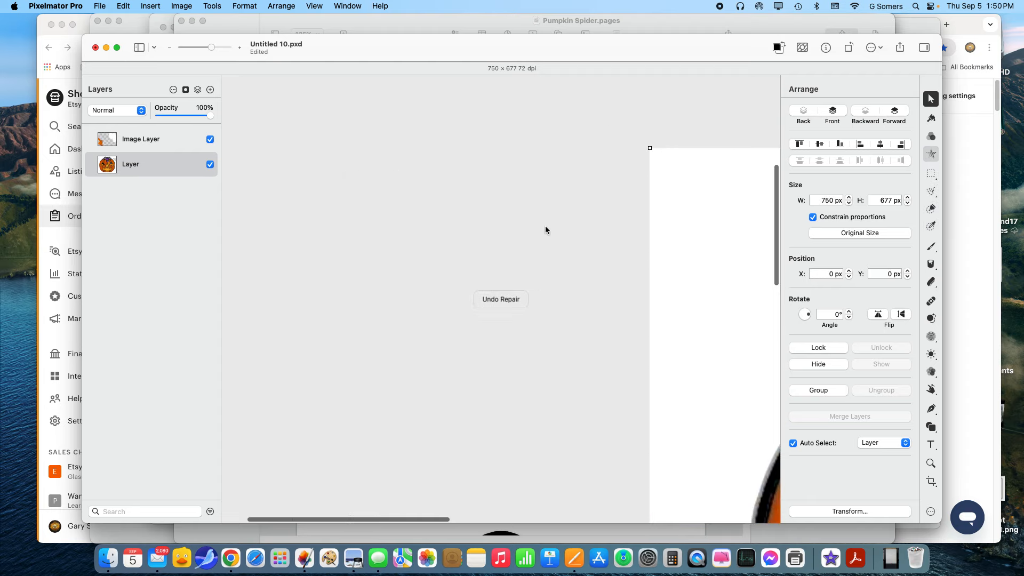
key(super+z)
key(super+z)
drag(434, 517, 580, 521)
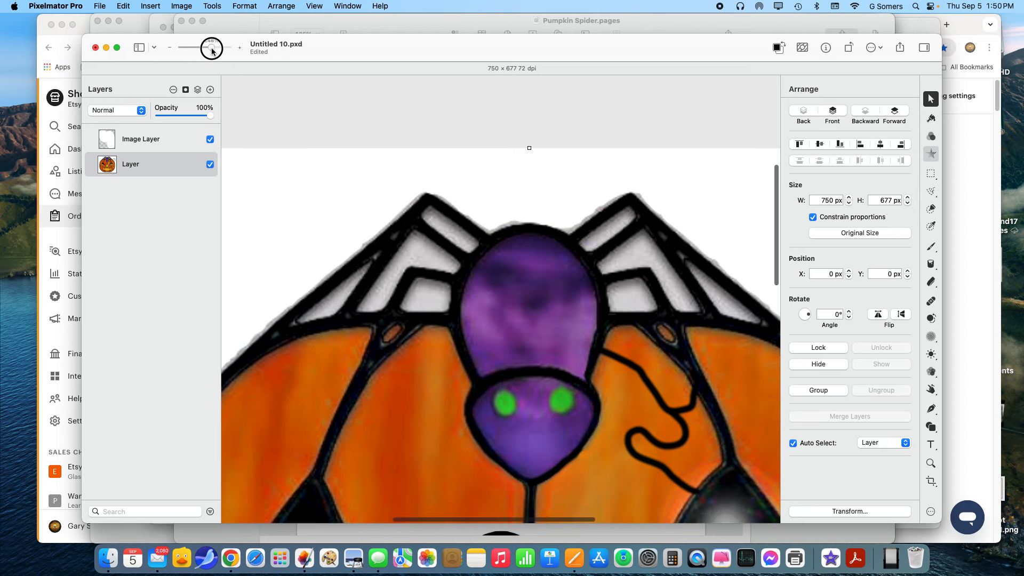
drag(212, 47, 204, 48)
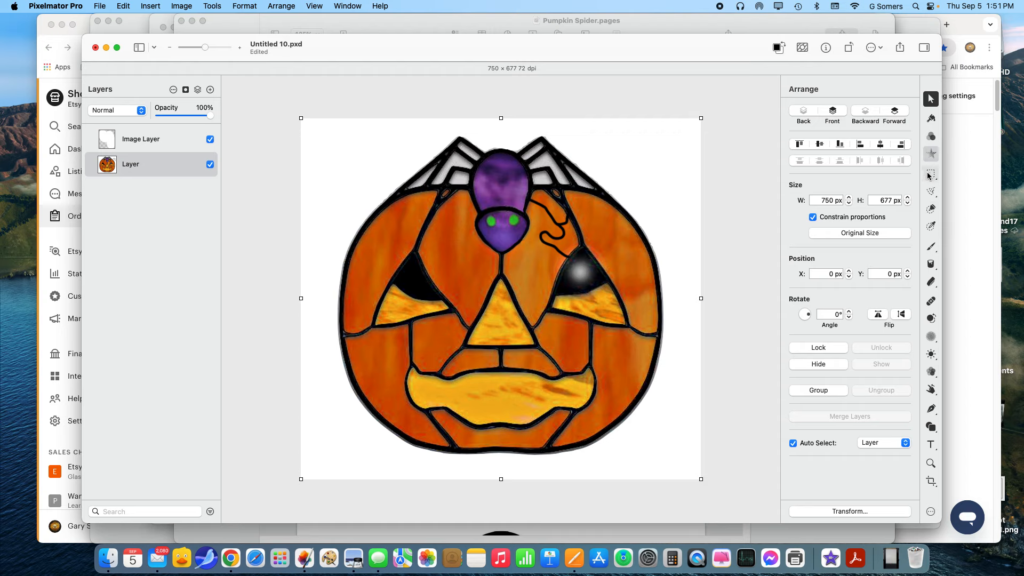
Step: Adjust the pumpkin layer's basic colours to Exposure 67%, Black Point 69% and Clarity -22%
click(930, 137)
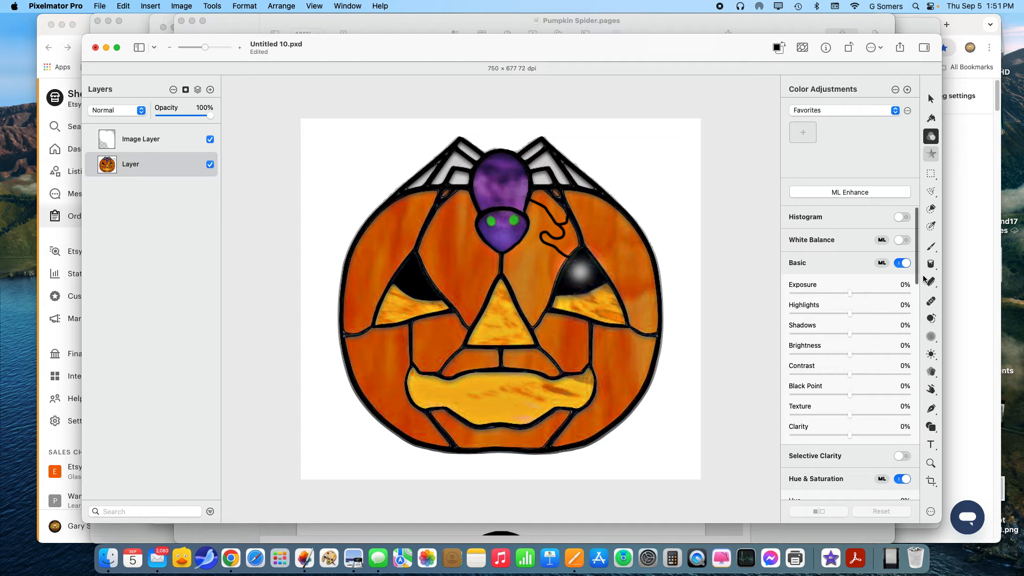
drag(848, 296, 868, 295)
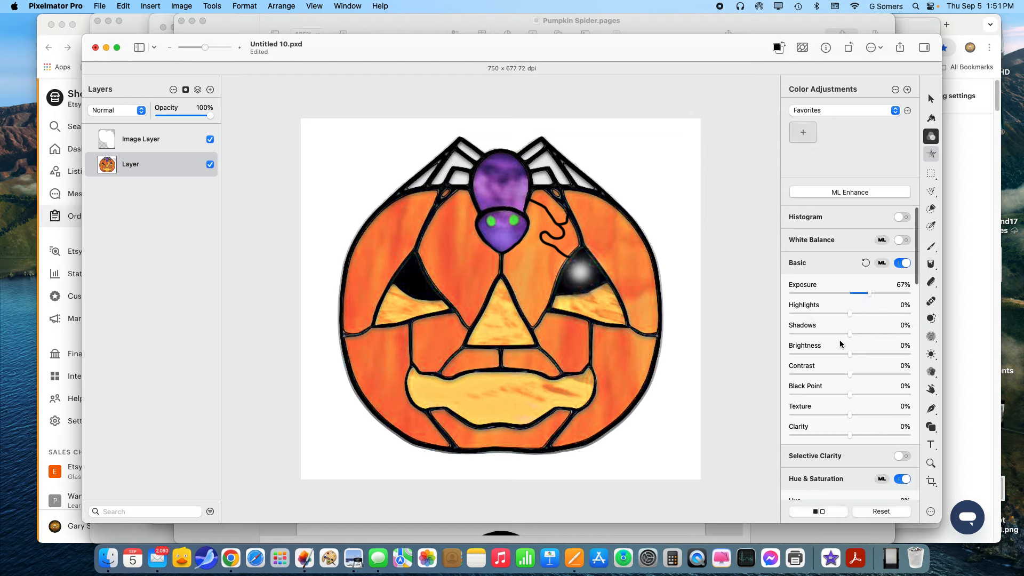
drag(848, 394, 890, 395)
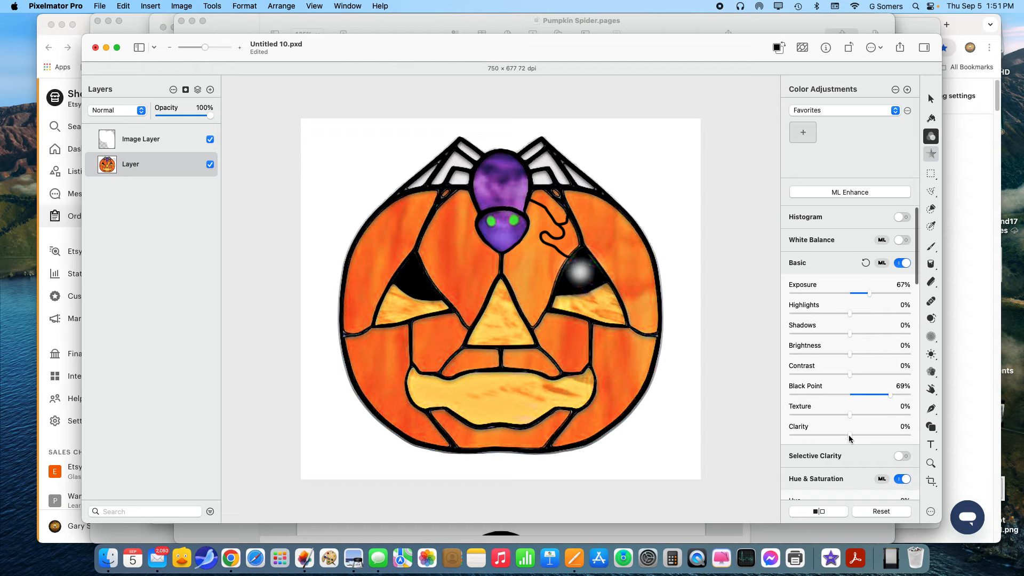
mouse_move(853, 434)
mouse_down()
mouse_move(881, 432)
mouse_move(836, 434)
mouse_up()
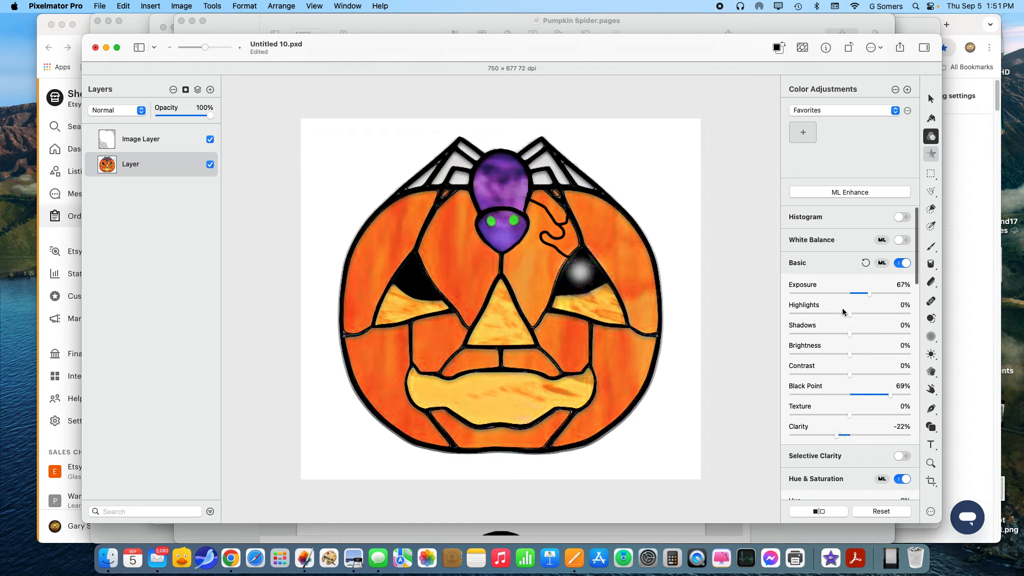
scroll(821, 333, down, 4)
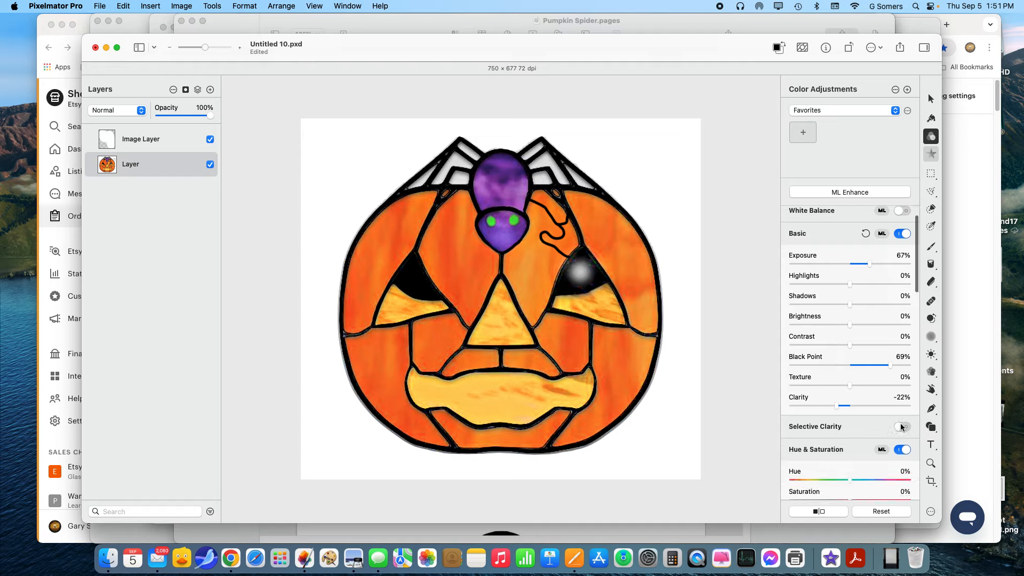
scroll(833, 414, up, 4)
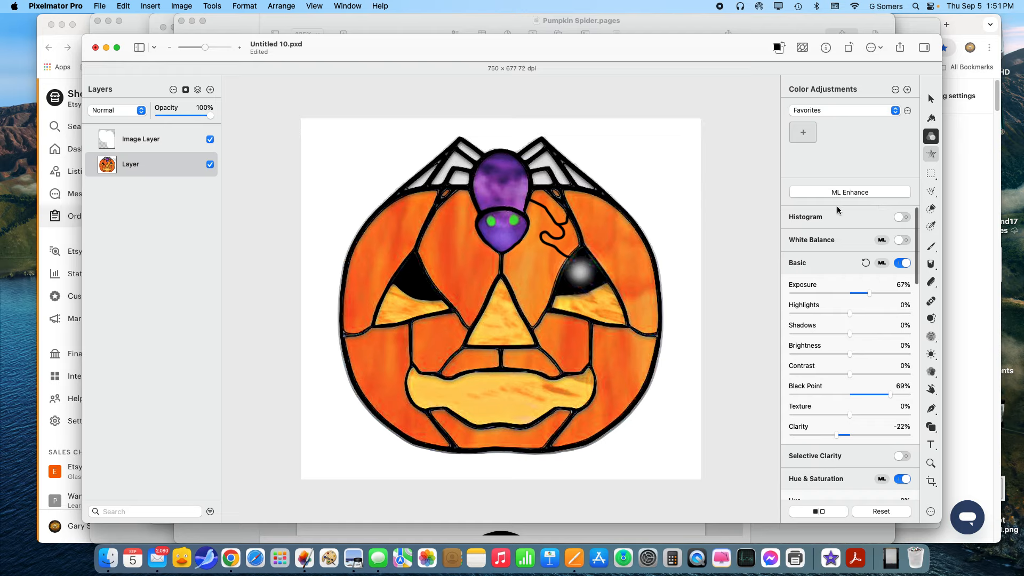
Step: Try ML Enhance on the pumpkin layer's colours and undo it
click(848, 193)
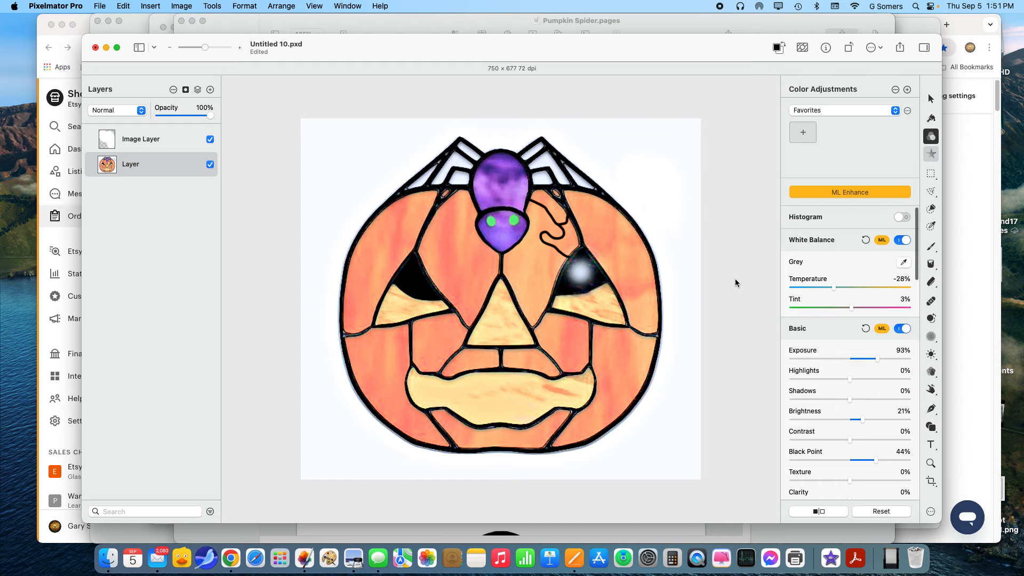
key(super+z)
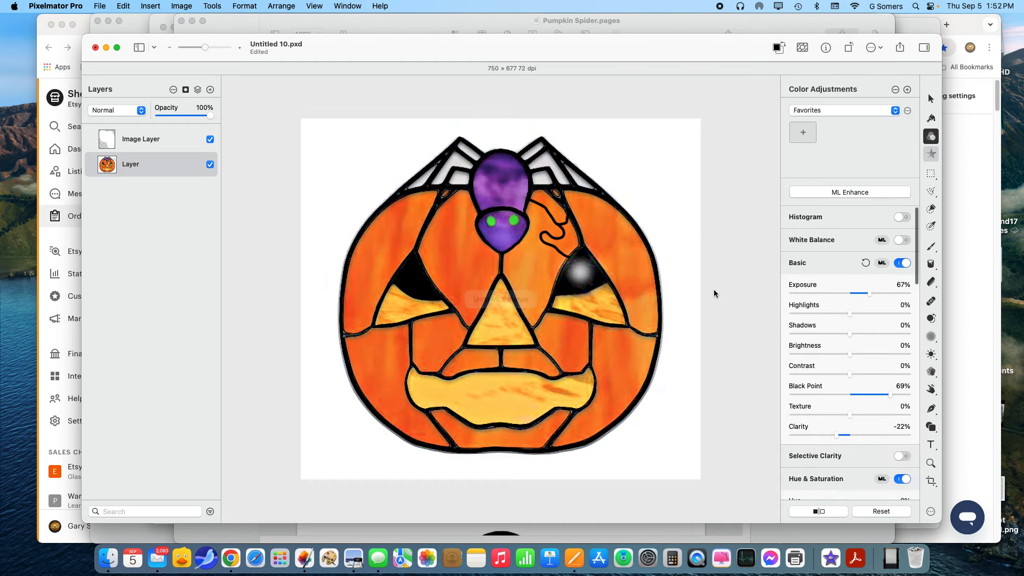
Step: Apply Super Resolution to the stained-glass pumpkin image
drag(205, 47, 214, 50)
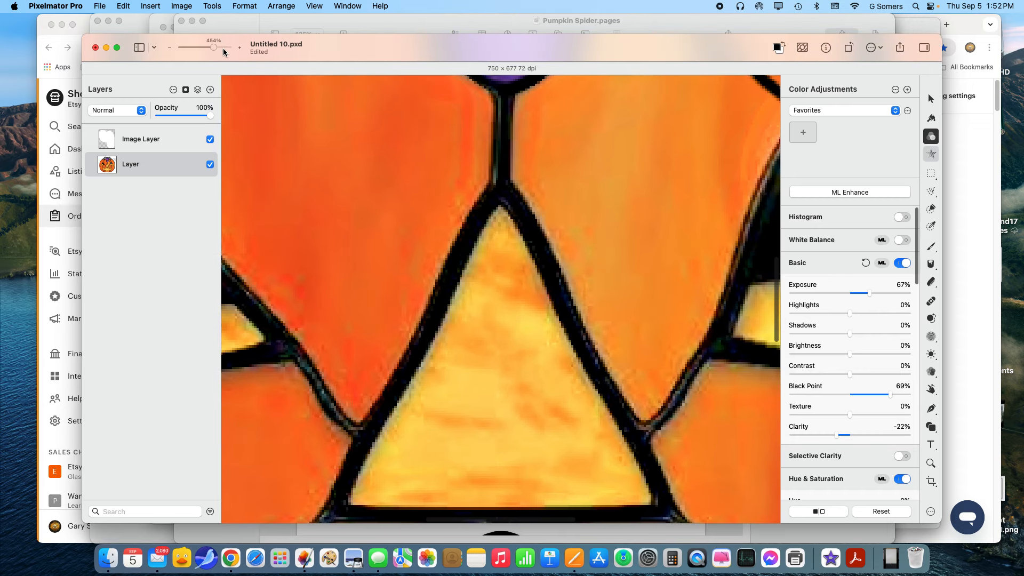
click(215, 7)
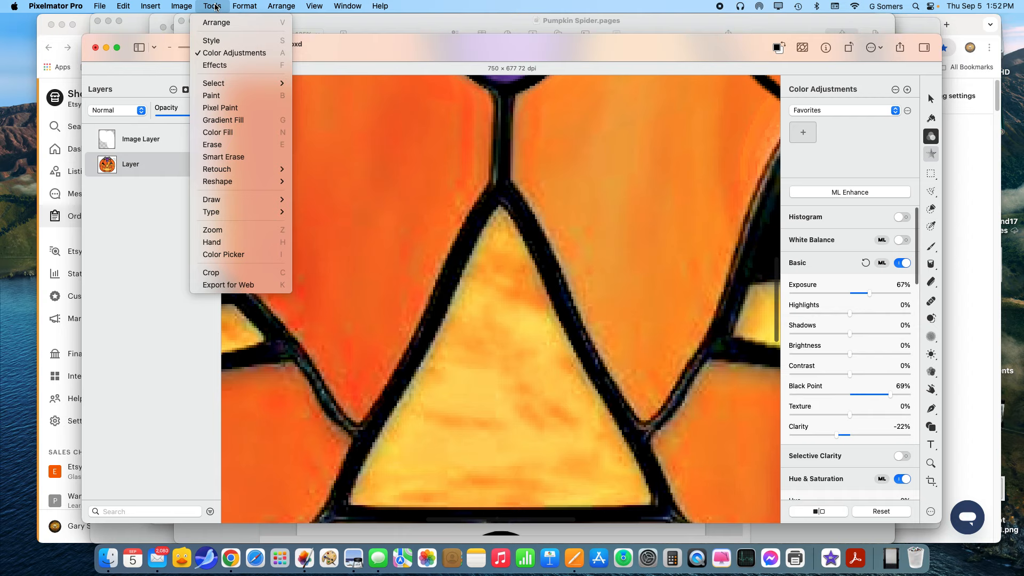
mouse_move(243, 8)
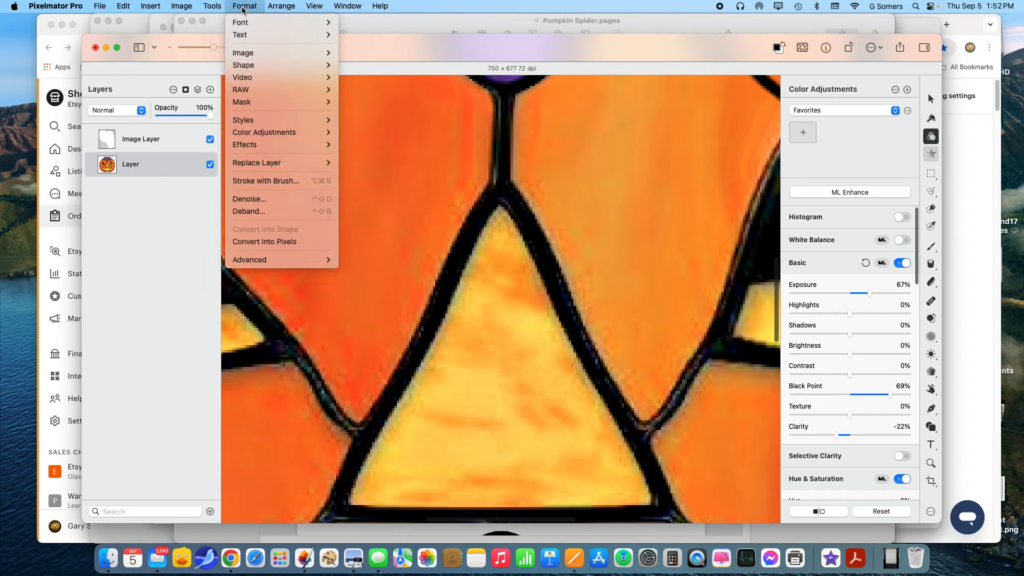
mouse_move(181, 7)
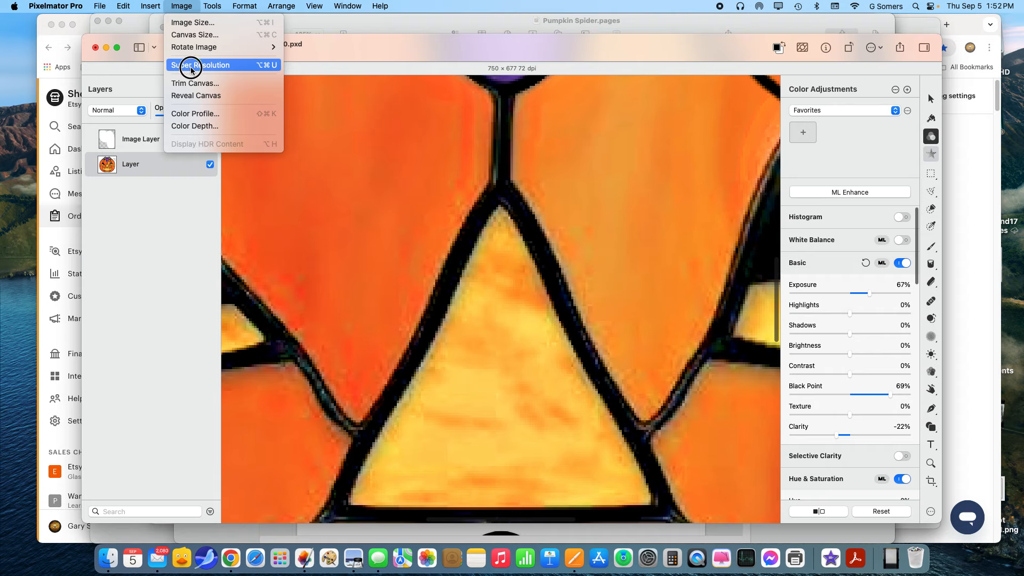
click(191, 69)
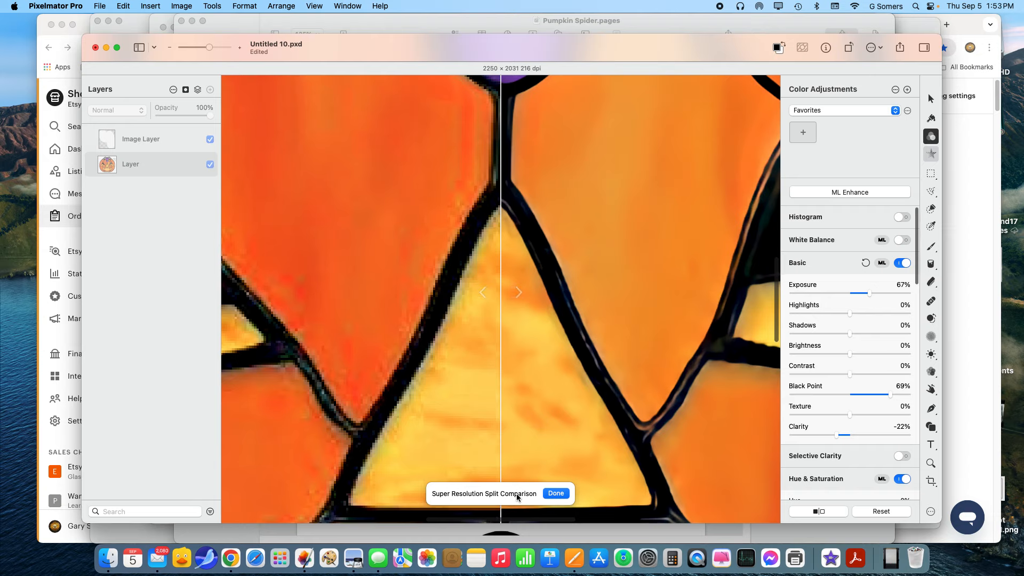
Step: Compare the original and Super Resolution versions of the black lines around the pumpkin's nose
drag(500, 309, 370, 309)
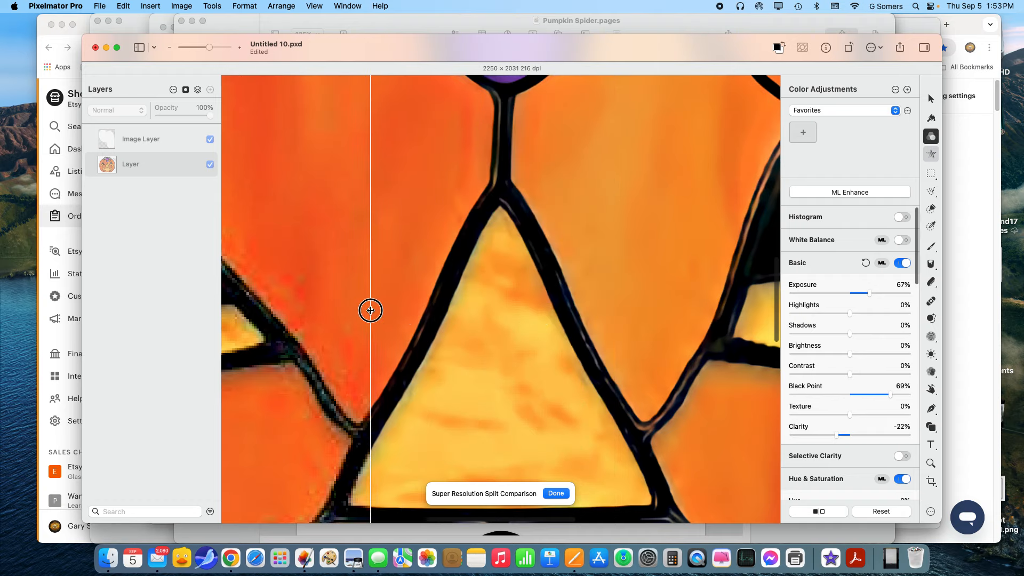
scroll(519, 356, down, 3)
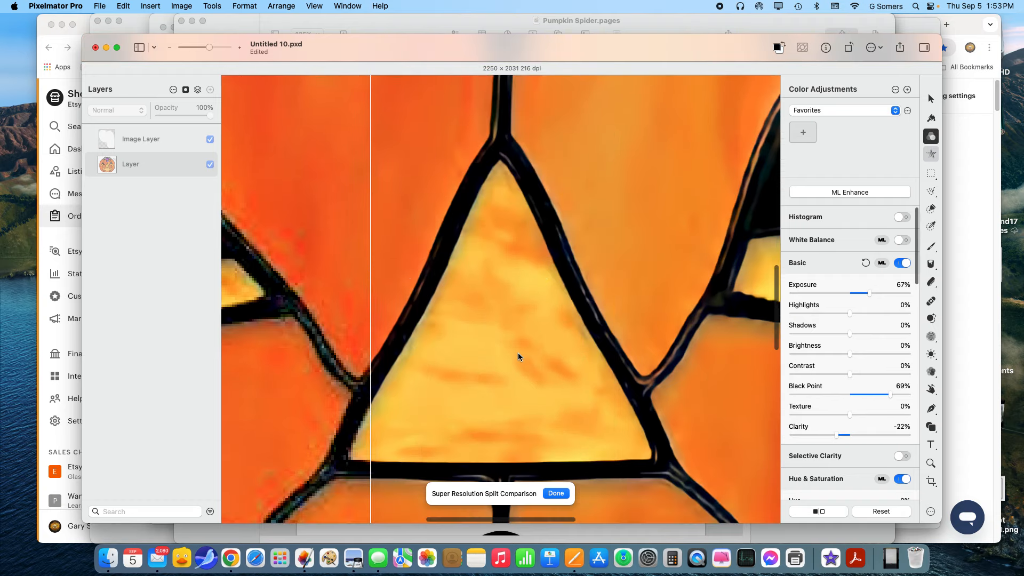
scroll(518, 356, down, 1)
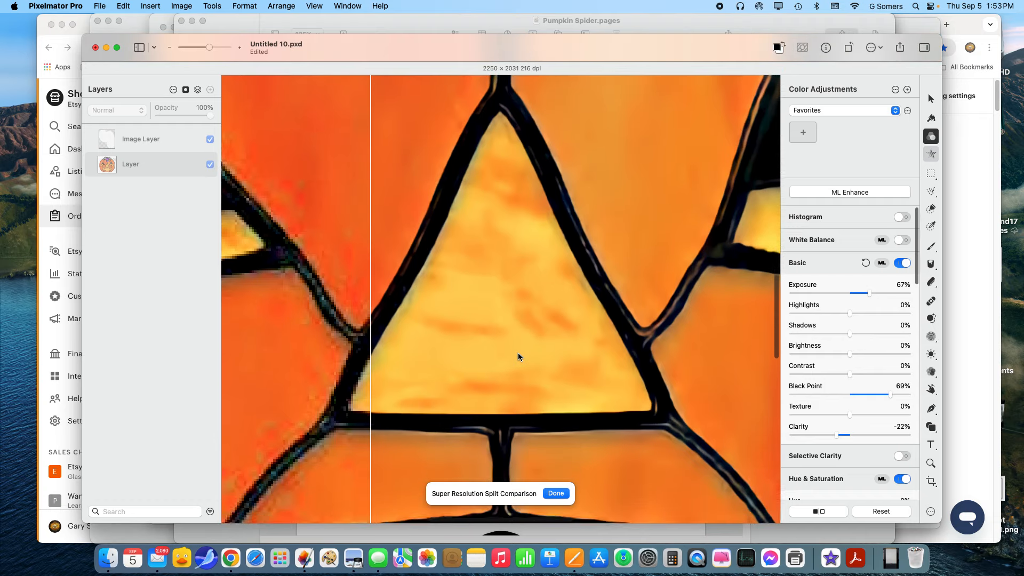
scroll(518, 356, down, 1)
scroll(518, 354, down, 1)
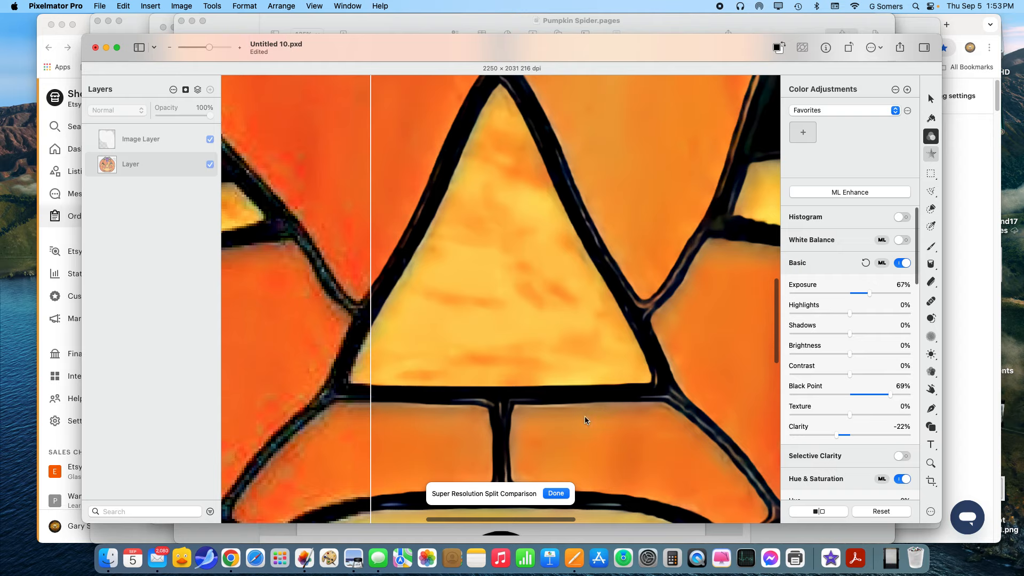
scroll(589, 401, up, 1)
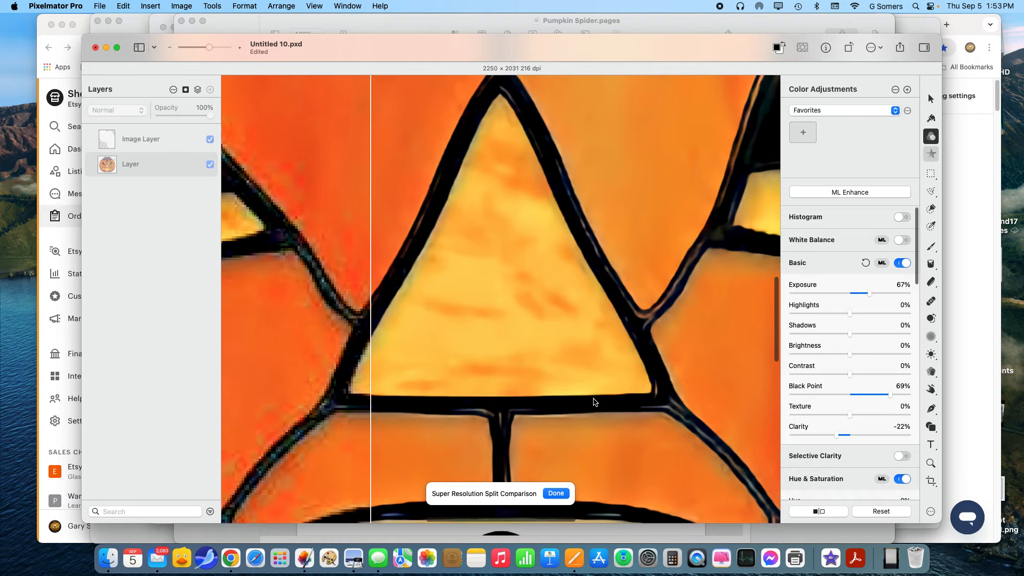
scroll(602, 457, up, 1)
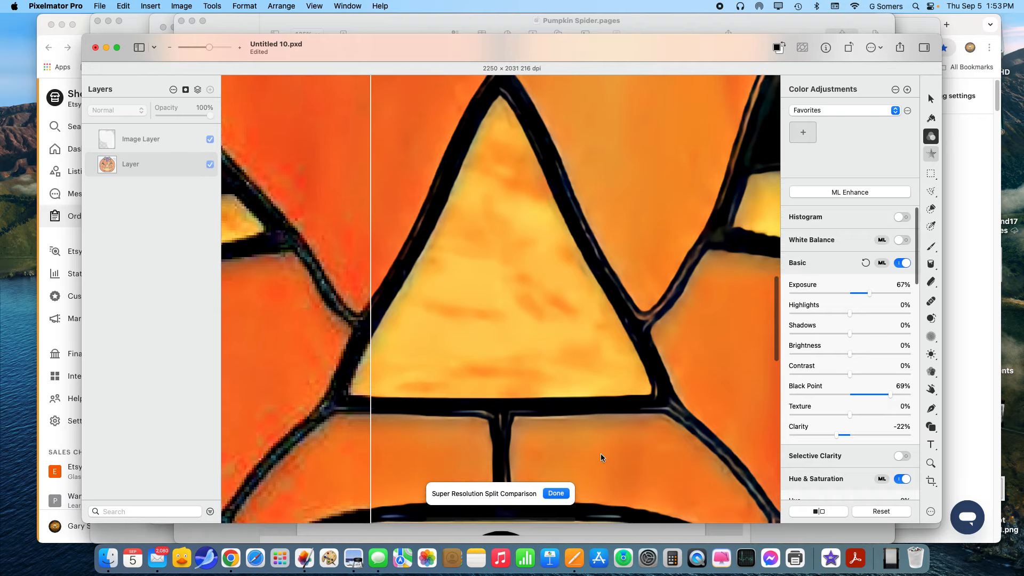
scroll(600, 456, up, 3)
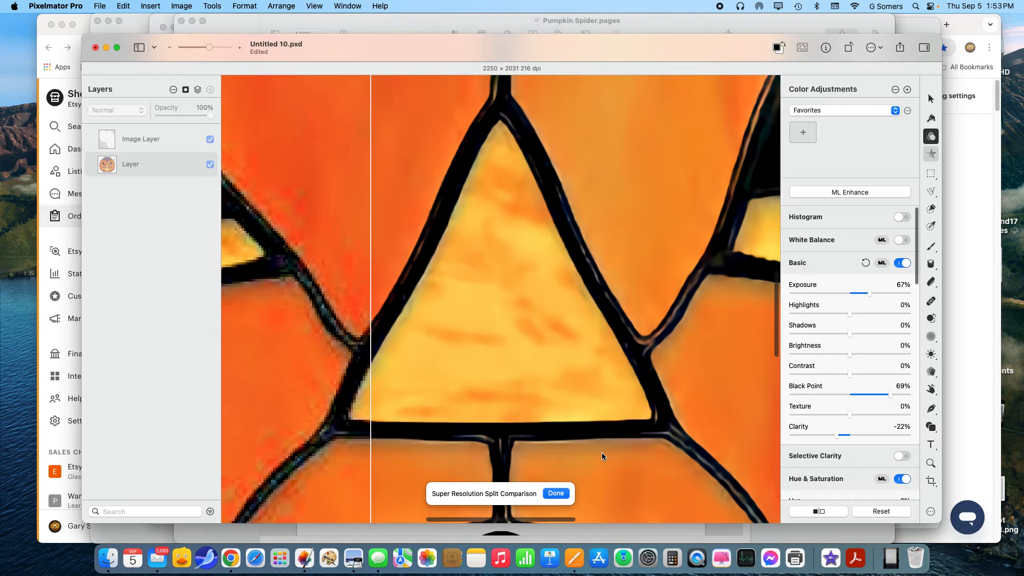
scroll(601, 456, up, 2)
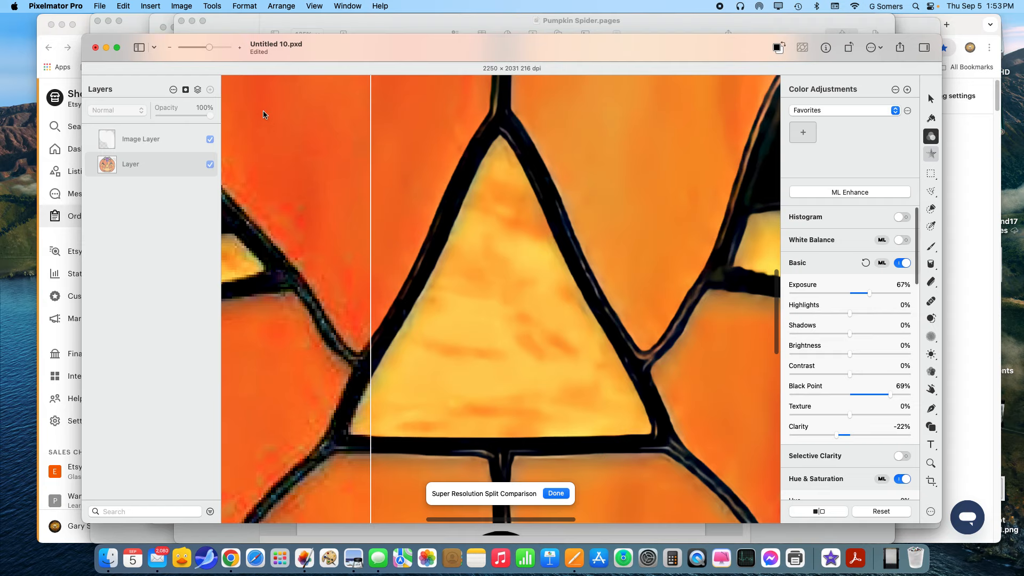
Step: Check the split comparison over the whole pumpkin, accept the Super Resolution result, and undo it
click(210, 48)
drag(210, 49, 195, 50)
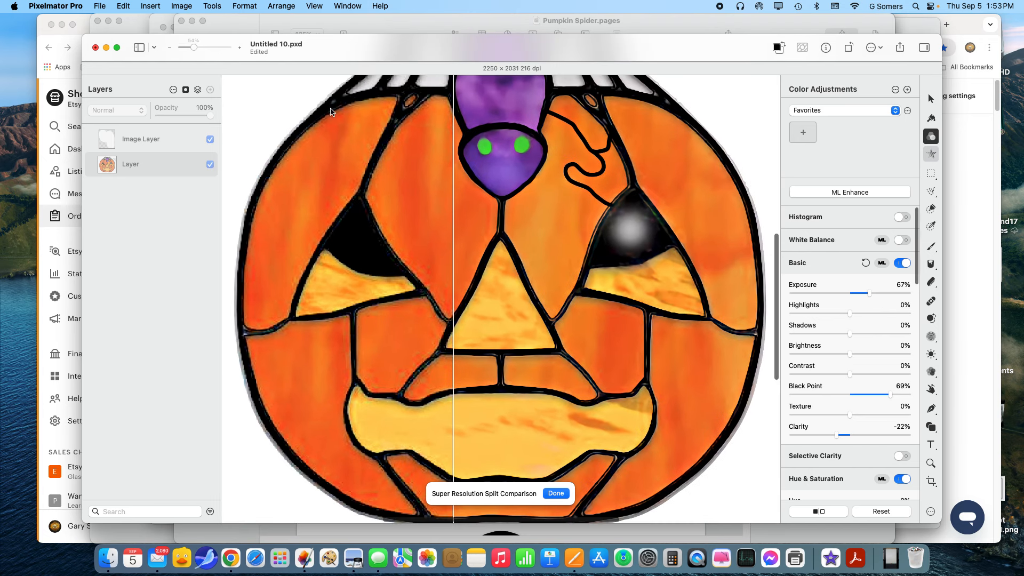
click(561, 490)
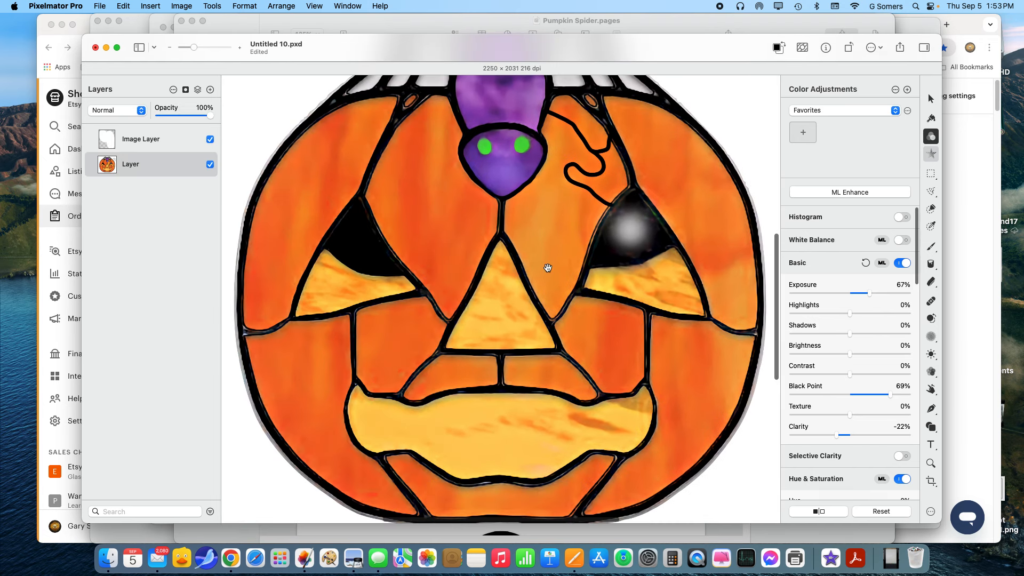
key(super+z)
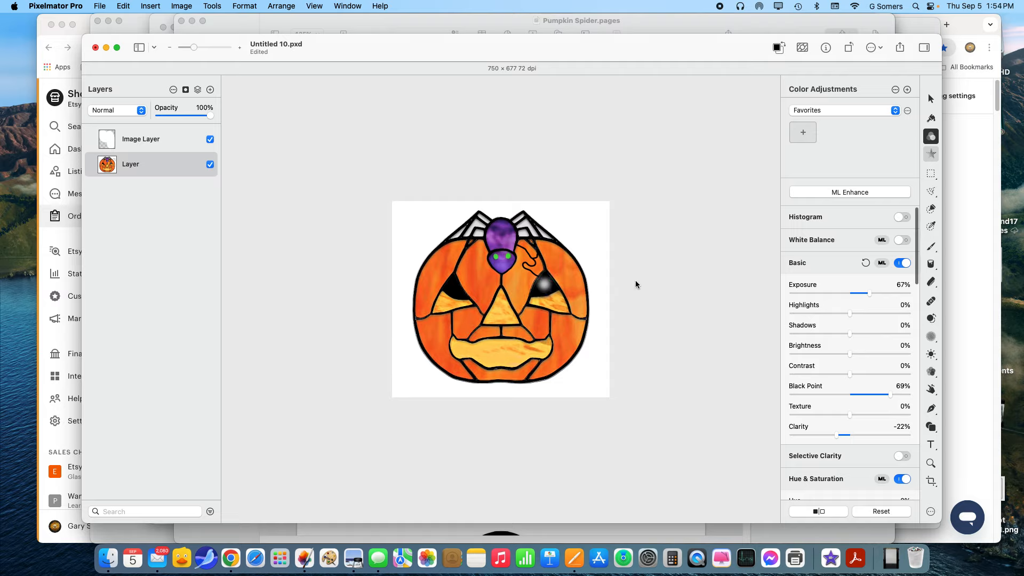
Step: Switch to Pumpkin Spider.pages in Pages and turn off Constrain proportions for the pumpkin outline on page 2
click(589, 529)
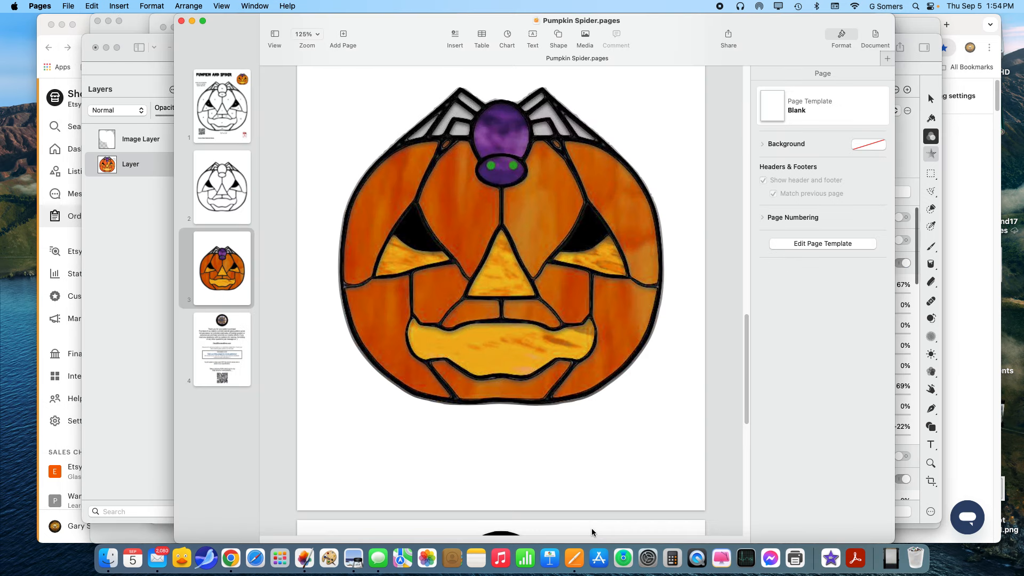
click(233, 196)
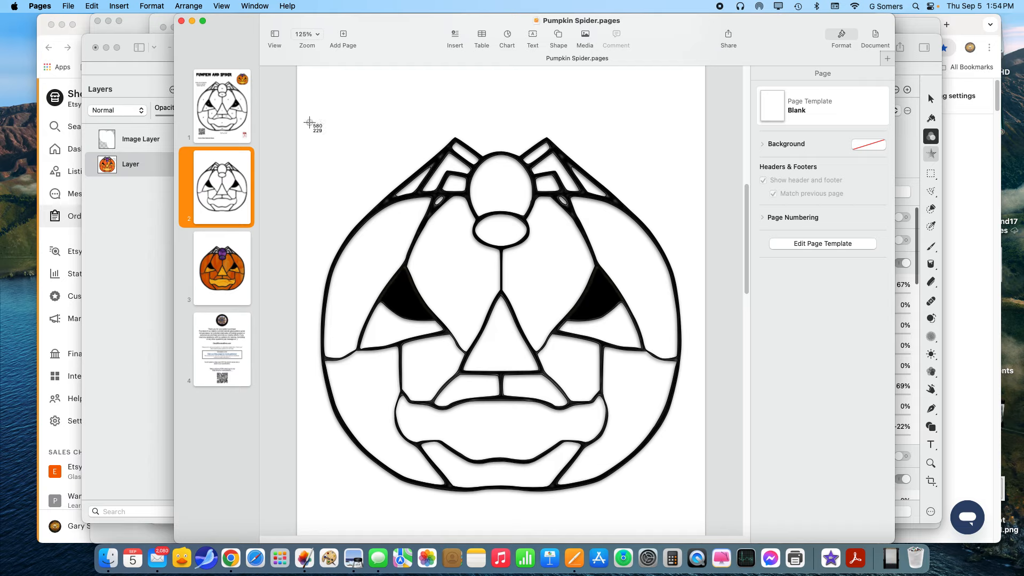
drag(309, 122, 696, 514)
click(612, 291)
click(864, 73)
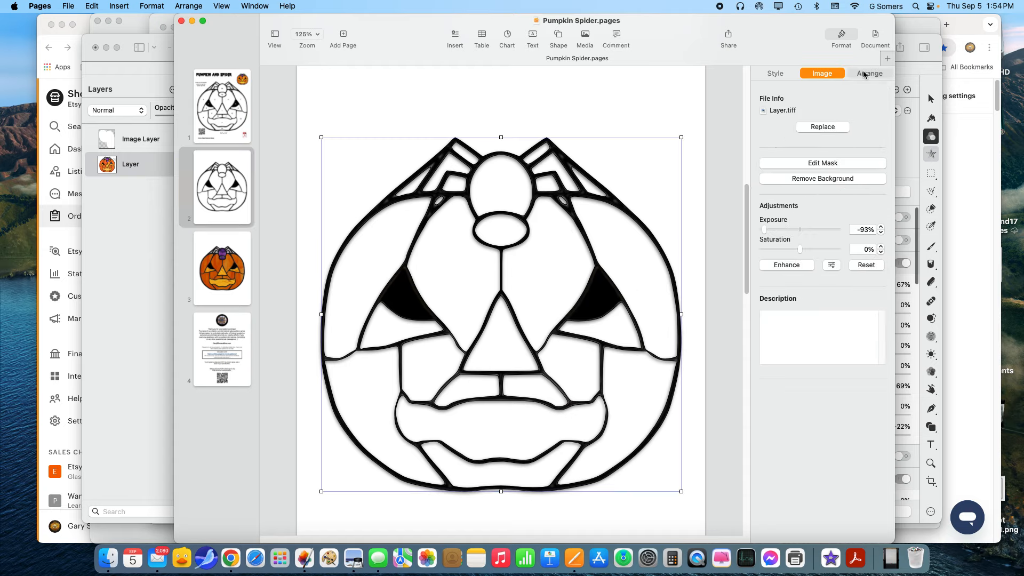
click(800, 246)
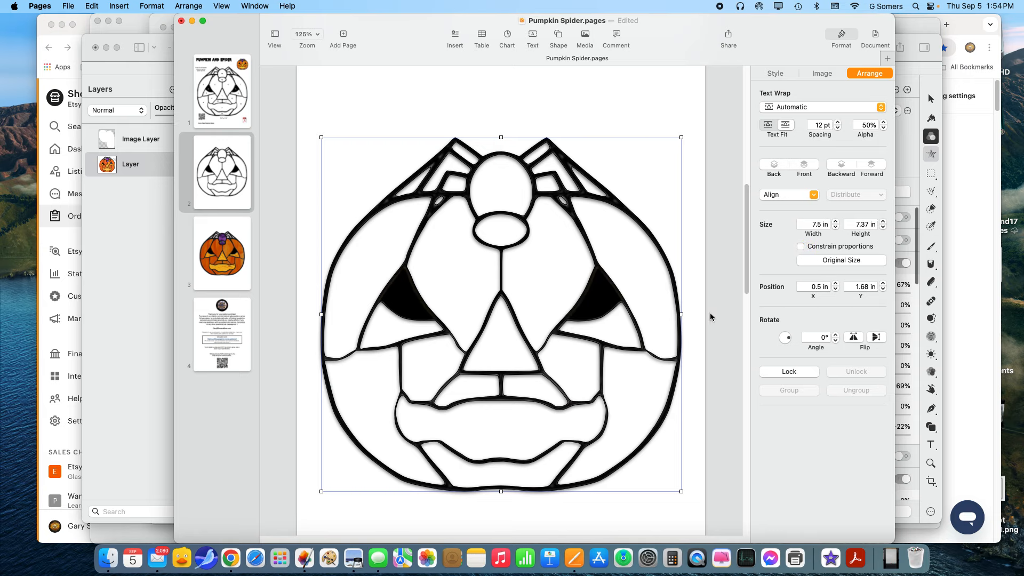
Step: Stretch the pumpkin outline on page 2 to 7.75 in wide and flatten it to 6.49 in high
drag(680, 314, 692, 315)
drag(507, 137, 505, 180)
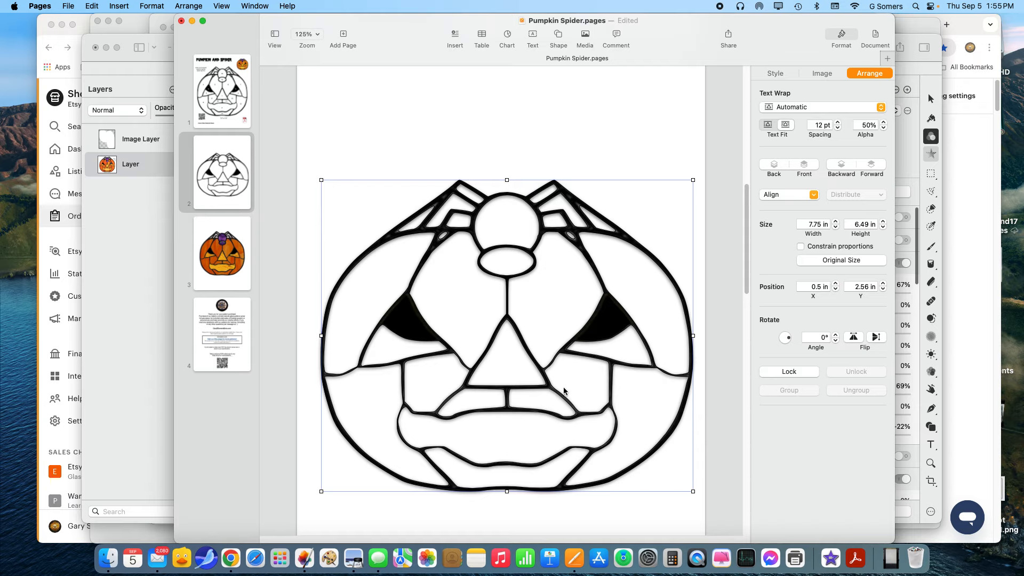
scroll(562, 379, down, 2)
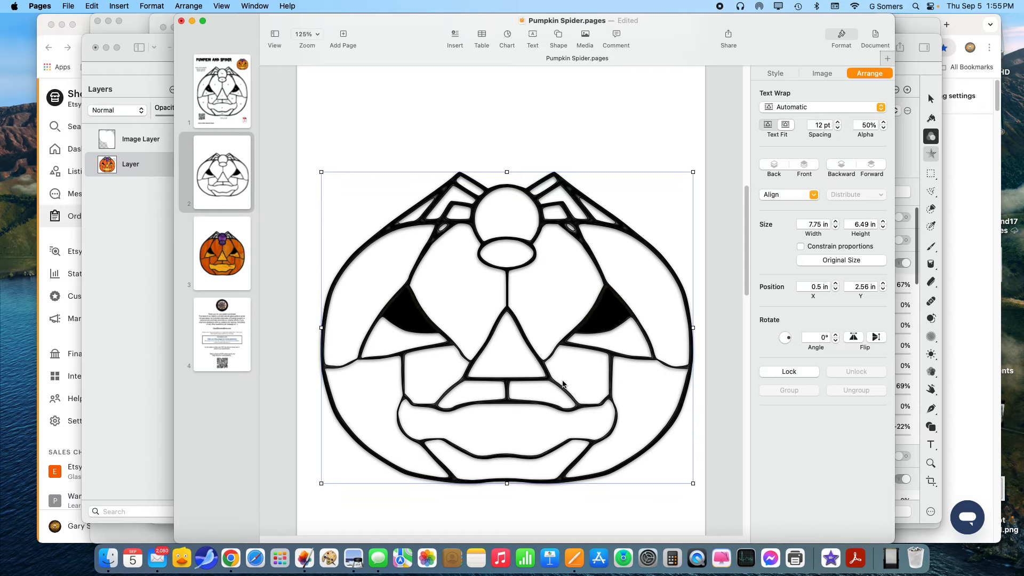
scroll(562, 381, down, 3)
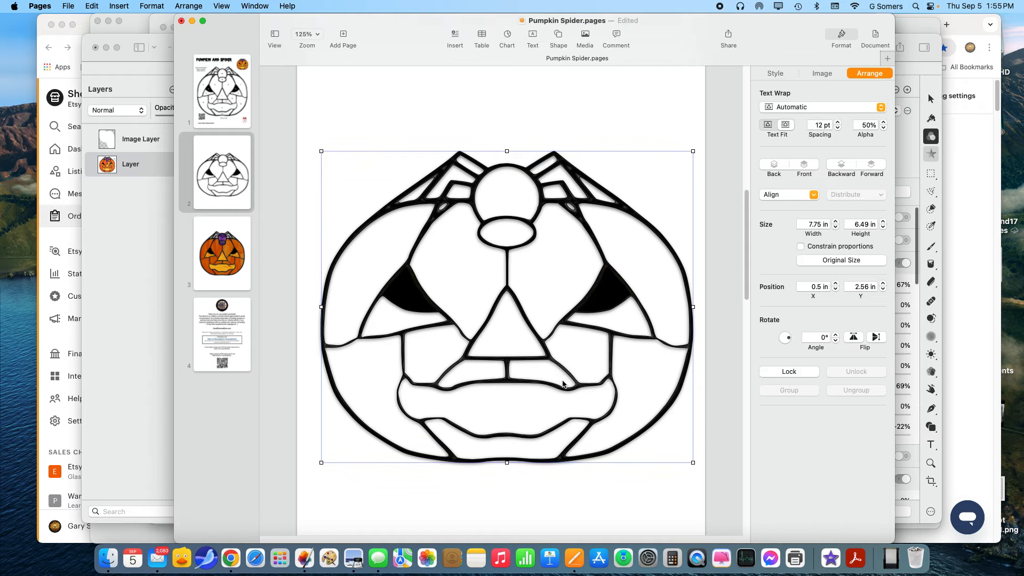
scroll(564, 384, up, 1)
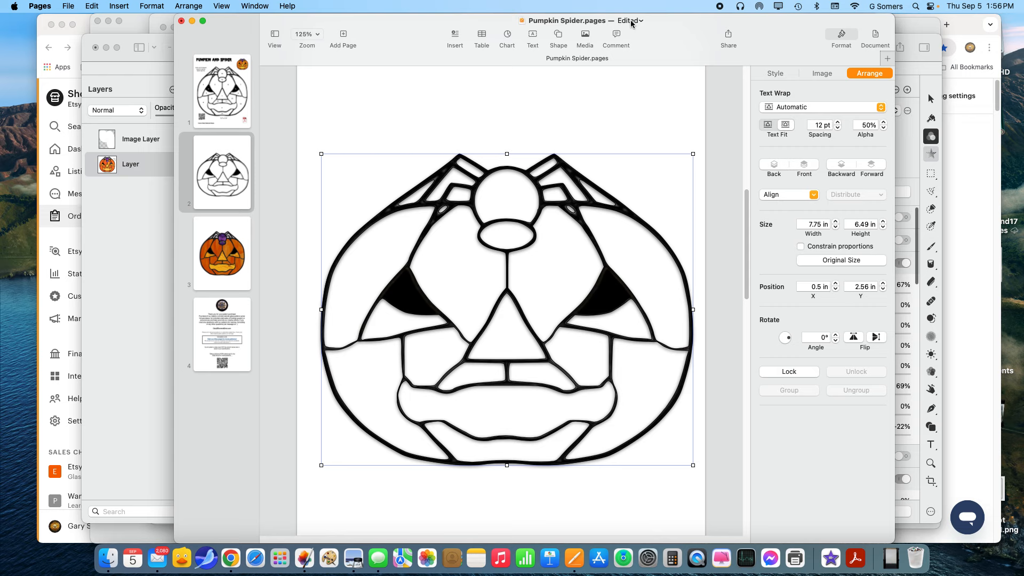
Step: Undo the pumpkin outline's resizing and close Pumpkin Spider.pages, reverting its changes
key(super+z)
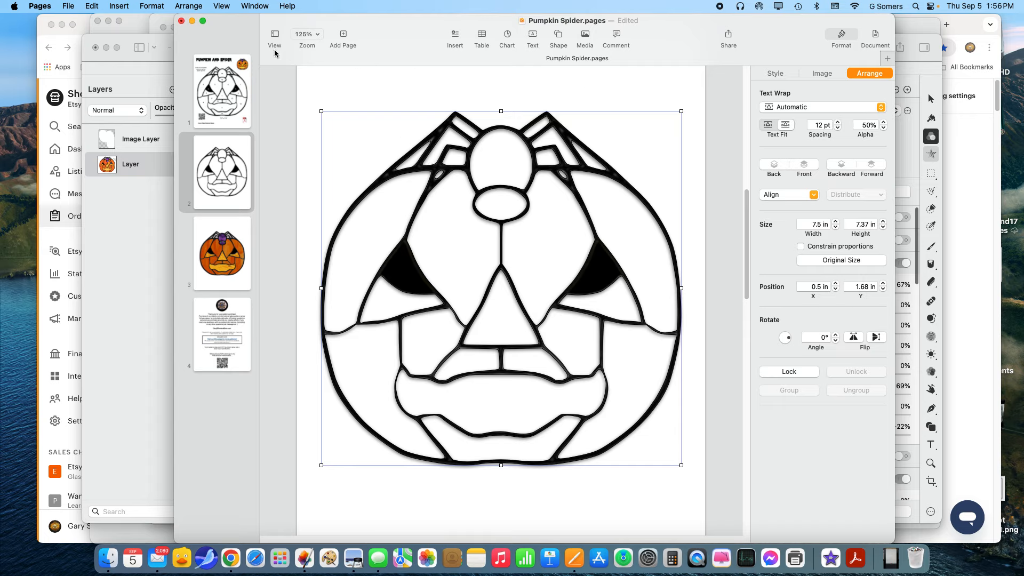
click(181, 21)
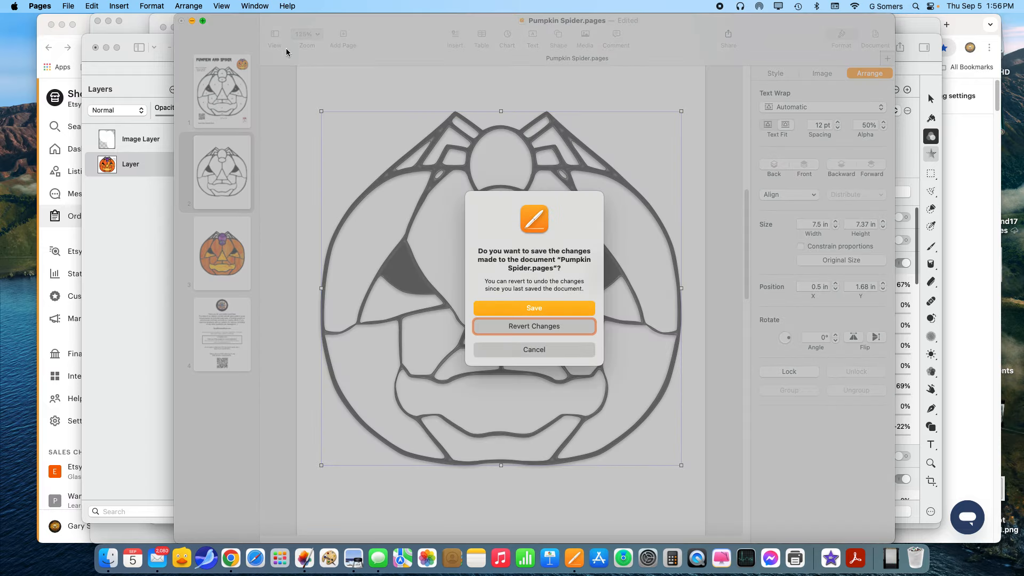
click(542, 326)
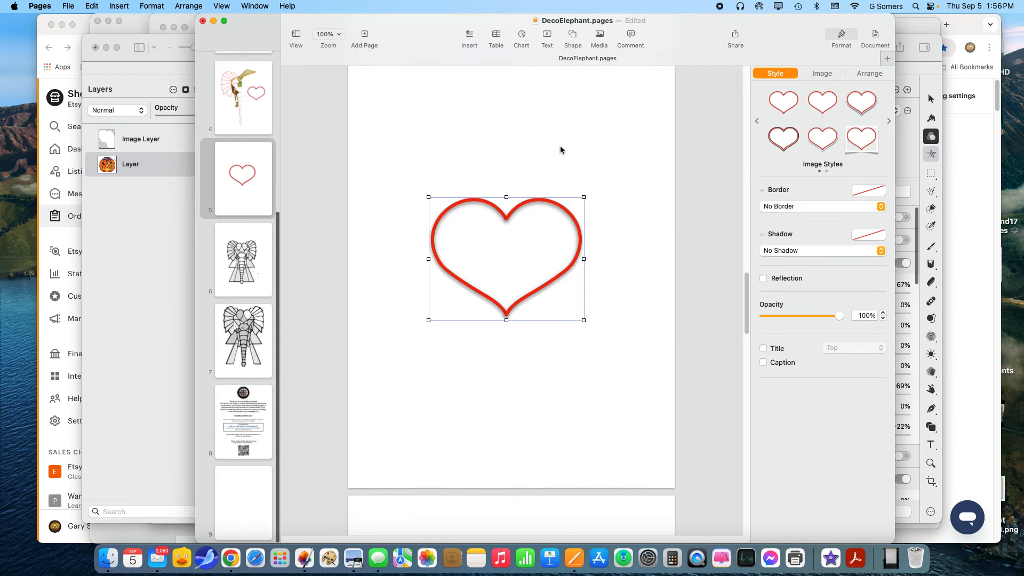
Step: Reopen the recent document Pumpkin Spider.pages and show the pumpkin outline on page 2
click(68, 6)
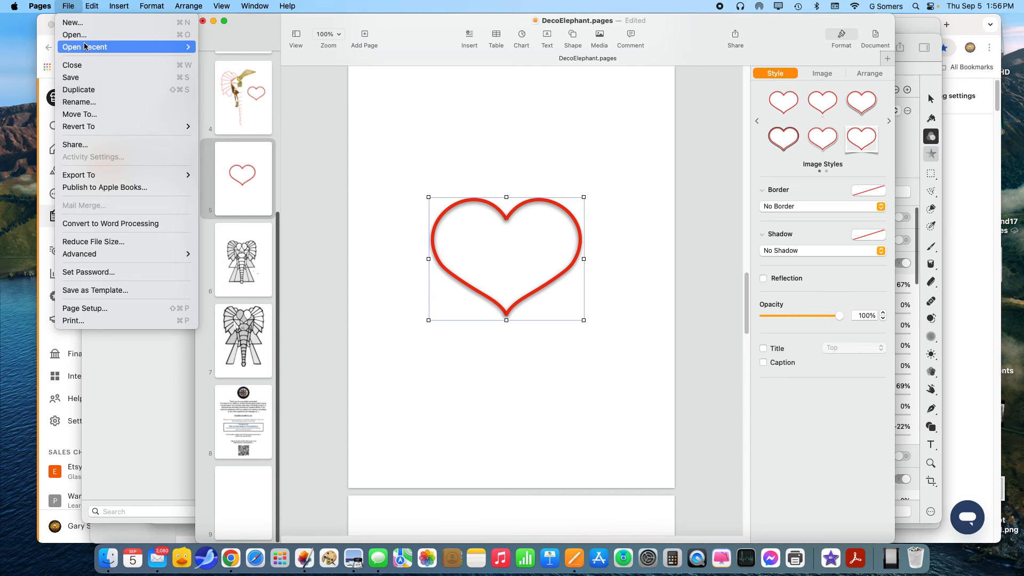
mouse_move(85, 46)
click(245, 46)
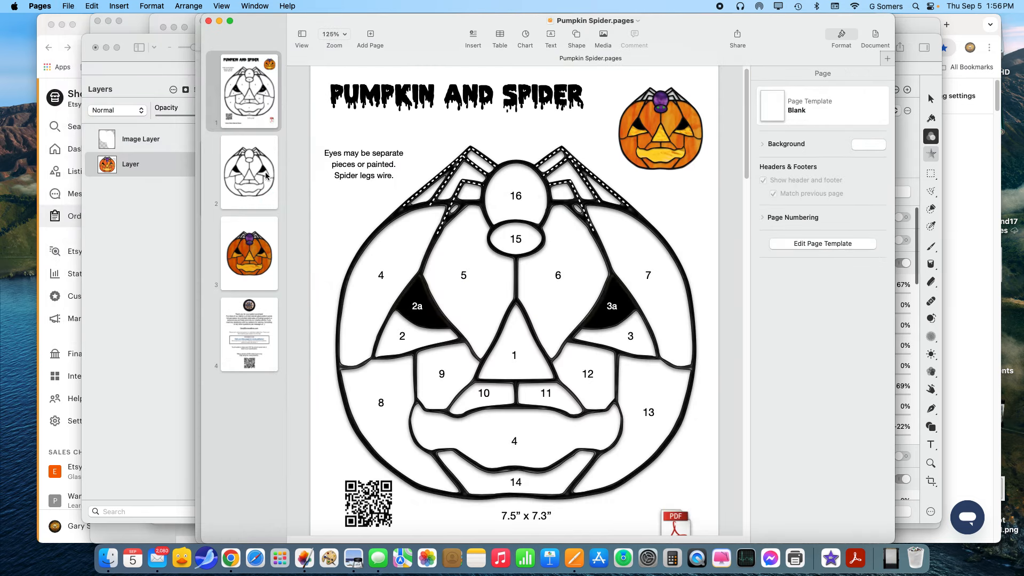
click(254, 176)
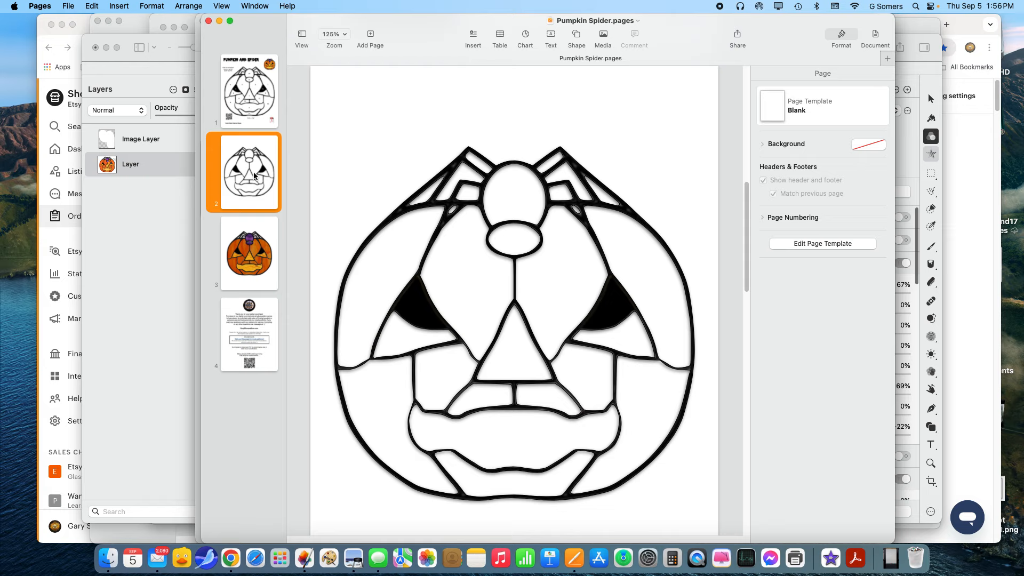
scroll(625, 246, down, 2)
scroll(625, 246, down, 2)
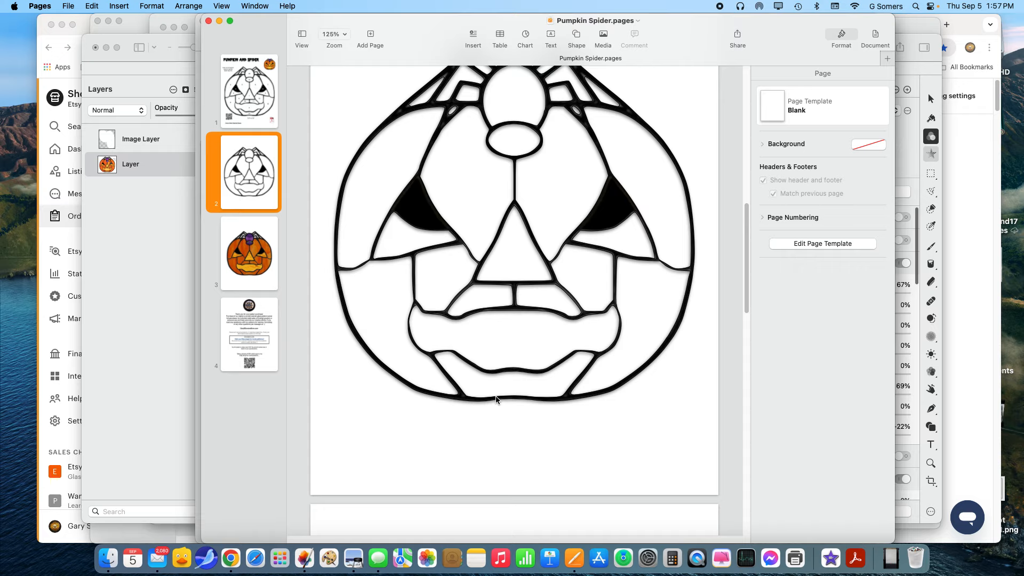
Step: Open the Time Machine settings and select the backup disk to view its backup details
click(759, 7)
click(759, 7)
click(798, 7)
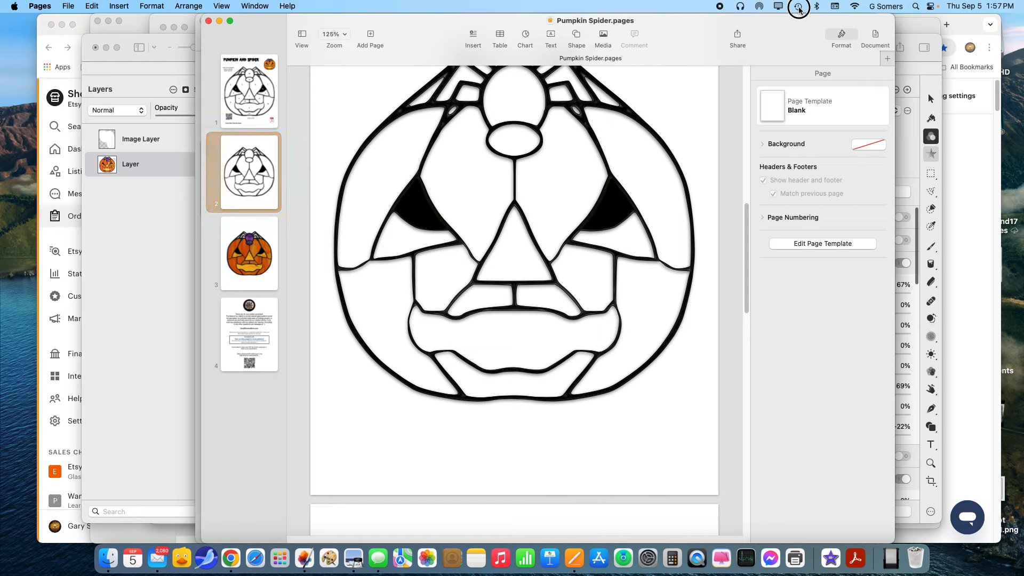
click(830, 90)
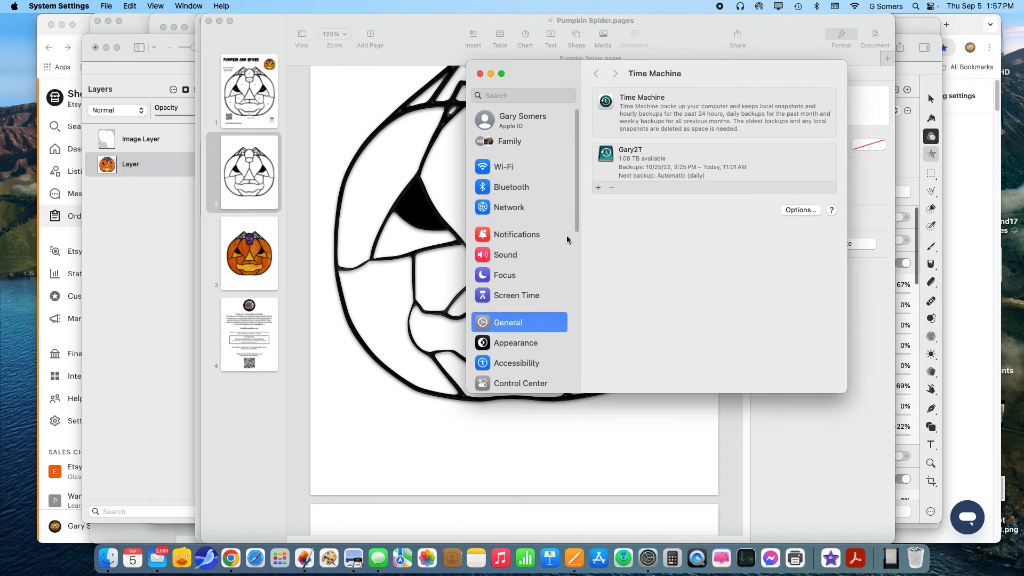
click(635, 156)
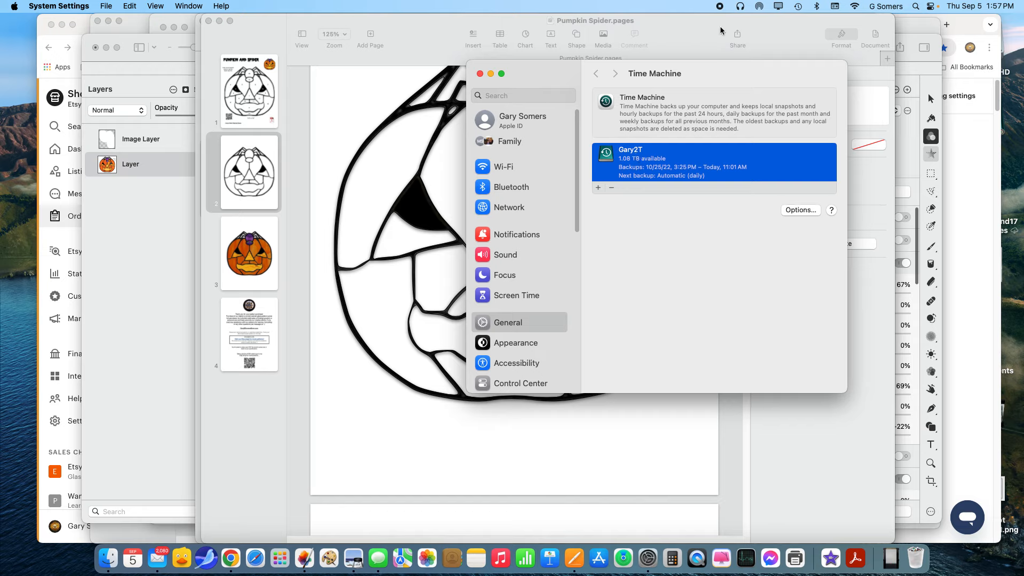
Step: Browse the Time Machine backups of the Etsy Patterns folder and exit without restoring anything
click(799, 7)
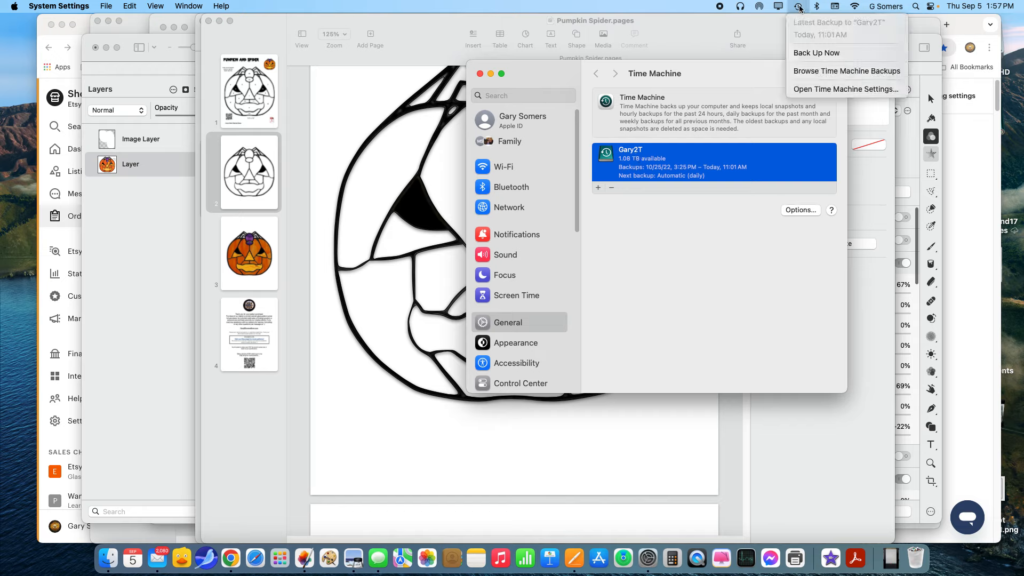
click(823, 73)
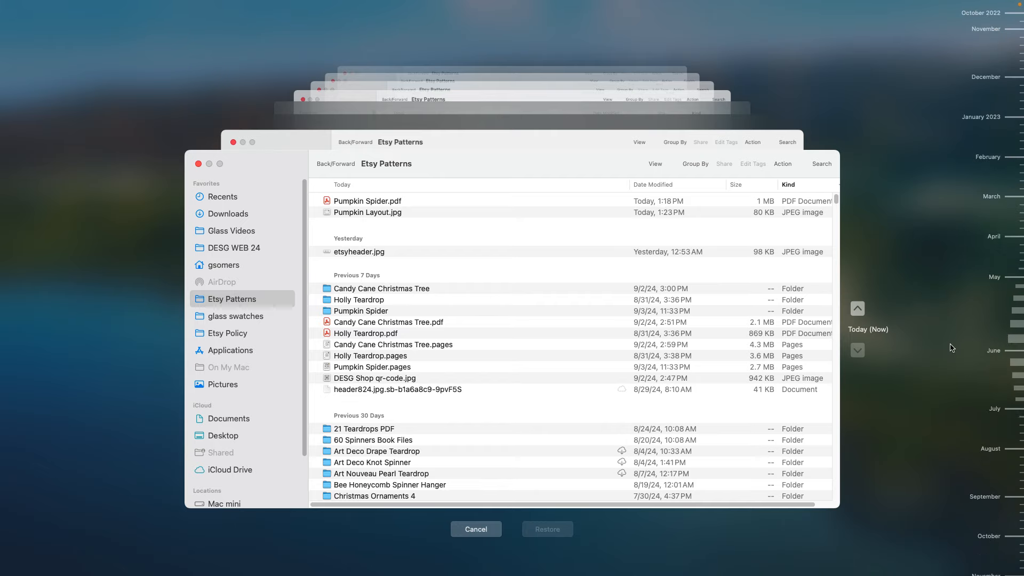
scroll(482, 292, down, 10)
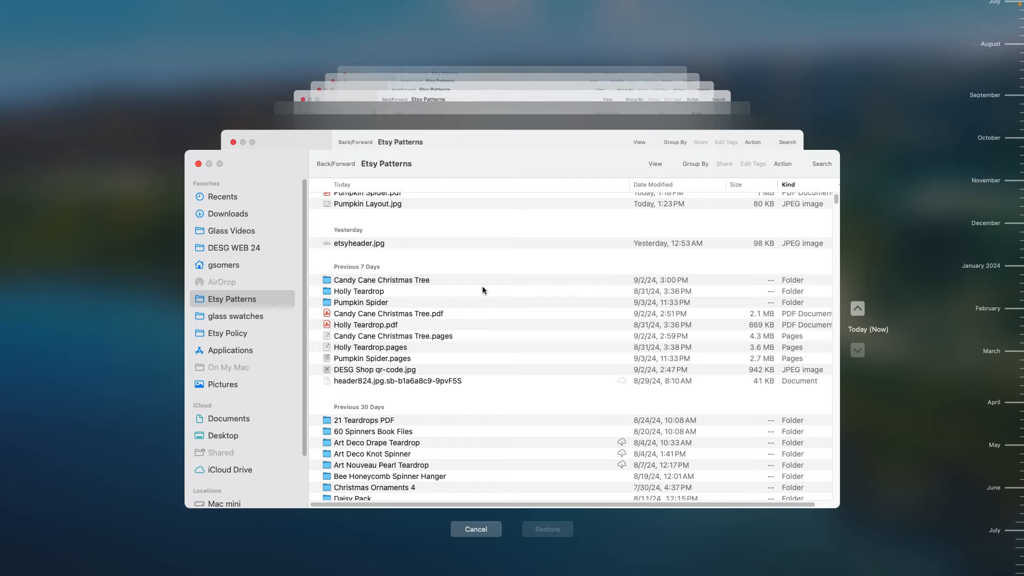
scroll(482, 290, up, 4)
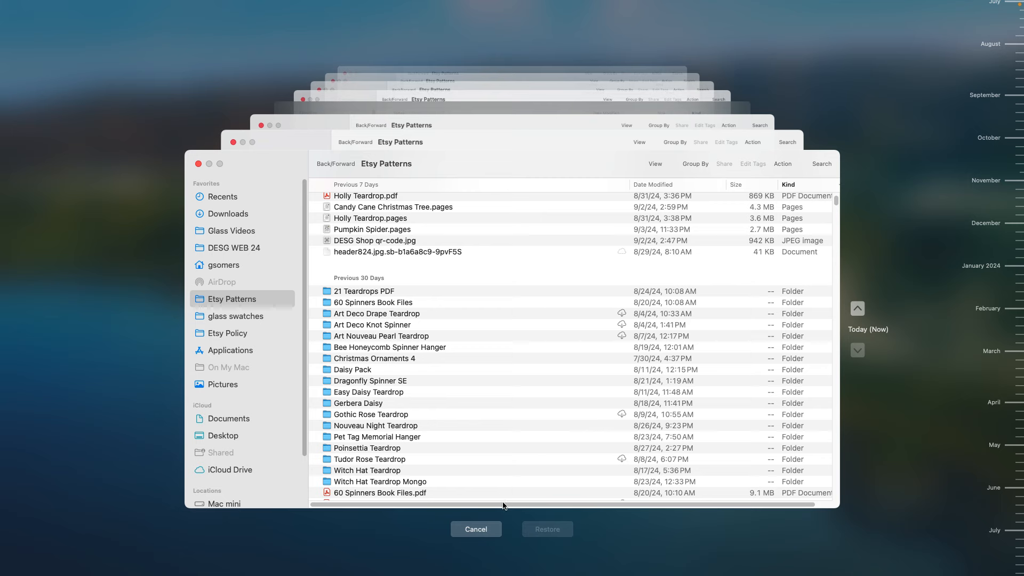
click(483, 531)
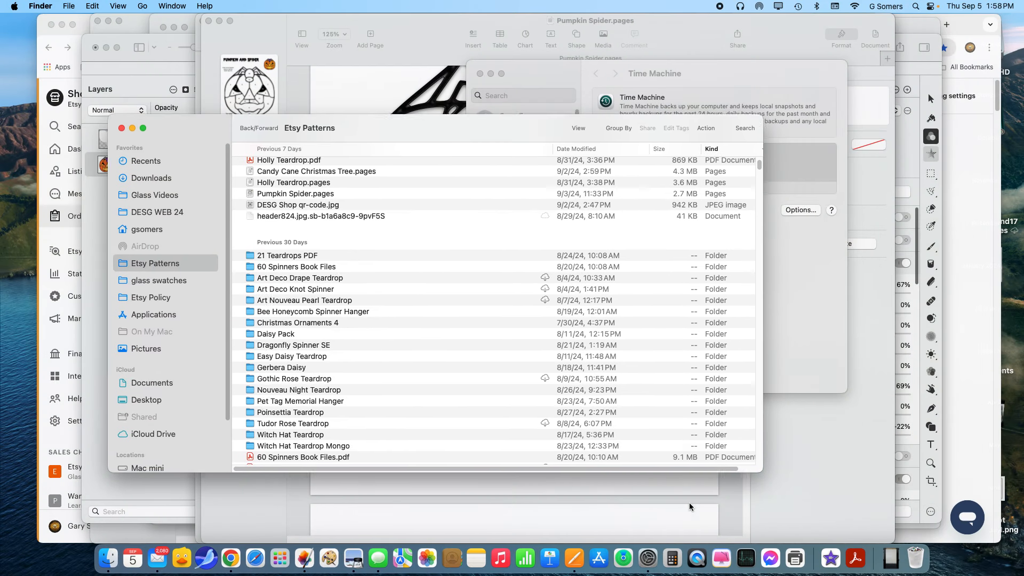
Step: Switch back to Pumpkin Spider.pages in Pages and show the whole pumpkin outline on page 2
click(689, 503)
scroll(583, 367, up, 2)
scroll(584, 368, up, 1)
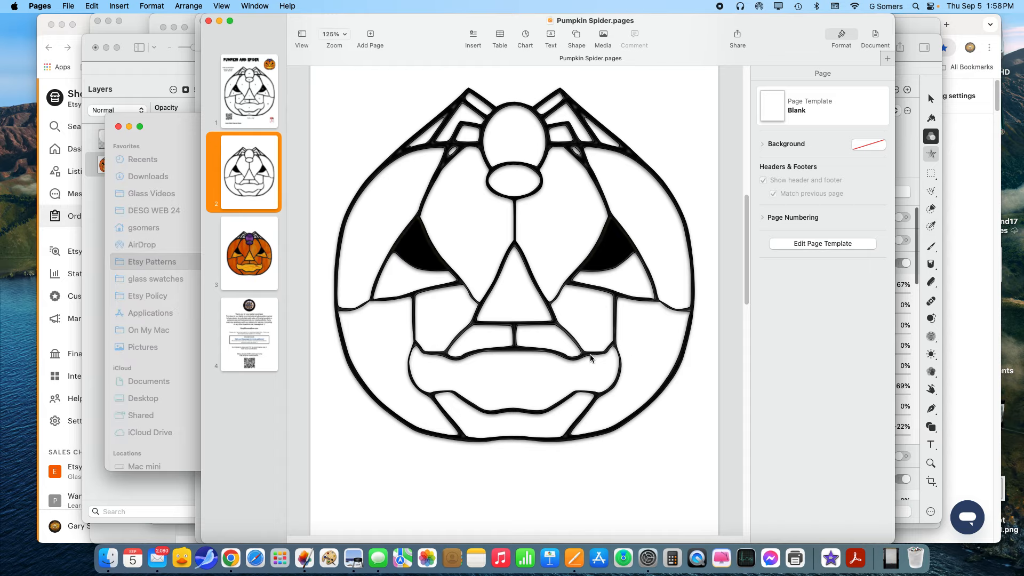
scroll(665, 434, up, 3)
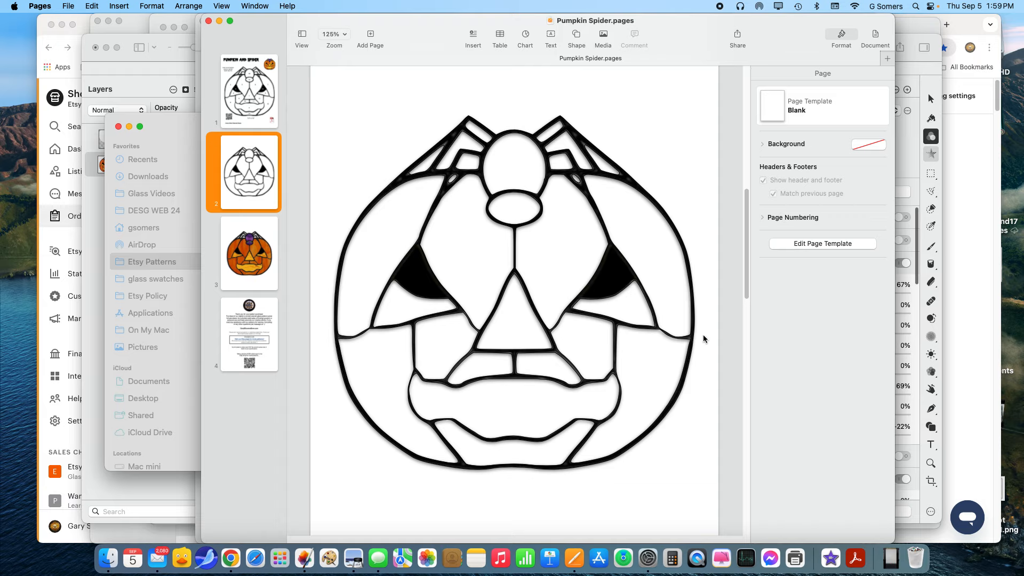
scroll(702, 334, up, 3)
scroll(702, 336, down, 2)
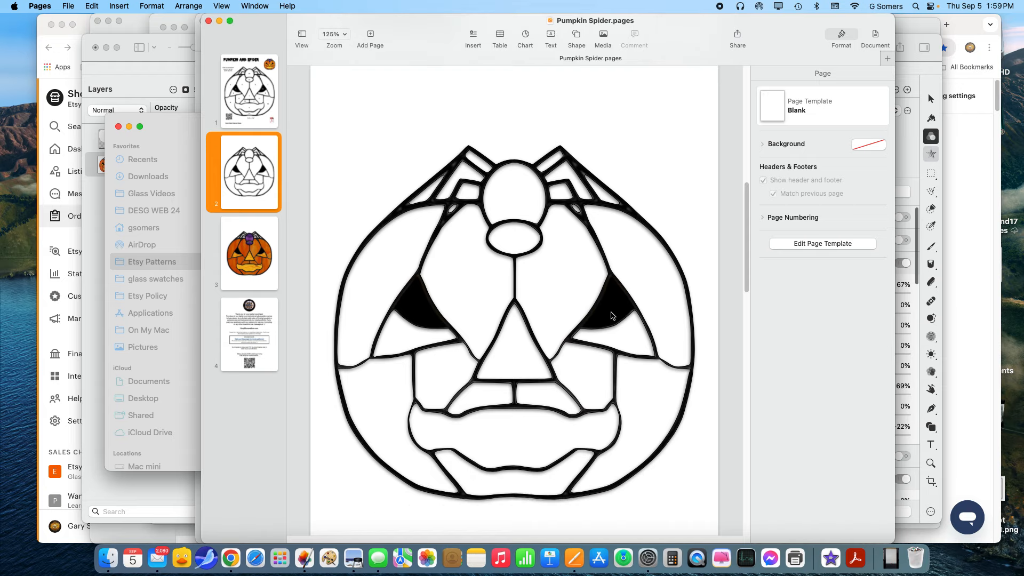
scroll(611, 316, up, 1)
scroll(612, 315, down, 2)
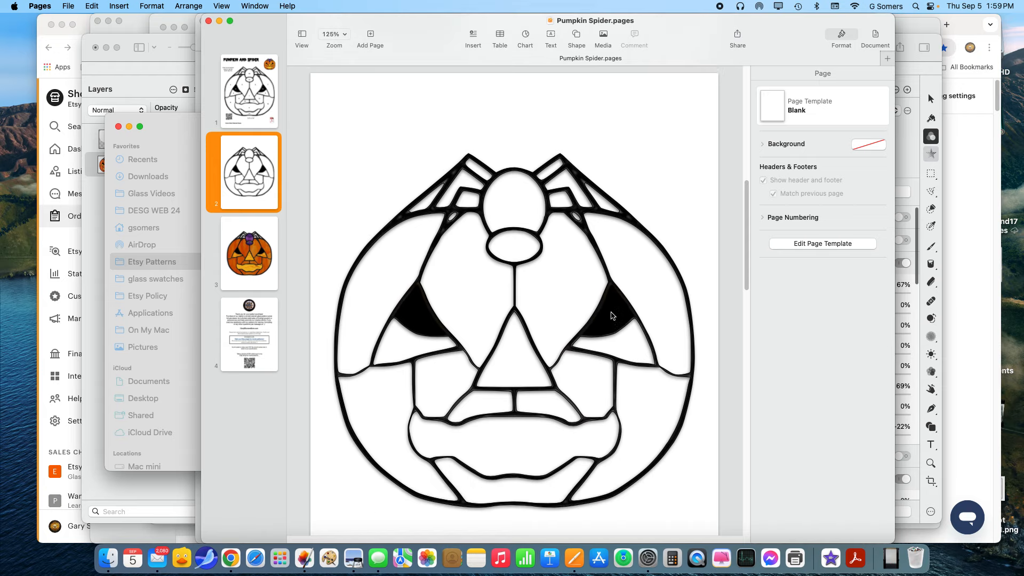
scroll(611, 315, down, 1)
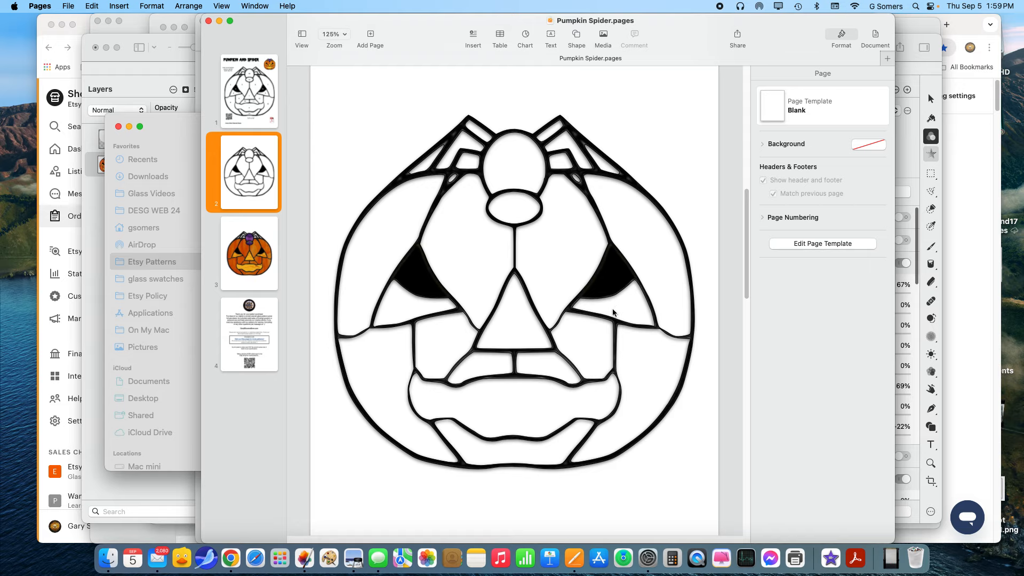
scroll(578, 296, up, 3)
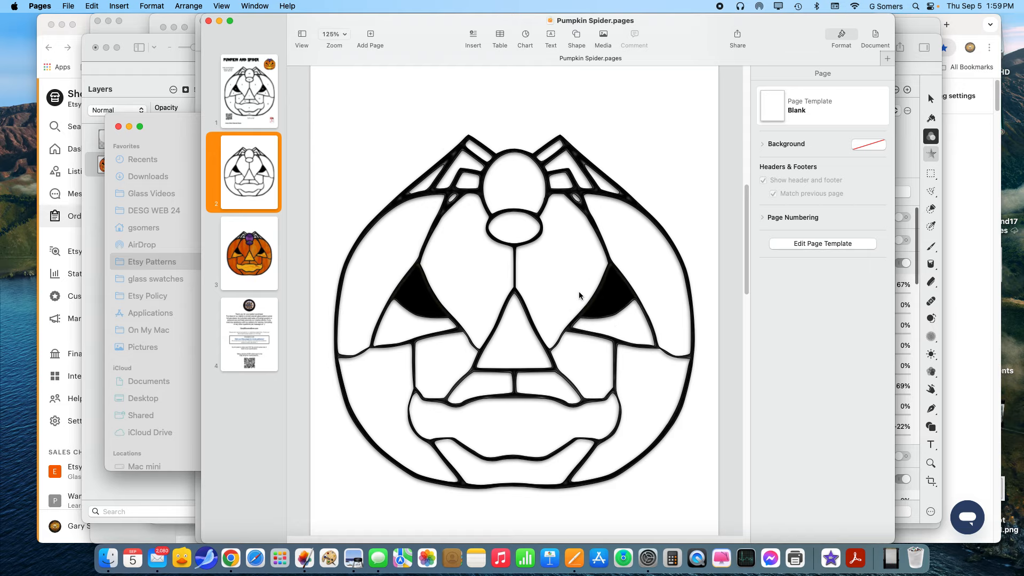
scroll(618, 275, down, 3)
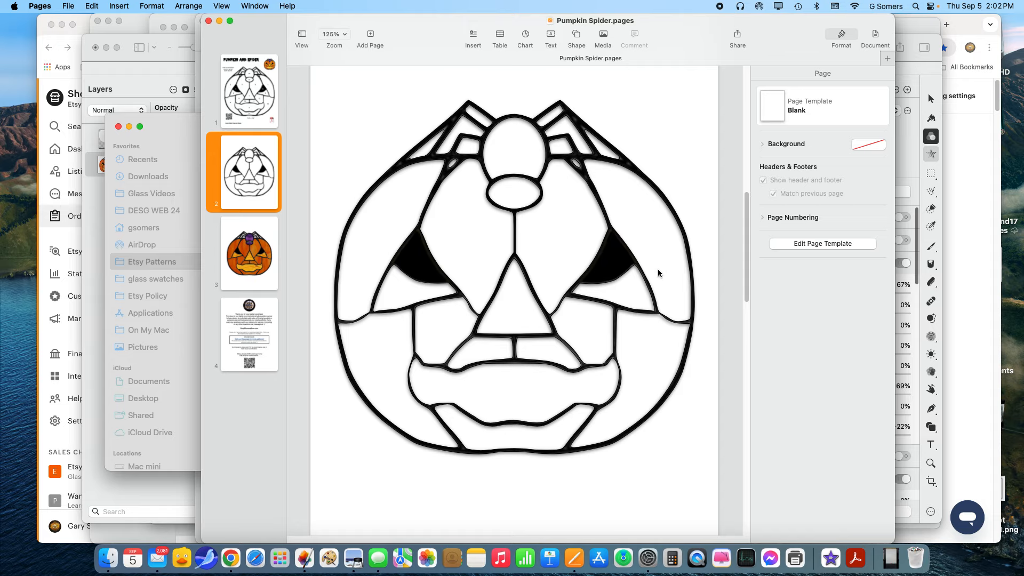
scroll(471, 267, down, 2)
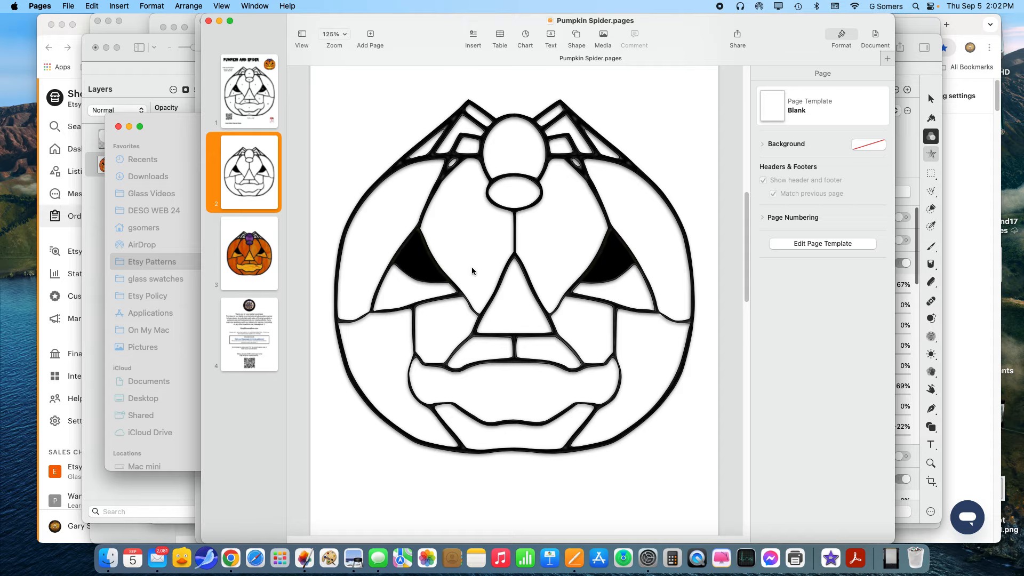
scroll(501, 276, up, 5)
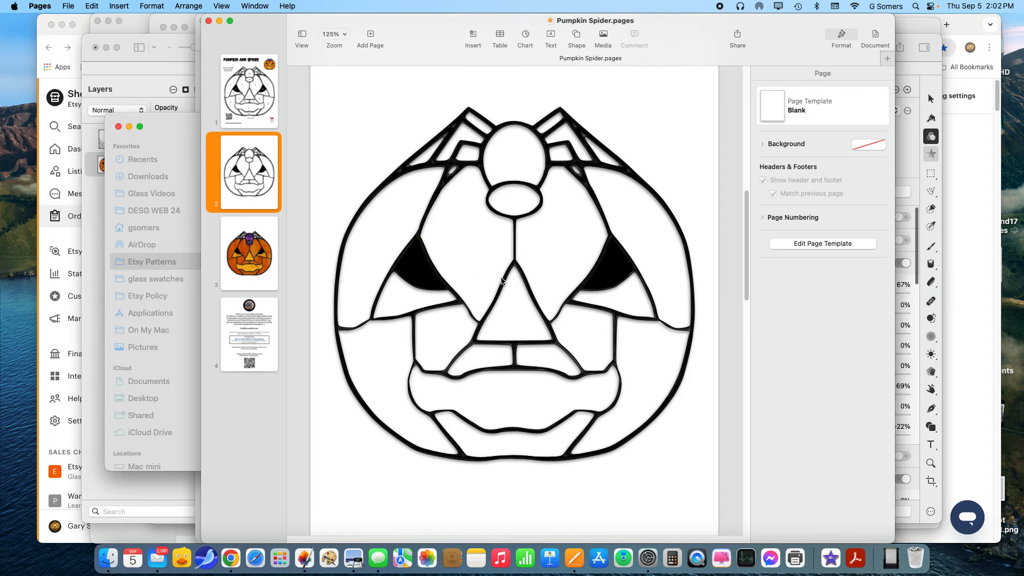
scroll(502, 274, up, 1)
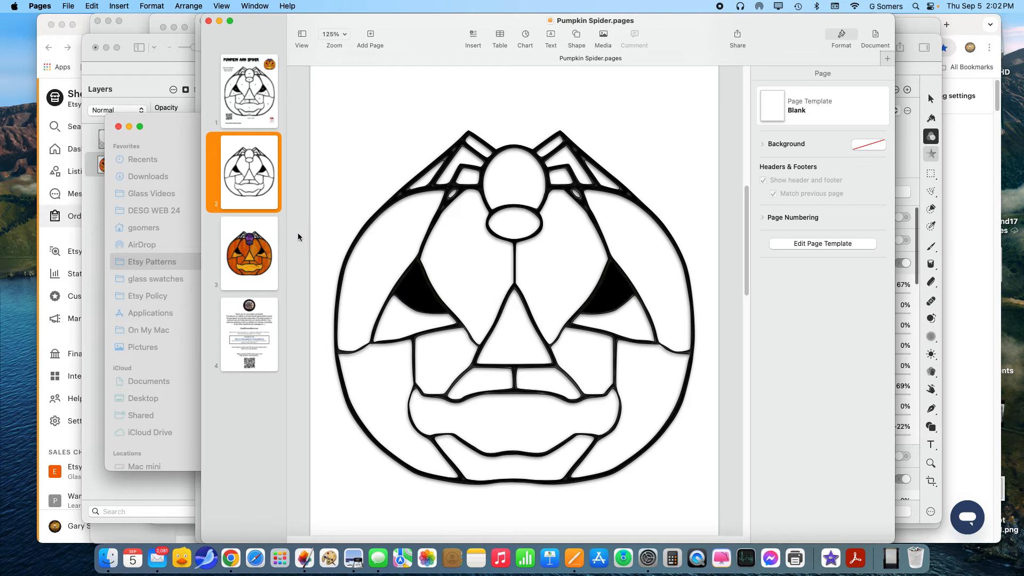
Step: Move the QR code on page 1 slightly and undo the move
scroll(443, 263, up, 3)
scroll(443, 264, up, 6)
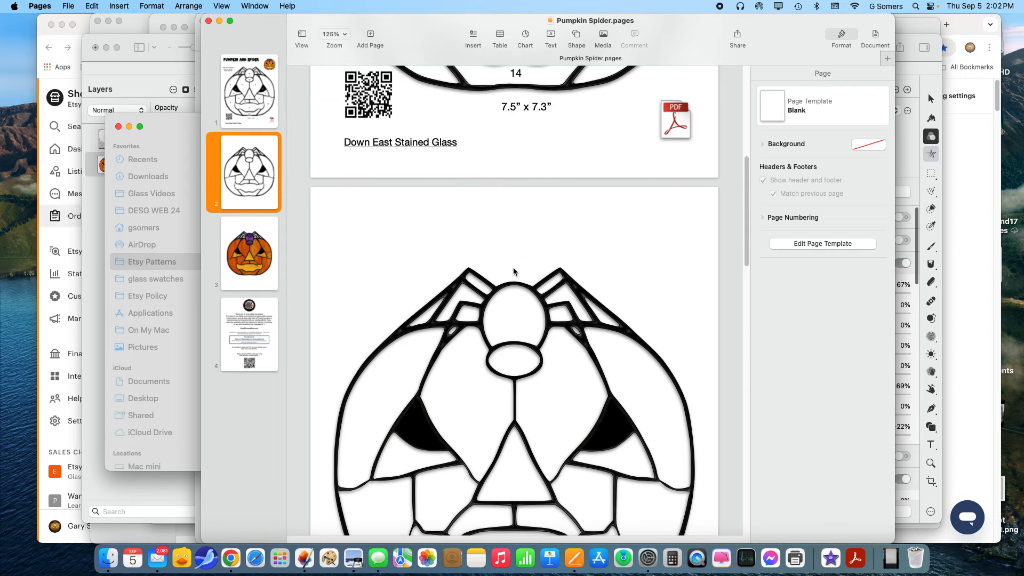
scroll(513, 267, up, 3)
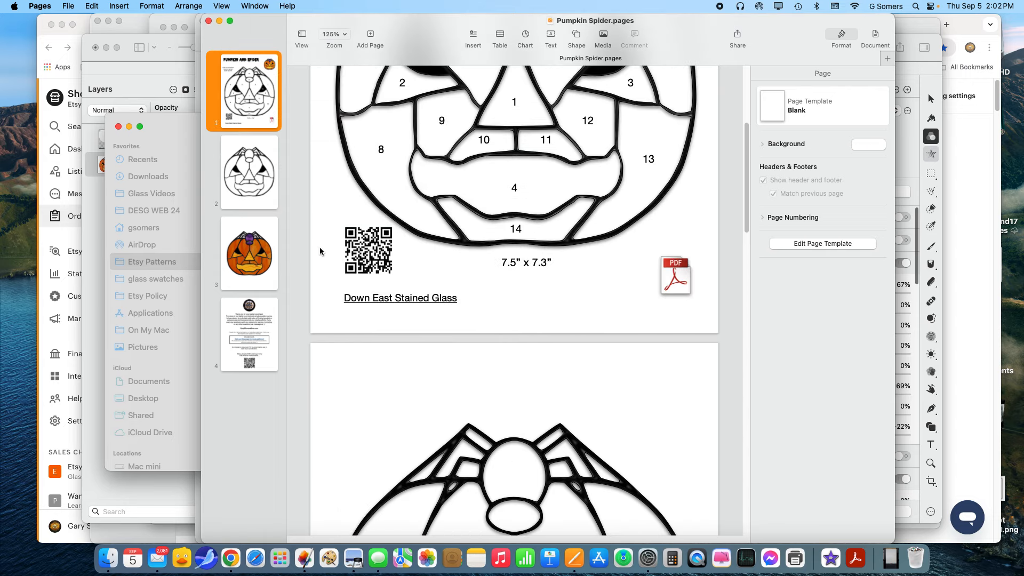
click(375, 248)
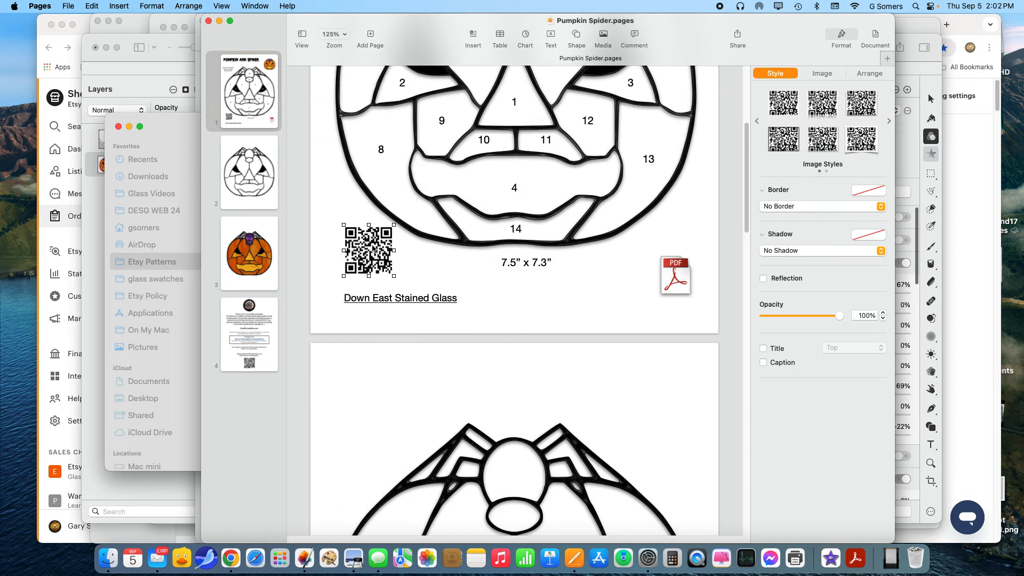
mouse_move(373, 248)
mouse_down()
mouse_move(361, 371)
mouse_move(368, 238)
mouse_up()
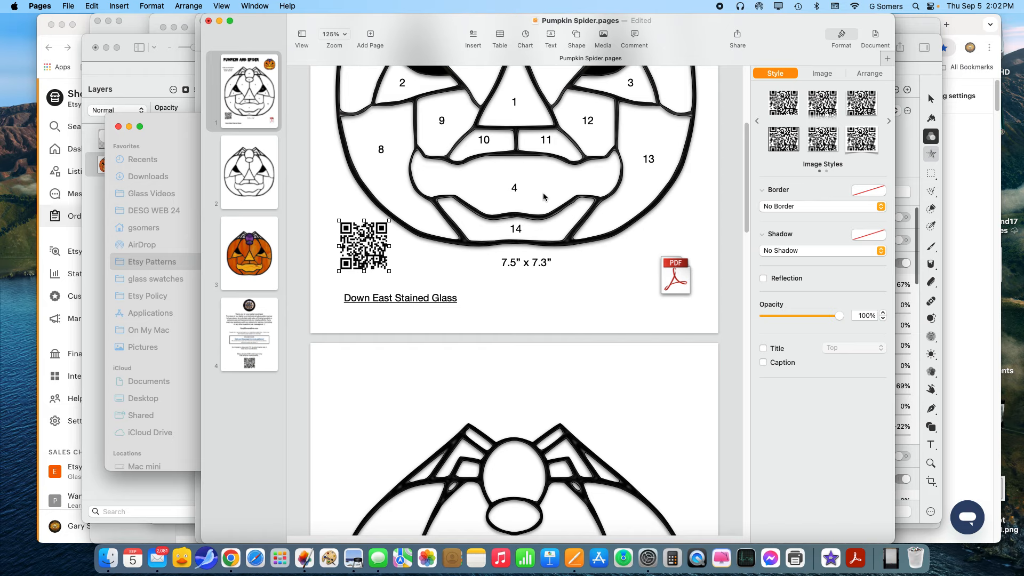
key(super+z)
click(531, 298)
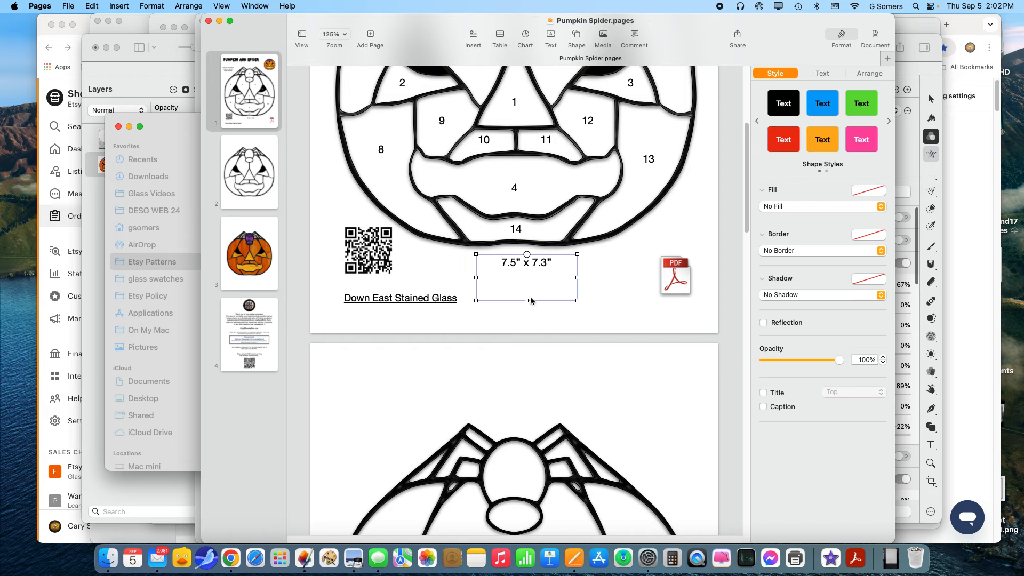
Step: Select the QR code on page 1, start scanning a document with the iPhone's camera, and cancel the scan
click(378, 249)
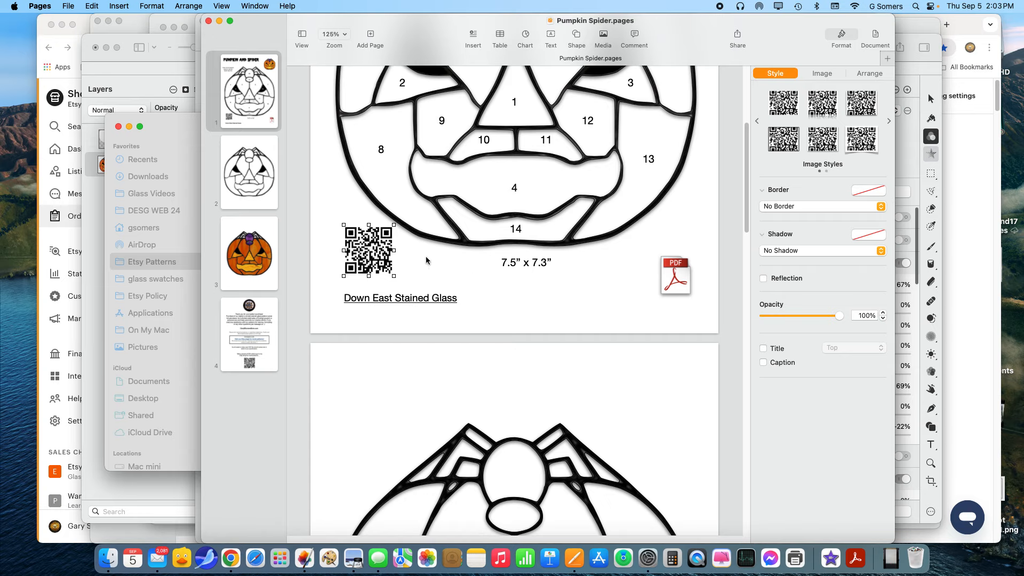
scroll(561, 309, up, 5)
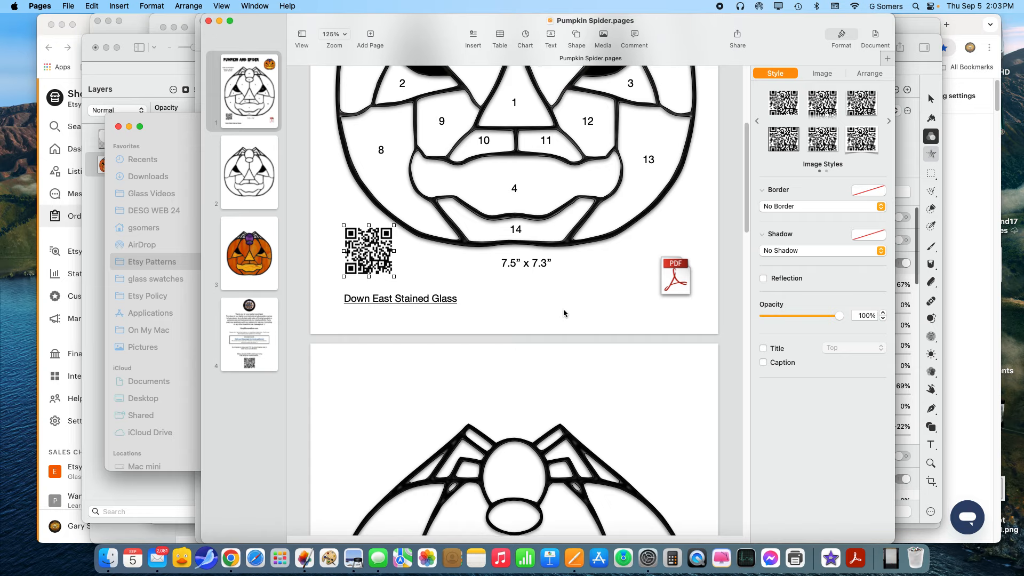
scroll(563, 313, up, 3)
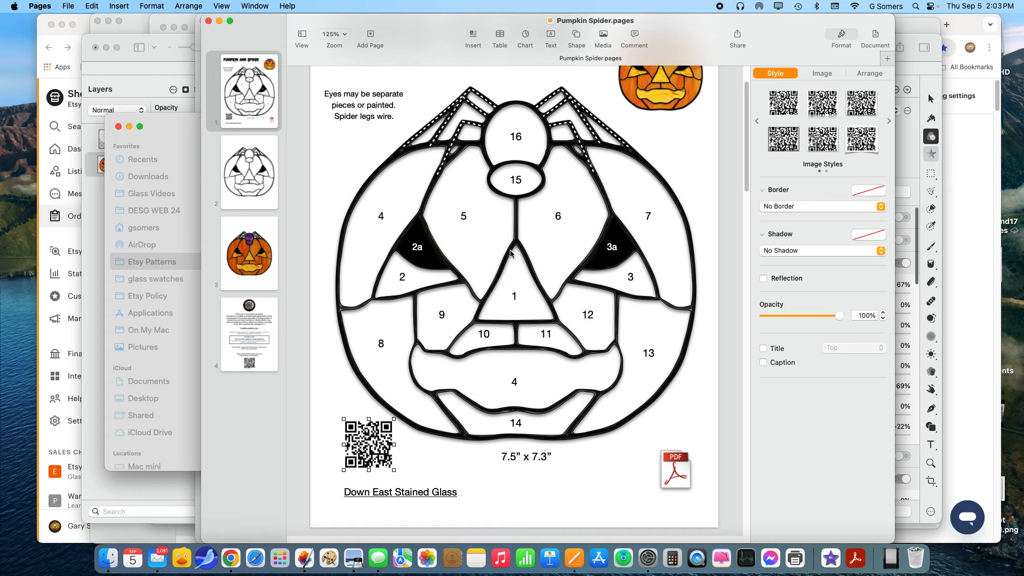
right_click(590, 457)
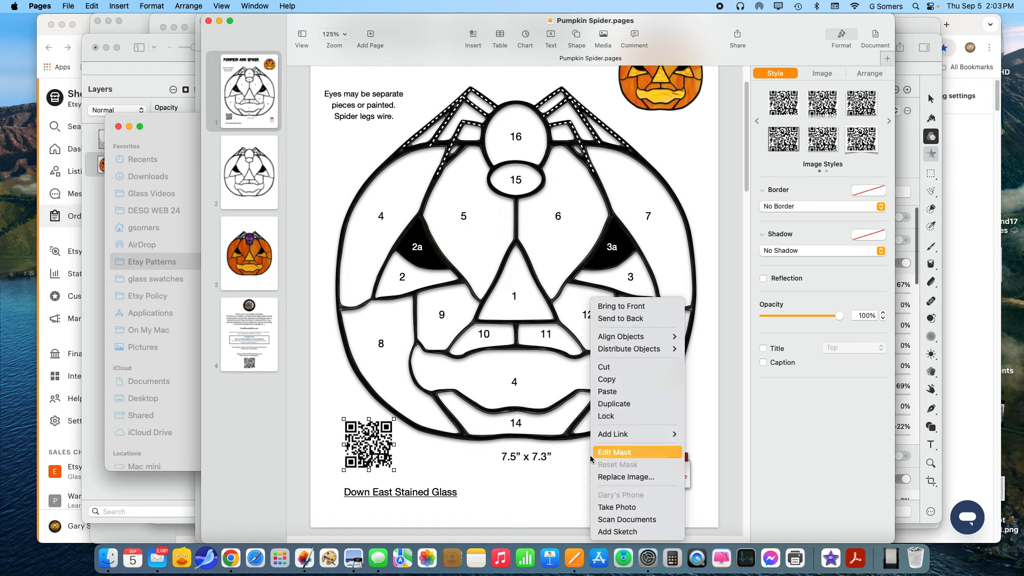
click(638, 517)
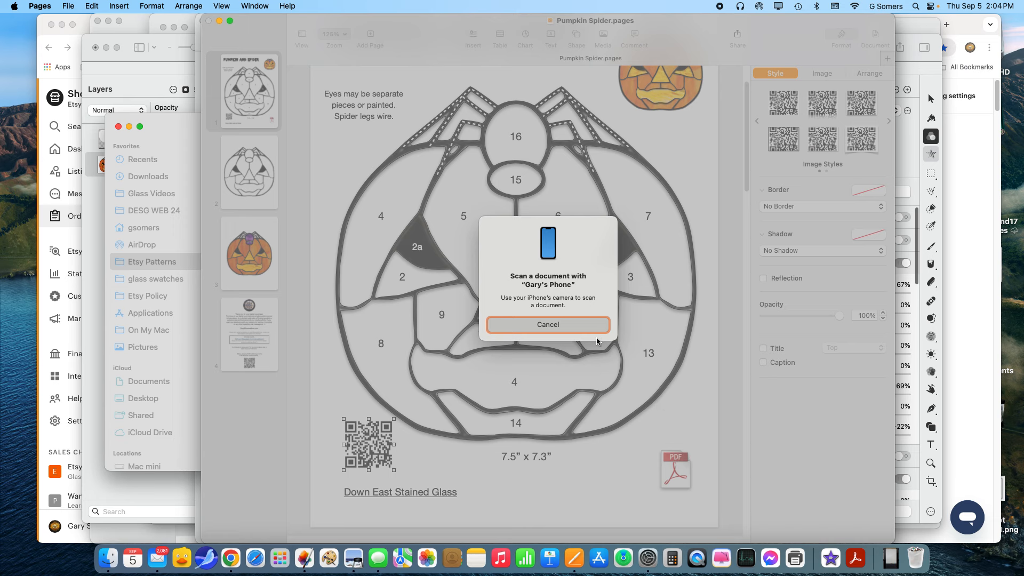
click(558, 324)
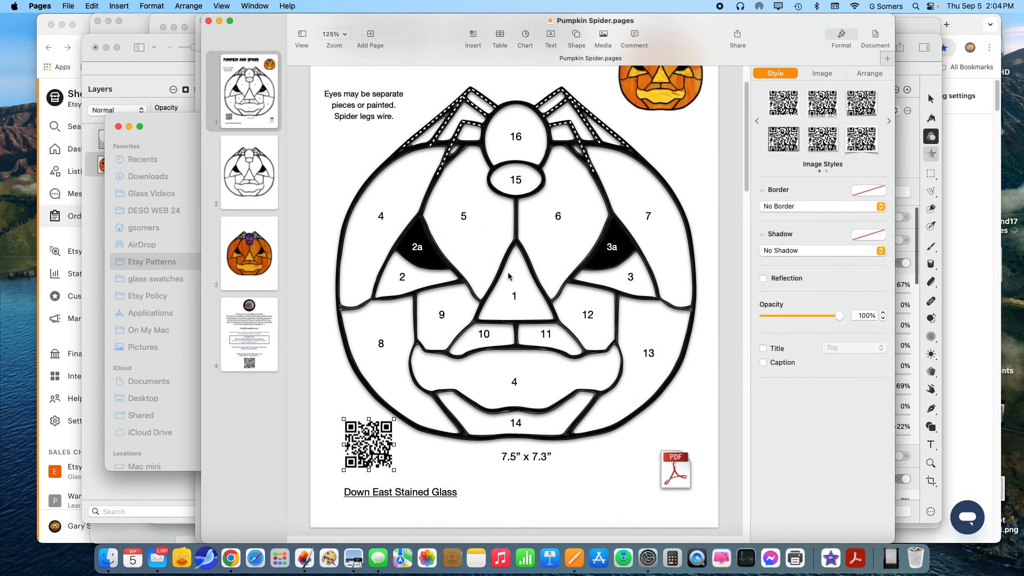
Step: Capture a screenshot of about 726 by 710 pixels around the pumpkin outline on page 2
click(261, 176)
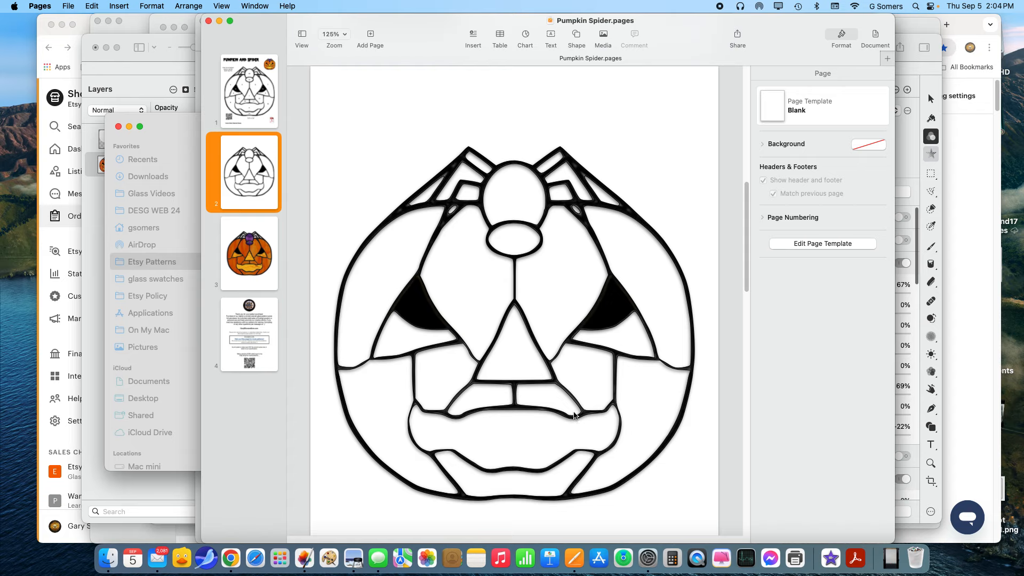
scroll(581, 411, down, 1)
click(555, 370)
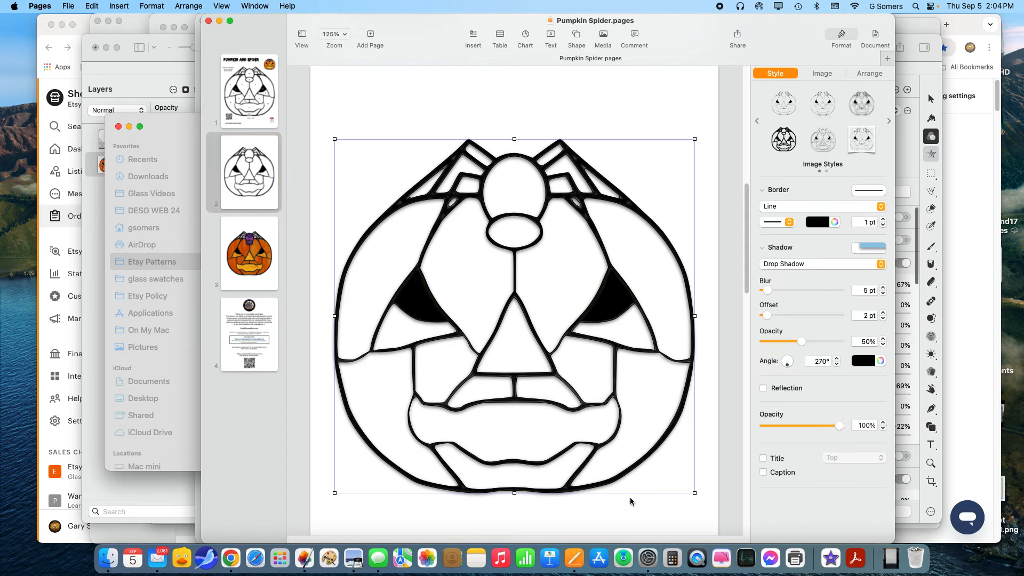
click(624, 520)
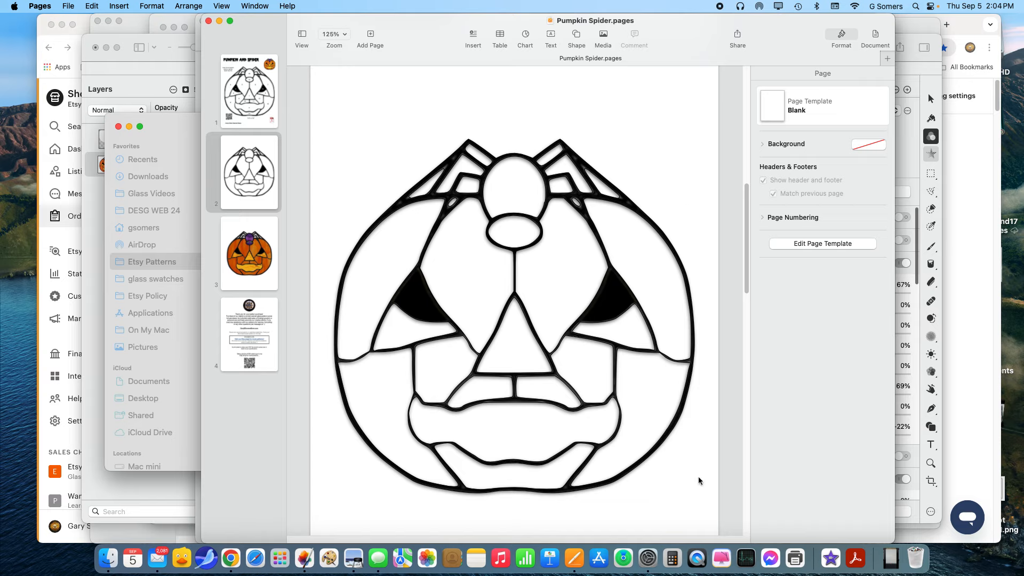
drag(321, 130, 707, 508)
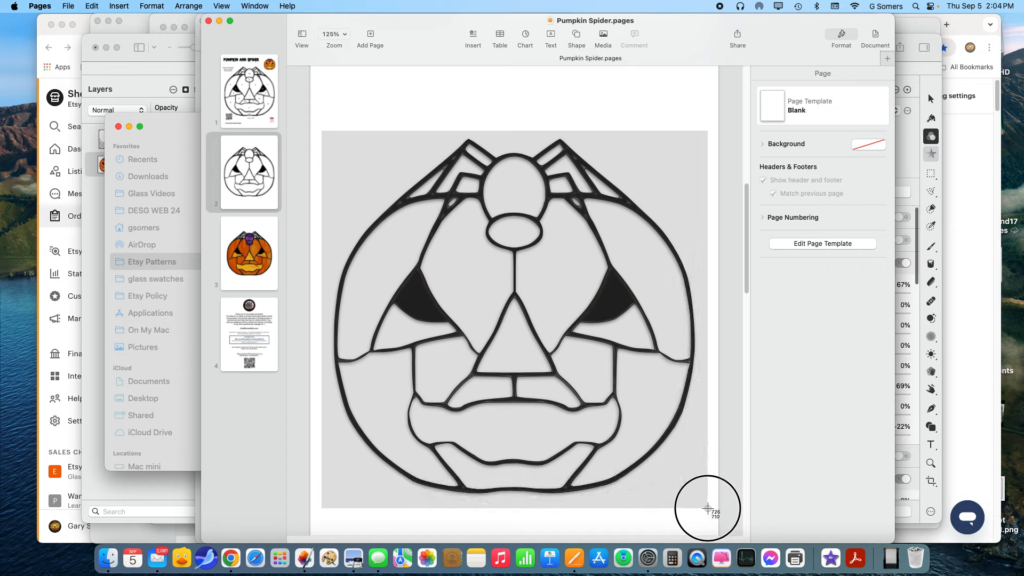
drag(707, 508, 707, 508)
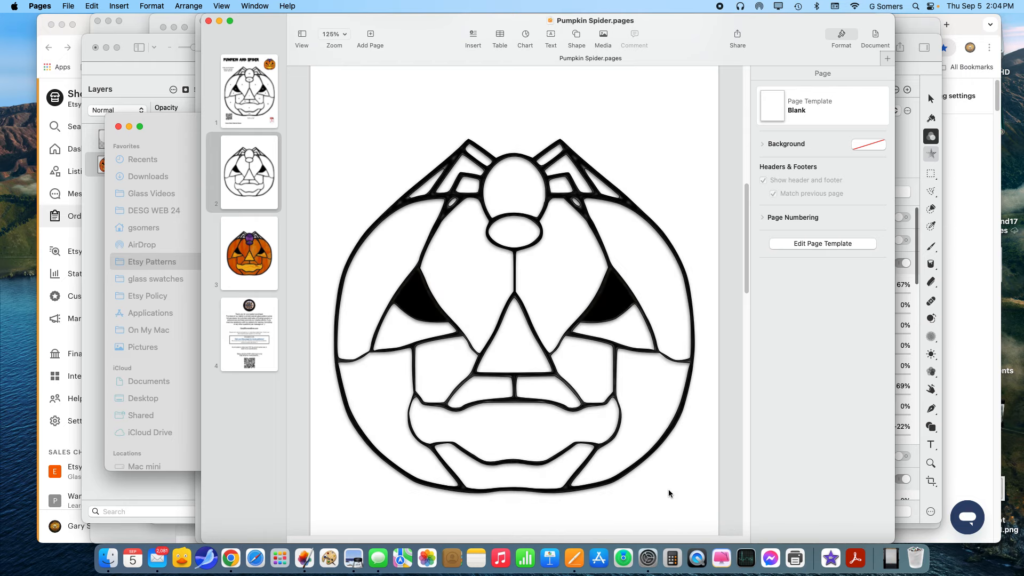
Step: Add a new blank page after page 4 and paste the captured pumpkin outline onto it
right_click(262, 321)
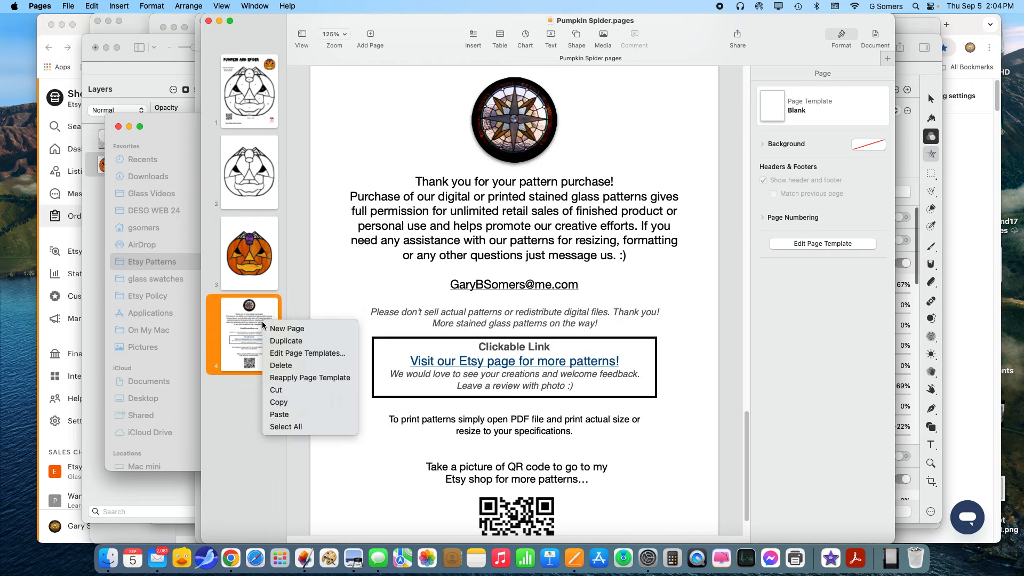
click(275, 328)
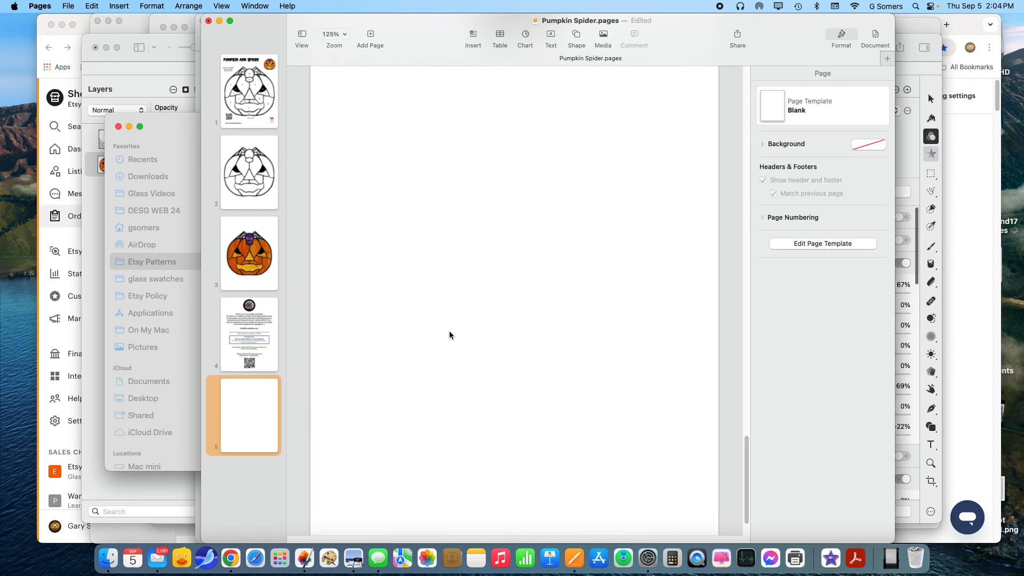
key(super+v)
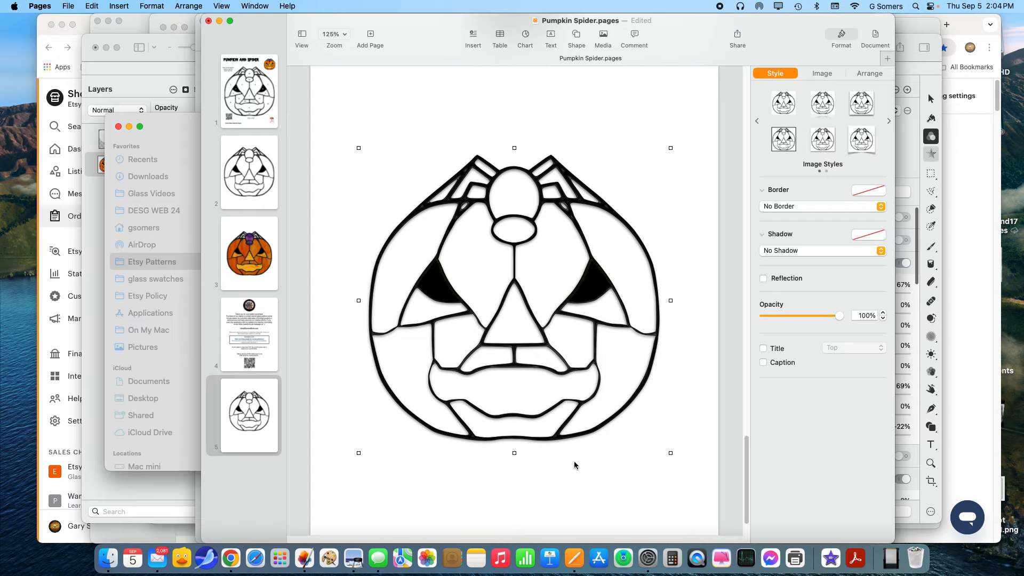
Step: Start background removal on the pasted pumpkin image and lower its exposure to -100%
click(693, 220)
click(660, 220)
click(819, 74)
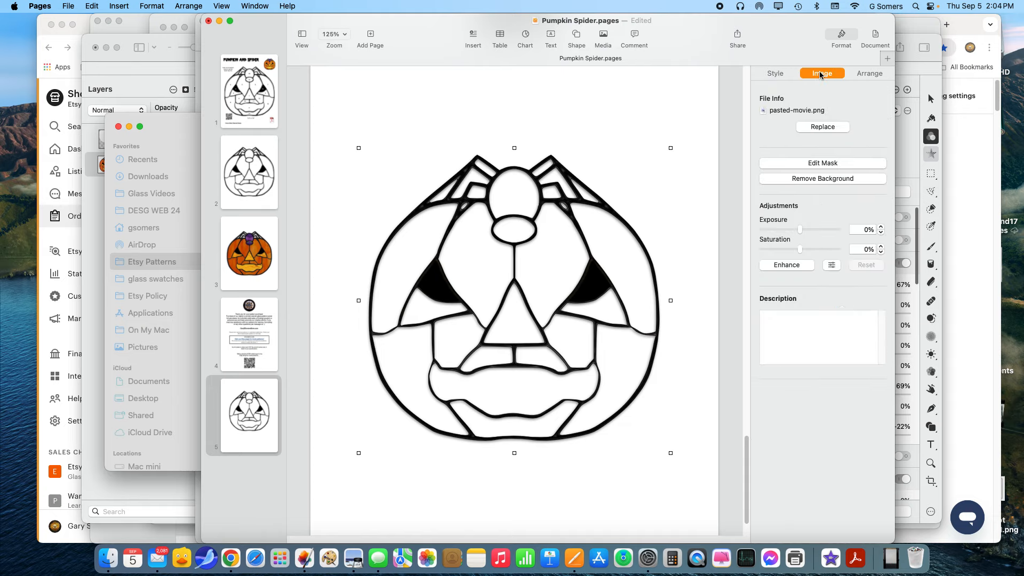
click(819, 179)
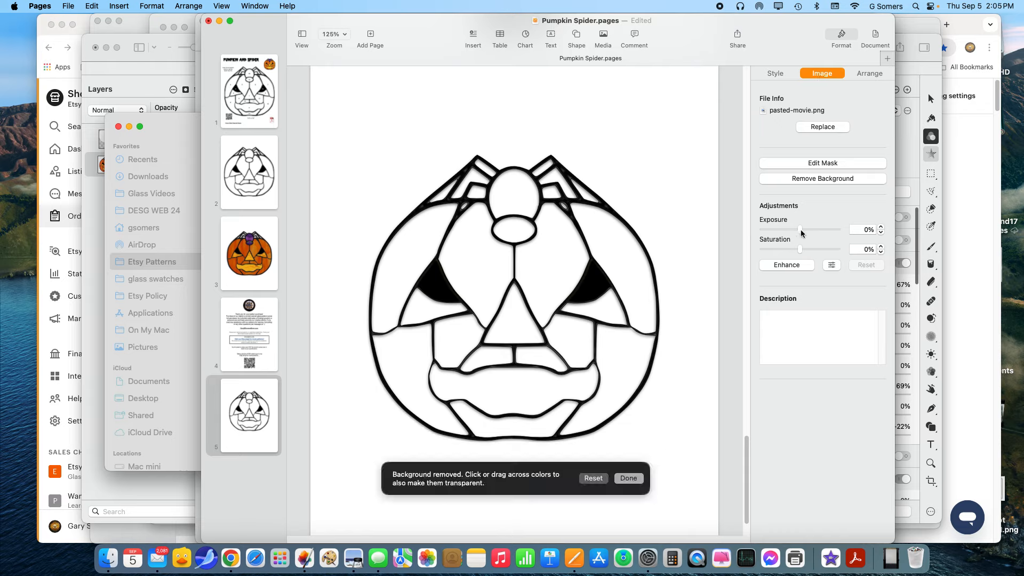
drag(799, 230, 759, 233)
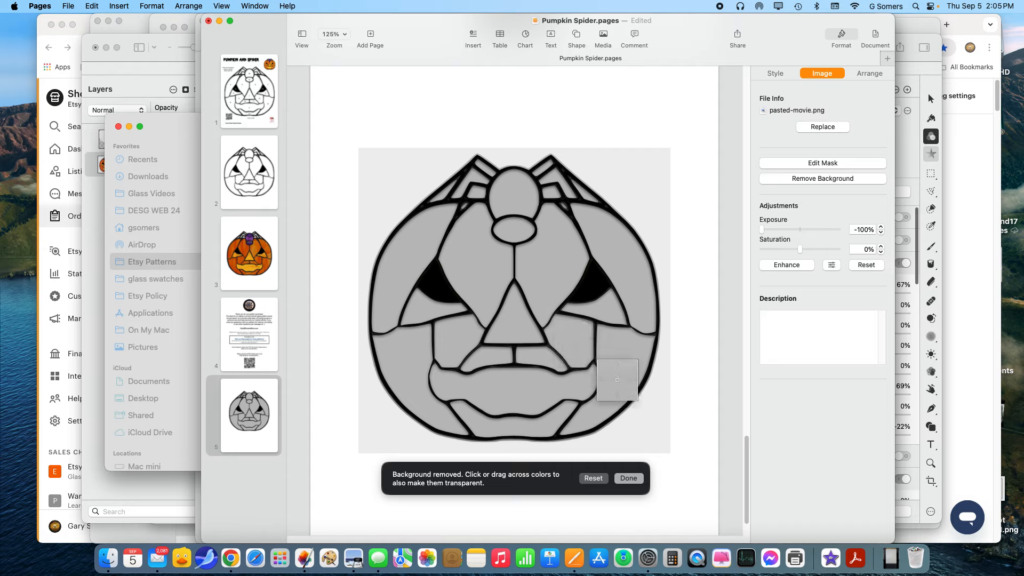
Step: Make the large gray panels in the right half of the pumpkin transparent, from the forehead and outer side to the cheek
click(618, 346)
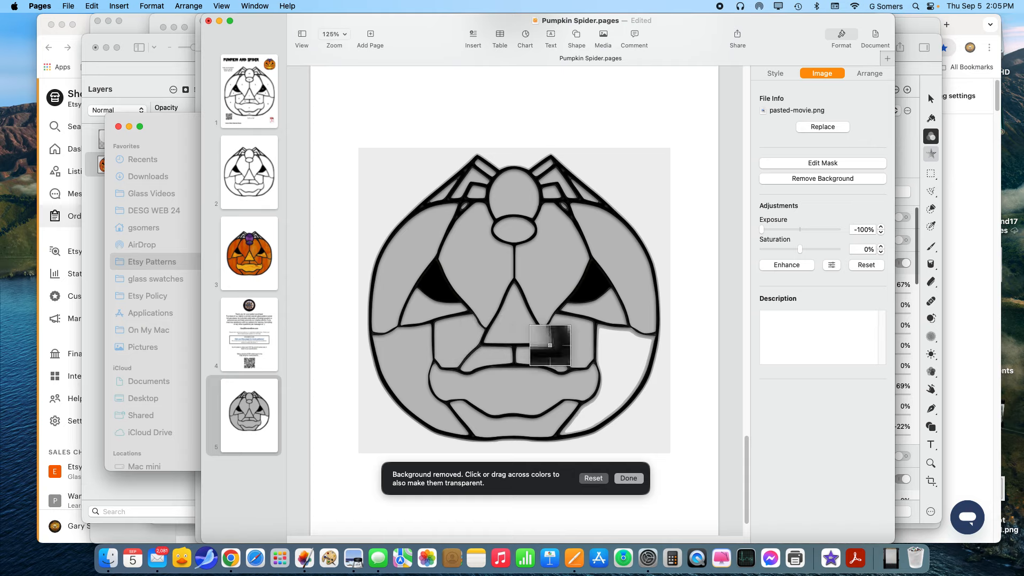
click(627, 368)
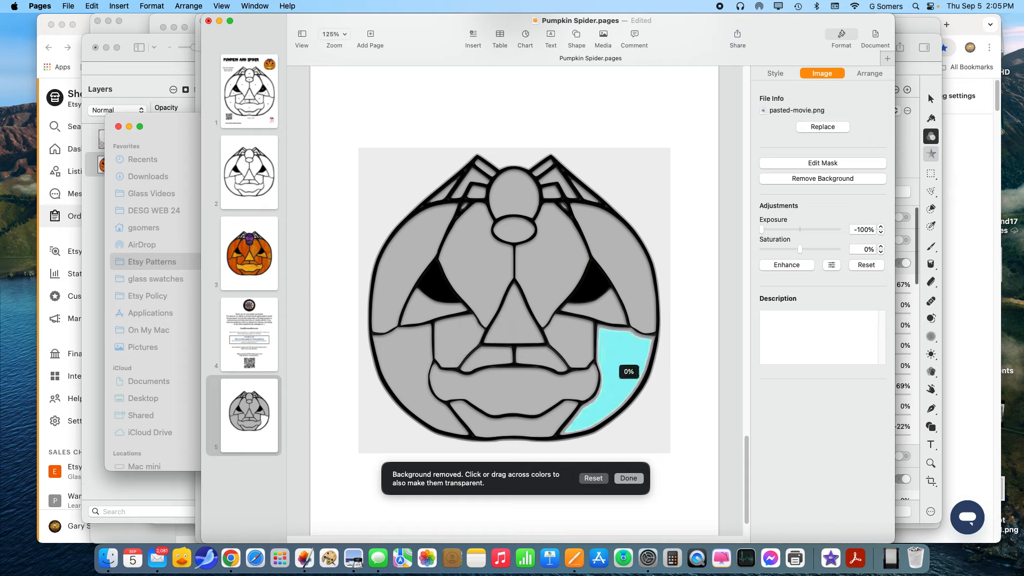
drag(619, 361, 646, 366)
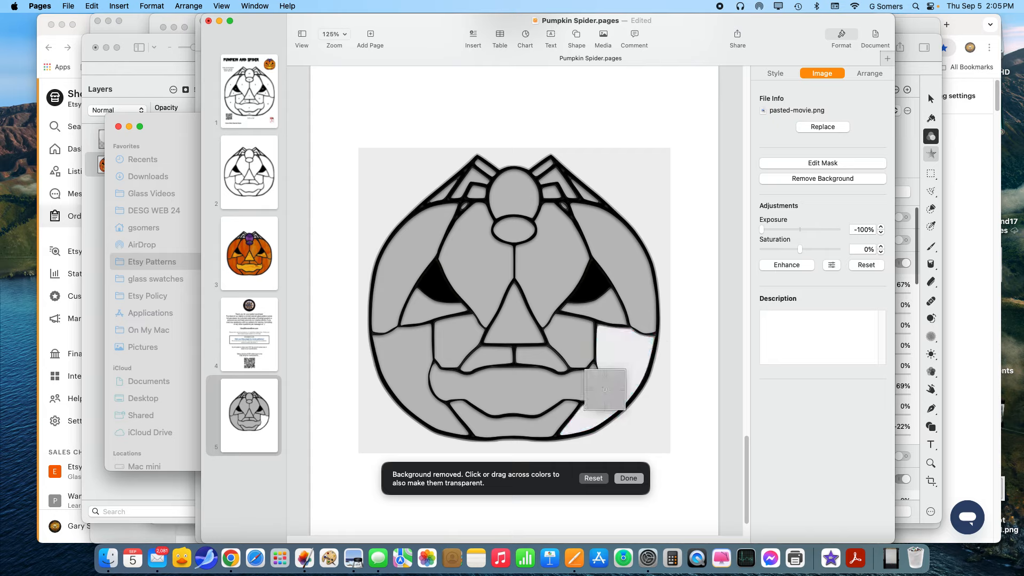
drag(628, 270, 636, 276)
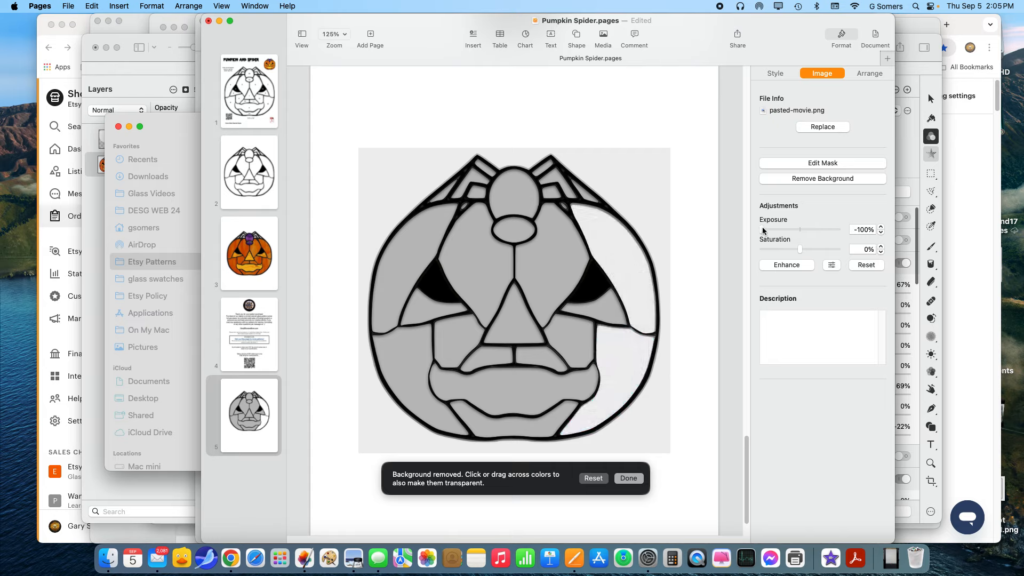
drag(613, 309, 635, 320)
drag(556, 259, 569, 273)
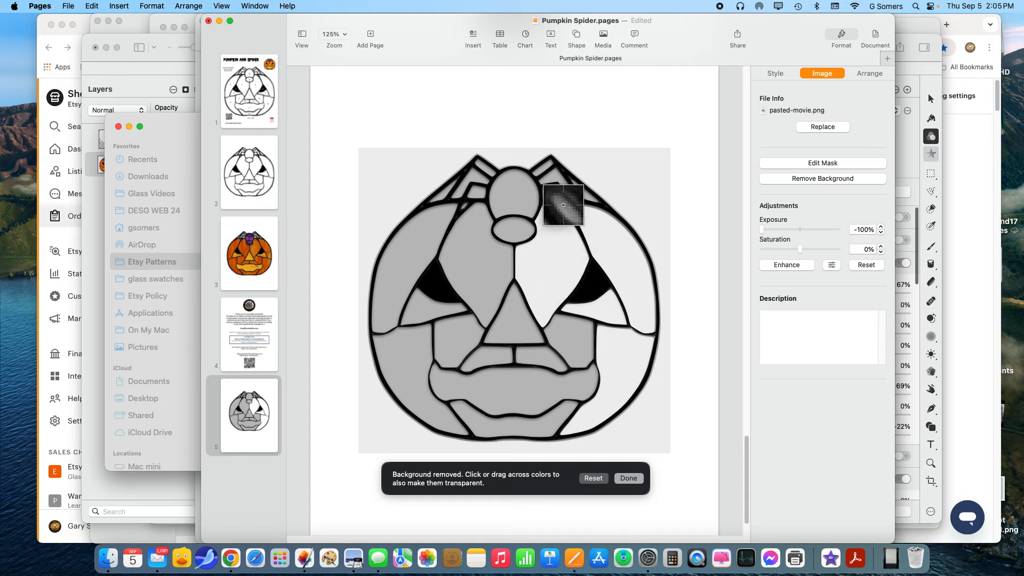
drag(563, 205, 581, 216)
drag(574, 323, 586, 345)
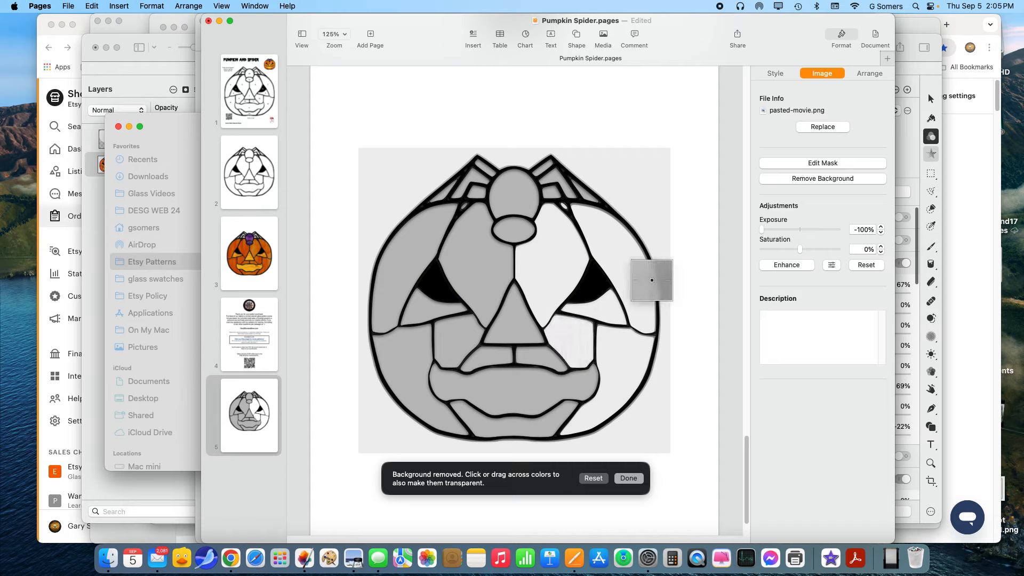
Step: Try making the solid black of the right eye transparent, and undo that removal
drag(593, 290, 592, 287)
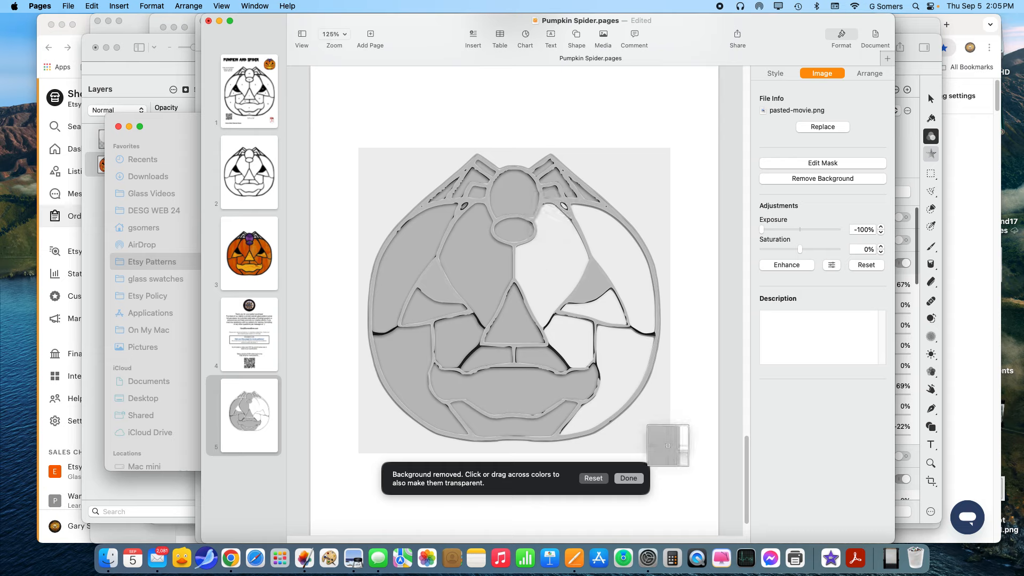
key(super+z)
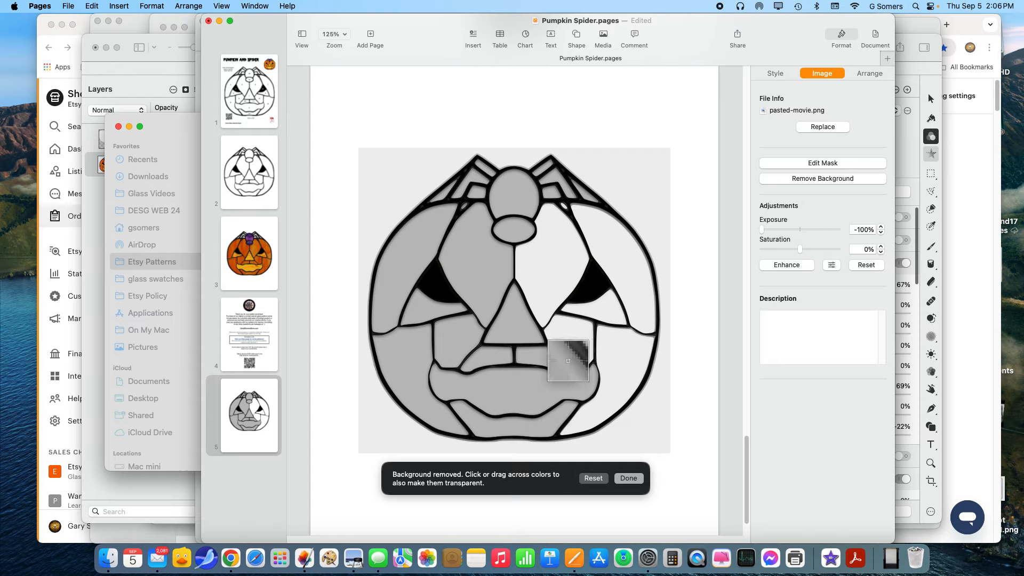
Step: Make the gray spider body, nose, mouth and large left-half panels of the pumpkin transparent
drag(513, 229, 555, 243)
drag(502, 196, 529, 214)
drag(474, 268, 501, 281)
drag(399, 248, 412, 262)
drag(424, 315, 457, 330)
drag(400, 345, 410, 346)
drag(530, 332, 550, 345)
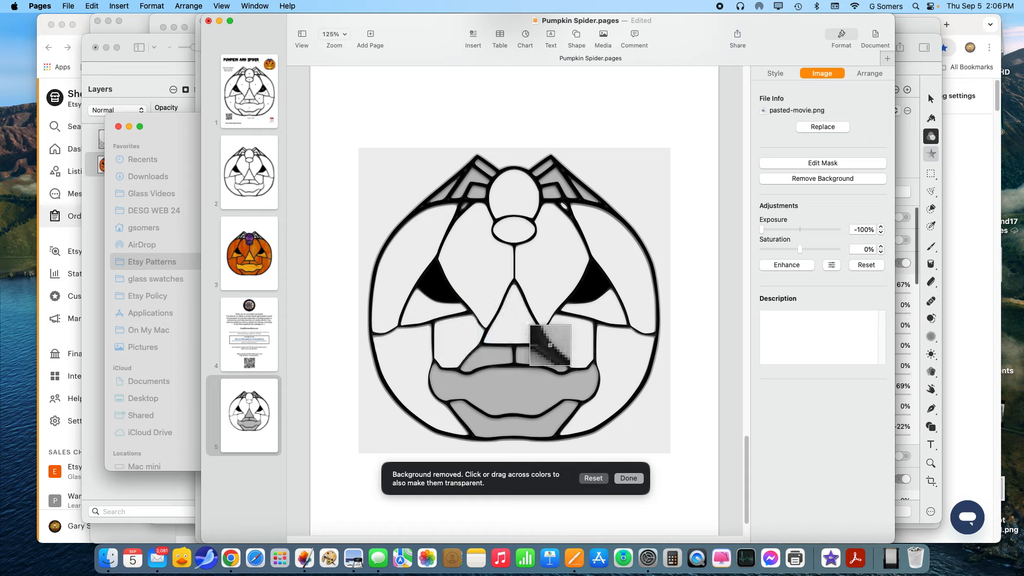
drag(469, 356, 506, 425)
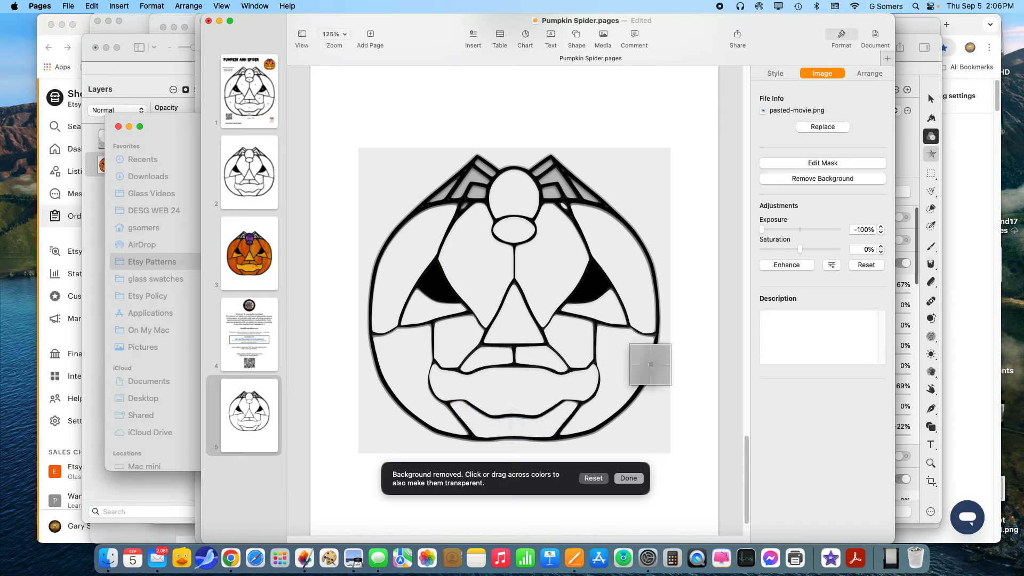
Step: Add a black line border to the pumpkin image and set its thickness to 4 pt
click(776, 74)
click(798, 207)
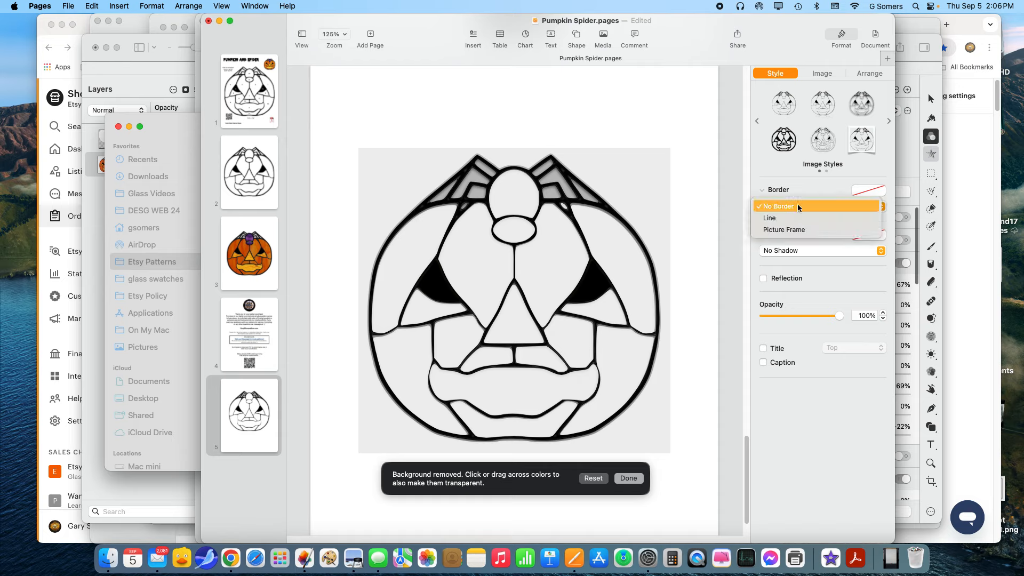
click(793, 218)
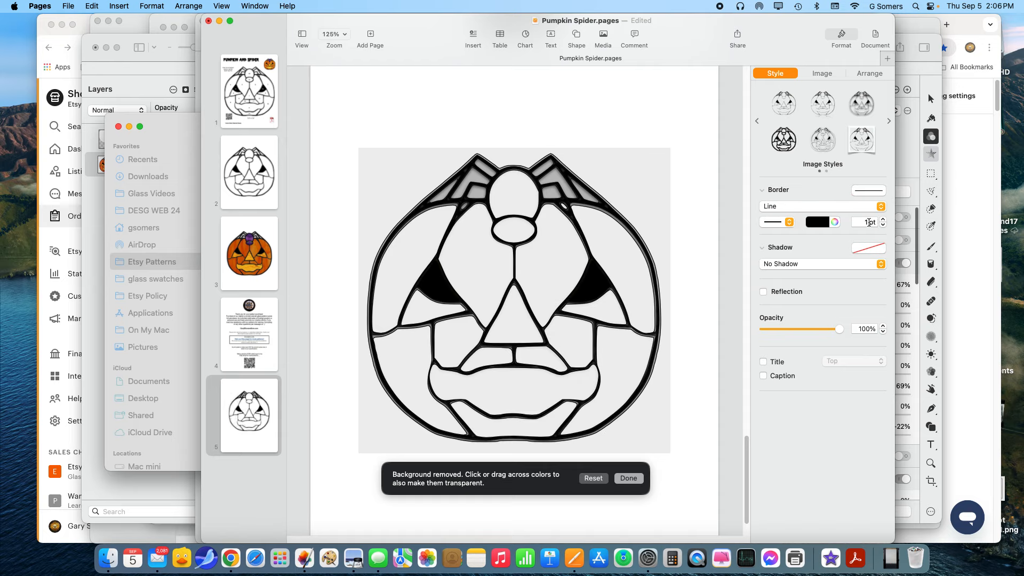
click(881, 219)
click(881, 219)
click(881, 219)
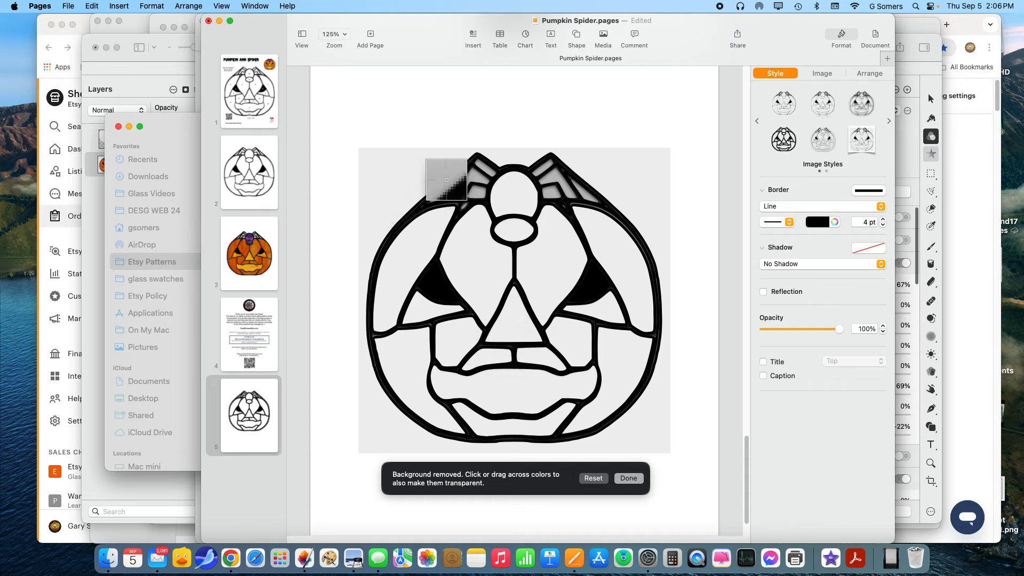
Step: Clear gray fill between the left spider legs and set the image's border thickness to 2 pt
mouse_move(469, 178)
mouse_down()
mouse_move(509, 202)
mouse_move(469, 182)
mouse_up()
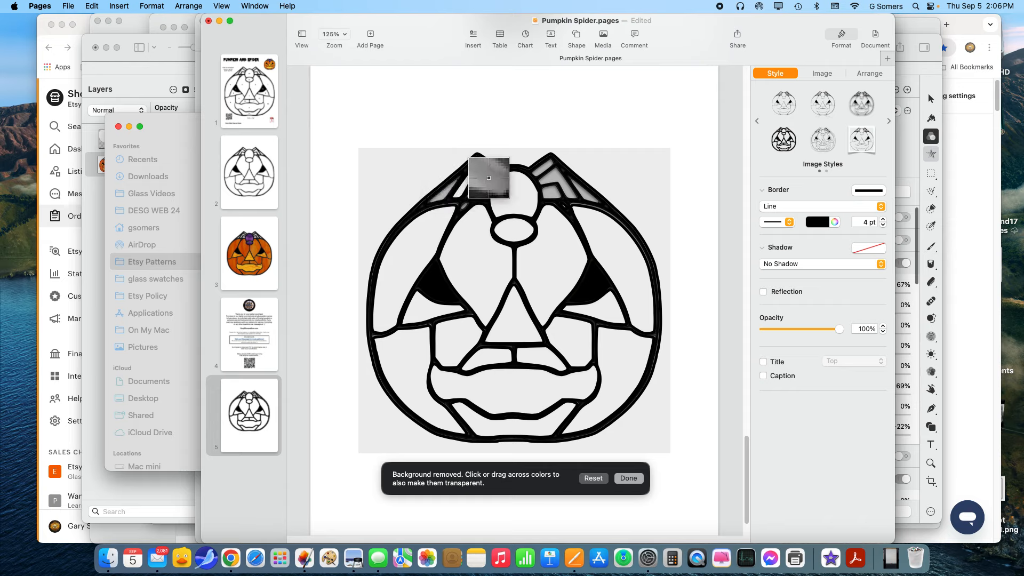
click(882, 225)
click(882, 225)
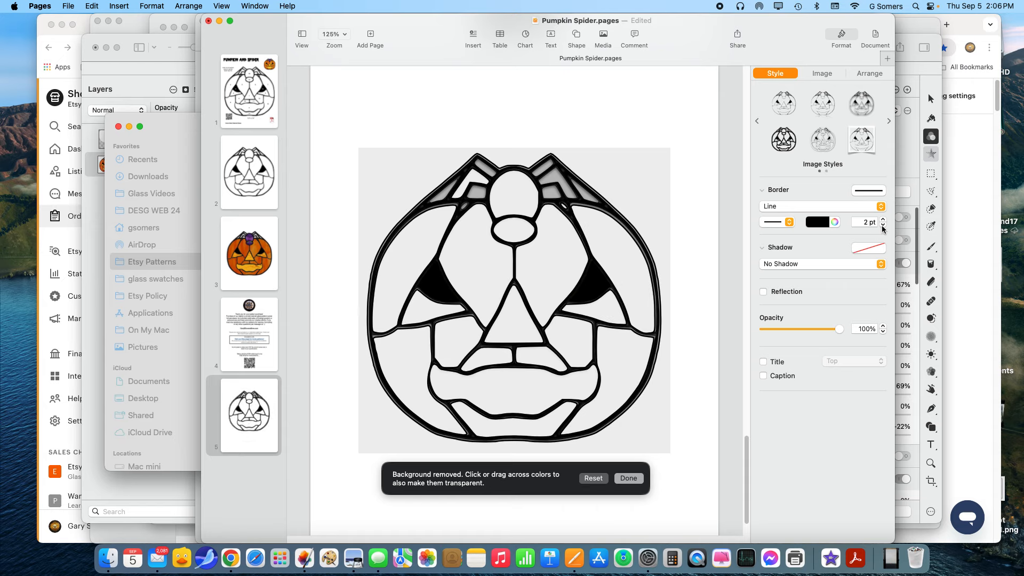
click(882, 225)
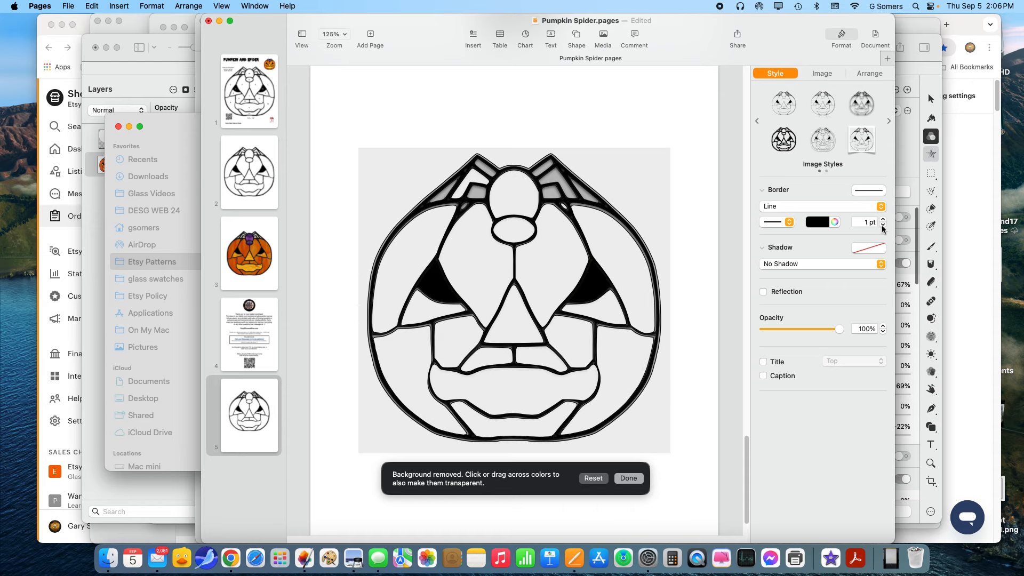
click(882, 225)
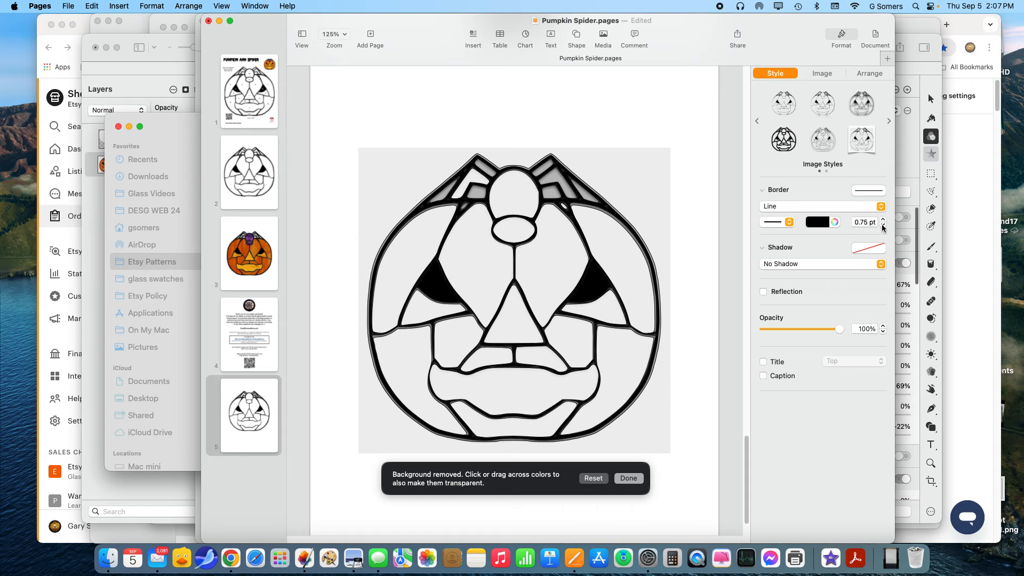
click(882, 219)
click(882, 219)
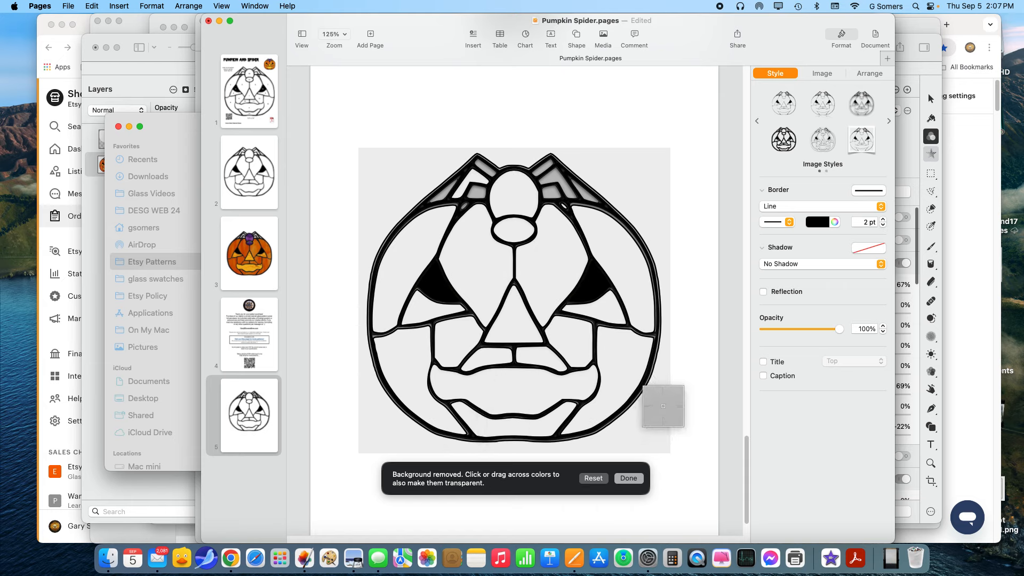
Step: Apply a drop shadow to the pumpkin image and make the remaining gray areas around the spider's legs transparent
click(779, 263)
click(785, 275)
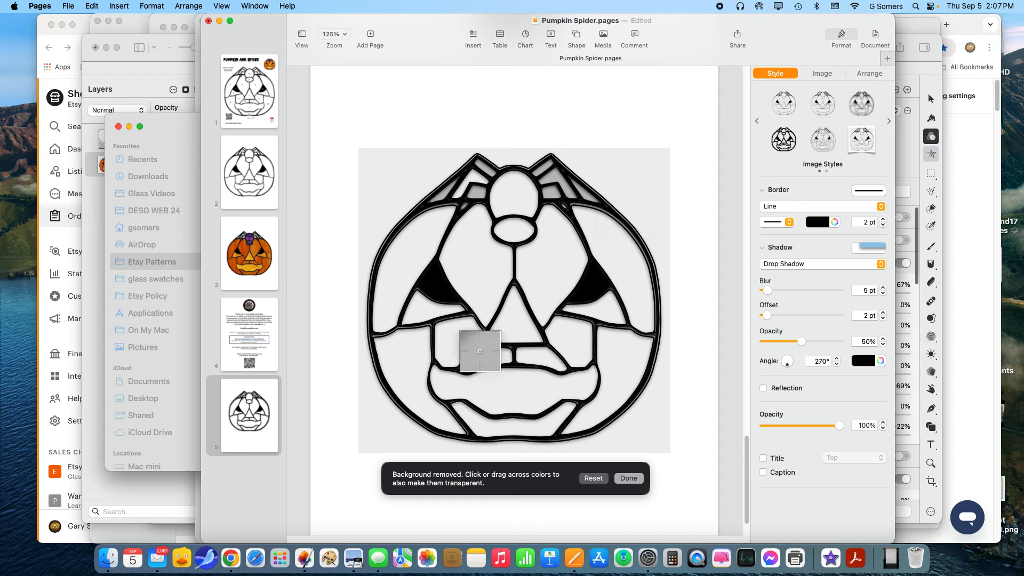
click(400, 267)
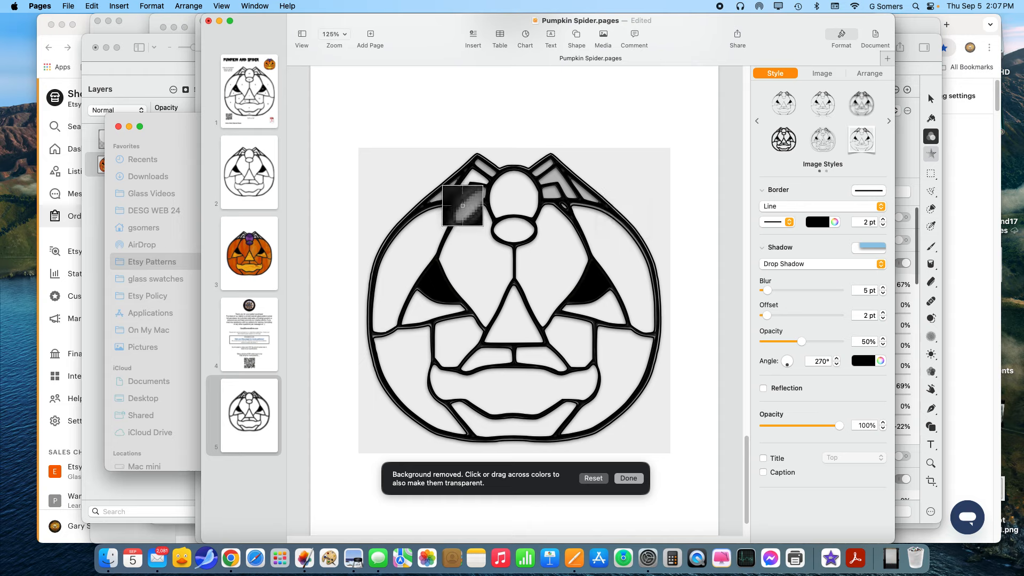
drag(463, 206, 495, 212)
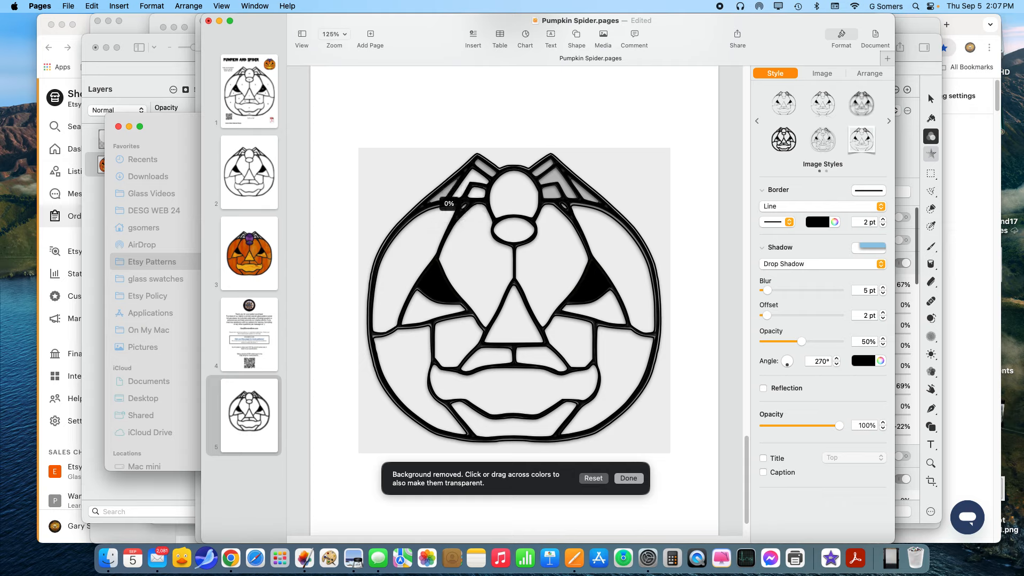
drag(435, 195, 440, 195)
drag(481, 167, 602, 214)
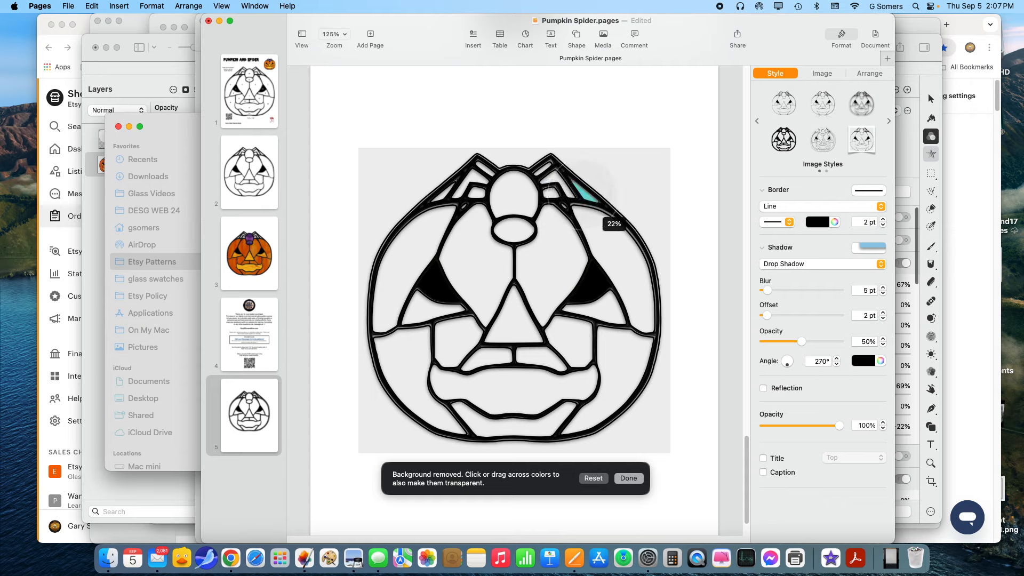
drag(611, 191, 611, 192)
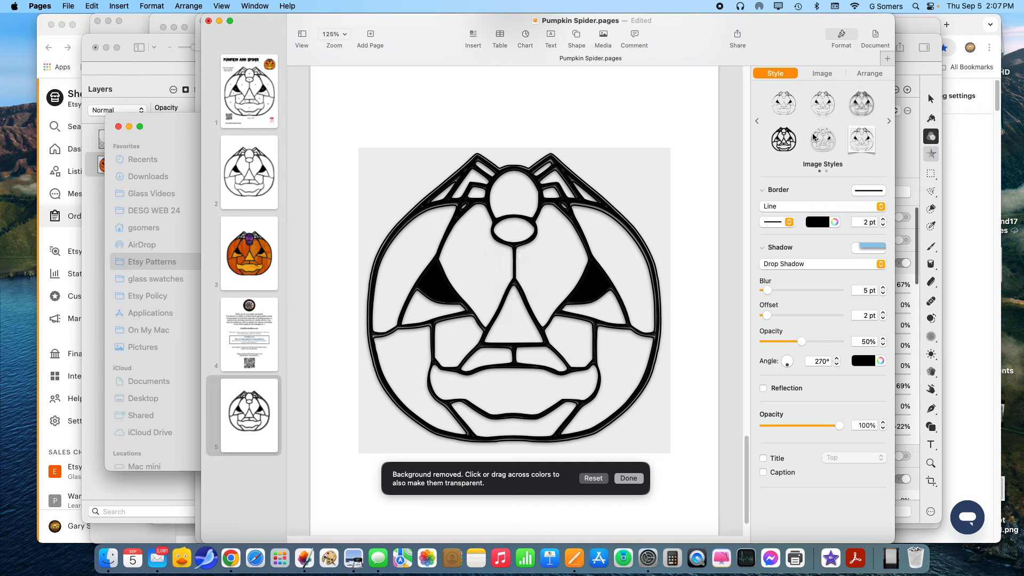
click(821, 73)
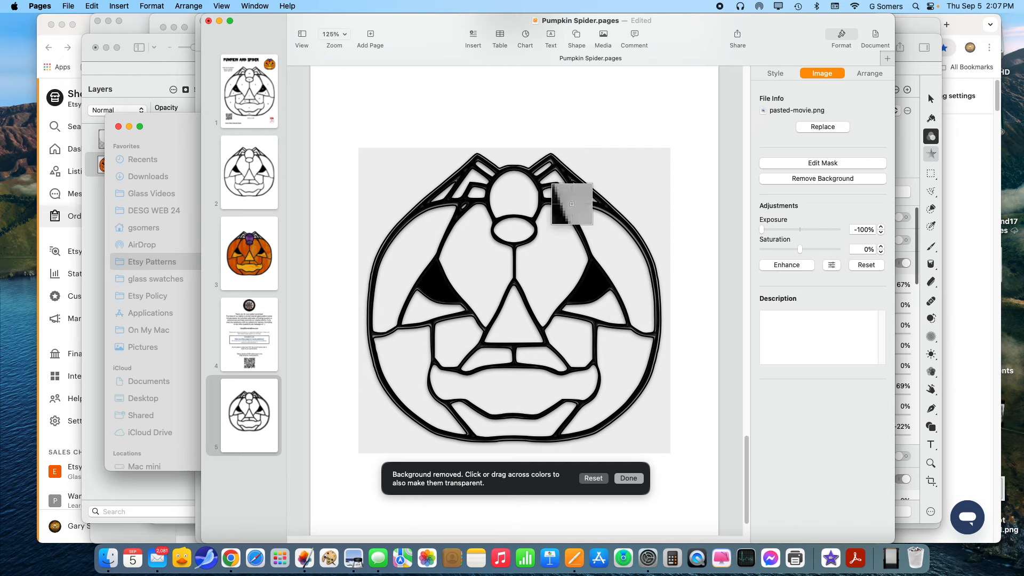
mouse_move(389, 209)
mouse_down()
mouse_move(396, 198)
mouse_move(407, 206)
mouse_up()
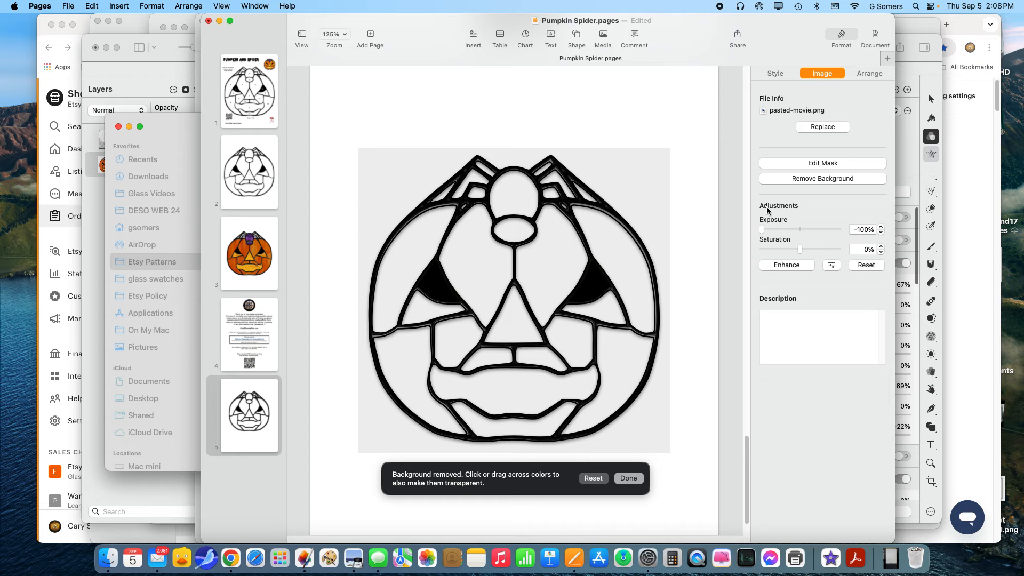
Step: Change the pumpkin image's border color to white and set its thickness to 0.5 pt
click(775, 74)
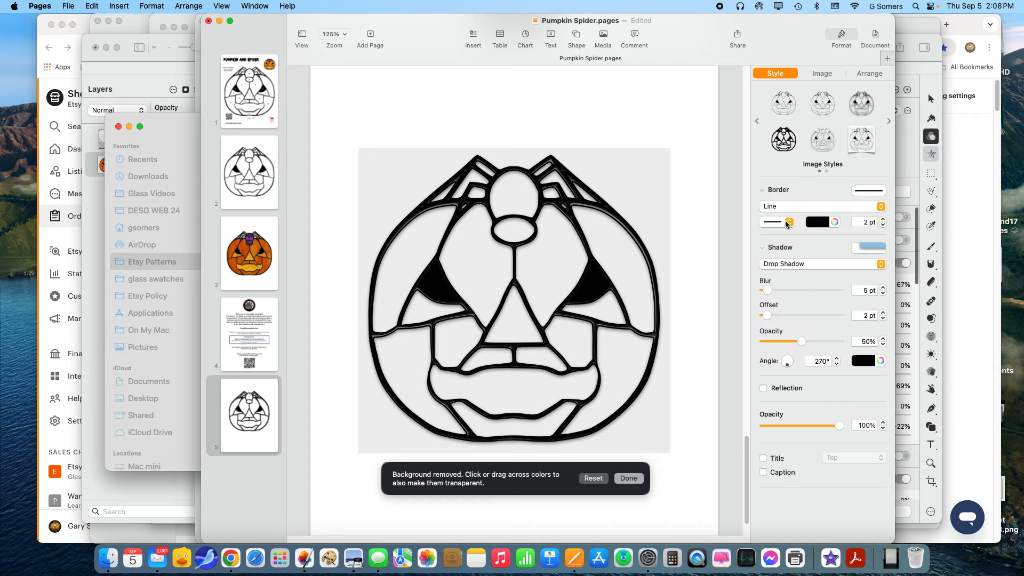
click(821, 223)
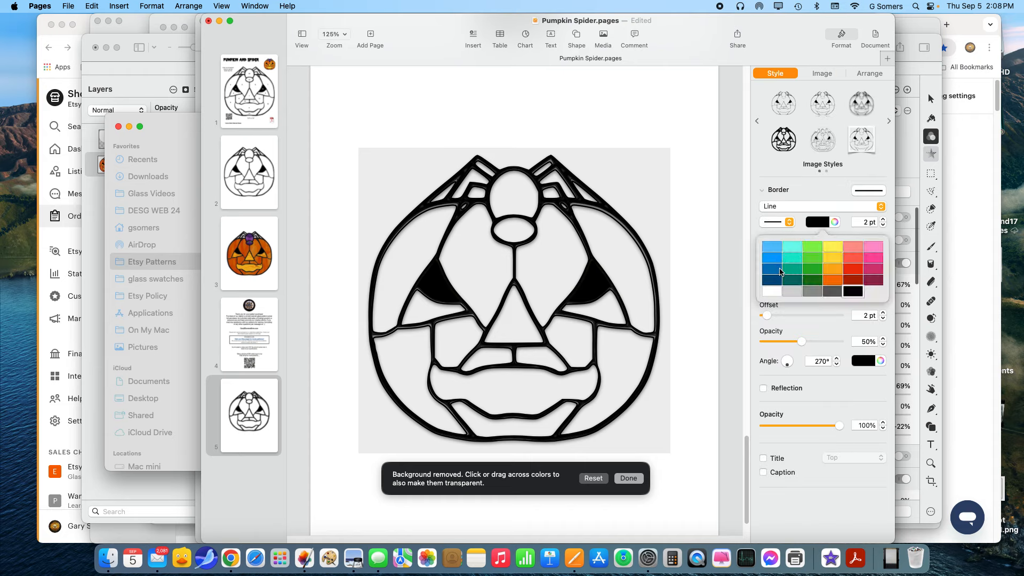
click(771, 291)
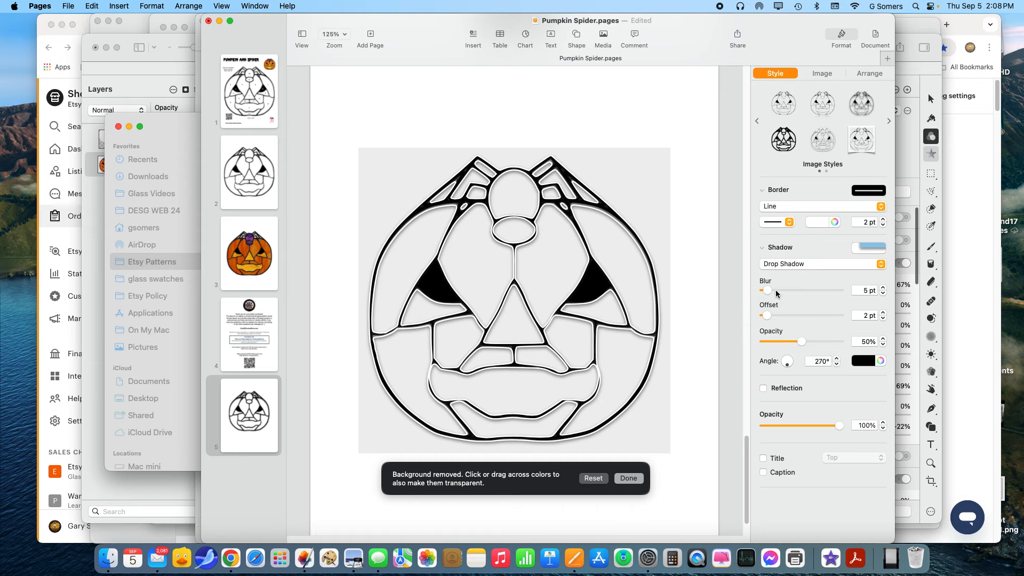
click(882, 225)
click(882, 226)
click(882, 226)
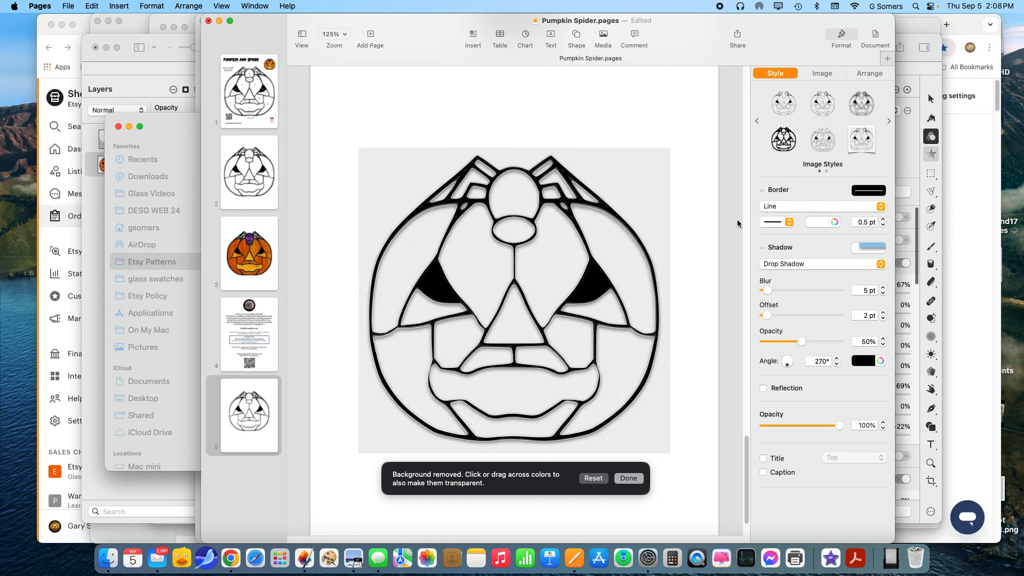
Step: Remove the pumpkin image's drop shadow and make the gray areas around the eye, cheek and nose transparent
drag(609, 240, 632, 255)
drag(559, 237, 582, 265)
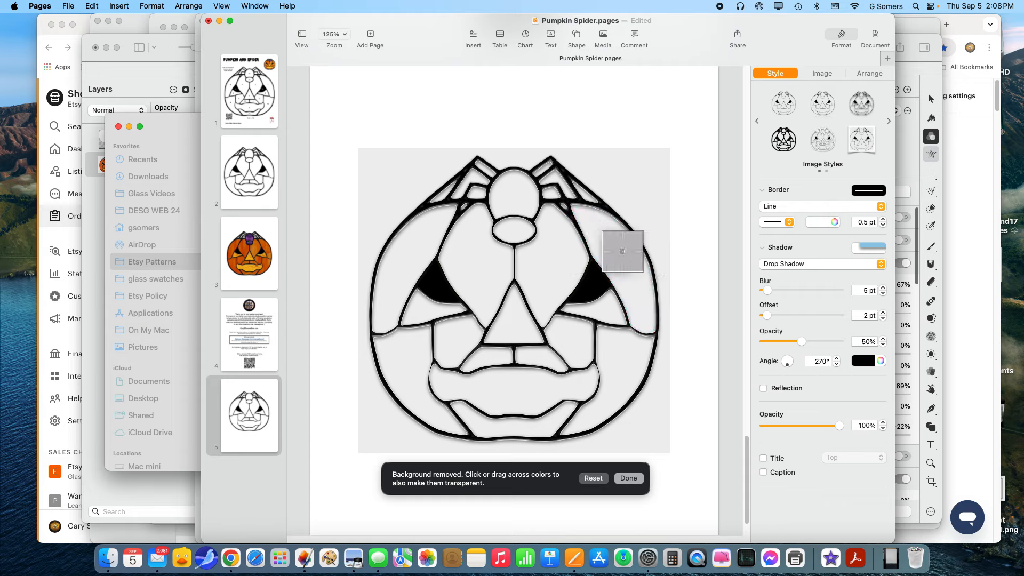
click(802, 264)
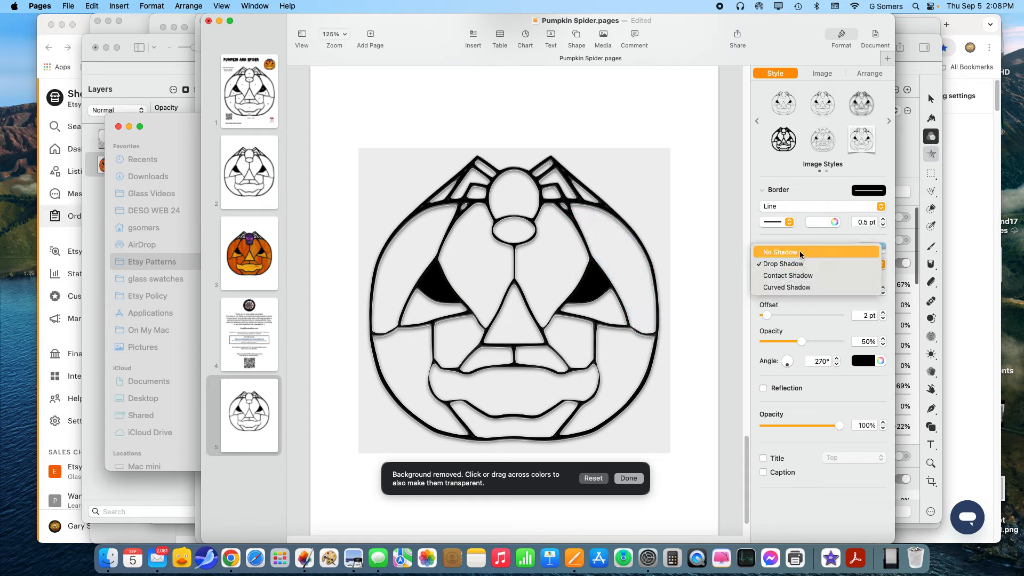
click(799, 252)
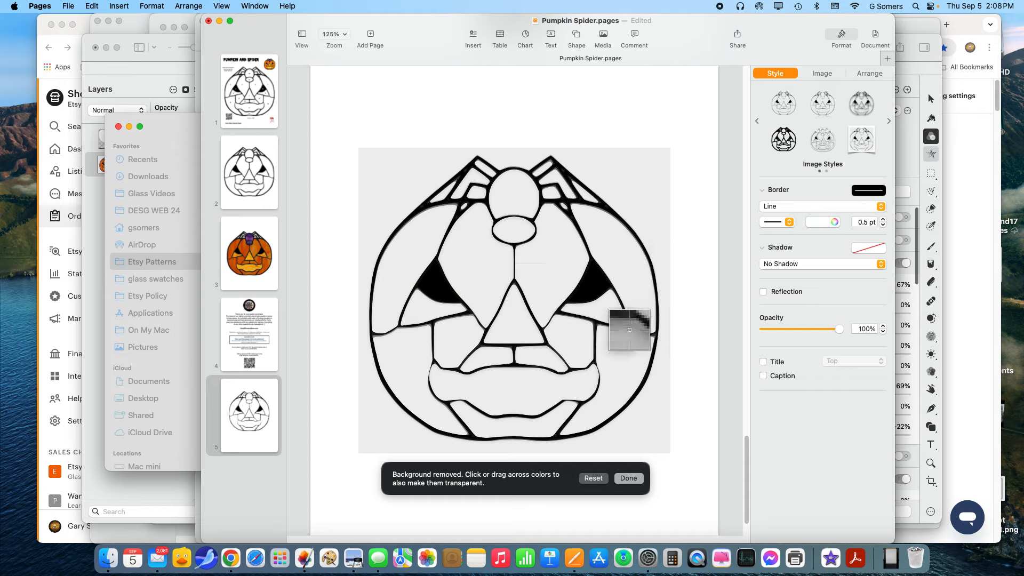
drag(612, 320, 642, 322)
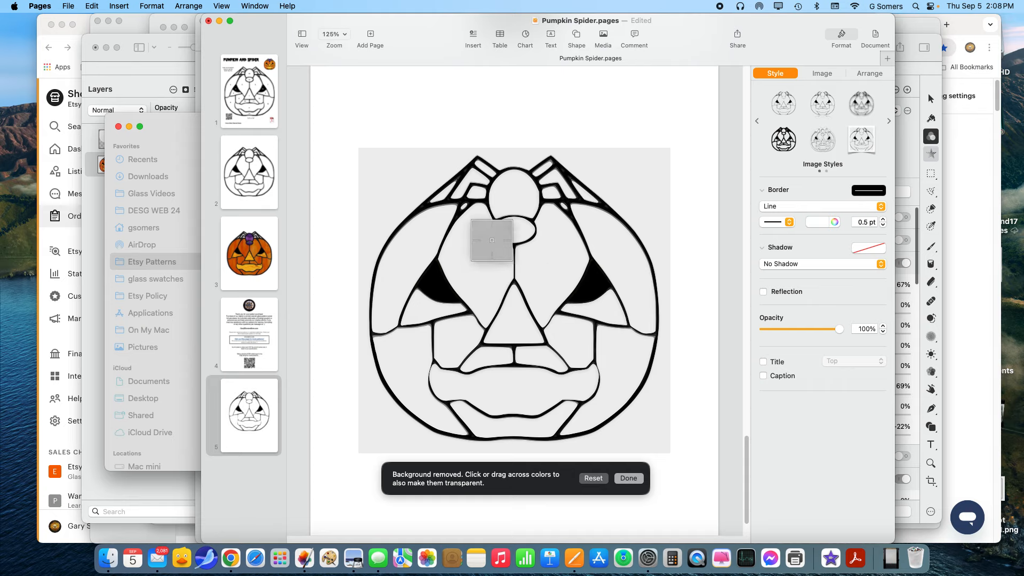
drag(496, 279, 514, 280)
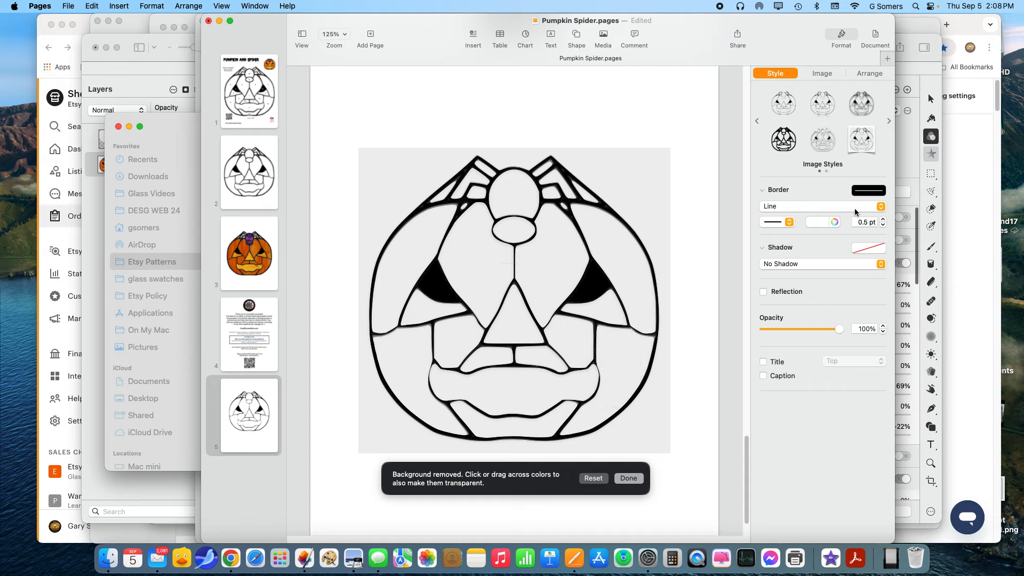
Step: Set the pumpkin image's border to black at 1 pt and finish the background removal
click(821, 223)
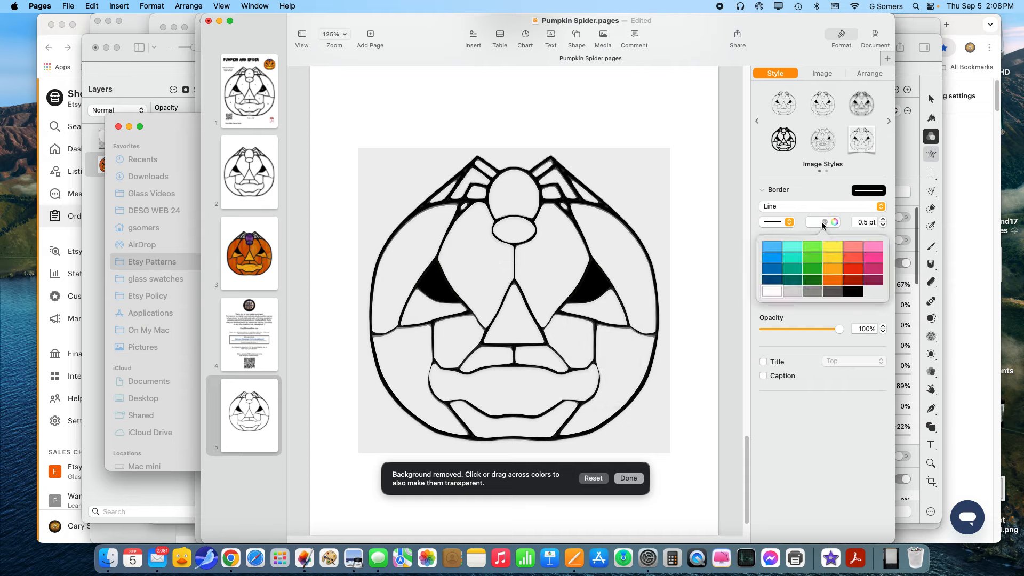
click(853, 291)
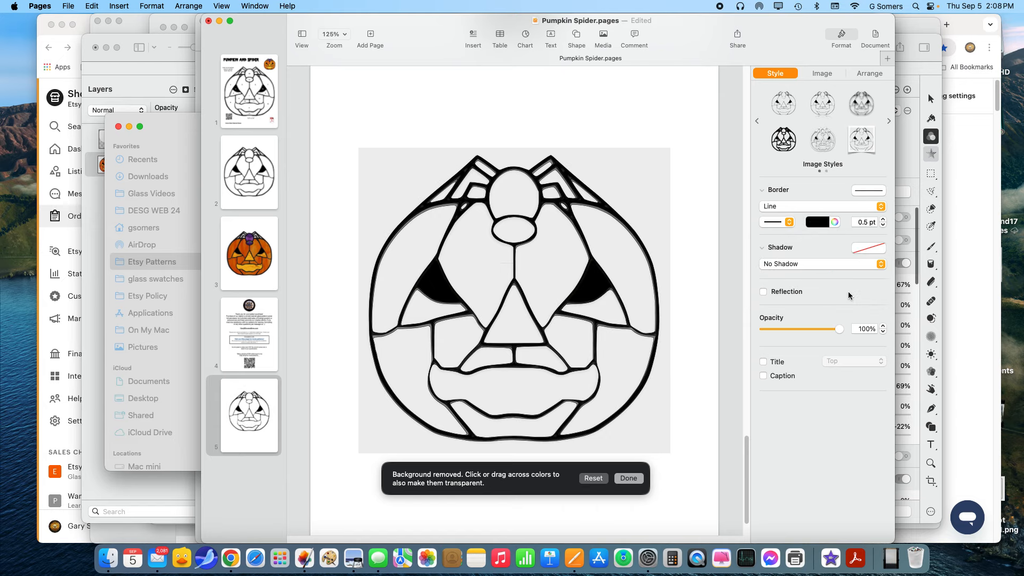
click(882, 223)
click(883, 223)
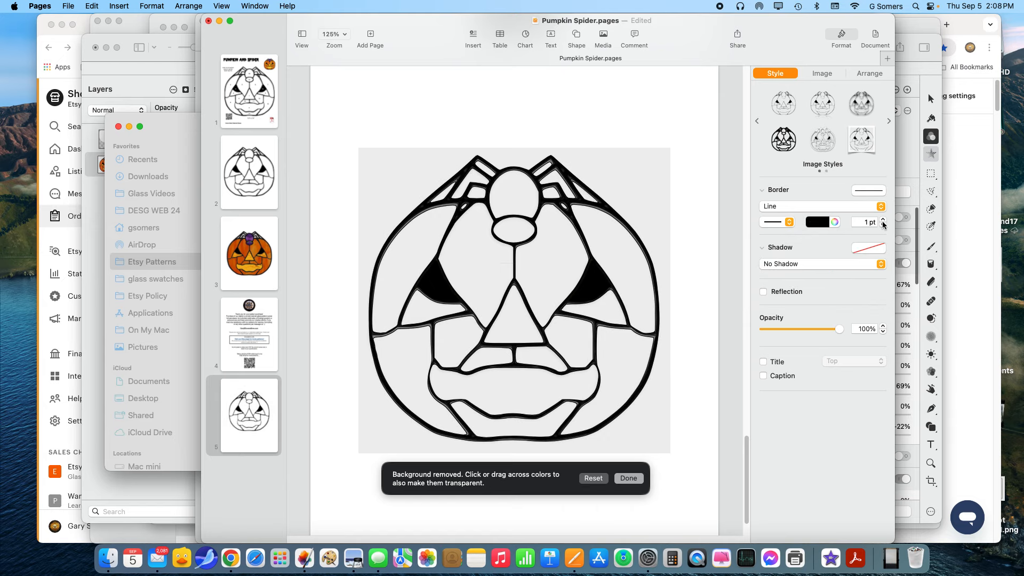
click(684, 394)
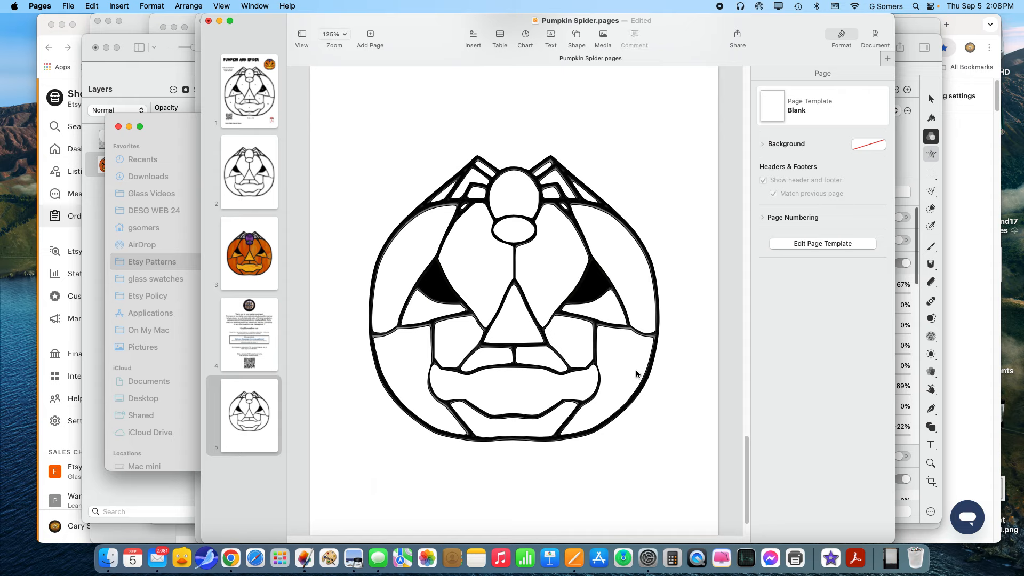
click(647, 378)
click(691, 389)
click(553, 369)
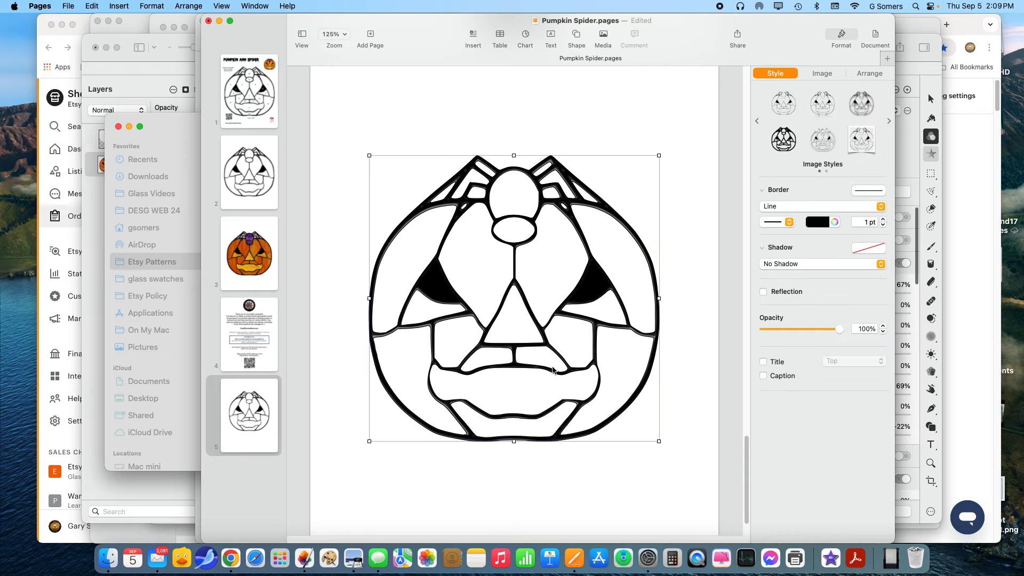
click(678, 415)
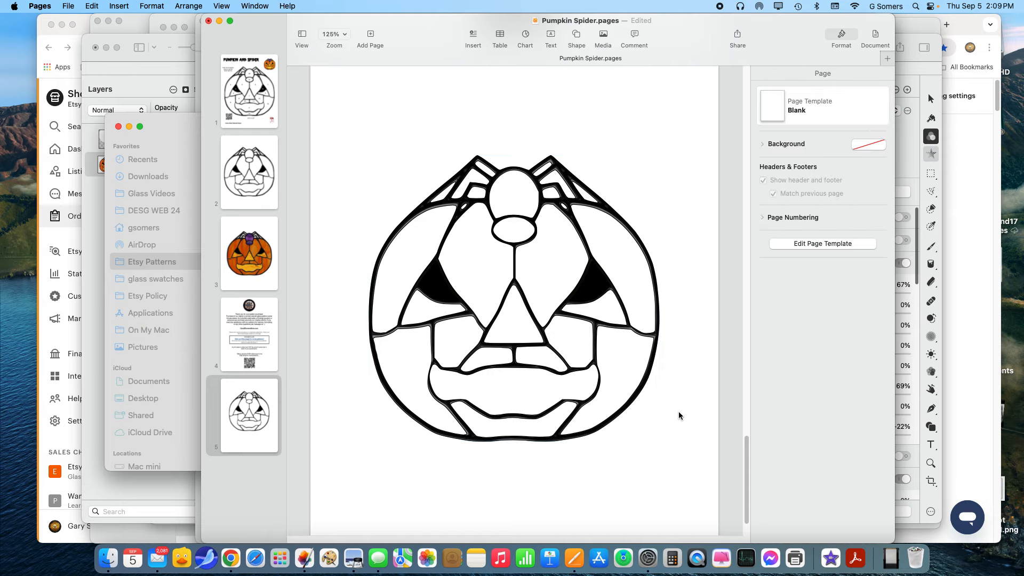
Step: Copy the pumpkin outline image and create a new image from the clipboard in Preview
click(485, 334)
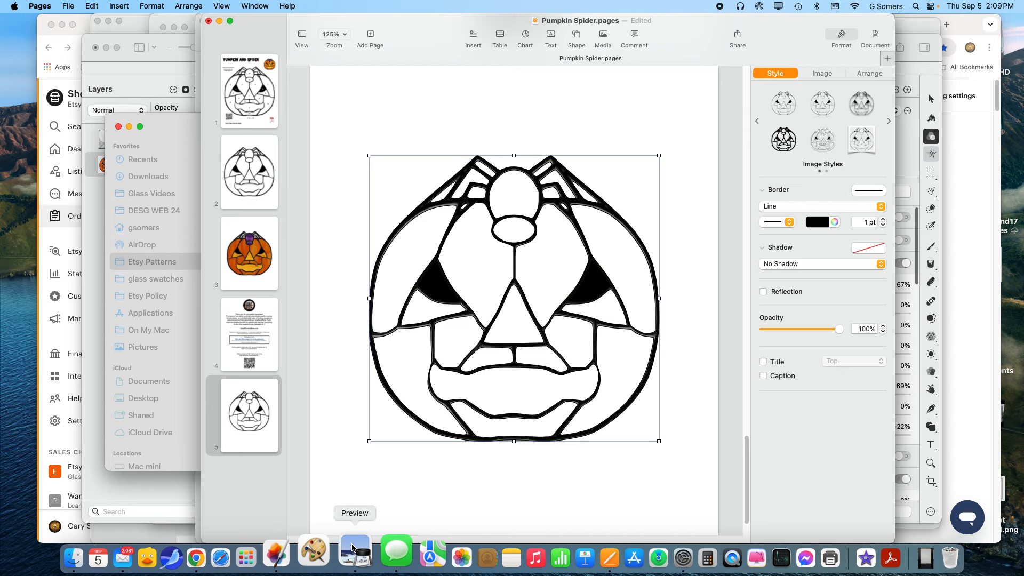
click(353, 547)
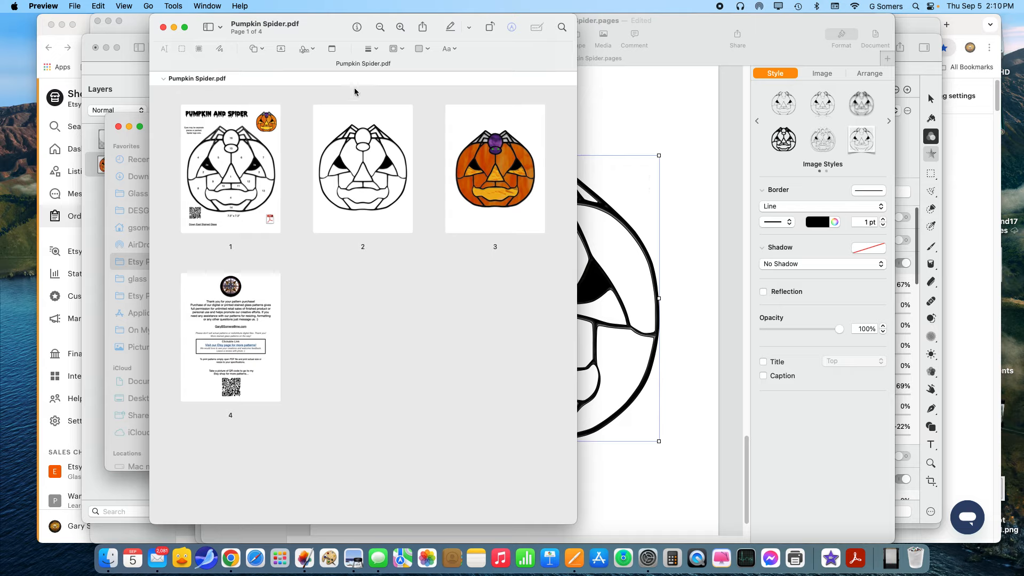
click(74, 7)
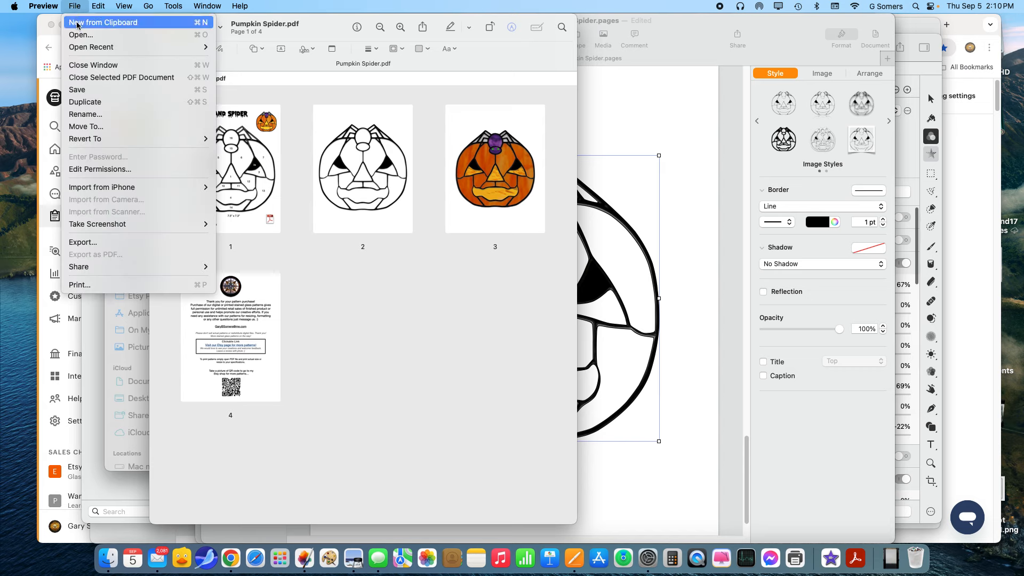
click(77, 22)
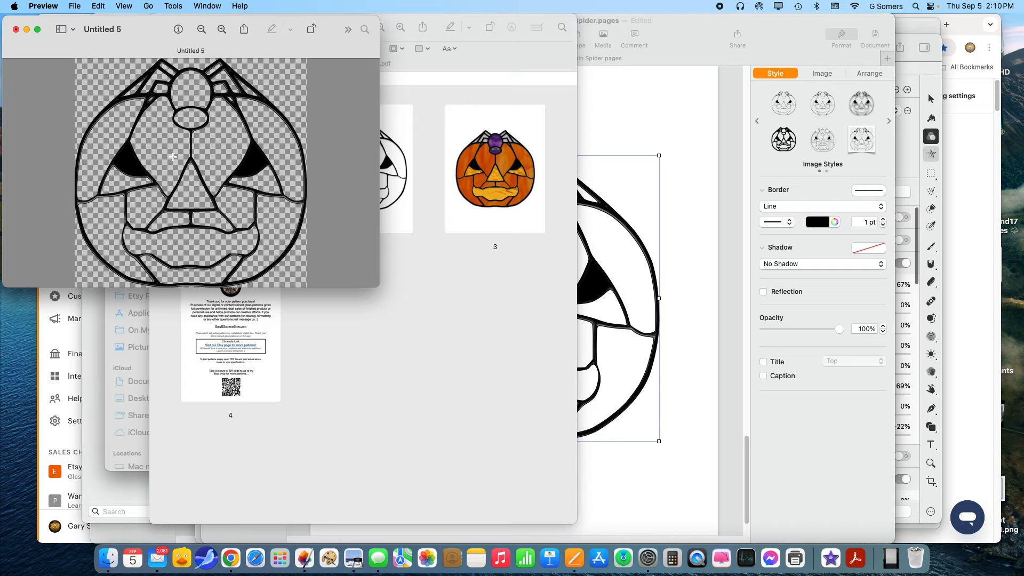
click(75, 6)
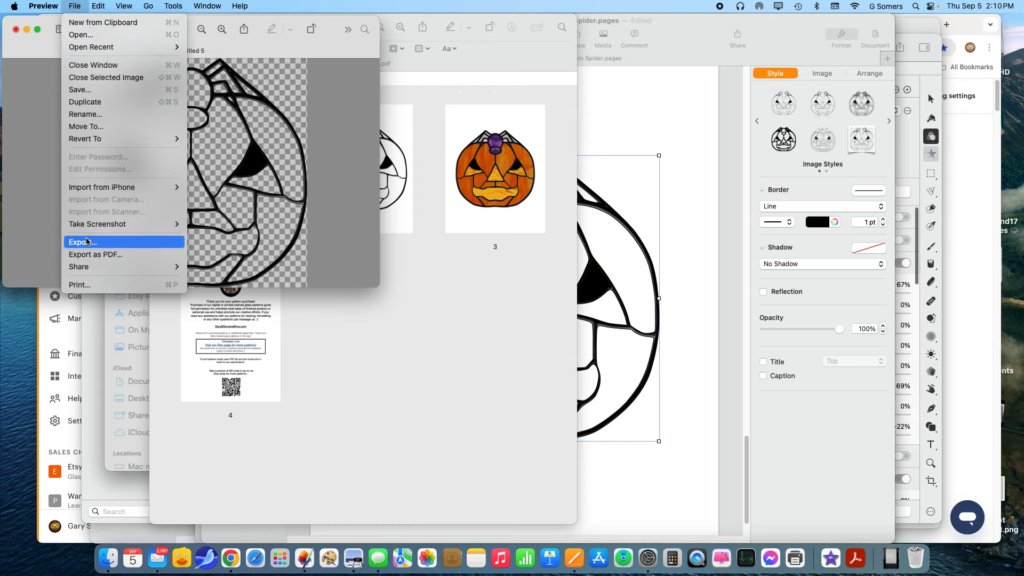
click(91, 91)
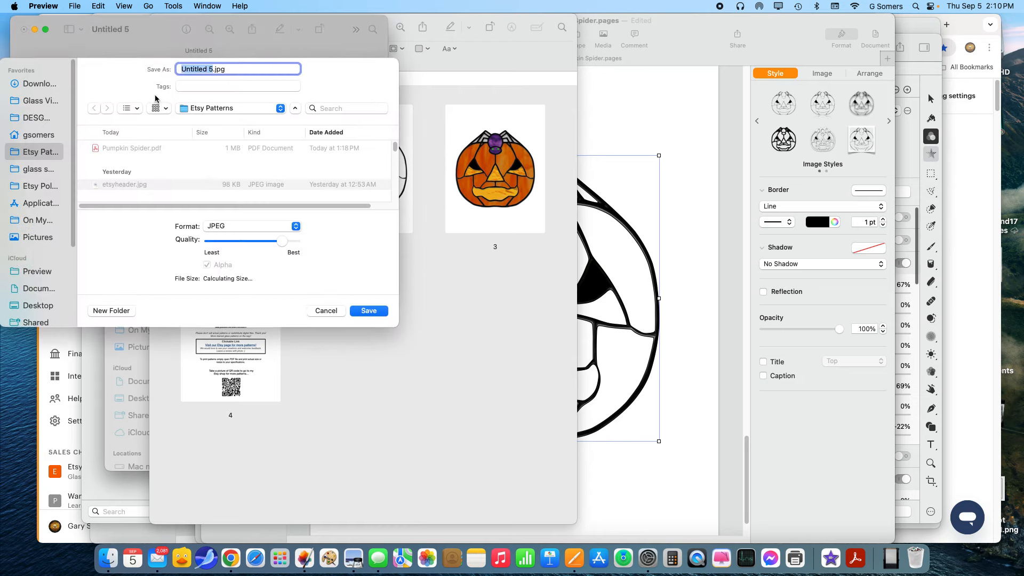
click(258, 227)
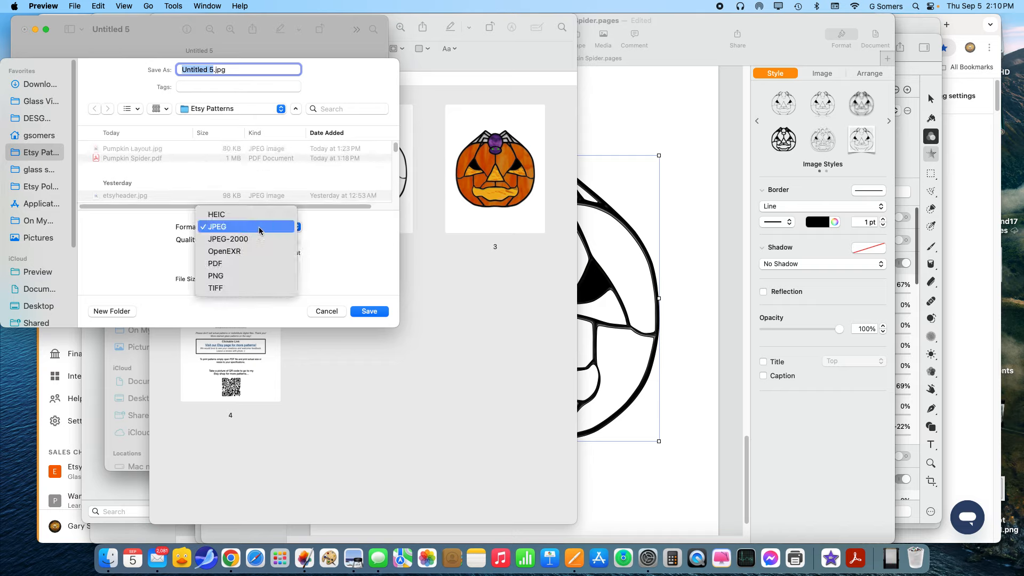
click(247, 276)
click(314, 311)
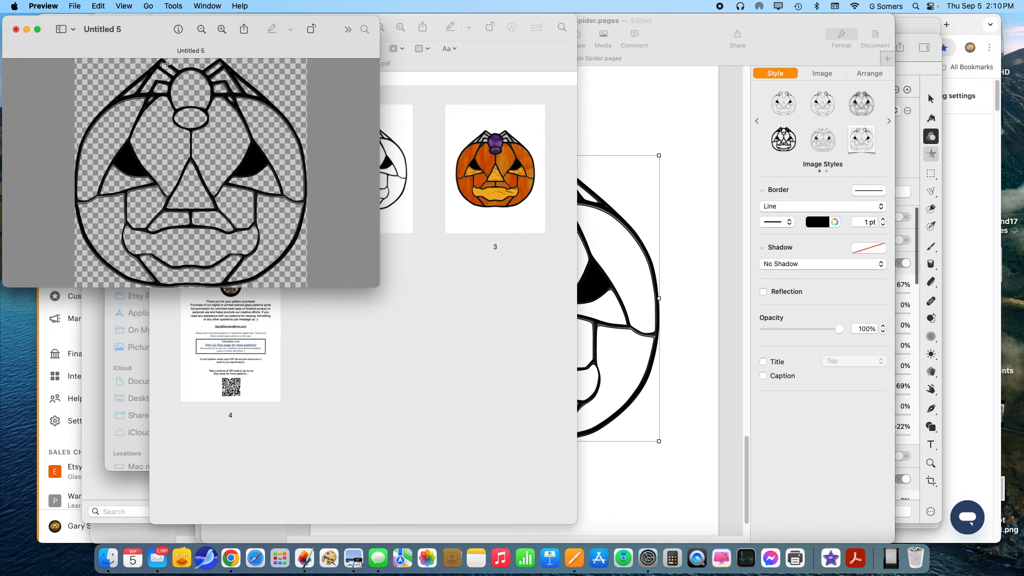
Step: Export the transparent pumpkin image as a PNG with alpha, named Pumpkin Spider.png, in the Etsy Patterns folder
click(75, 6)
mouse_move(103, 229)
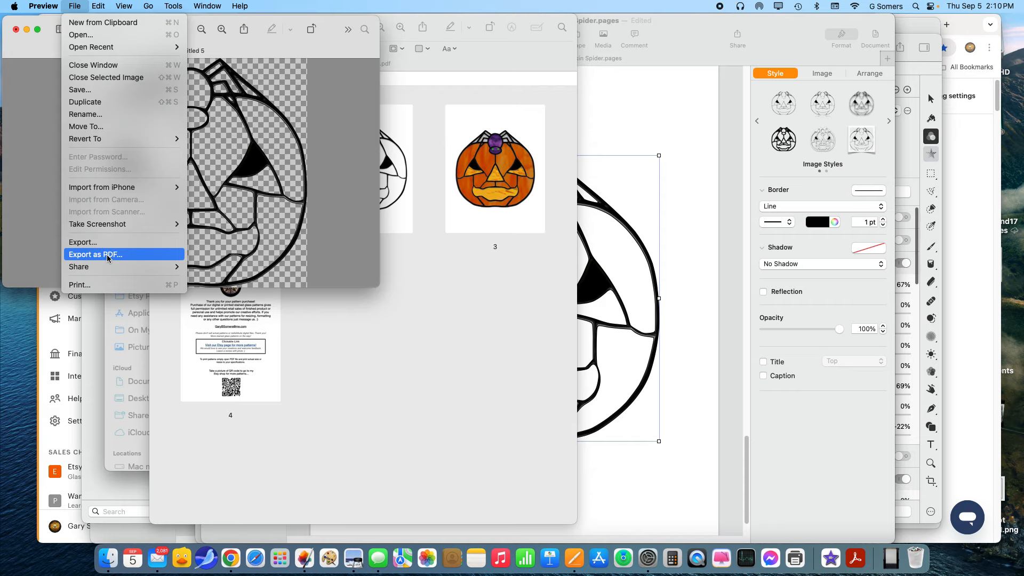
click(98, 243)
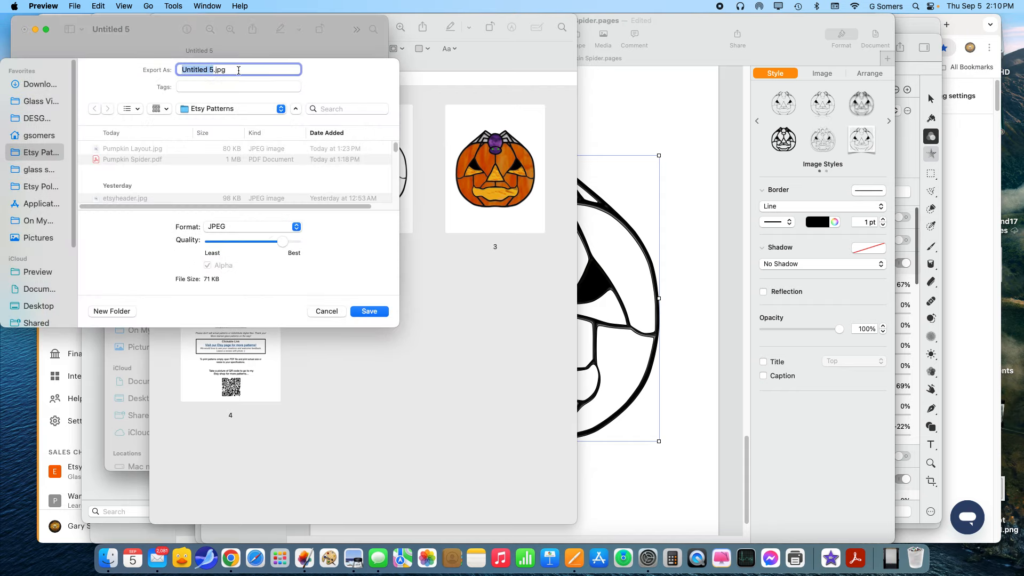
click(267, 226)
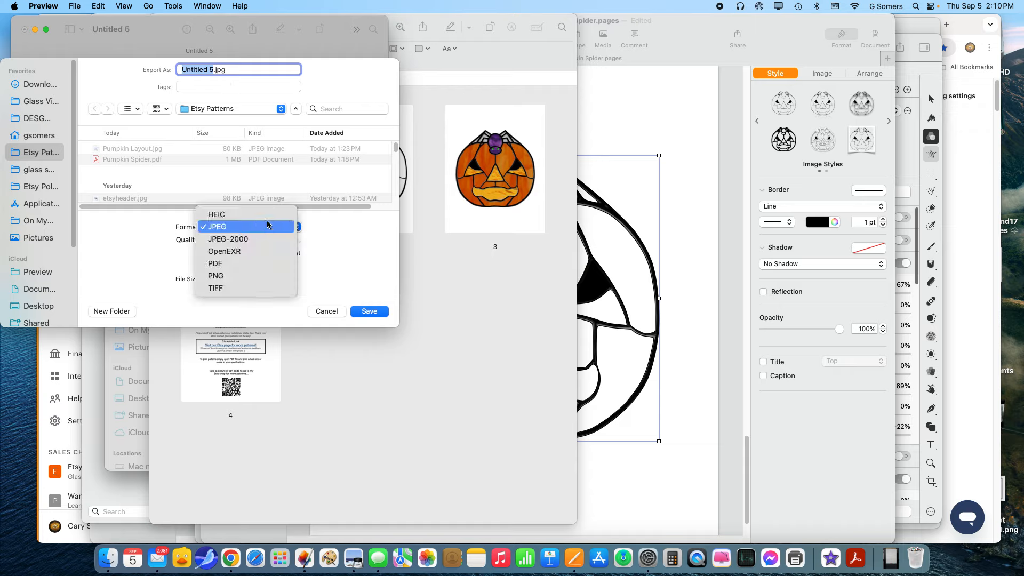
click(262, 276)
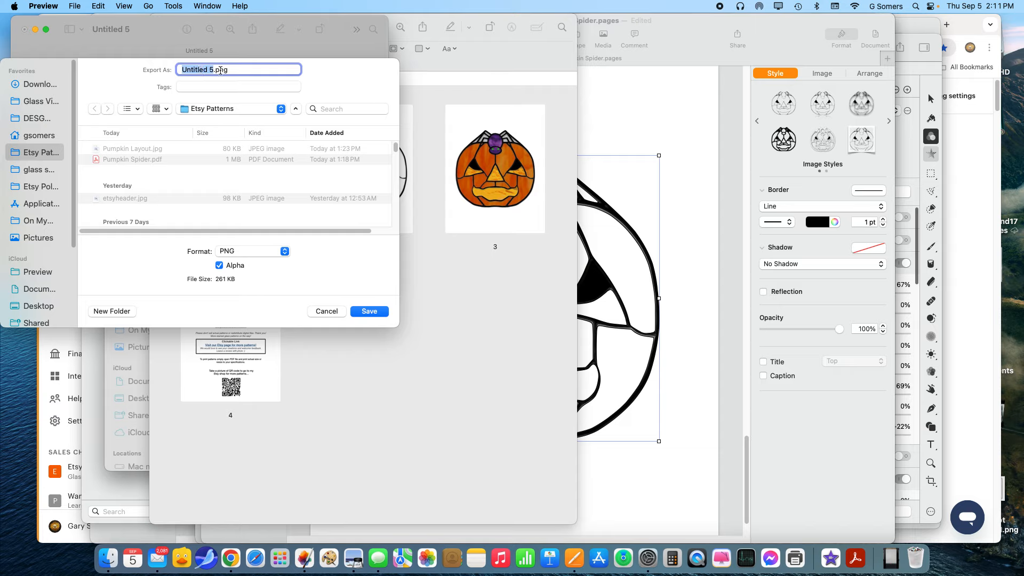
click(142, 161)
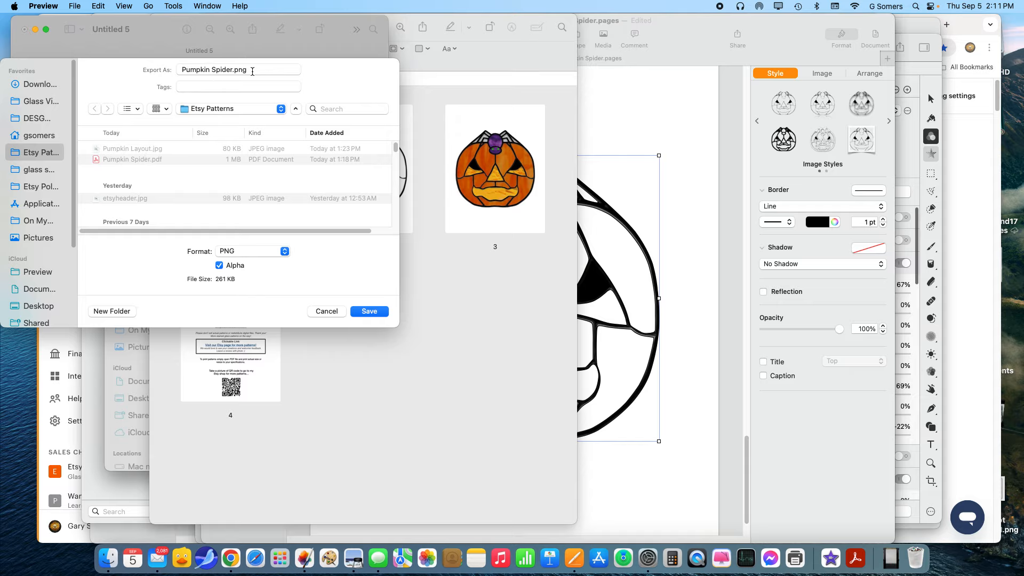
click(370, 312)
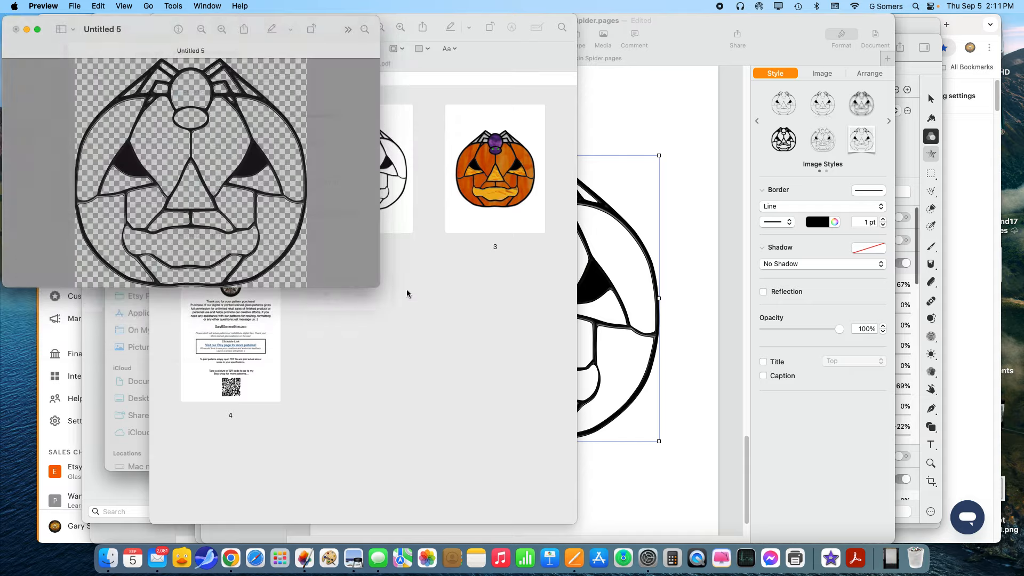
Step: Open the image's size adjustment settings and change the dimension units from pixels to inches
click(173, 6)
click(173, 5)
click(173, 6)
click(186, 65)
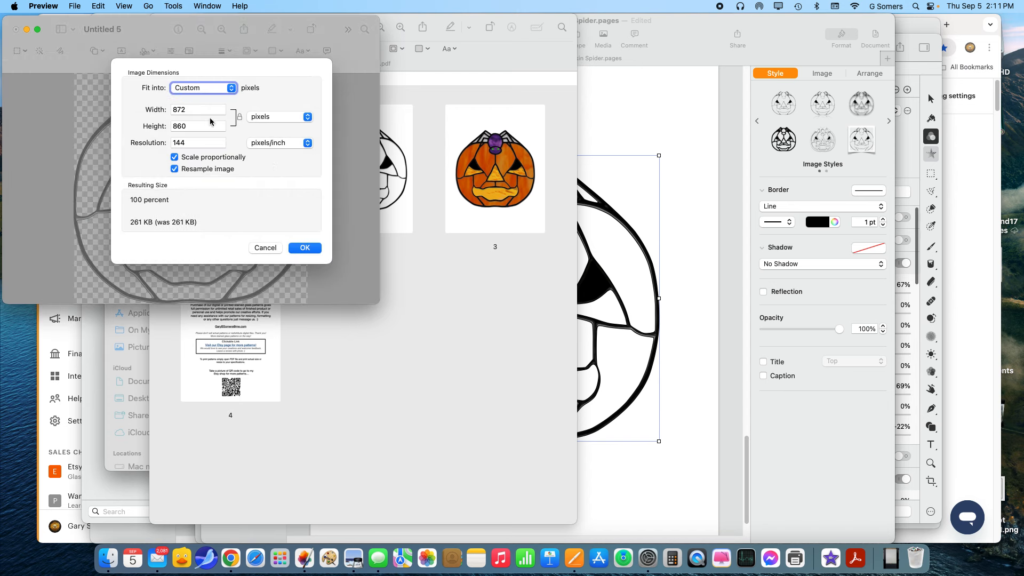
click(254, 118)
click(258, 145)
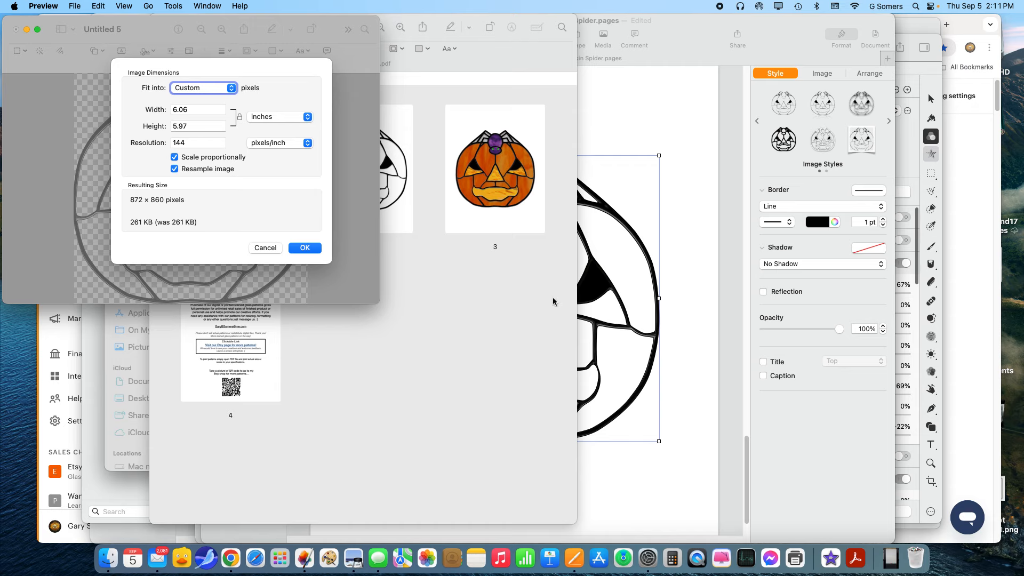
Step: Switch to Pages, enlarge the pumpkin image proportionally to nearly the page's width, and return to the image in Preview
click(679, 268)
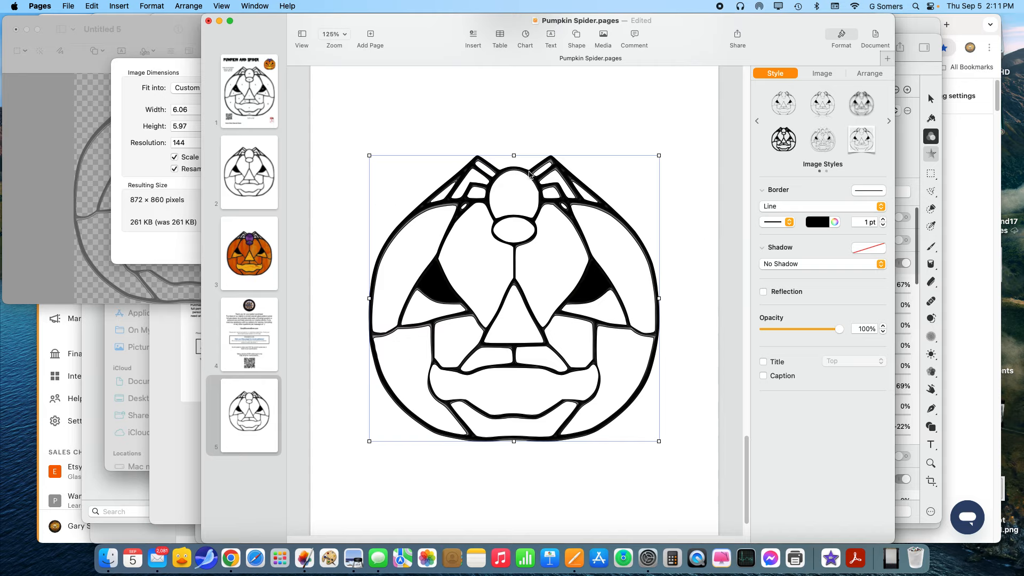
drag(513, 155, 513, 106)
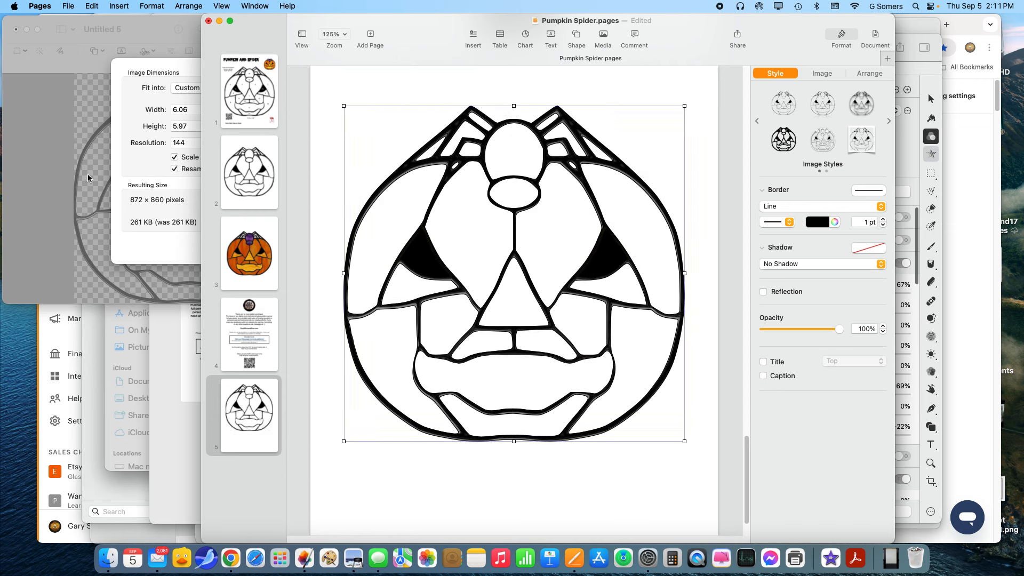
click(64, 165)
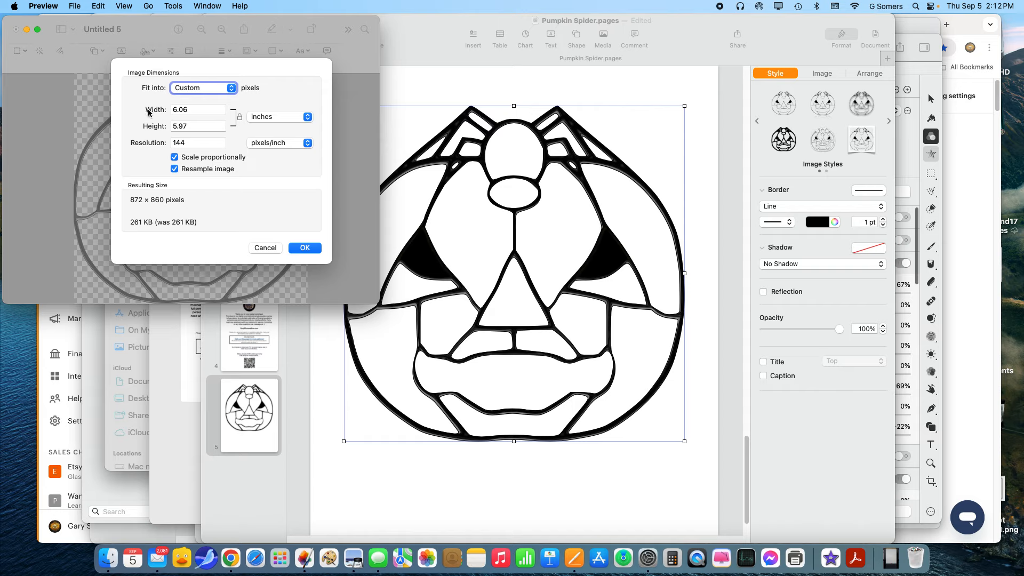
Step: Resize the pumpkin image to 7 × 7 inches without proportional scaling, at a resolution of 300 pixels/inch
double_click(195, 110)
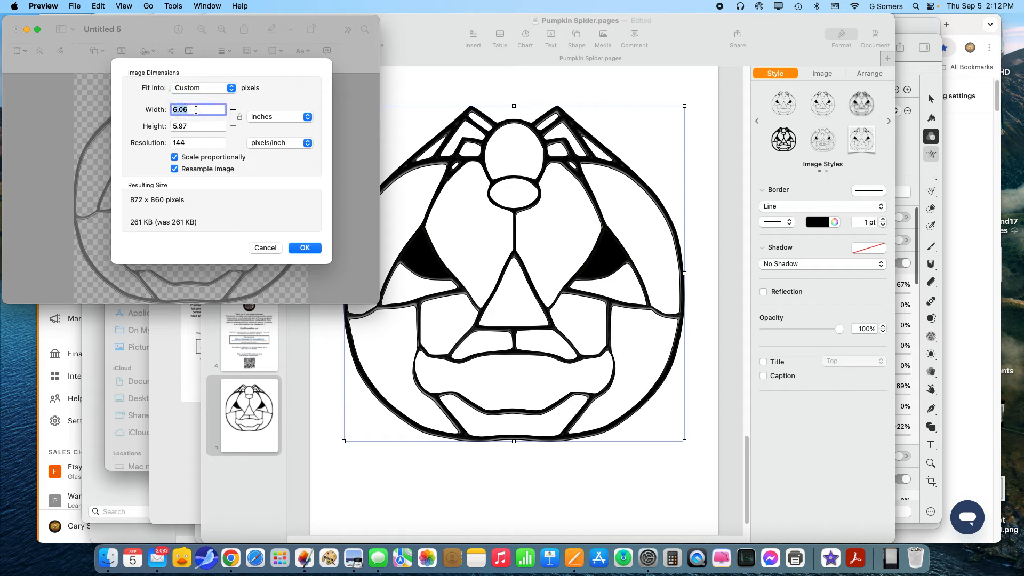
text(7)
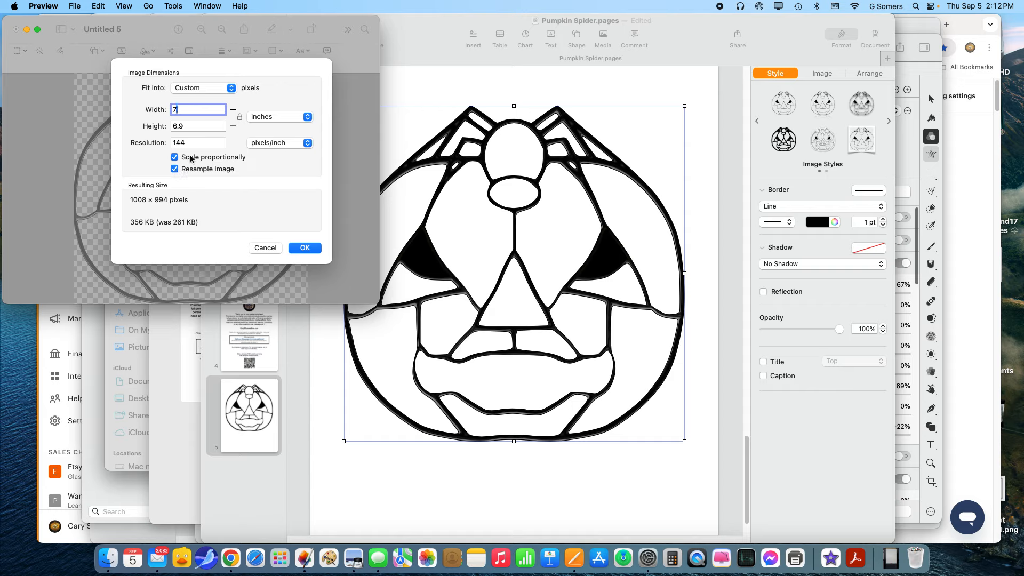
click(239, 118)
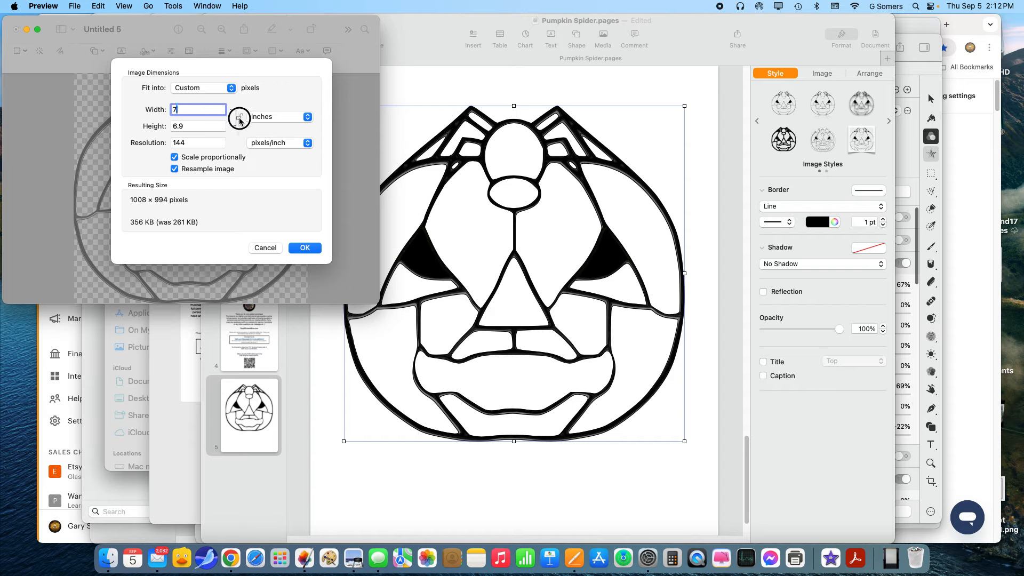
double_click(175, 128)
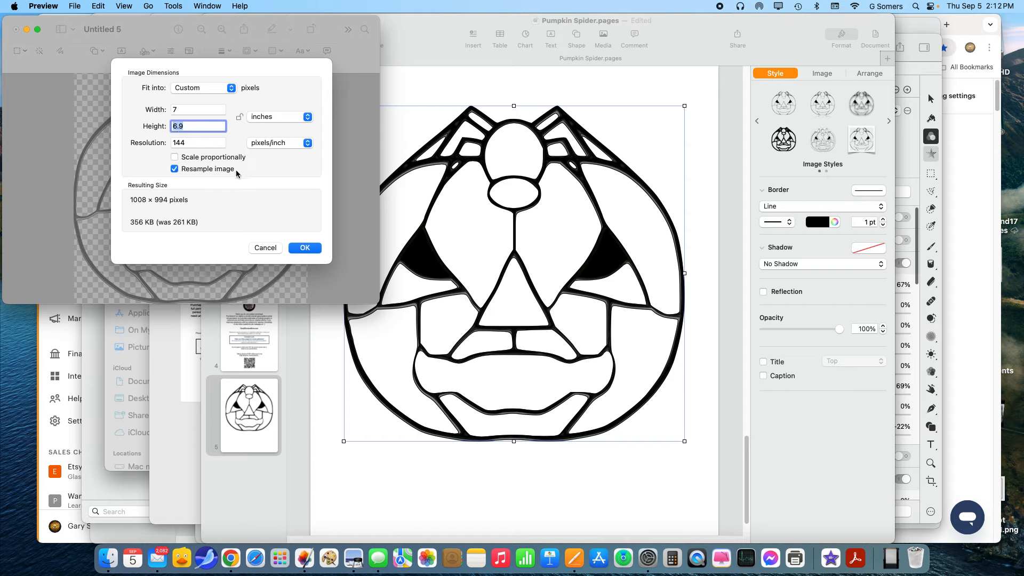
text(7)
double_click(193, 142)
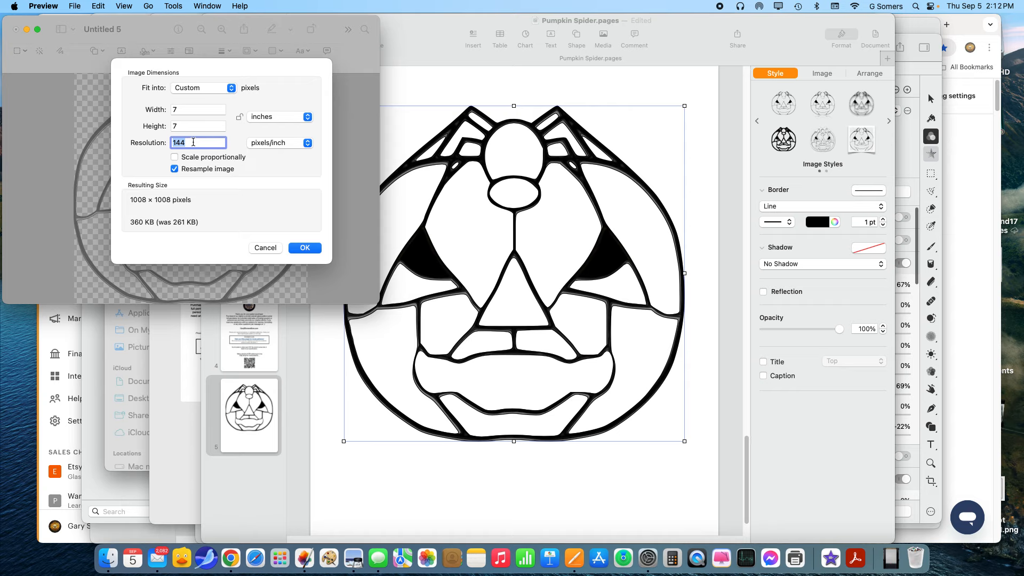
text(300)
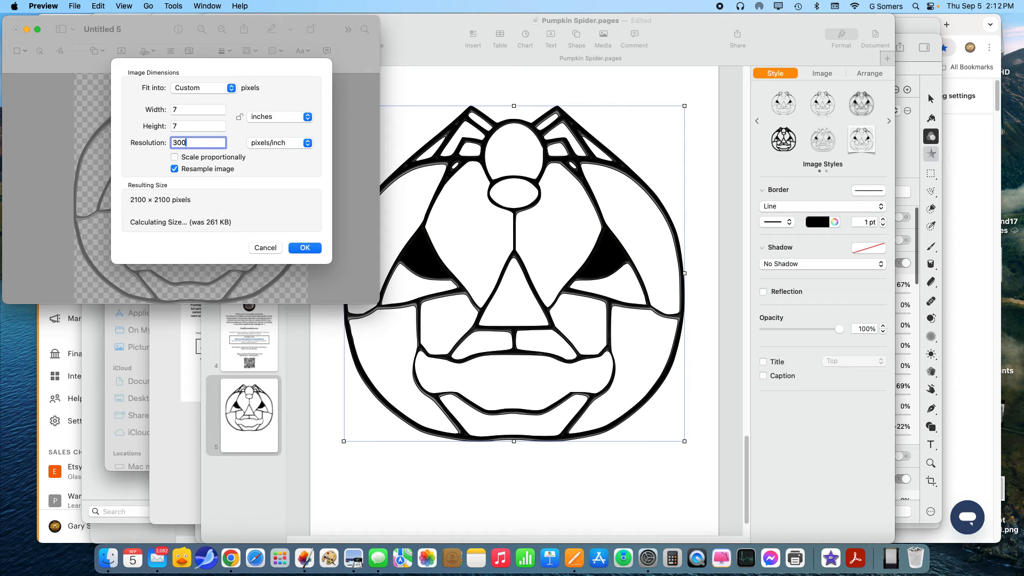
click(314, 248)
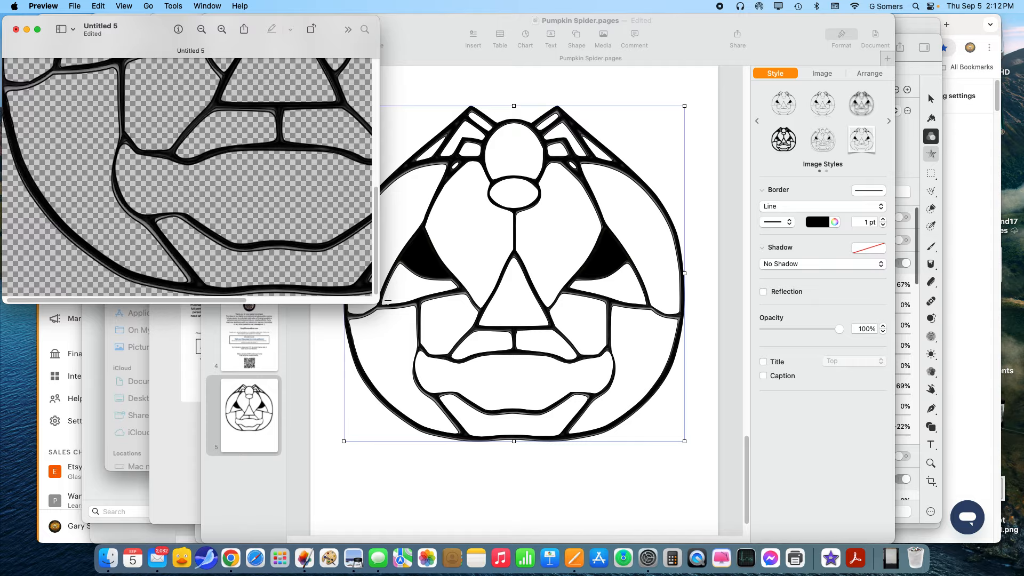
Step: Enlarge the Preview window and examine the line quality of the resized transparent pumpkin image
drag(377, 302, 725, 518)
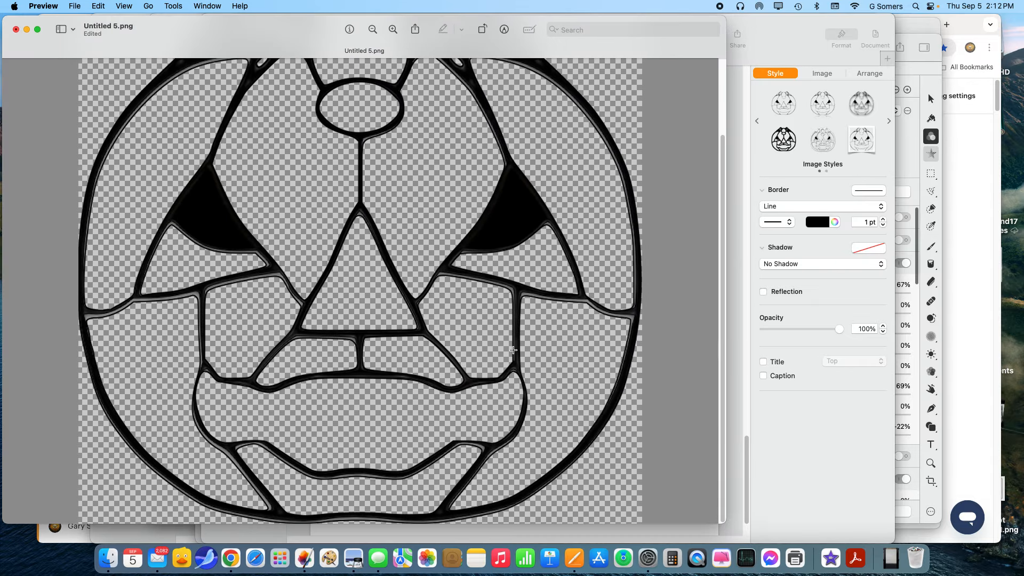
scroll(513, 350, up, 3)
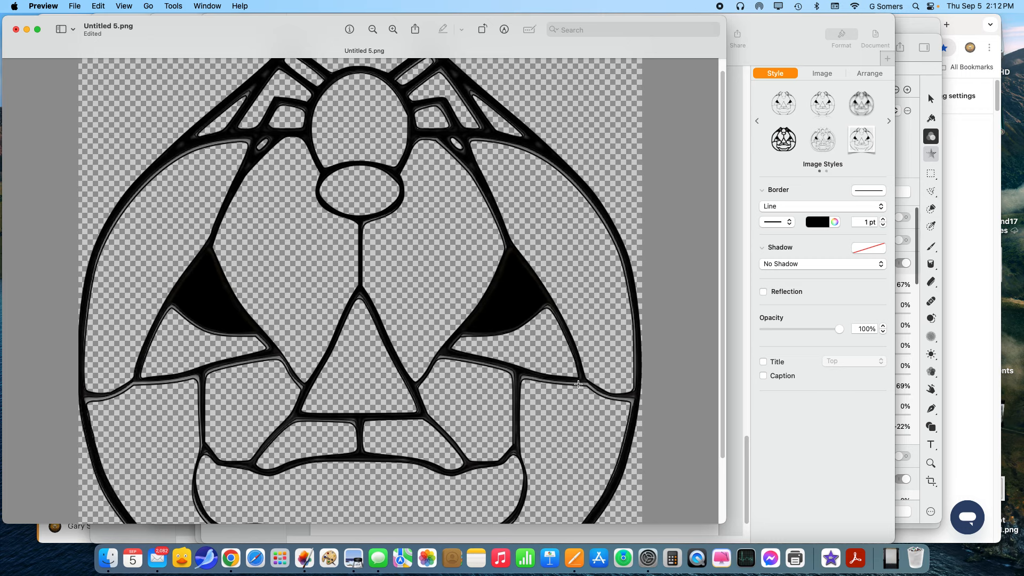
scroll(535, 347, down, 4)
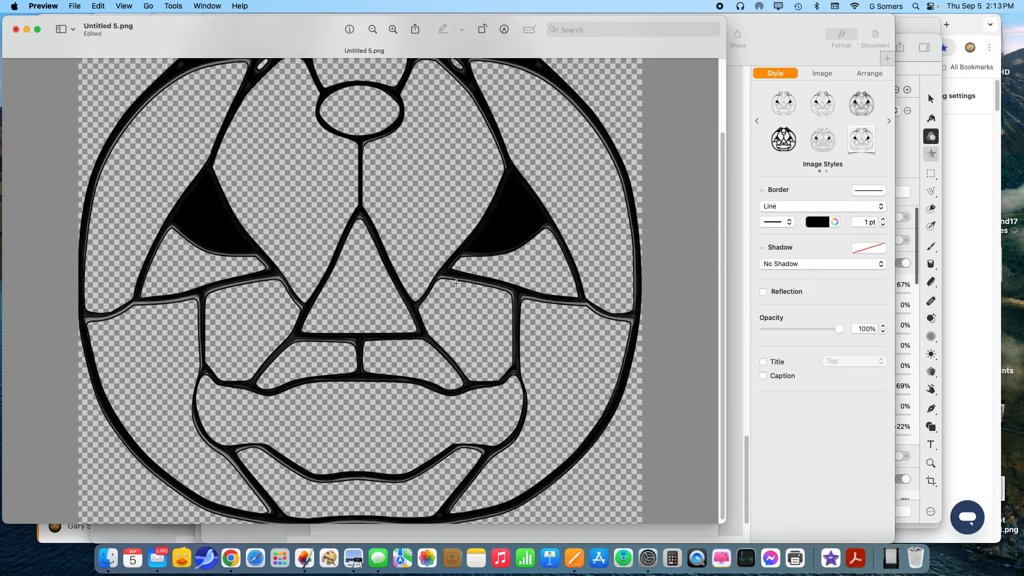
Step: Switch to Pages and remove the drop shadow from the pumpkin outline image on page 2
click(569, 548)
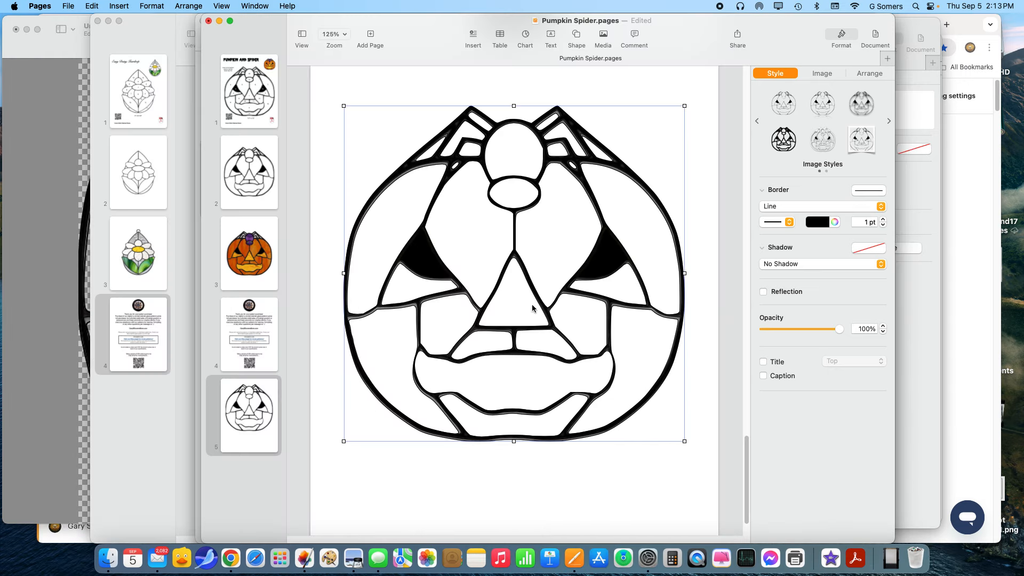
click(248, 176)
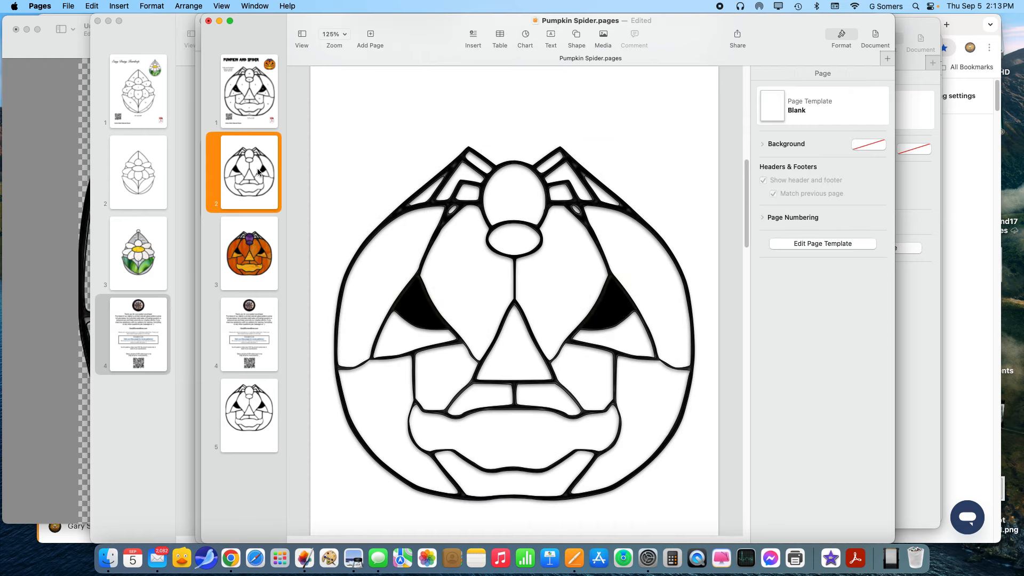
click(541, 249)
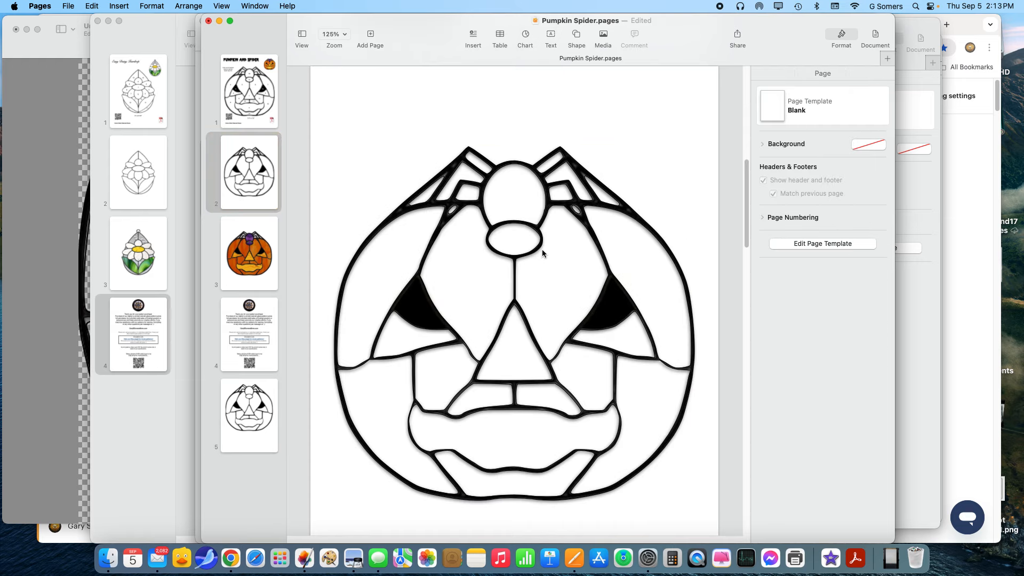
click(541, 248)
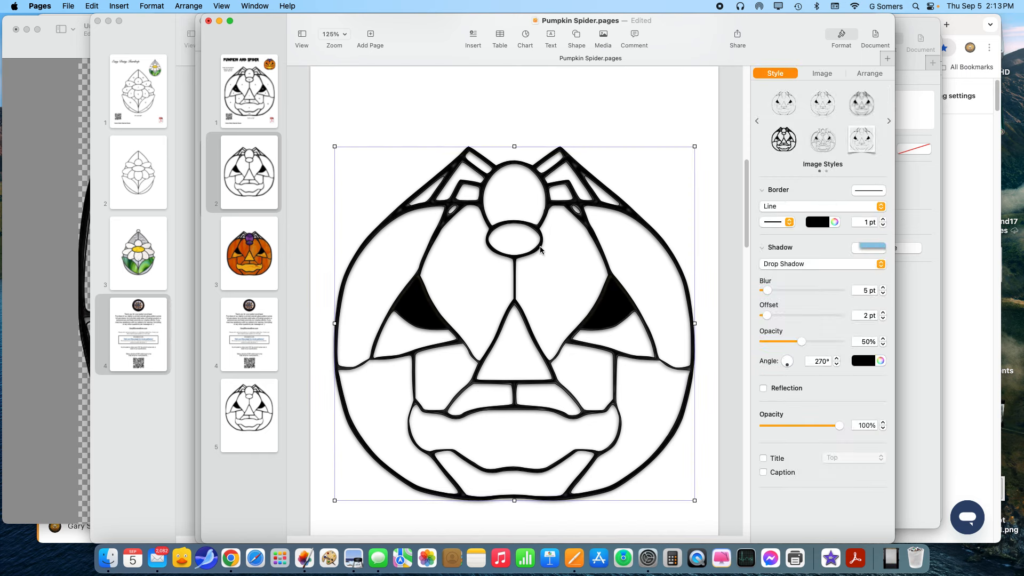
click(818, 264)
click(807, 254)
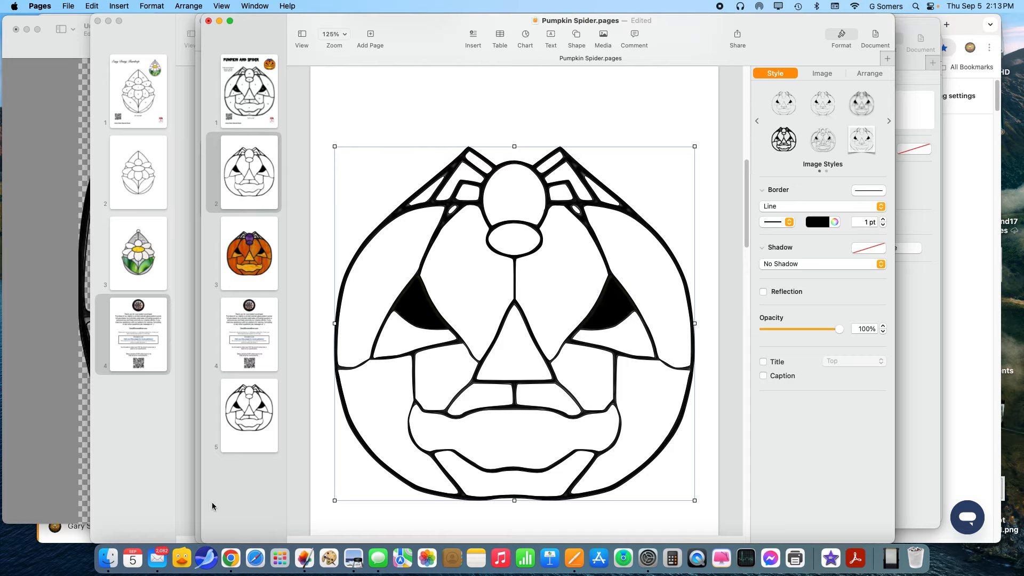
Step: Return to Preview, discard the unsaved resized image, and create a new image from the clipboard in an enlarged window
click(353, 557)
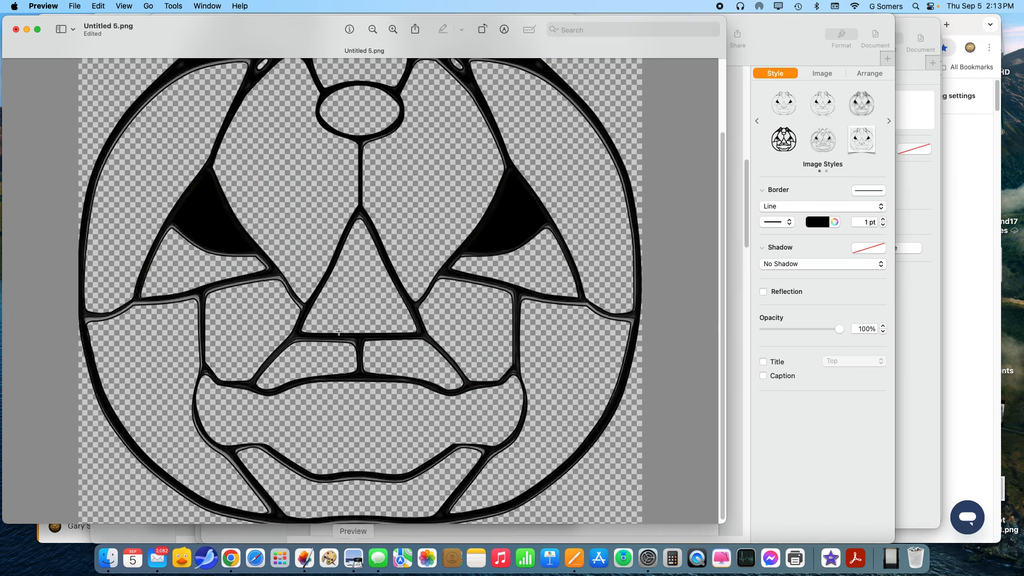
click(15, 29)
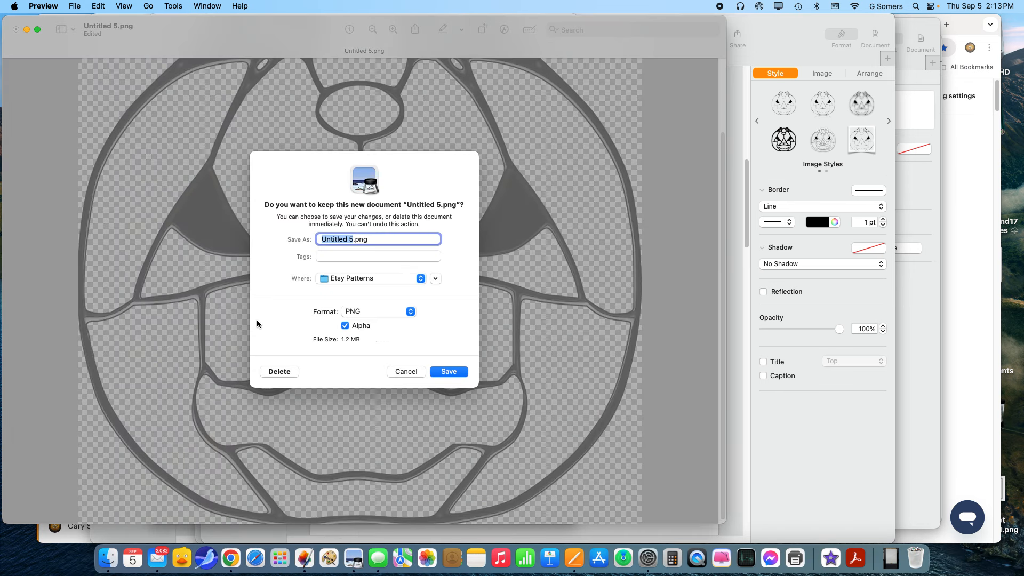
click(279, 372)
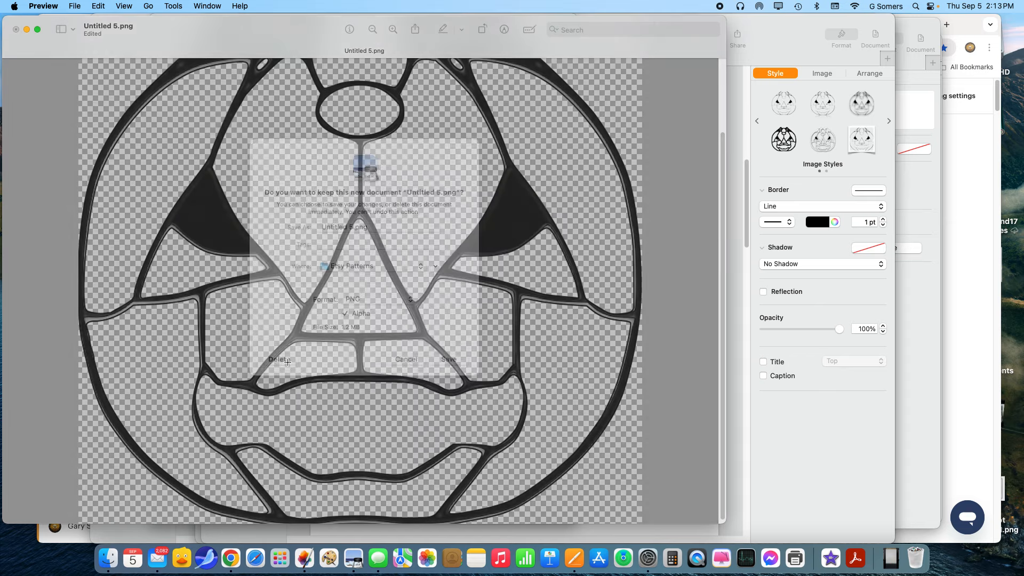
click(74, 5)
click(75, 22)
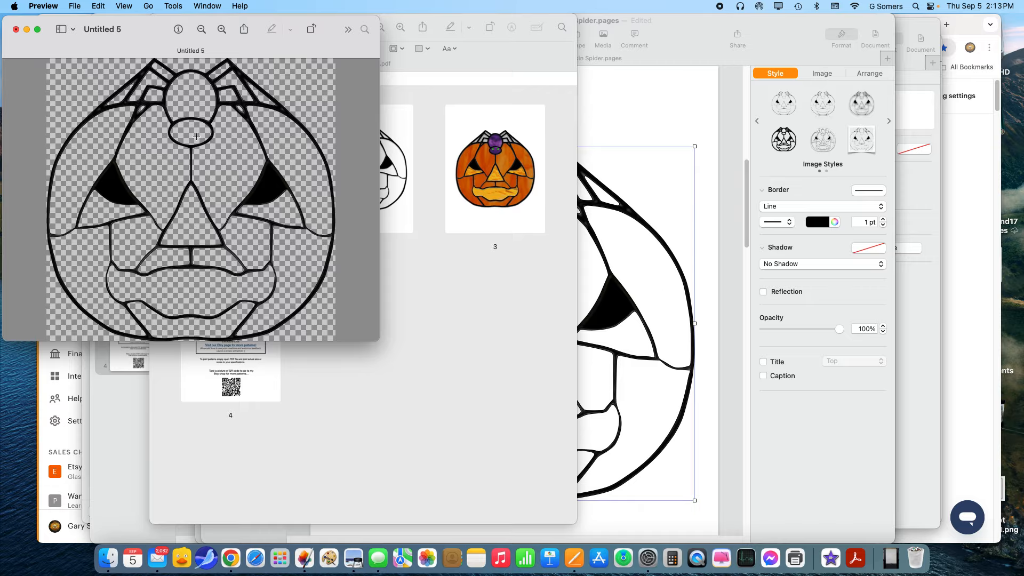
drag(379, 334, 585, 451)
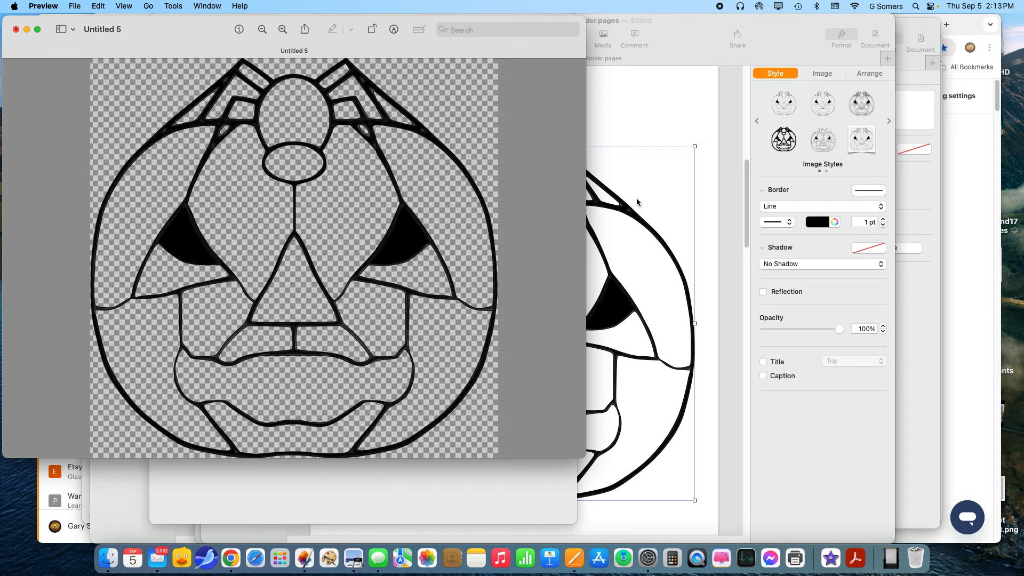
Step: Switch to Pages and set the border of the page 2 pumpkin outline to 3 pt
click(658, 200)
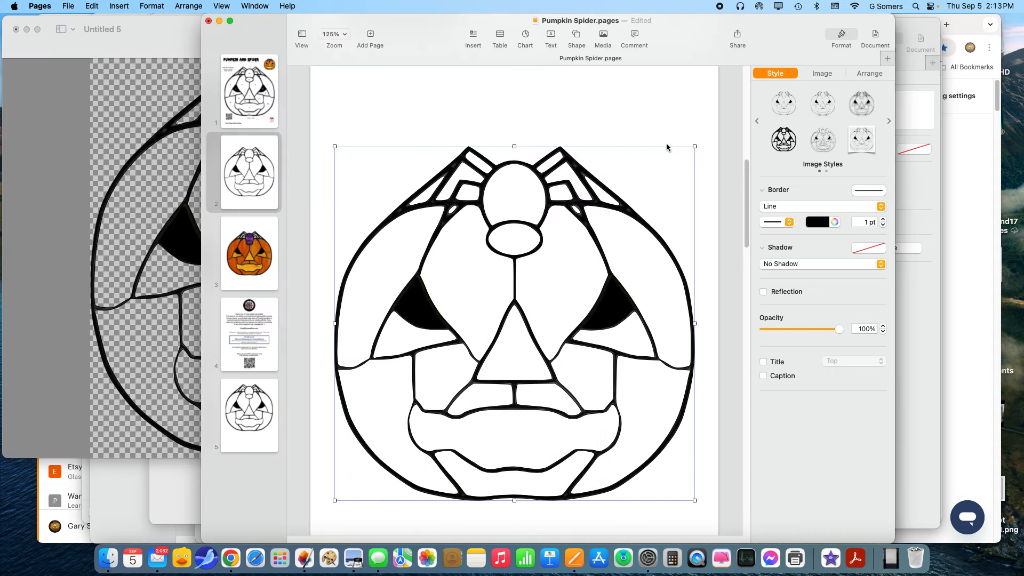
click(883, 219)
click(883, 219)
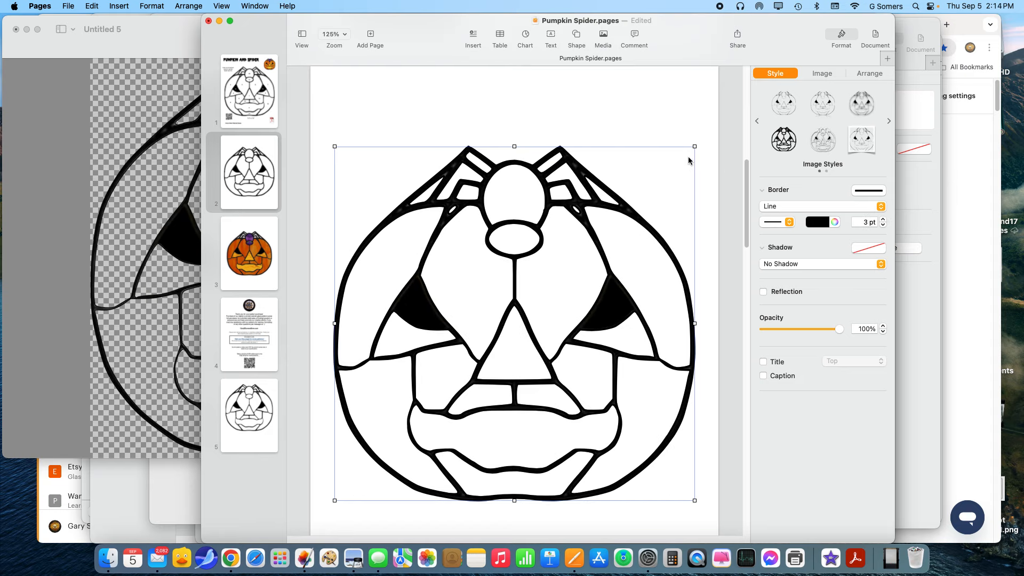
Step: Switch to Preview, create another new image from the clipboard with the thicker outline, and enlarge its window
click(160, 378)
click(74, 6)
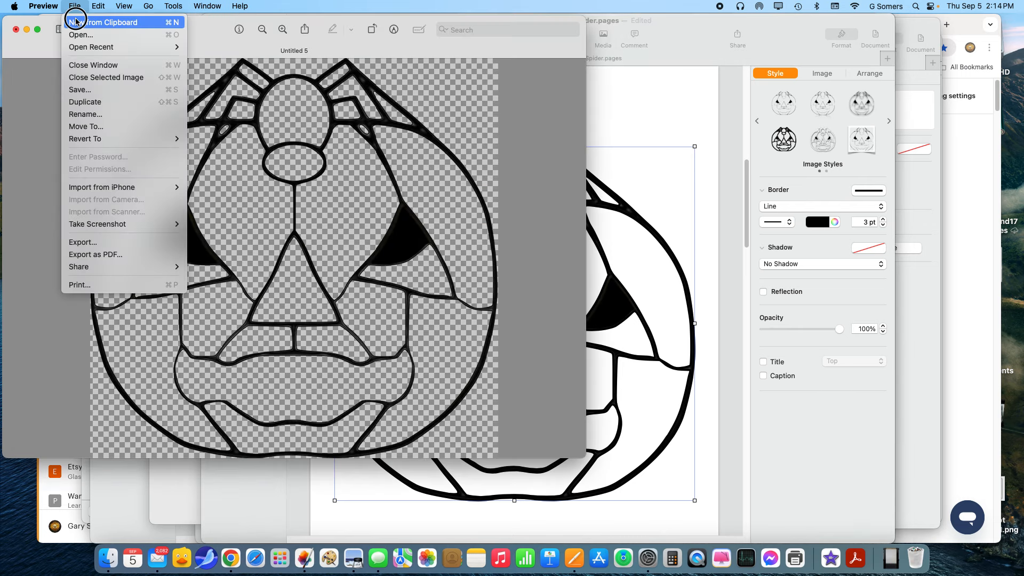
click(77, 19)
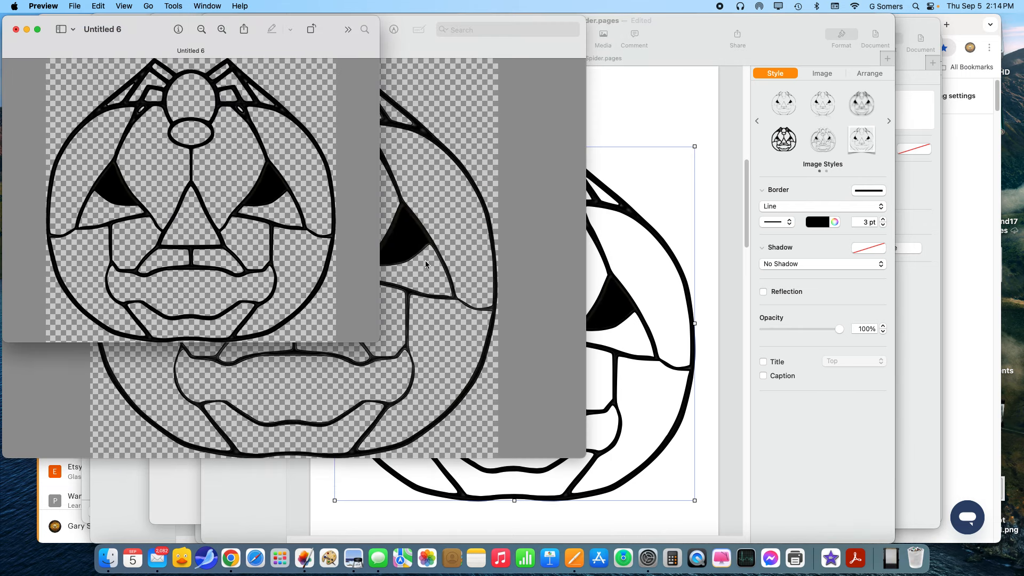
drag(379, 303, 616, 428)
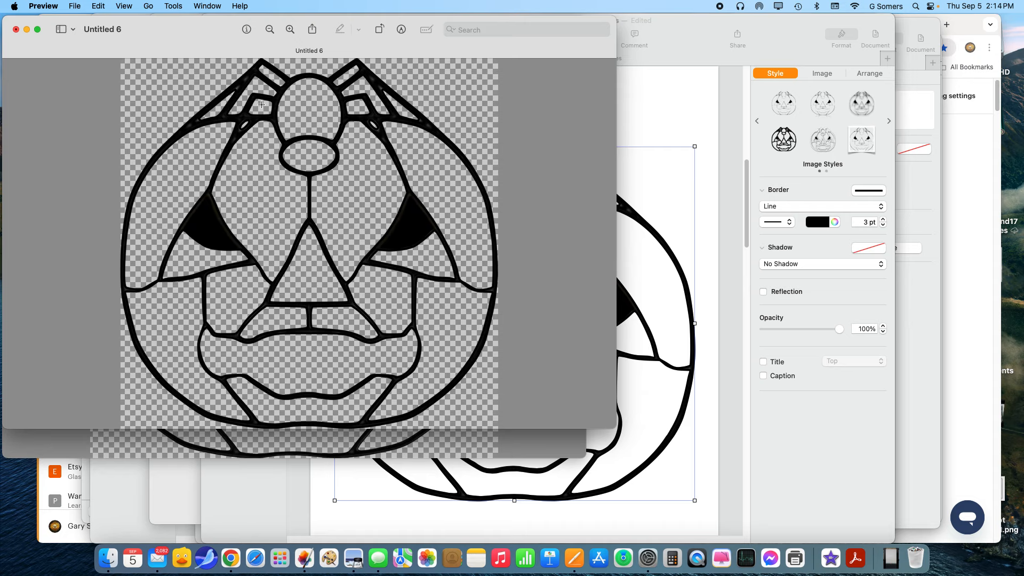
Step: Return to Pages and compare the numbered pattern on page 1 with the plain outline on page 2
click(652, 97)
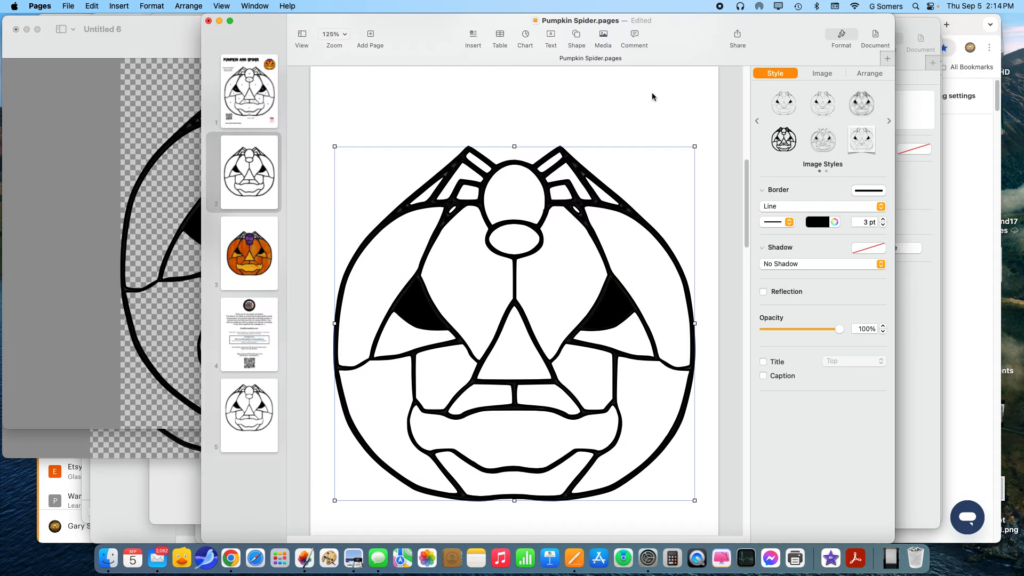
click(262, 96)
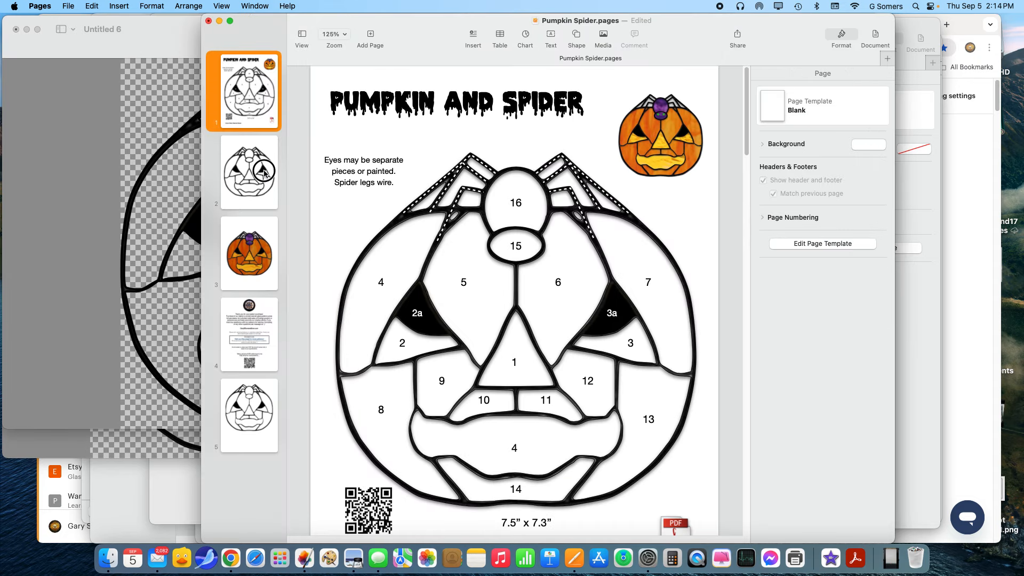
click(264, 172)
click(469, 166)
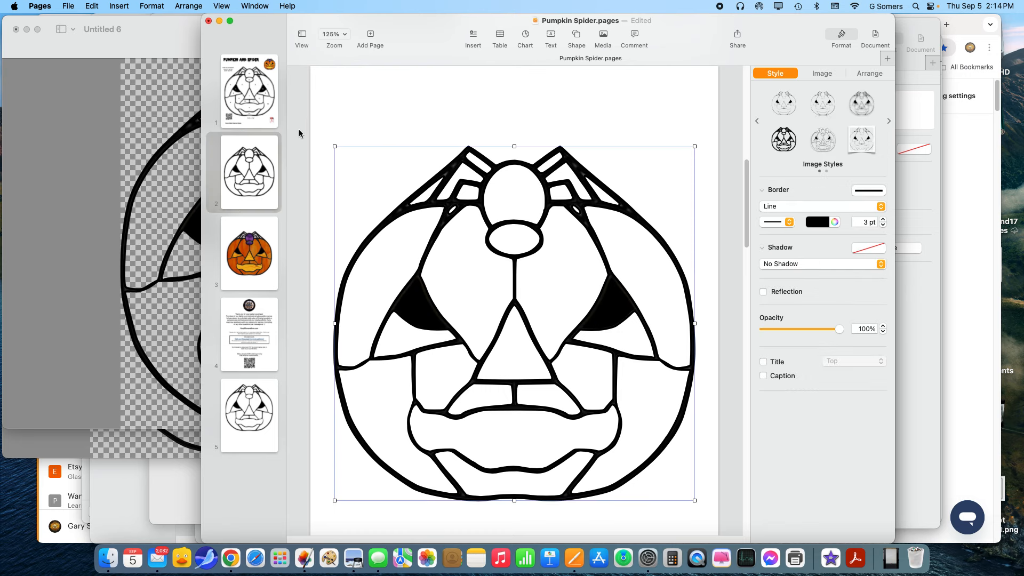
Step: Temporarily remove the dashed line over the outer left spider leg on page 1 to show the pumpkin image beneath it
click(257, 102)
click(522, 136)
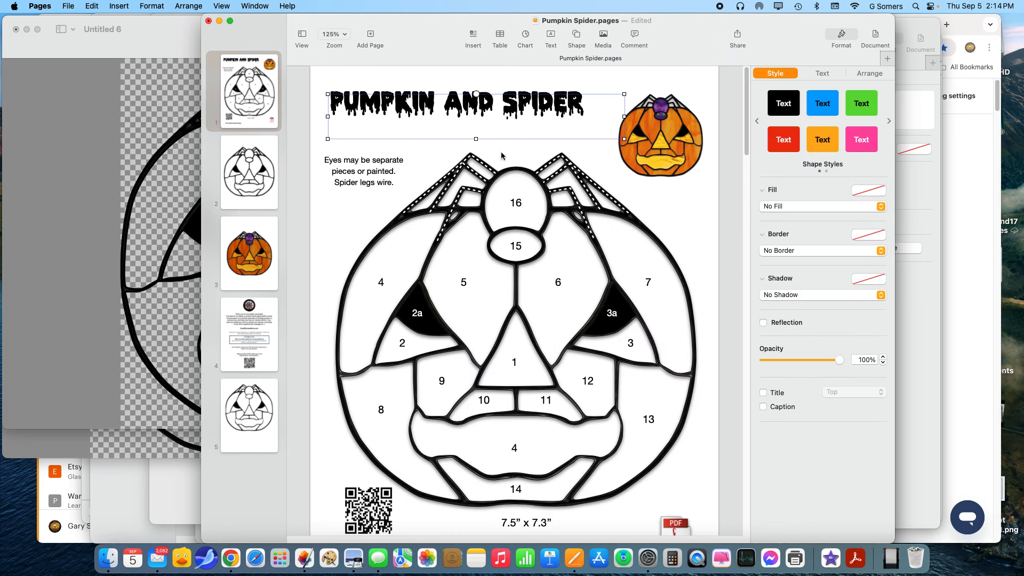
click(483, 166)
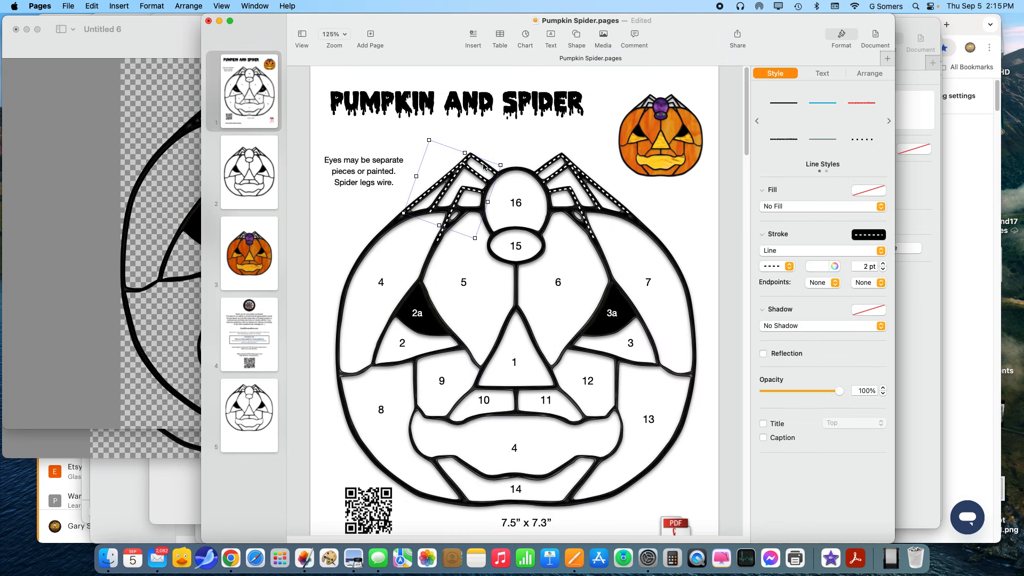
click(485, 164)
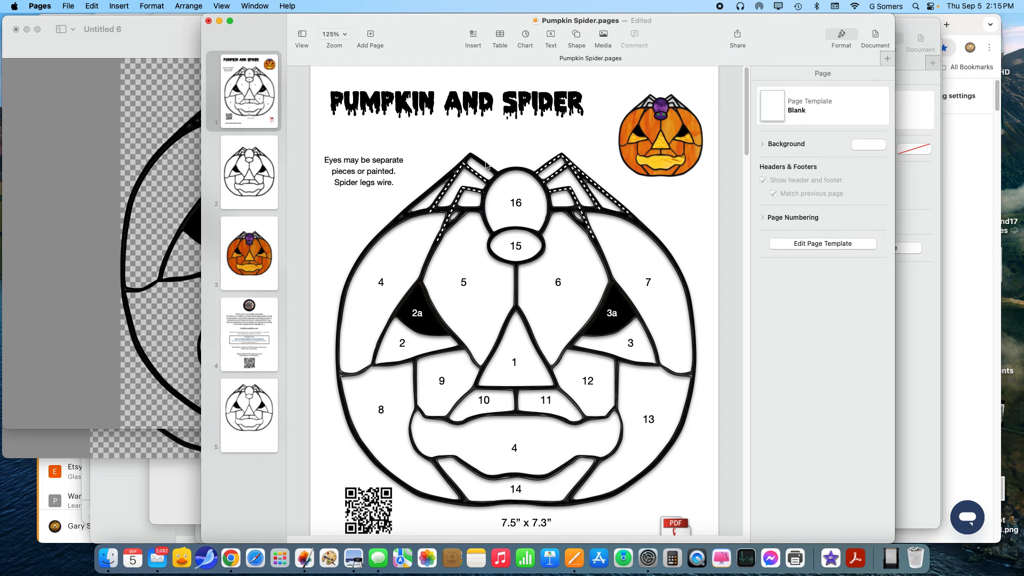
click(485, 165)
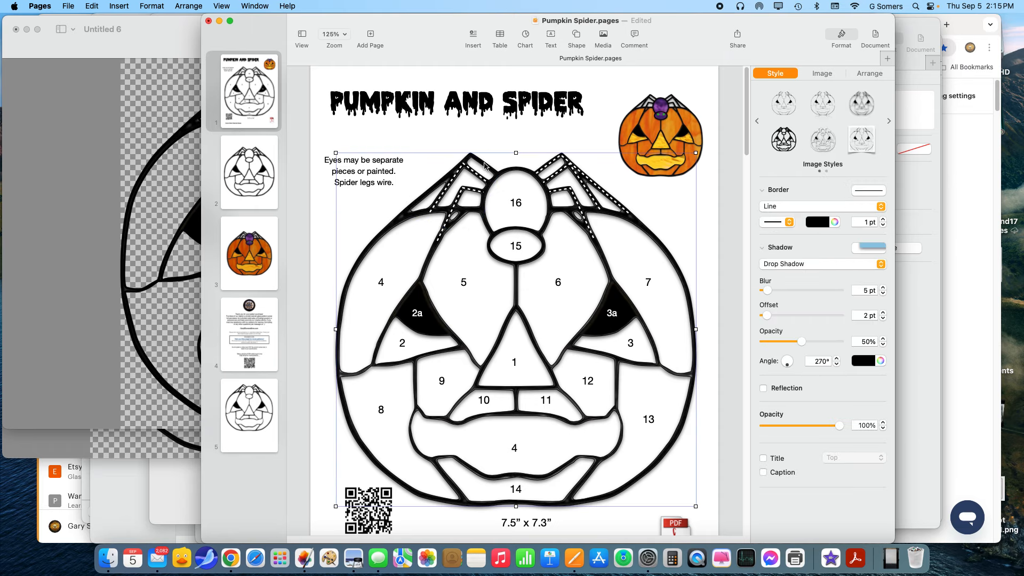
right_click(484, 164)
click(483, 137)
click(464, 201)
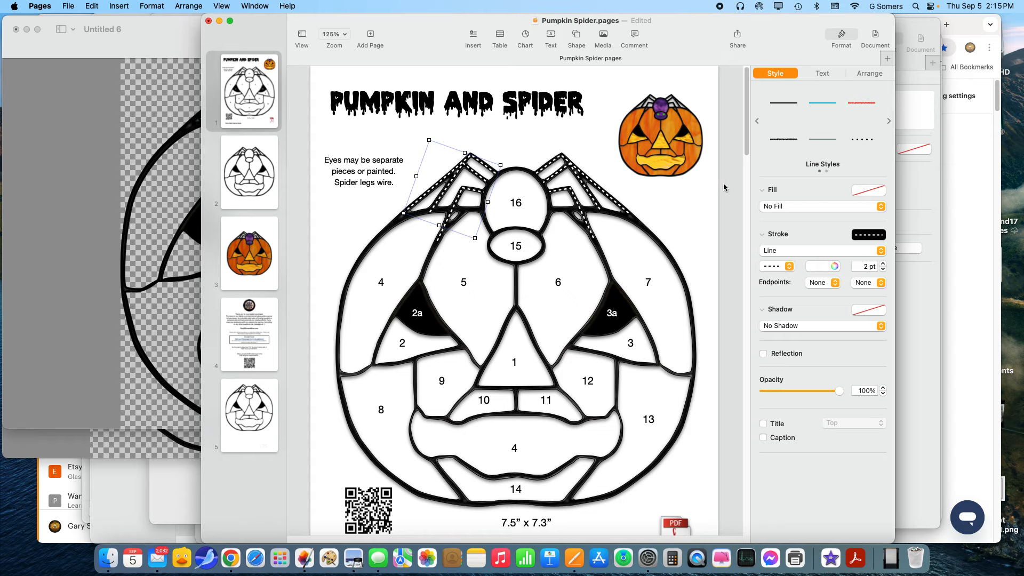
Step: Check the document's printer and paper size settings and look over the numbered pattern on page 1
click(875, 37)
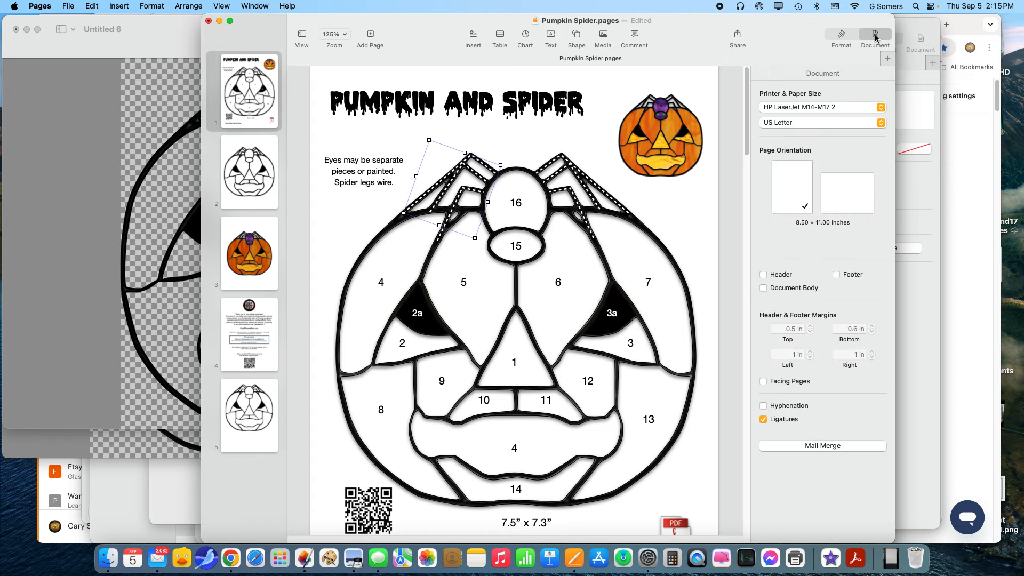
click(840, 40)
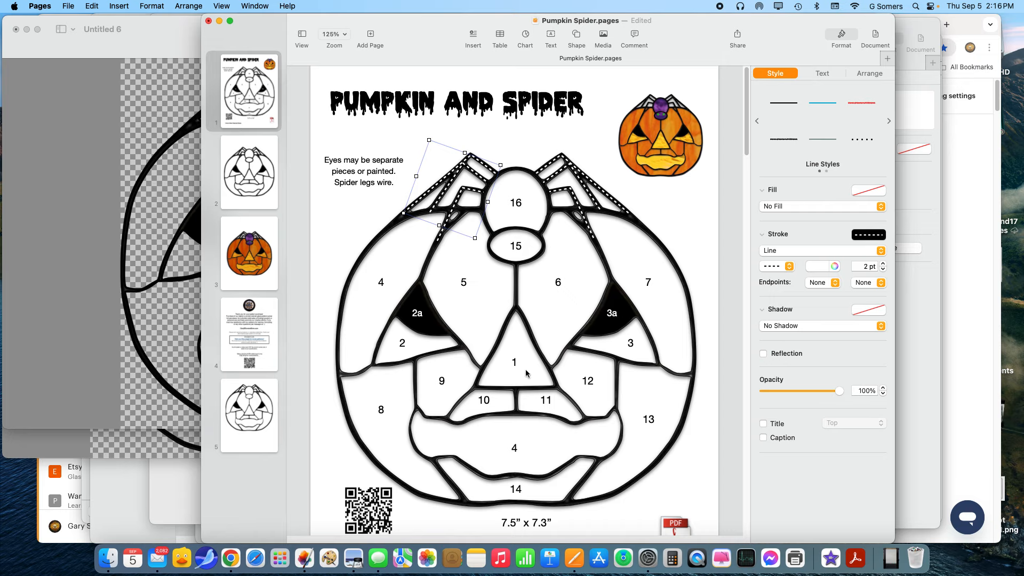
click(699, 259)
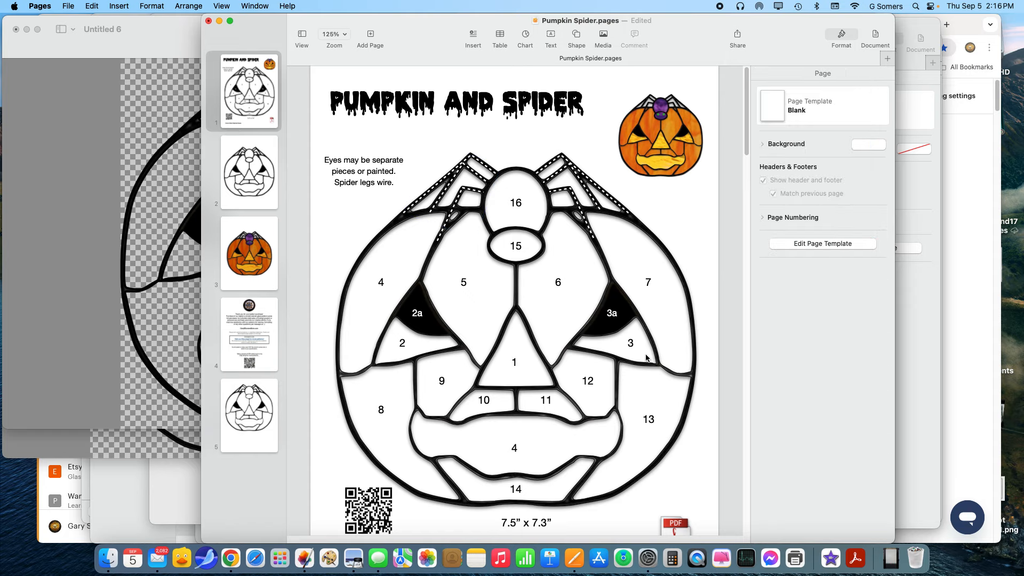
scroll(643, 351, down, 3)
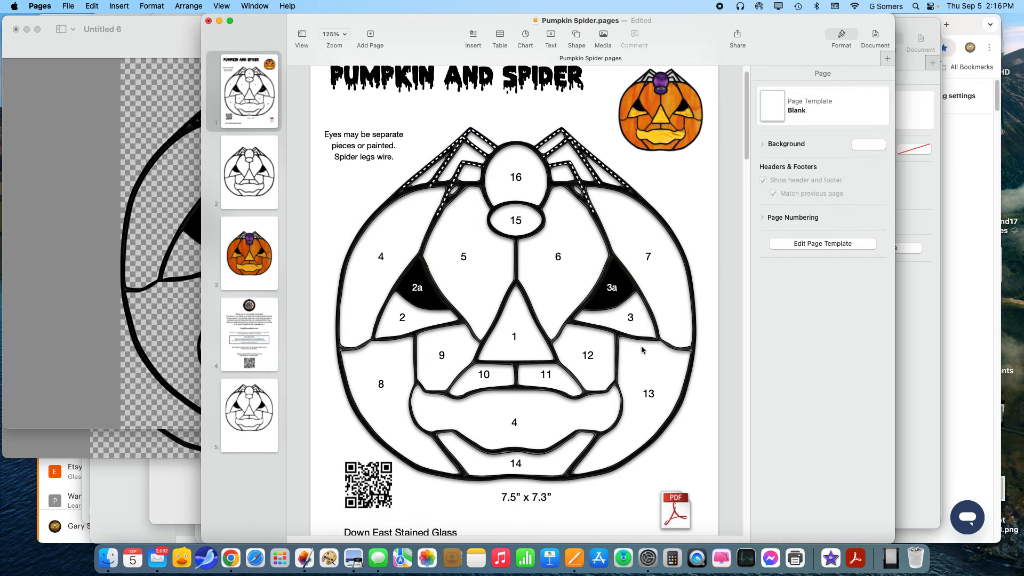
scroll(641, 349, down, 3)
scroll(641, 349, down, 1)
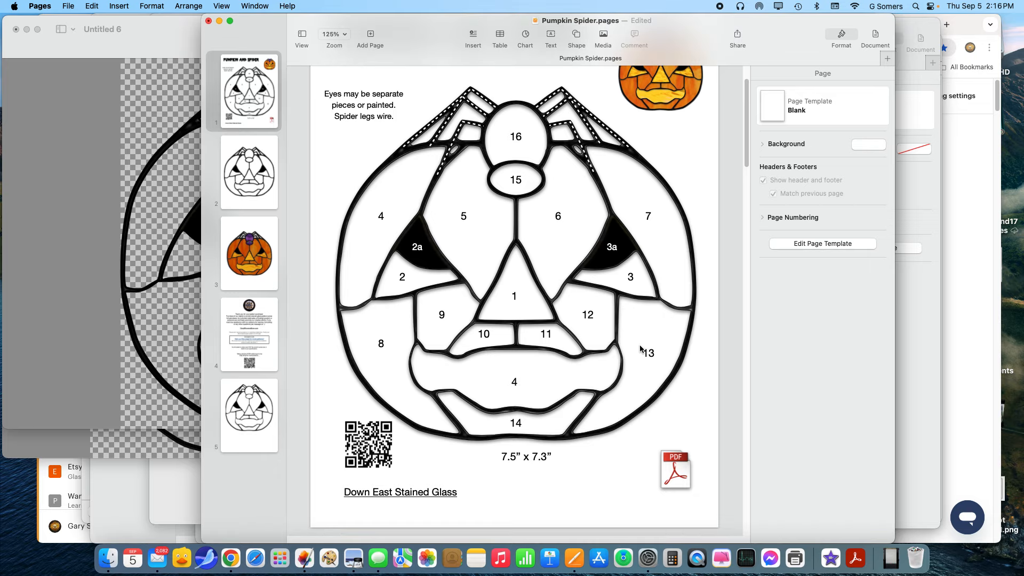
scroll(639, 348, up, 1)
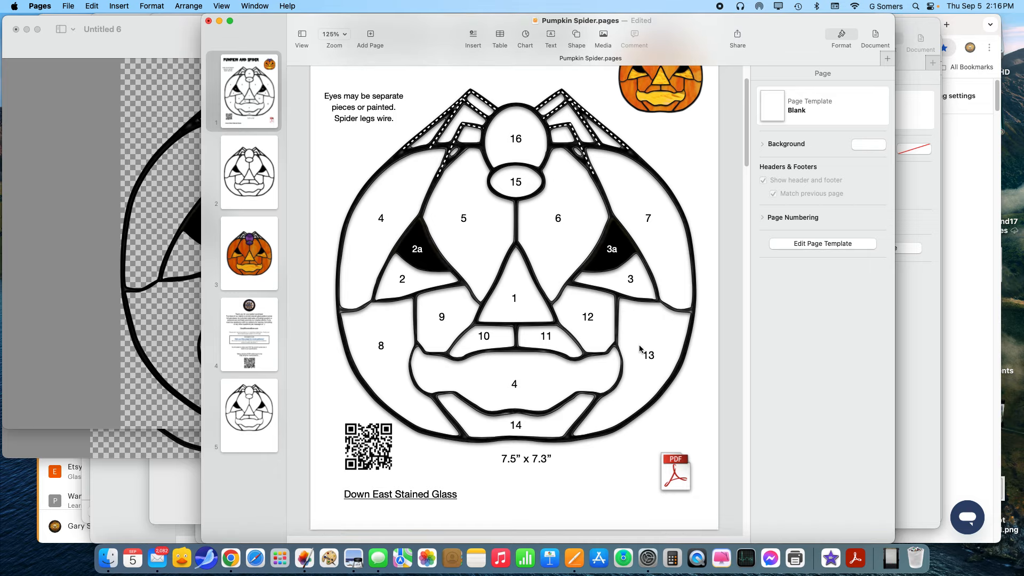
scroll(640, 348, up, 1)
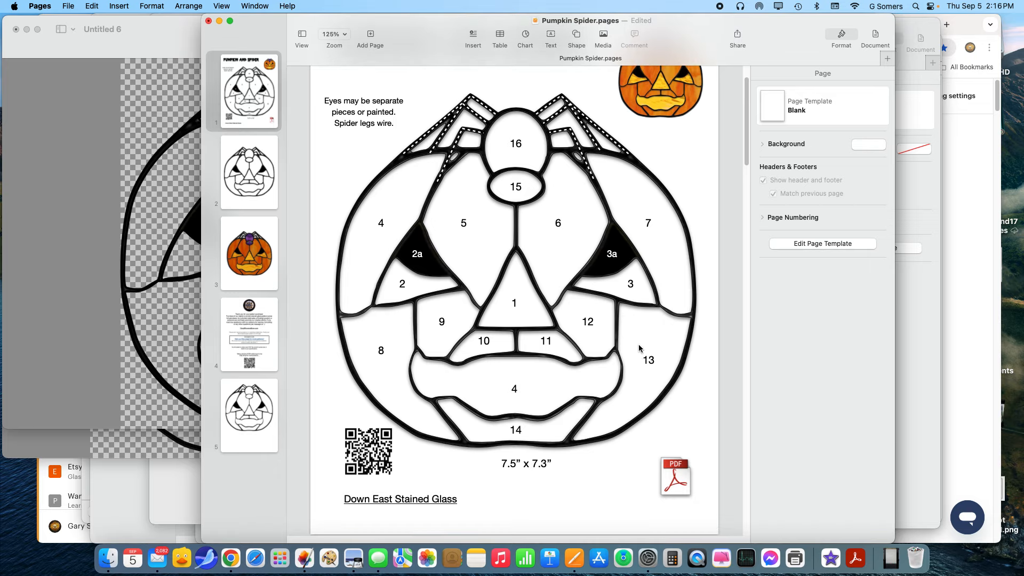